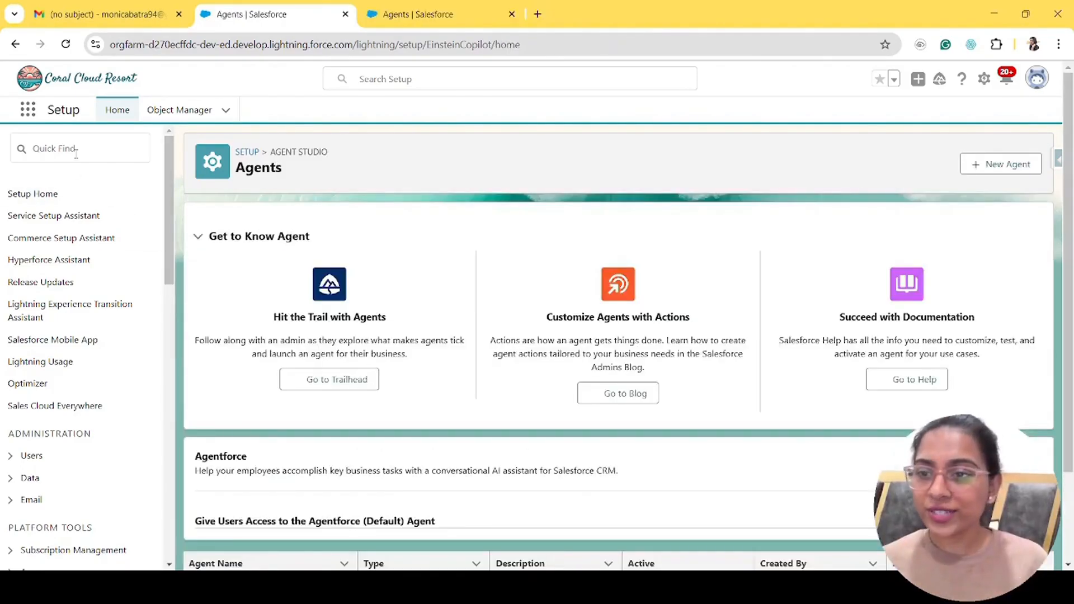
- Search Quick Find for 'agent' and open the Agent Studio Agents page to view the listed agents
click(73, 149)
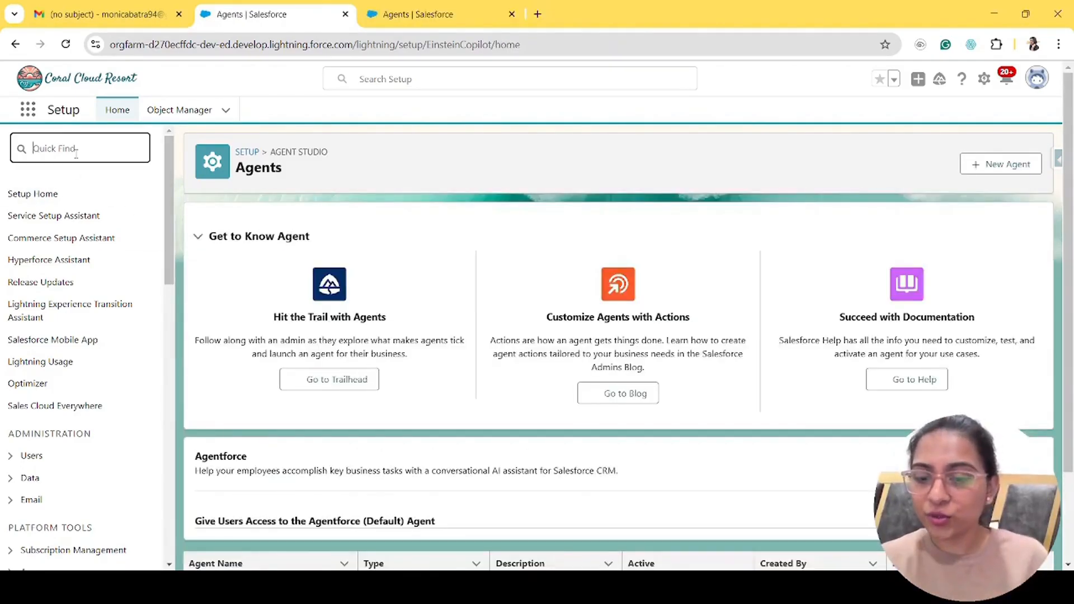
text(s)
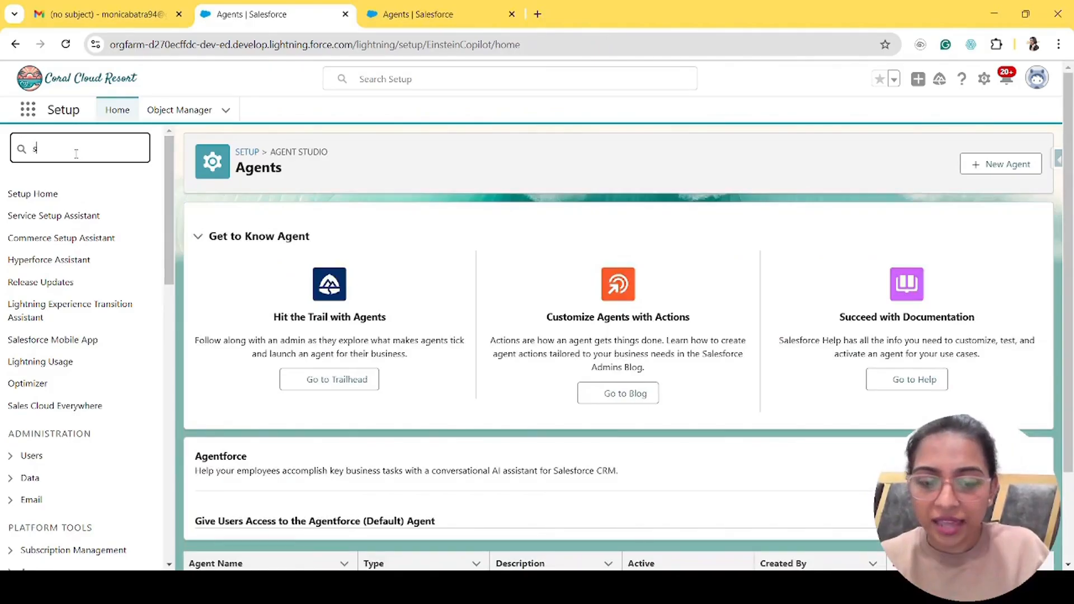
key(BackSpace)
text(agent)
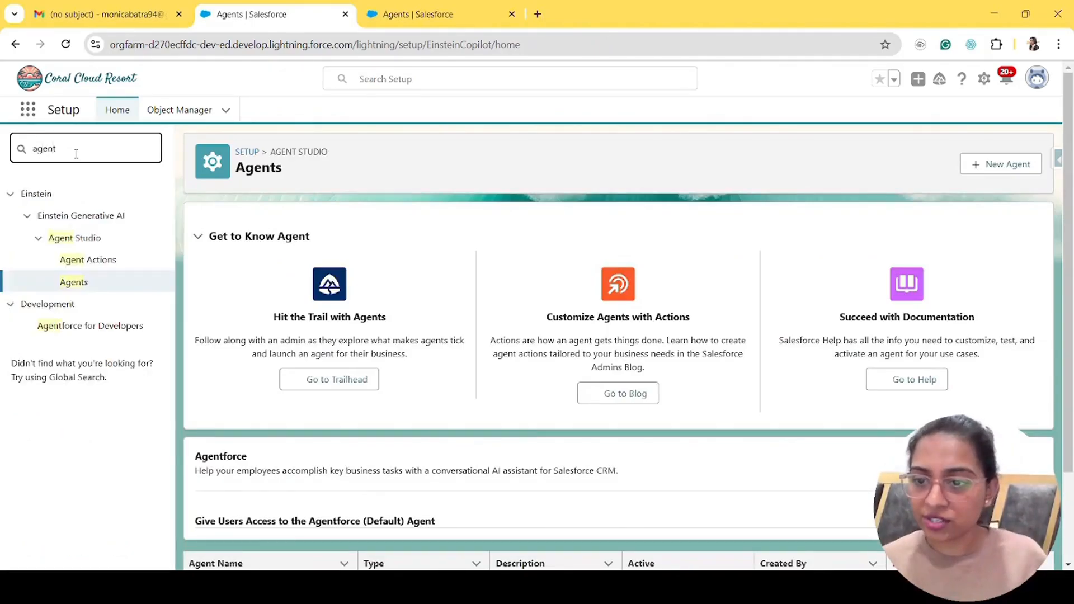
click(72, 286)
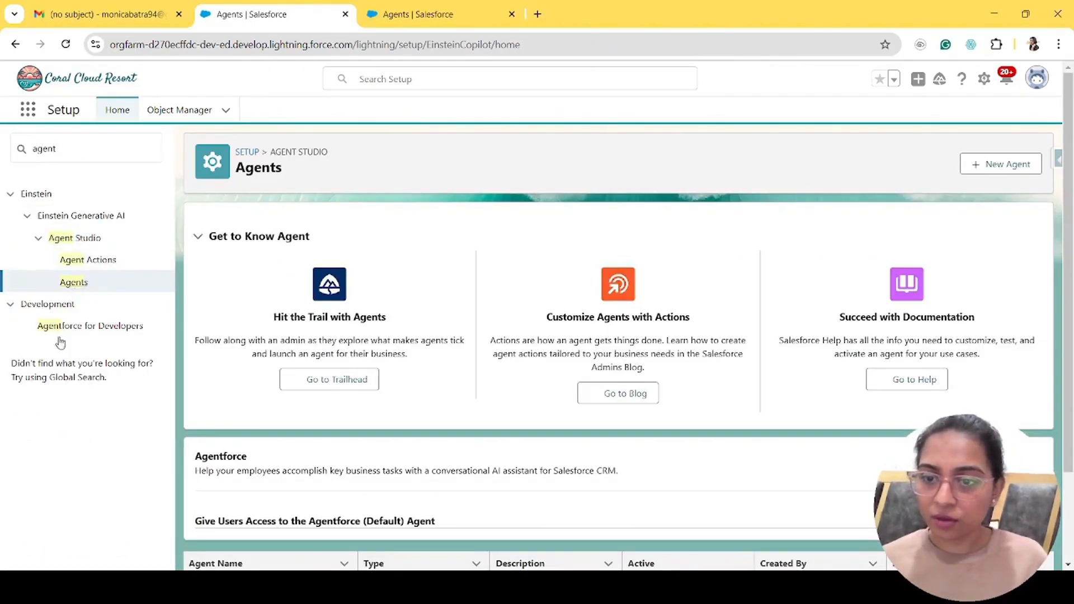
scroll(347, 319, down, 2)
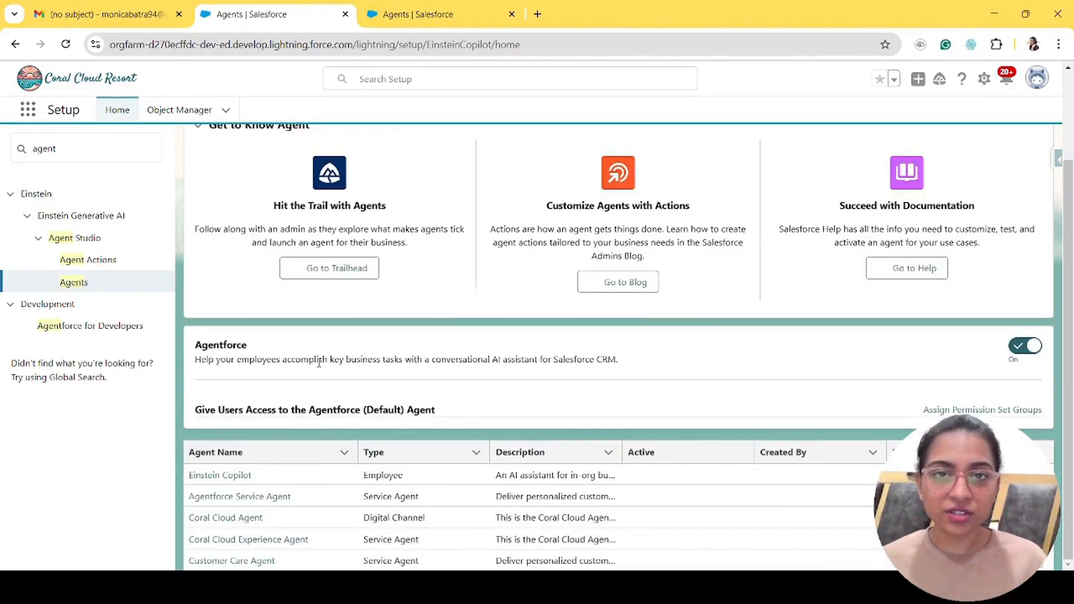
scroll(881, 258, up, 2)
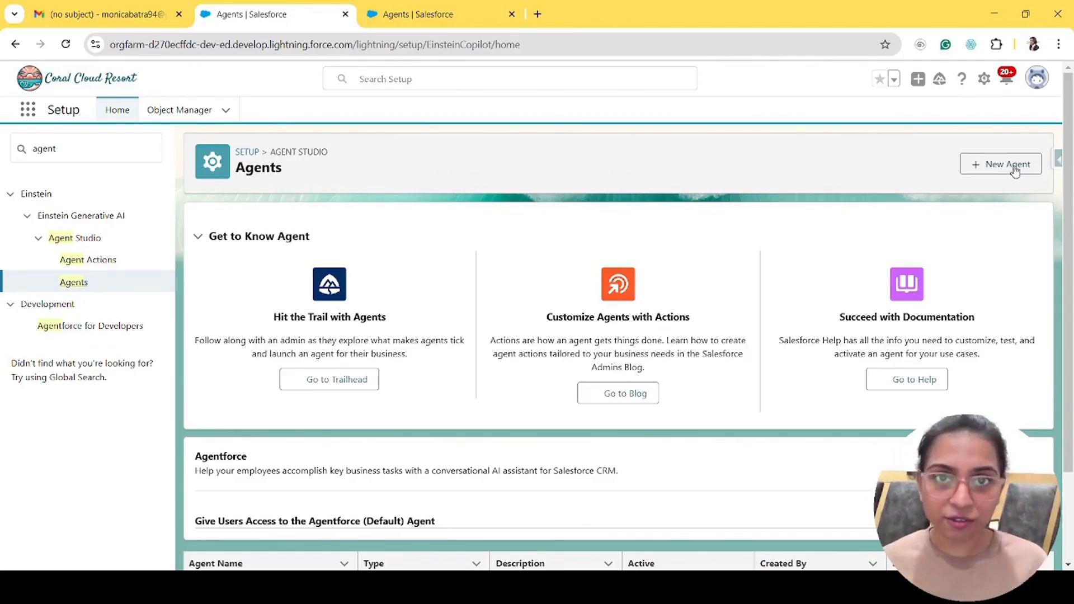
scroll(476, 402, down, 2)
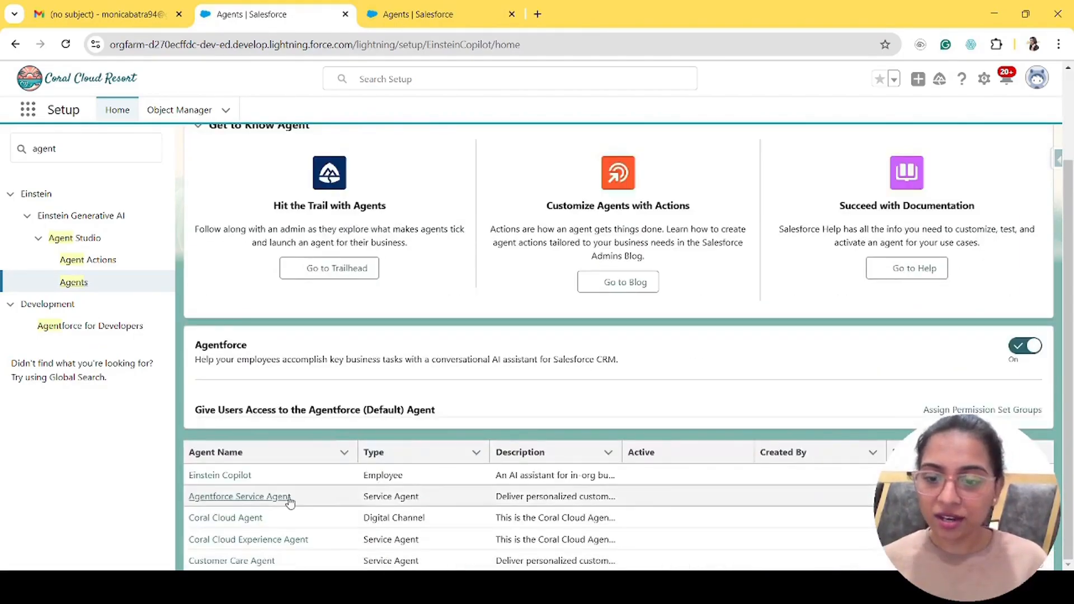
- Open Agentforce Service Agent's details and review its Description, Role, Company and User fields
click(238, 505)
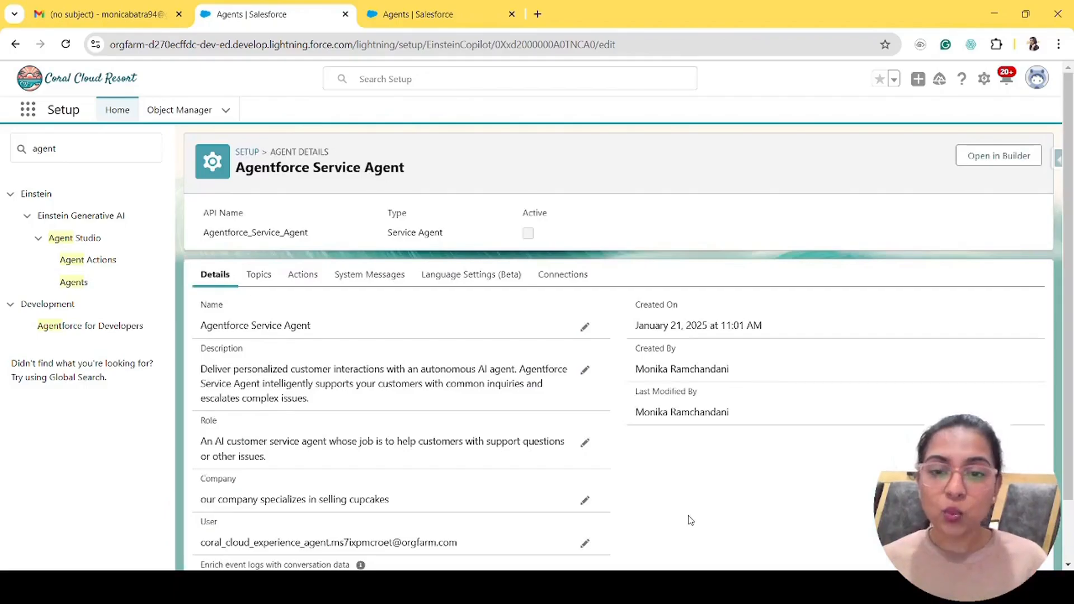
scroll(436, 404, down, 1)
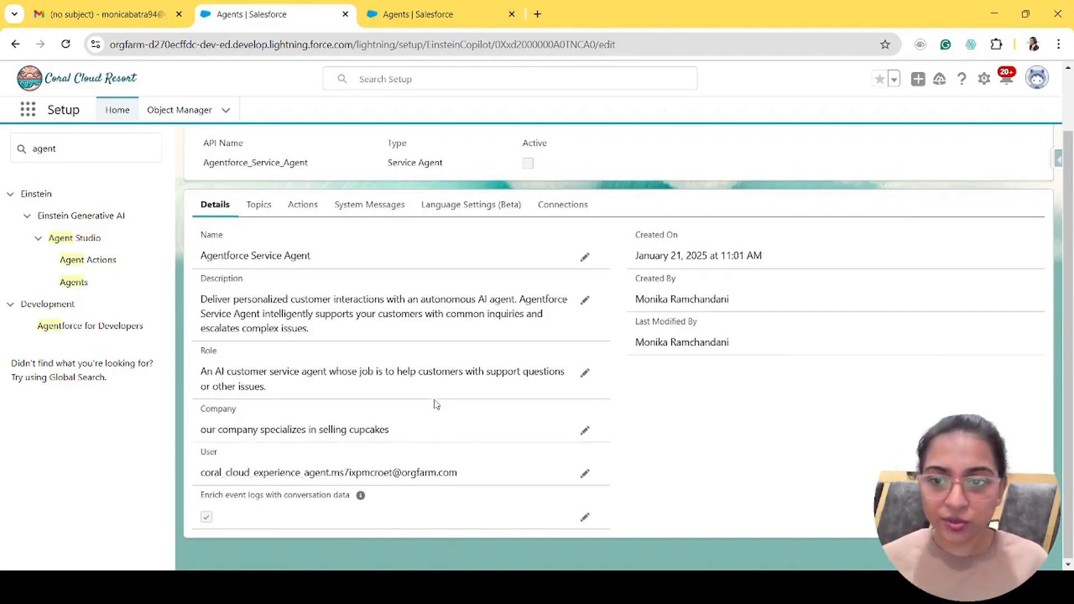
drag(197, 302, 355, 334)
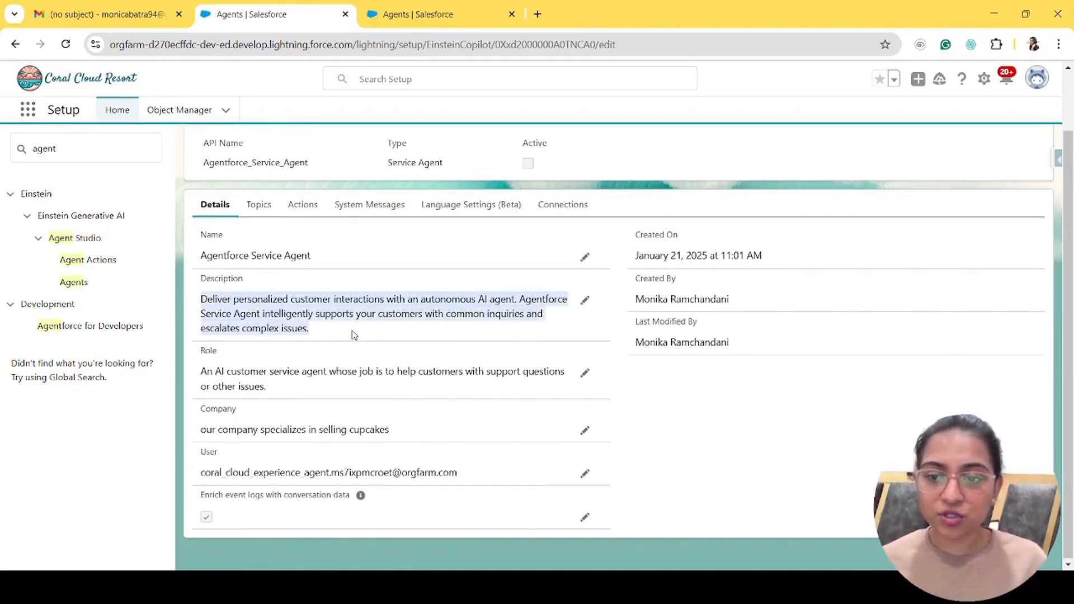
drag(275, 395, 199, 370)
drag(396, 434, 189, 436)
drag(464, 477, 200, 479)
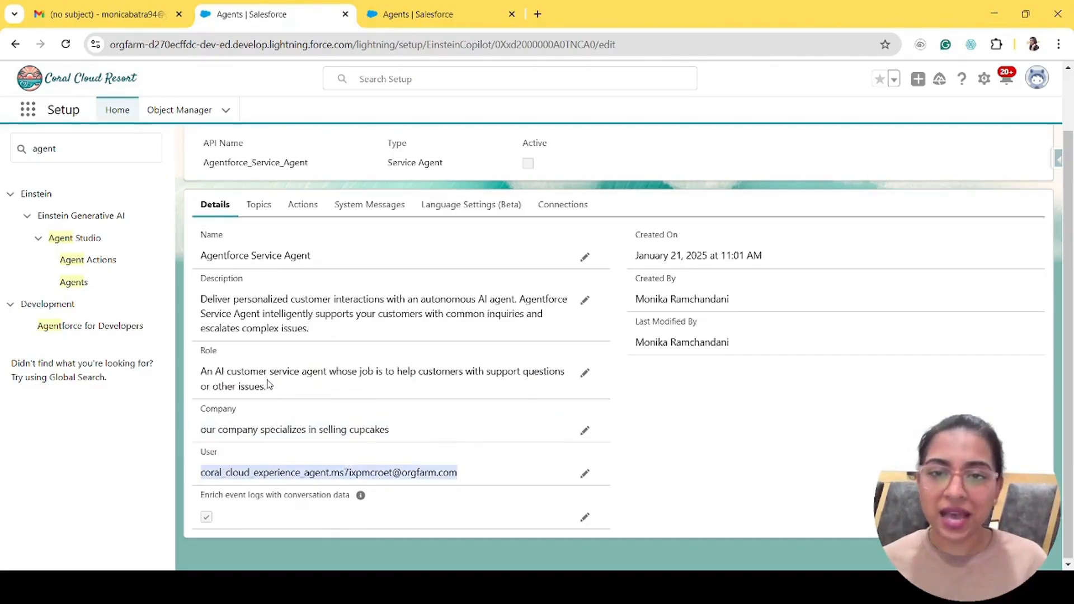
drag(415, 436, 192, 435)
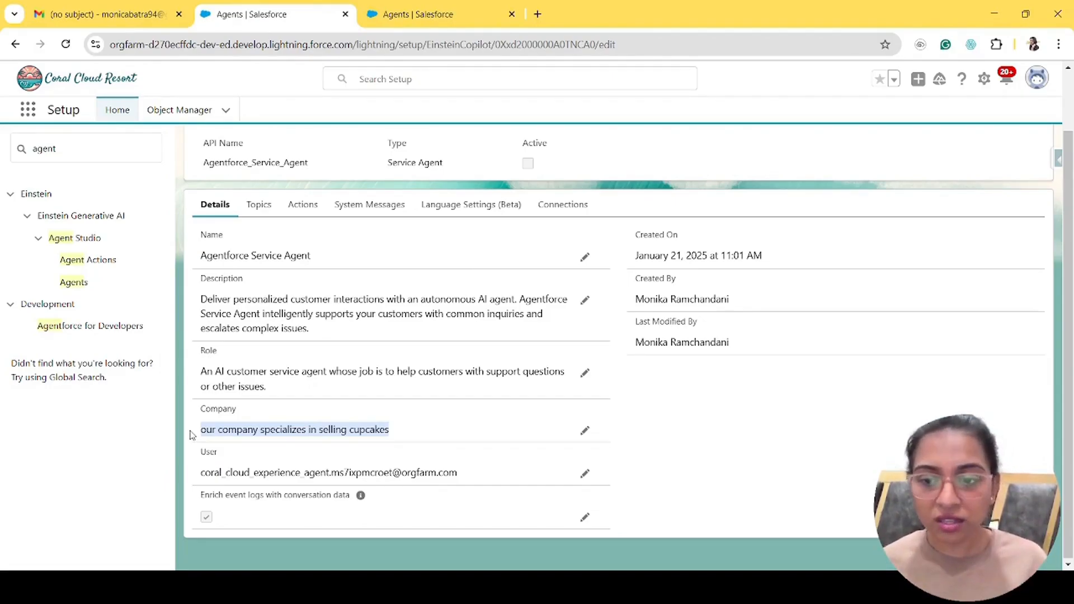
click(192, 435)
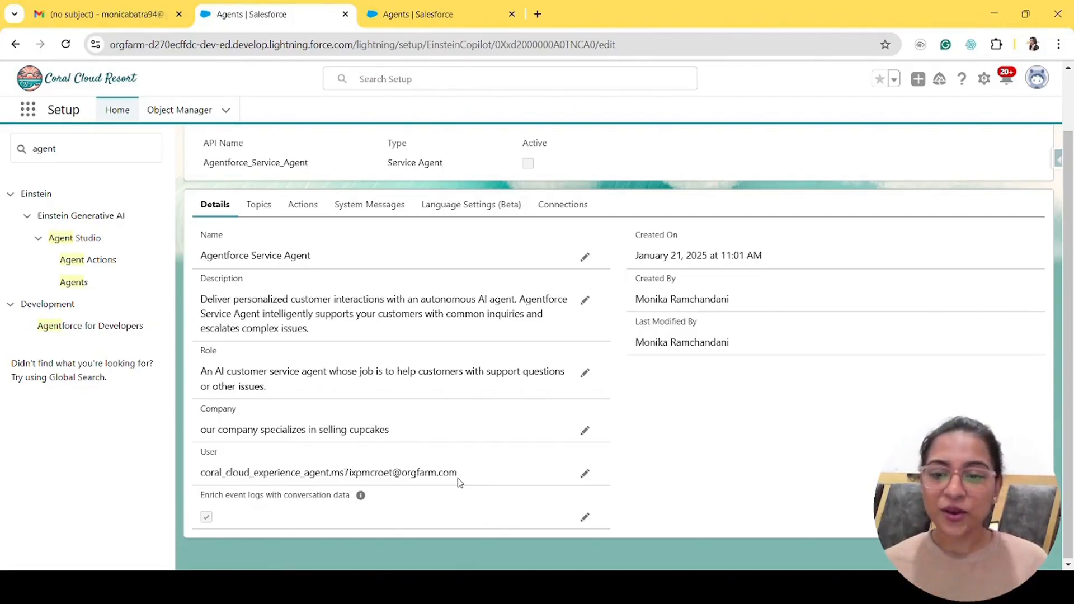
- Review the 'Enrich event logs' setting, then open the agent in Agent Builder
drag(200, 495, 352, 499)
click(351, 499)
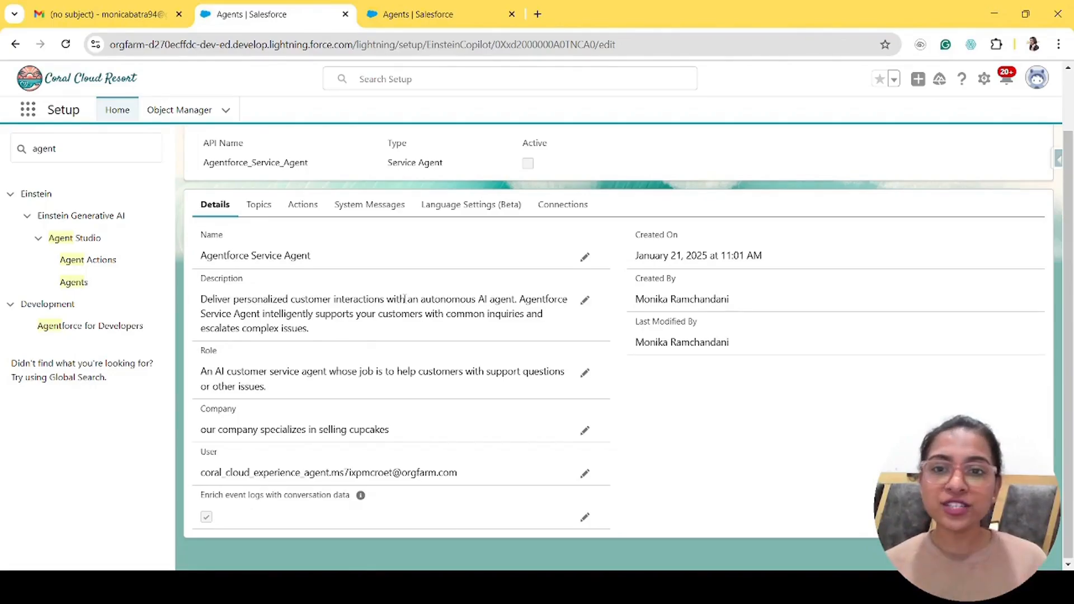
scroll(1026, 149, up, 2)
click(995, 158)
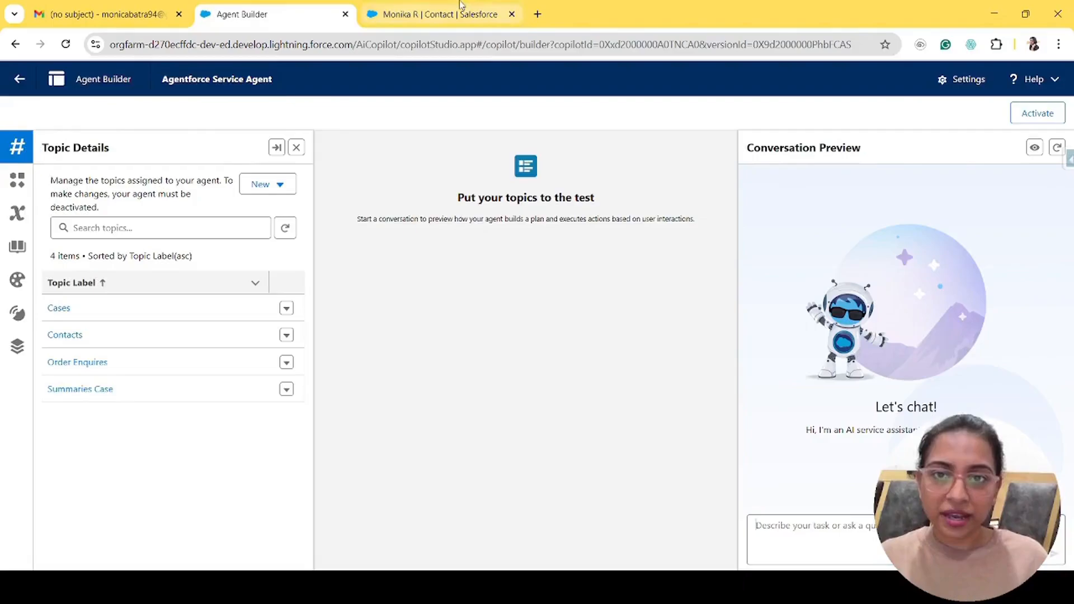
click(452, 15)
scroll(666, 453, down, 3)
scroll(665, 453, up, 3)
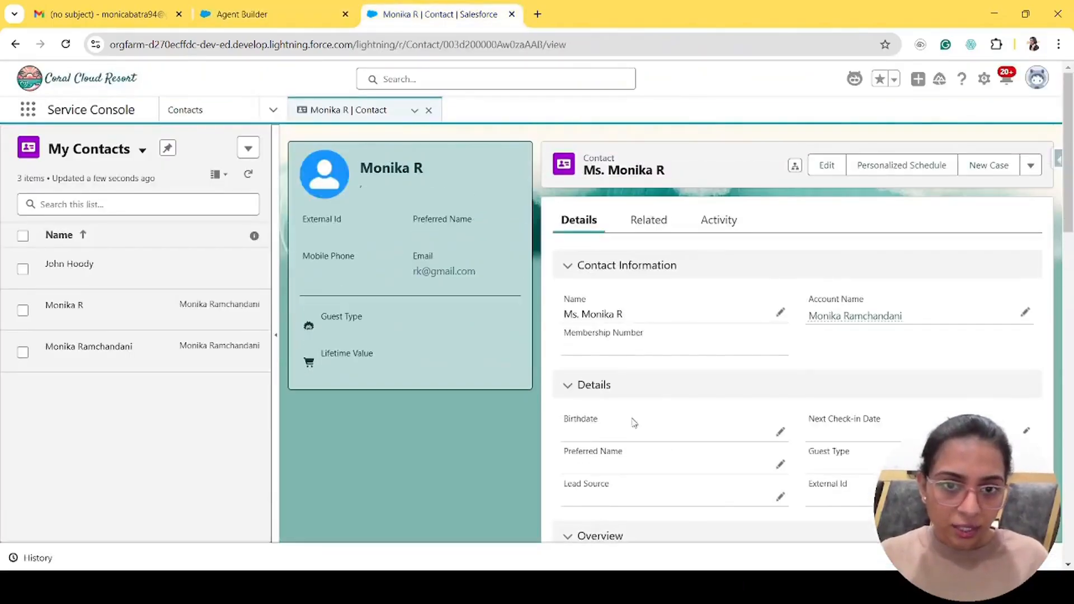
click(644, 223)
scroll(643, 380, down, 5)
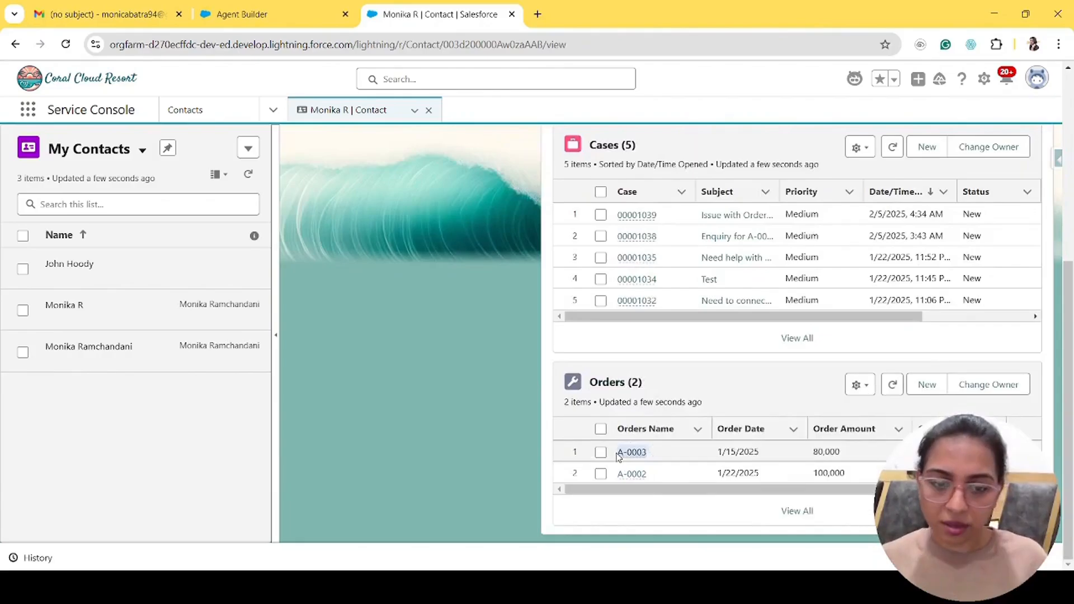
click(300, 6)
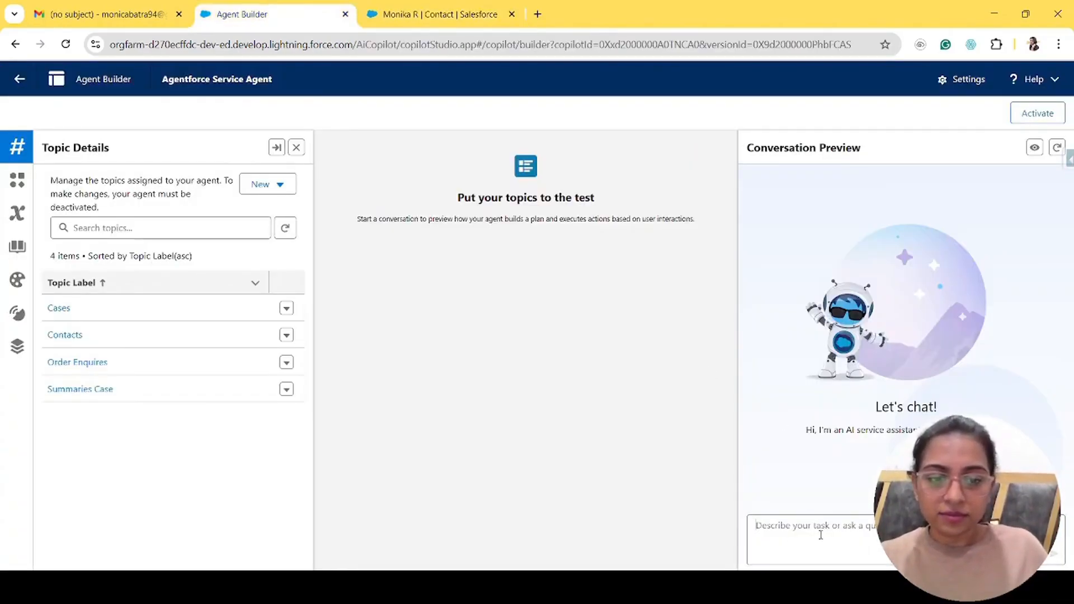
- Ask the agent 'I want to know about my order', give the order number, and review the returned details
text(I wan)
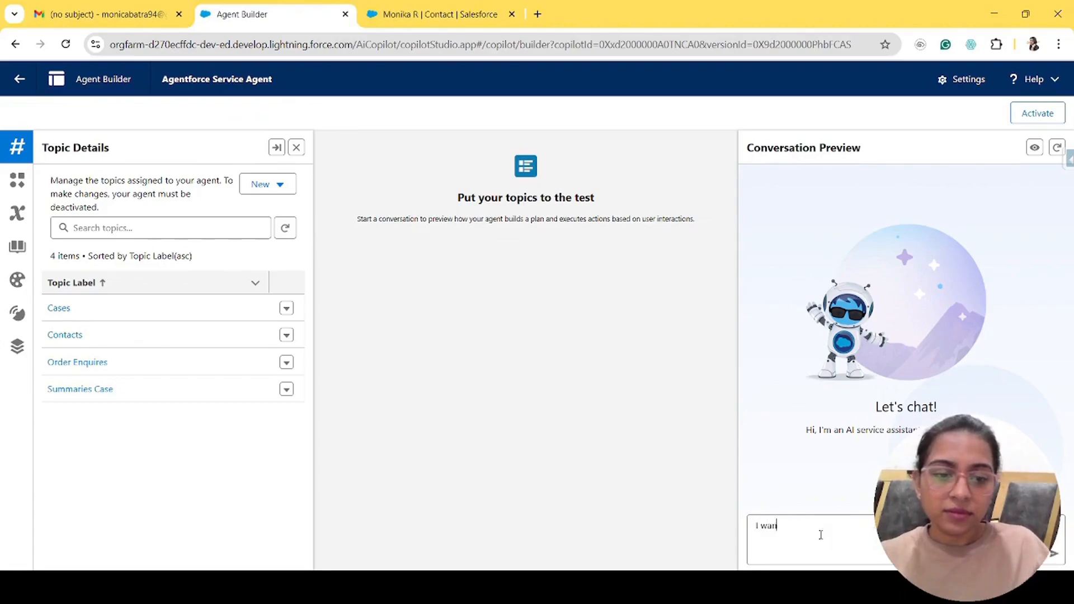
text(t to know about my orde)
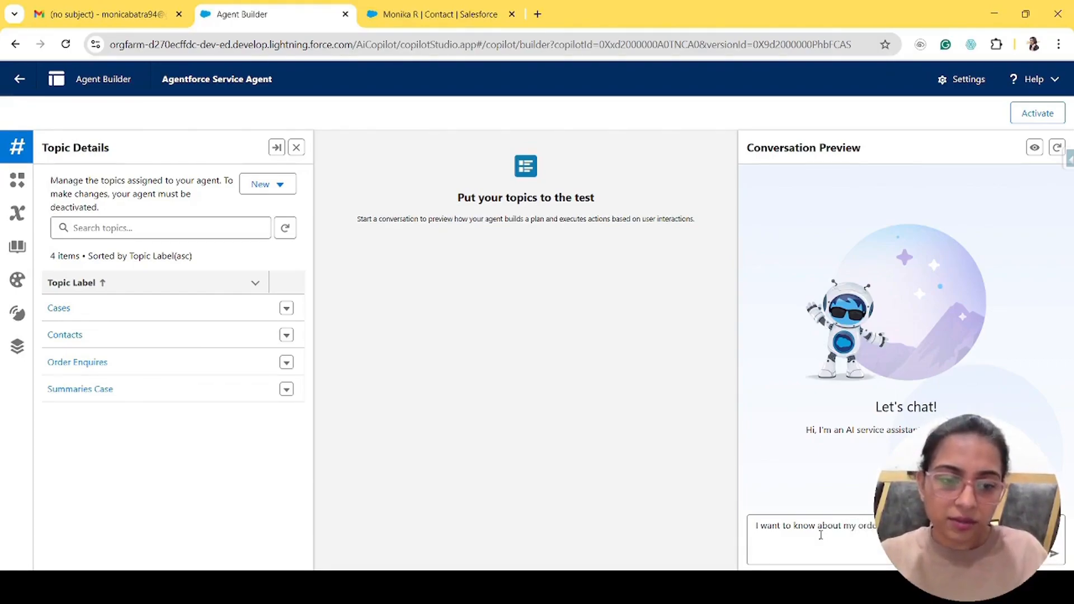
key(Return)
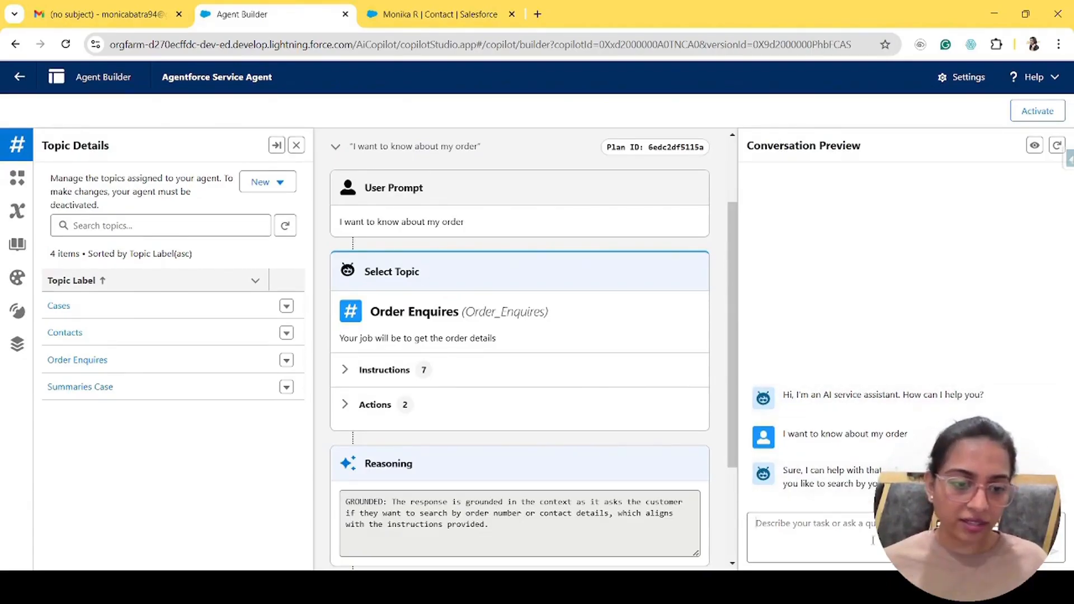
click(828, 517)
text(I have a)
text(n order n)
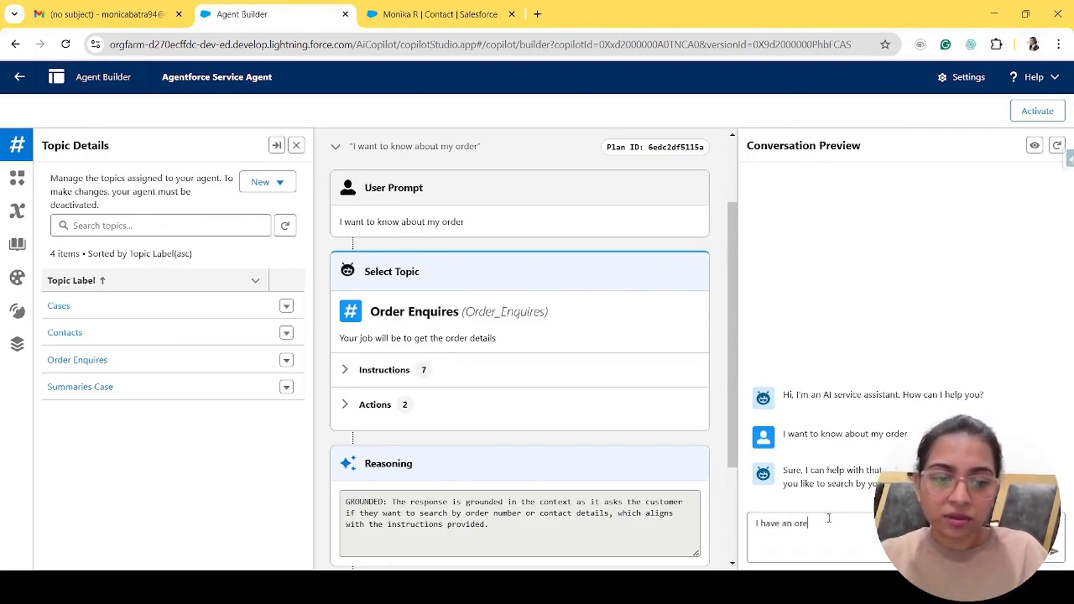
text(ume)
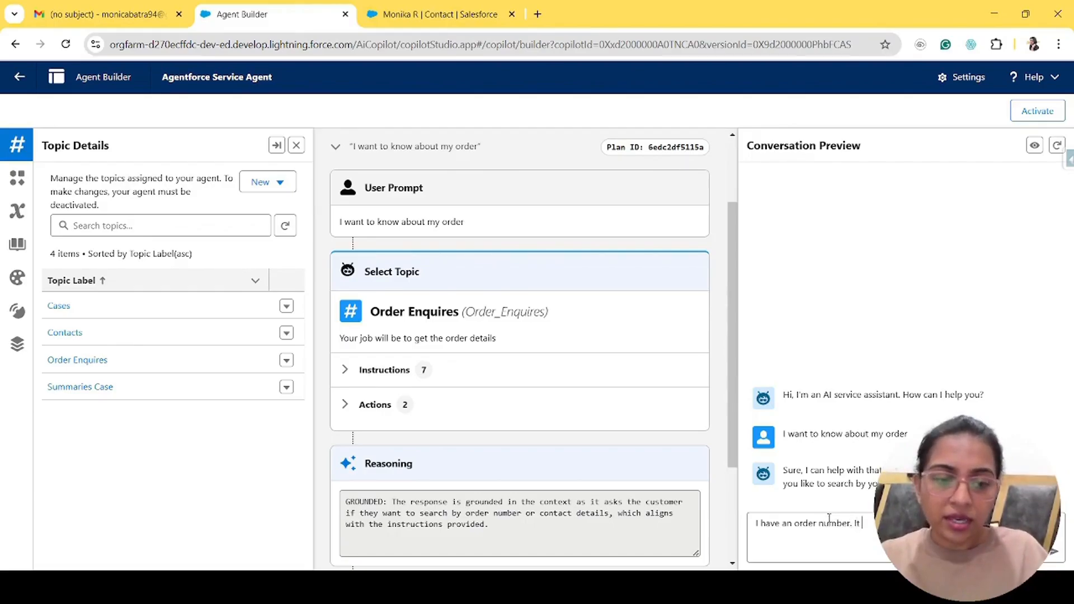
text(er. It is A)
key(Return)
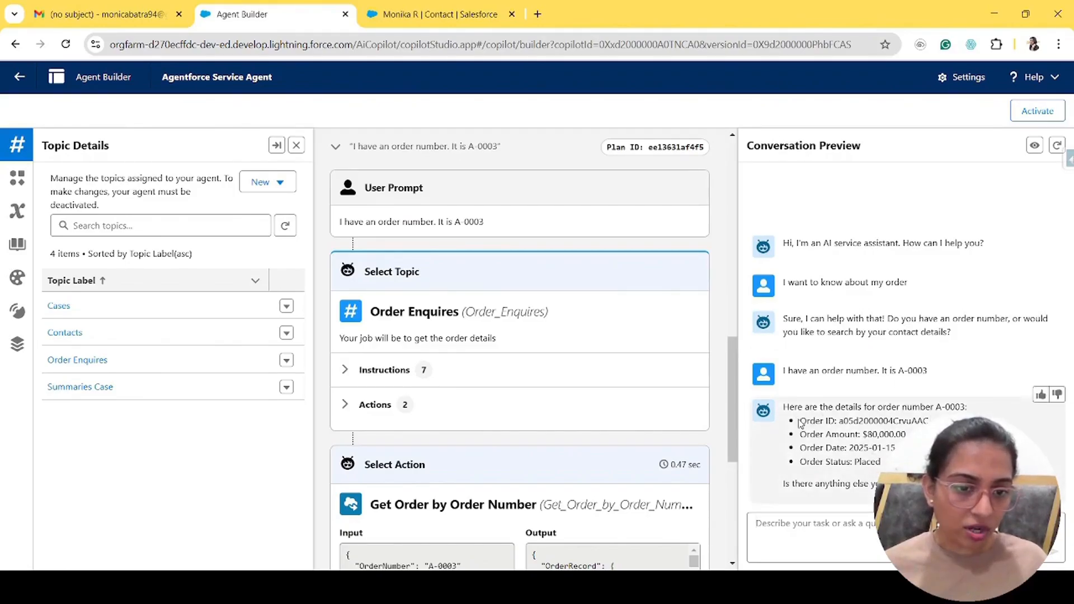
drag(800, 423, 878, 483)
click(803, 484)
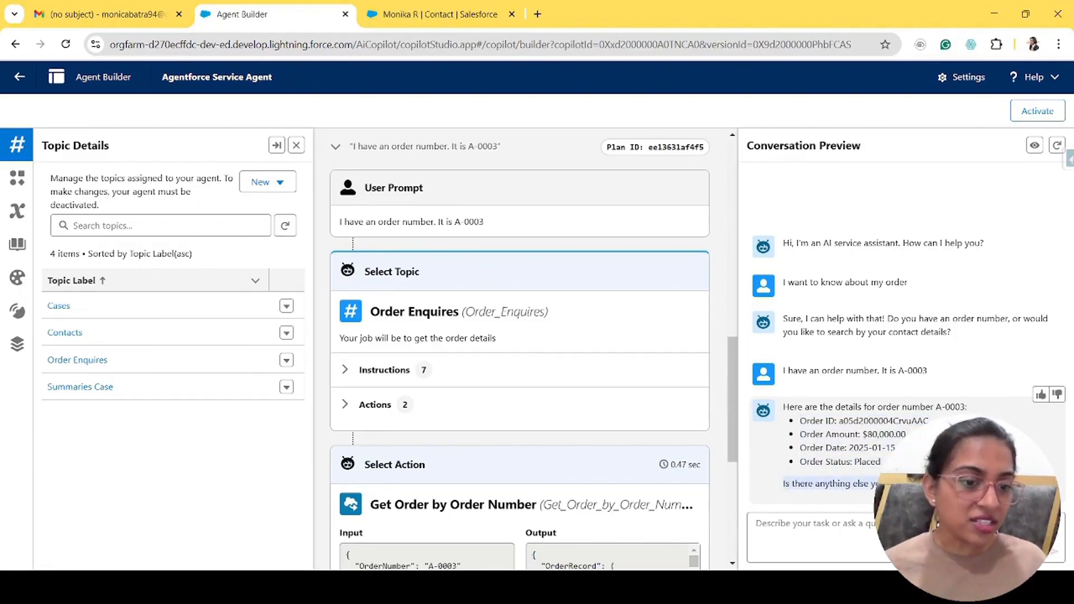
click(895, 484)
click(895, 532)
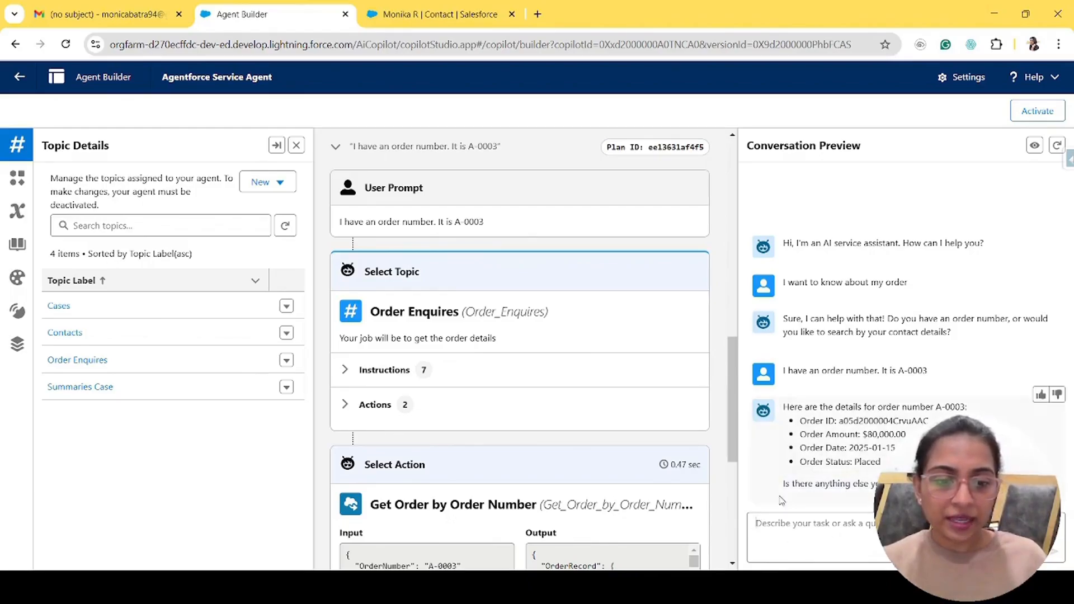
- Send 'Can you help me get all the order details related to my contact?' in Conversation Preview
text(H)
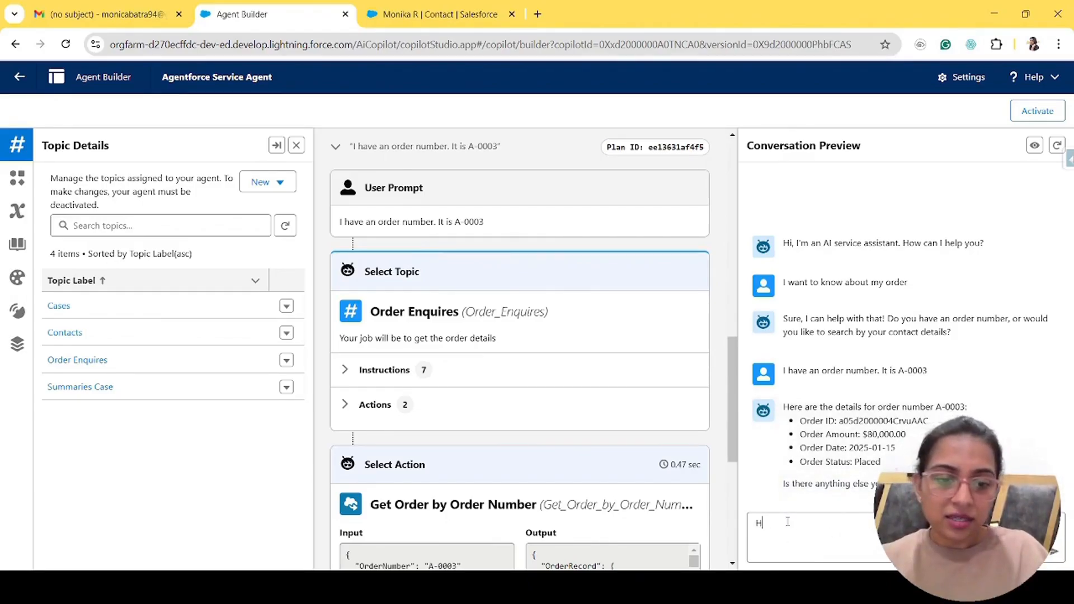
key(BackSpace)
text(Can y)
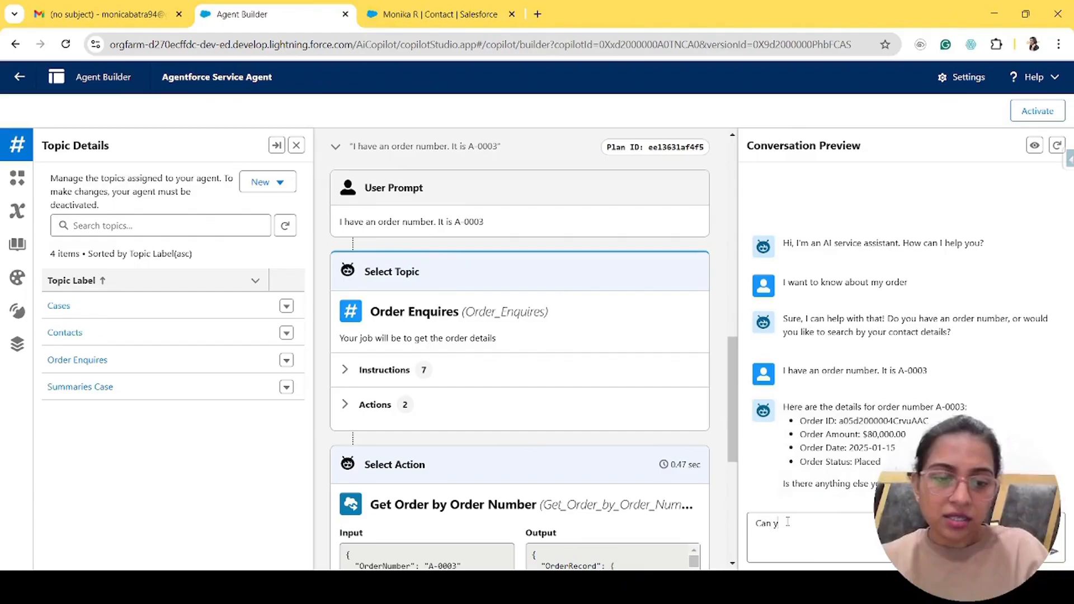
text(ou help me get all the o)
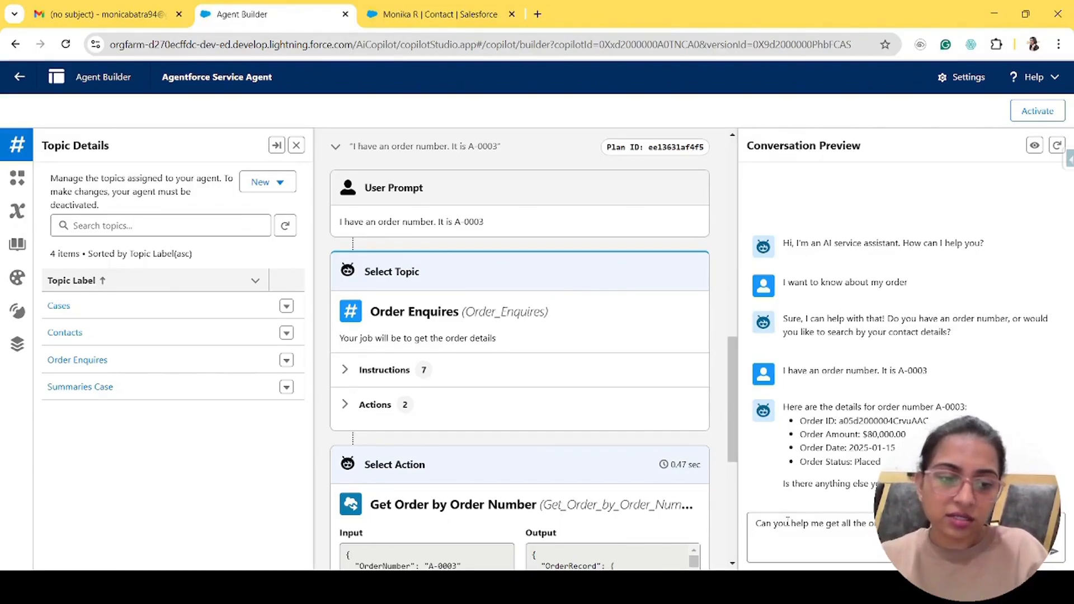
key(Return)
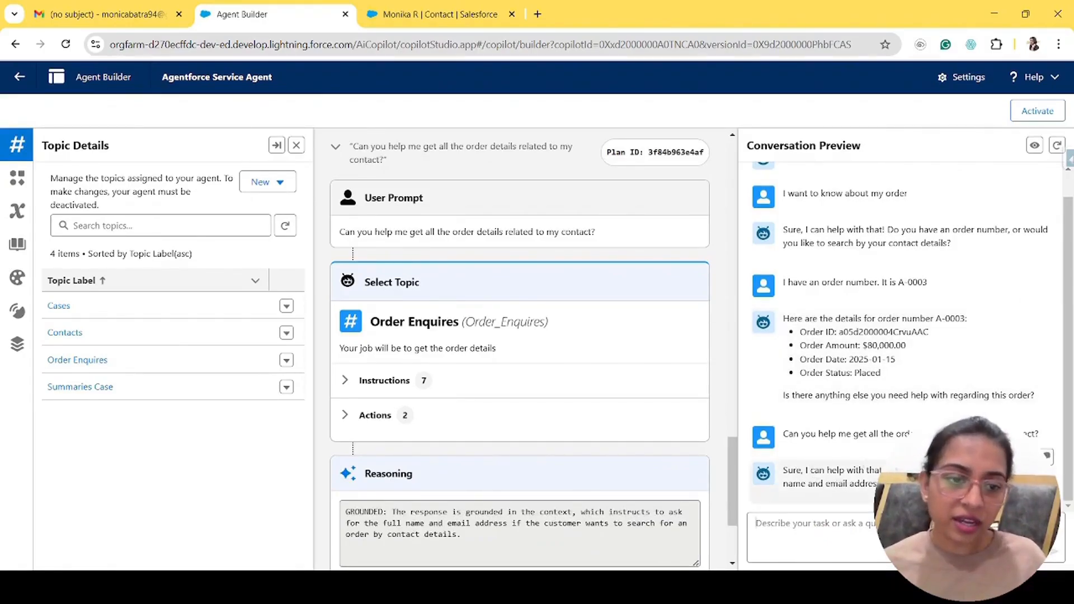
- Copy the contact's full name from the console record and send it with their email to the agent
click(456, 13)
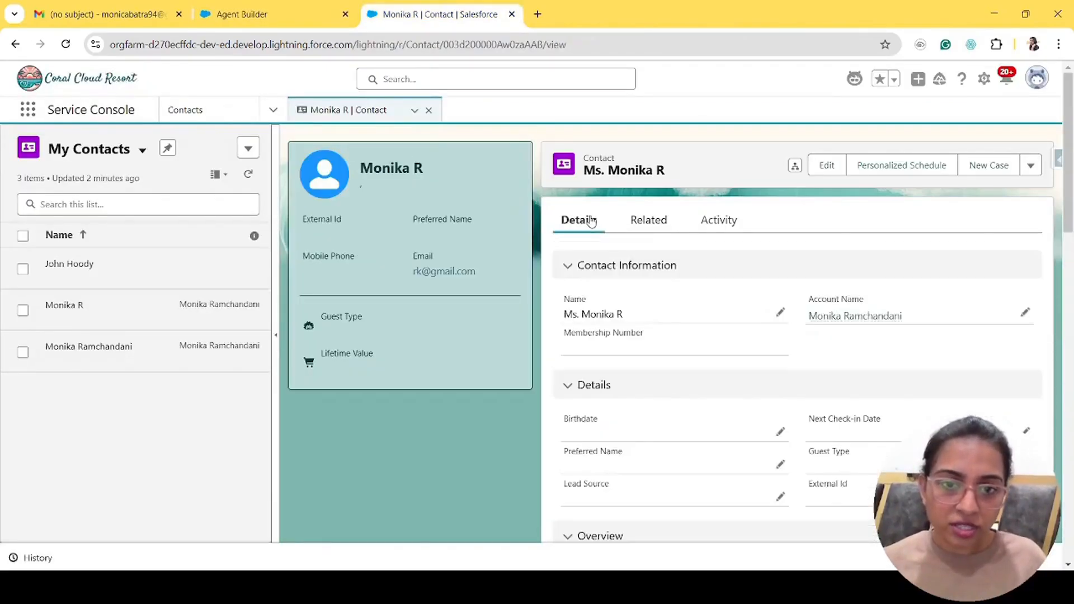
drag(622, 314, 581, 314)
key(ctrl+c)
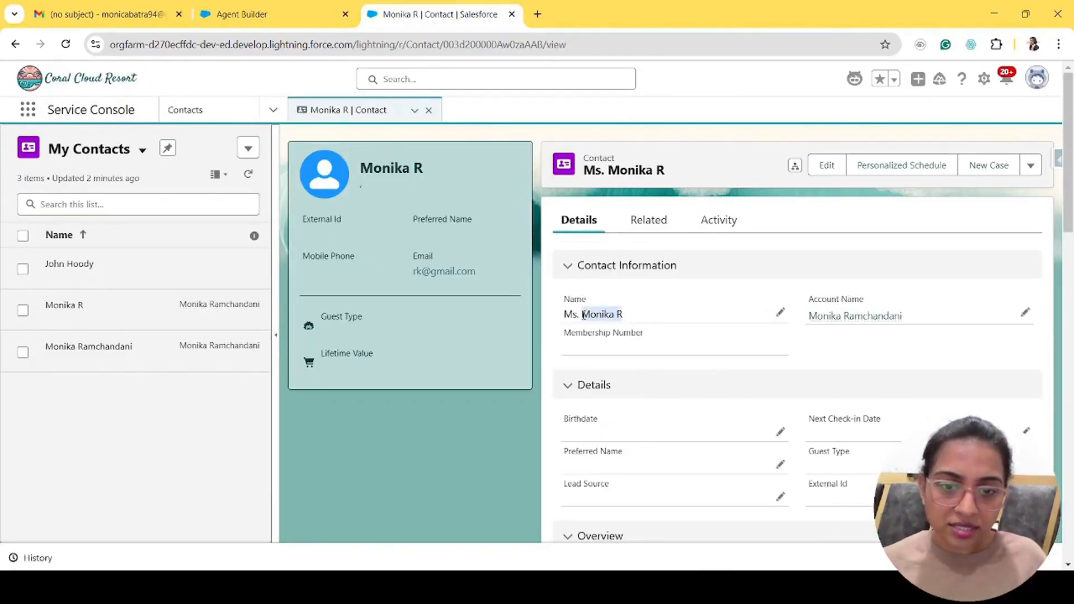
click(278, 7)
text(Ful)
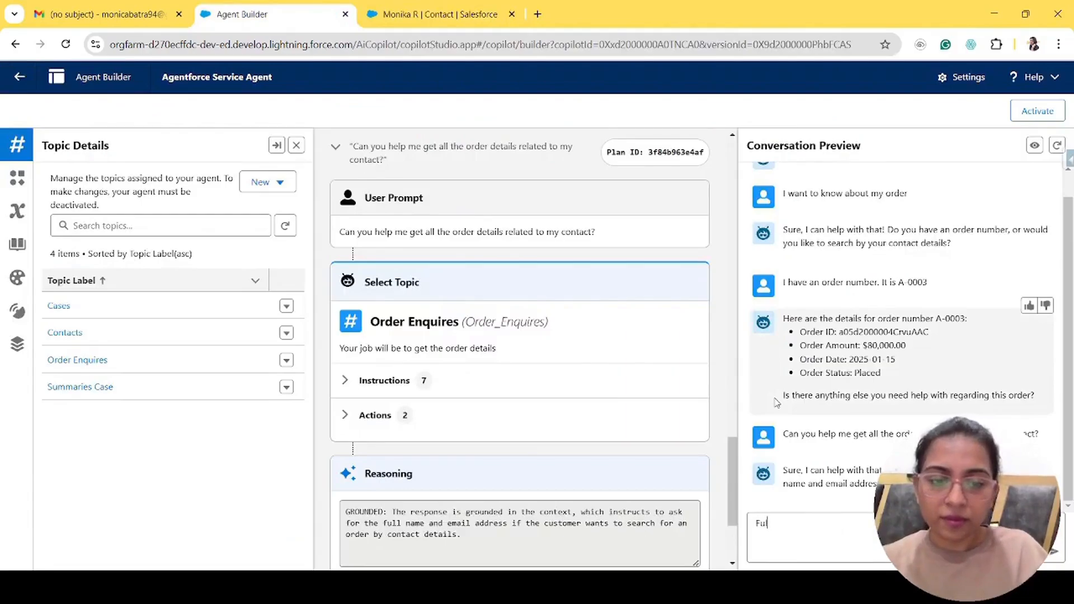
text(l name :)
key(ctrl+v)
text(,)
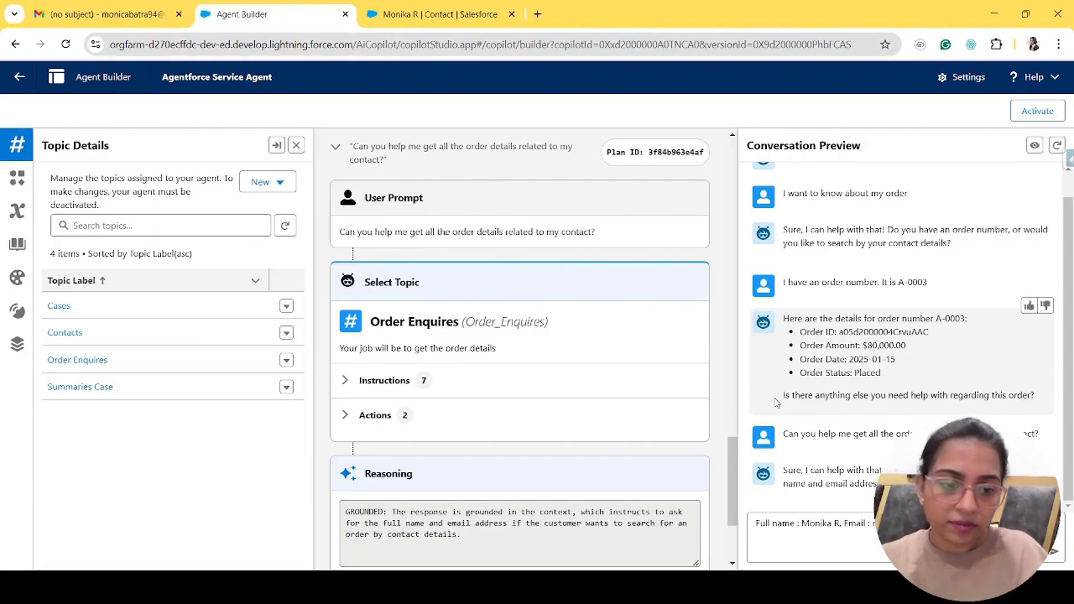
key(Return)
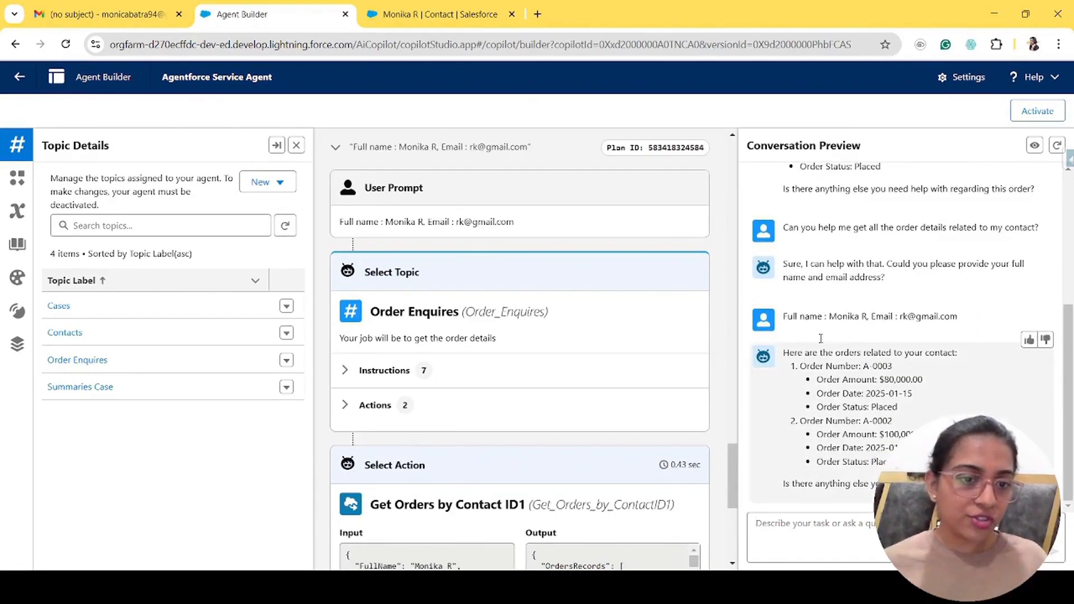
- Compare the agent's two listed orders against the contact's related Orders in the console
drag(798, 366, 902, 386)
click(453, 14)
click(647, 219)
scroll(652, 230, down, 5)
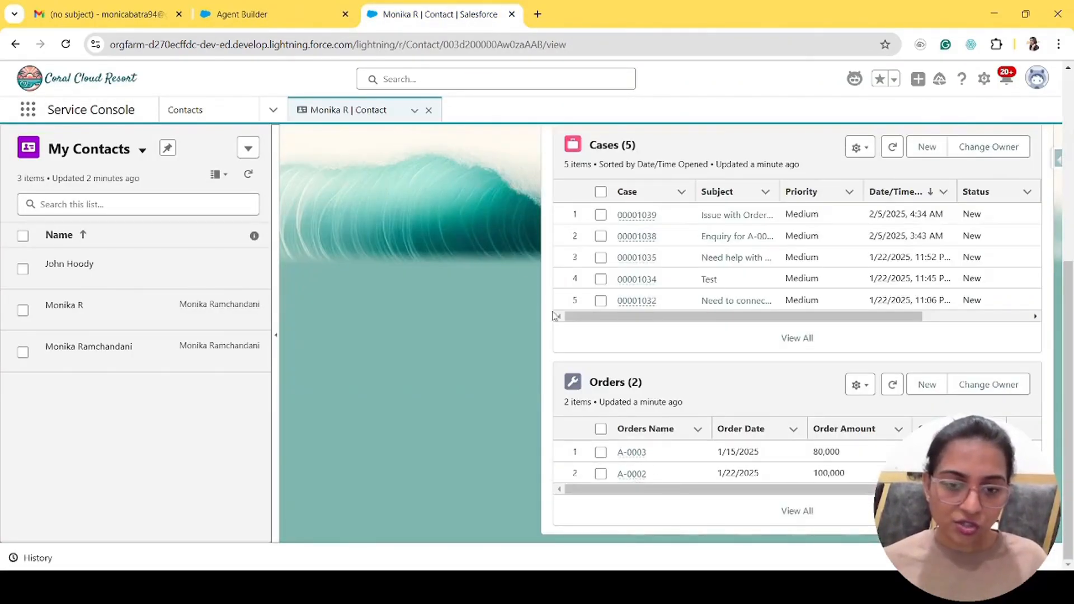
click(242, 14)
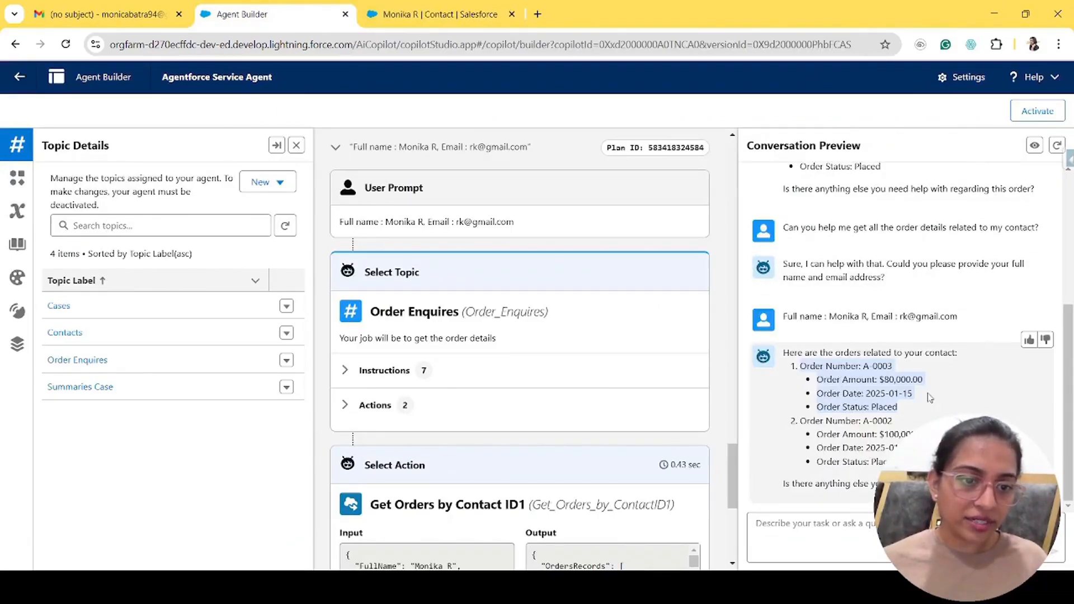
click(872, 479)
drag(784, 485, 889, 484)
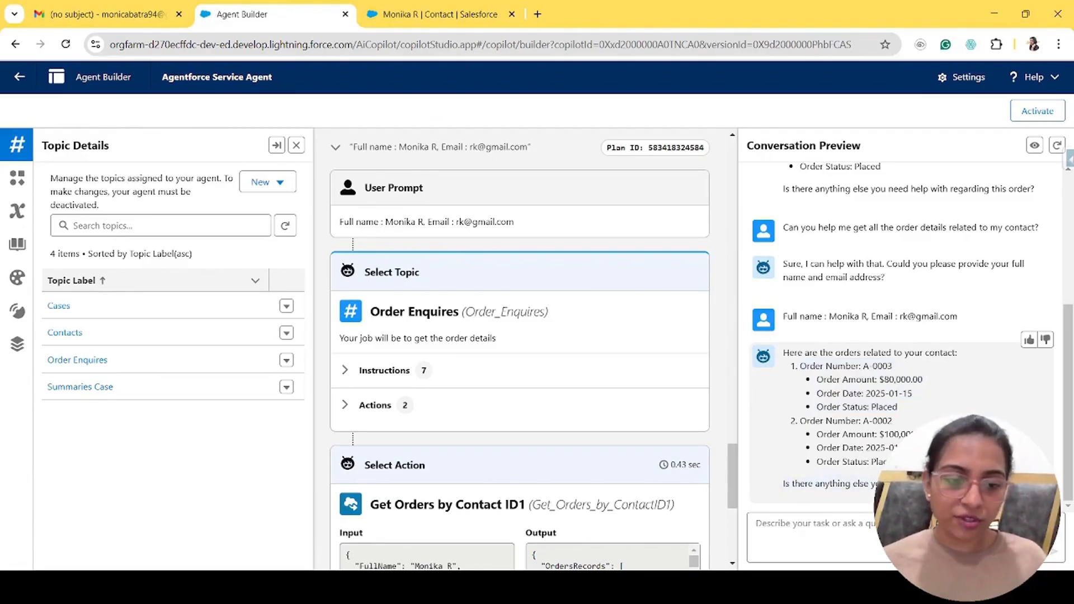
click(894, 533)
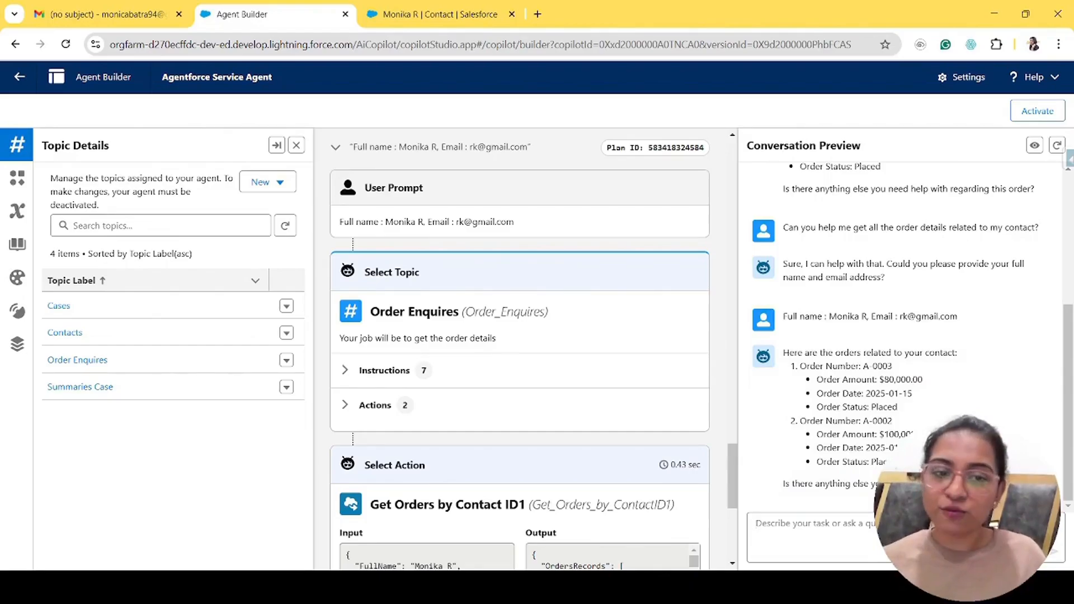
- Send 'Help me create a support case for my order' to the test agent
text(He)
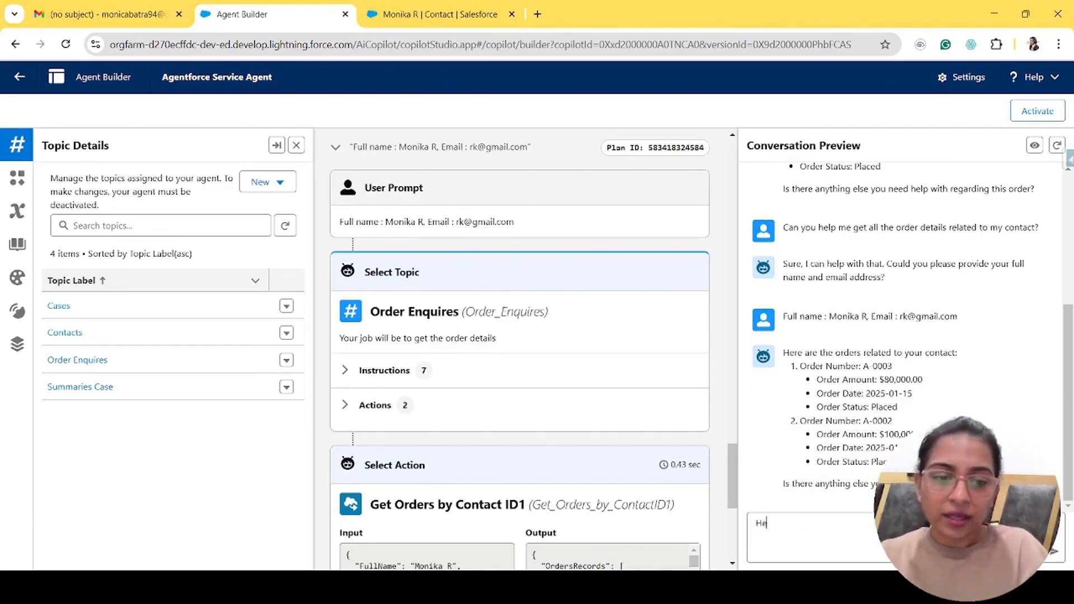
text(lp me create a support cas)
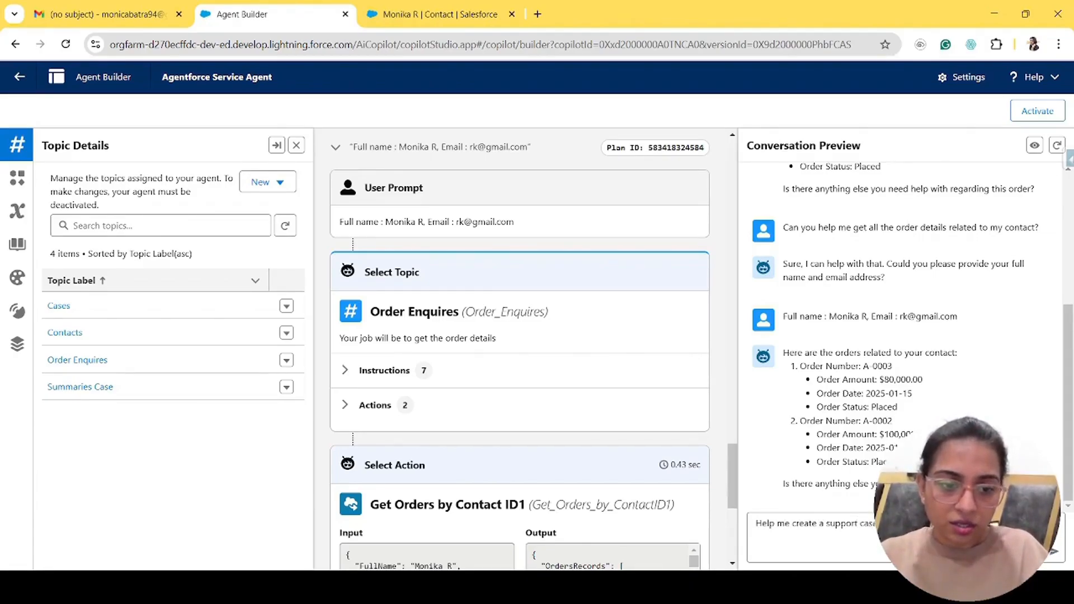
text(e)
key(Return)
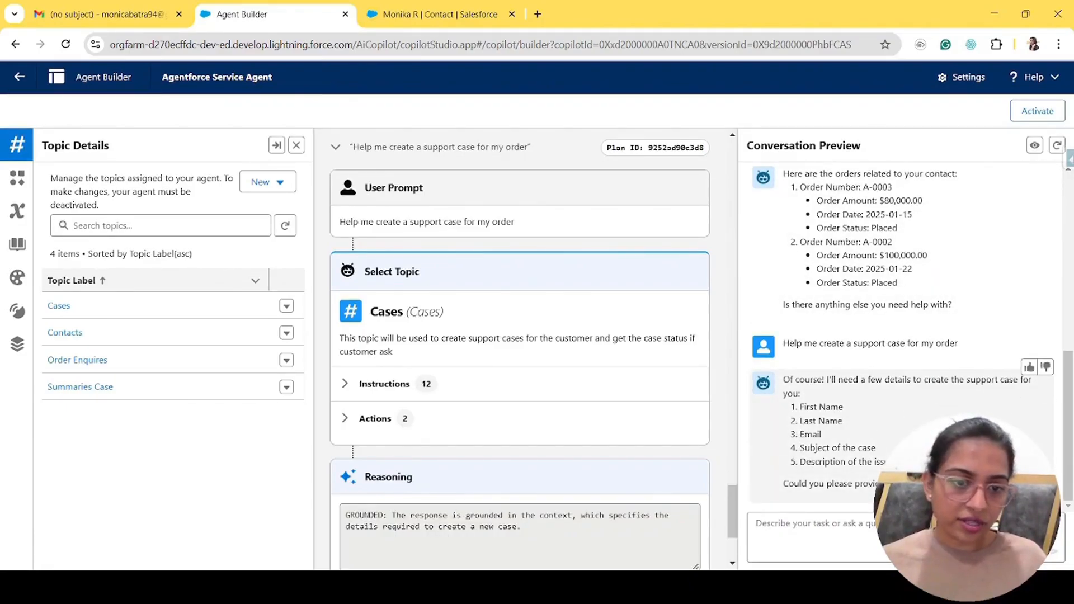
- Reply with the contact's name and email, plus a subject and description about changing the order's delivery address
click(840, 527)
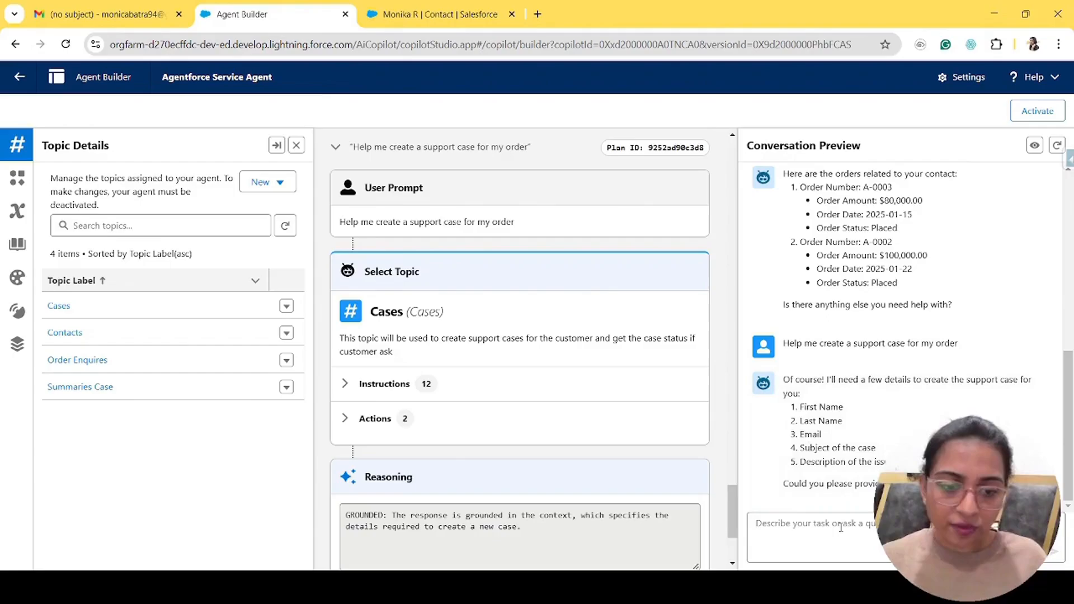
text(First Name)
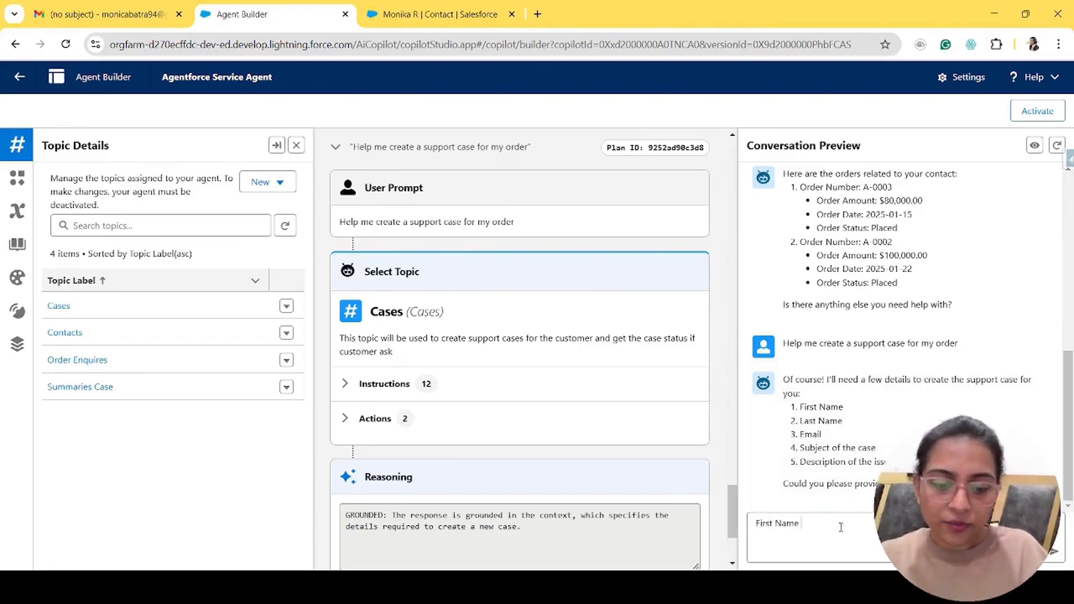
text( : Monika, Last Nam)
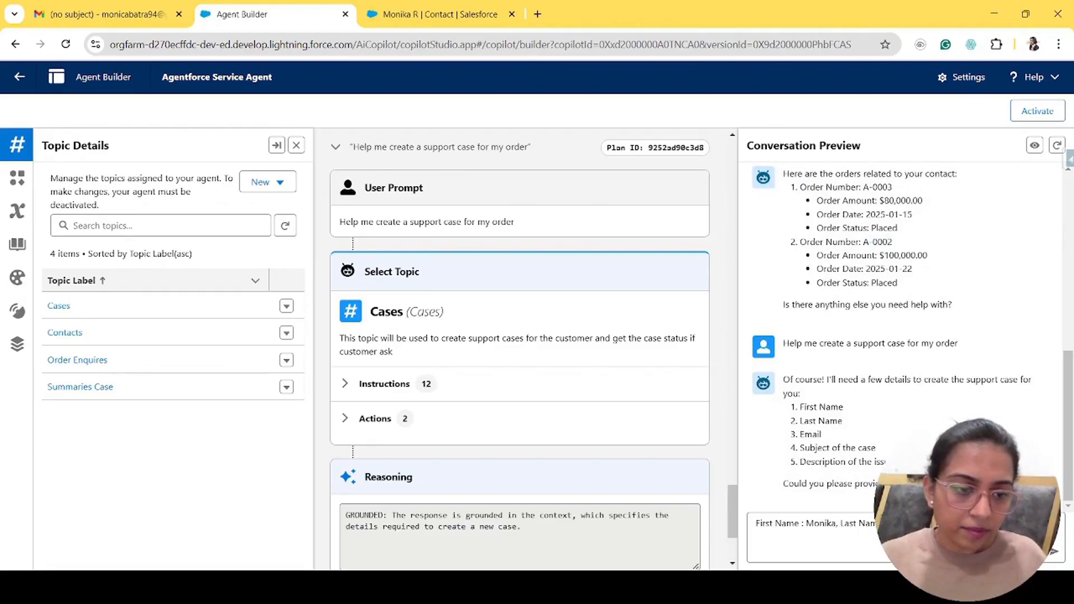
text(Need help with ordeer number)
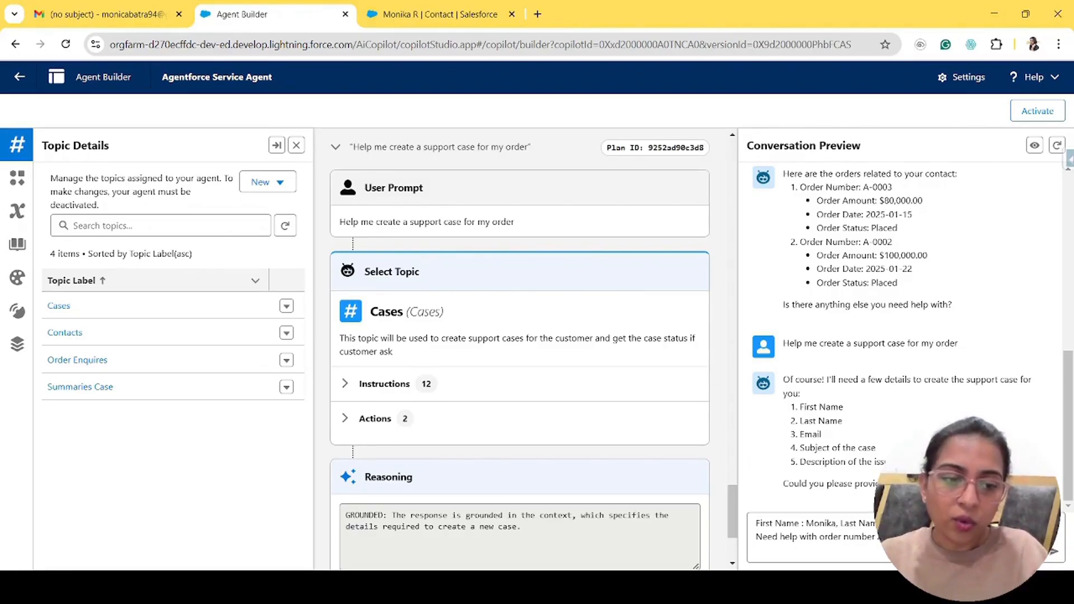
text(the)
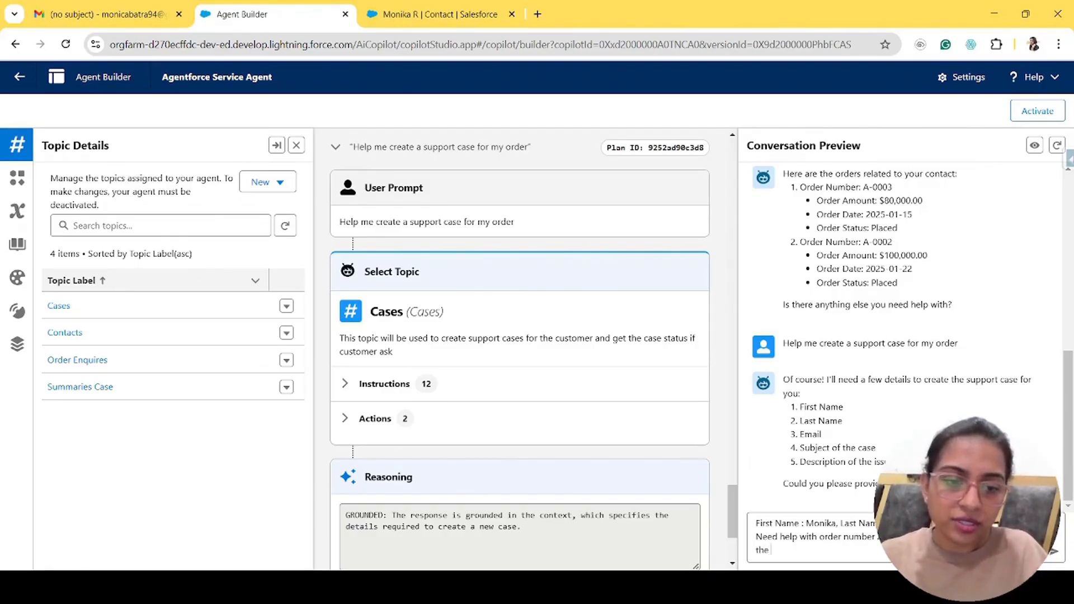
text( delivery address of the orde)
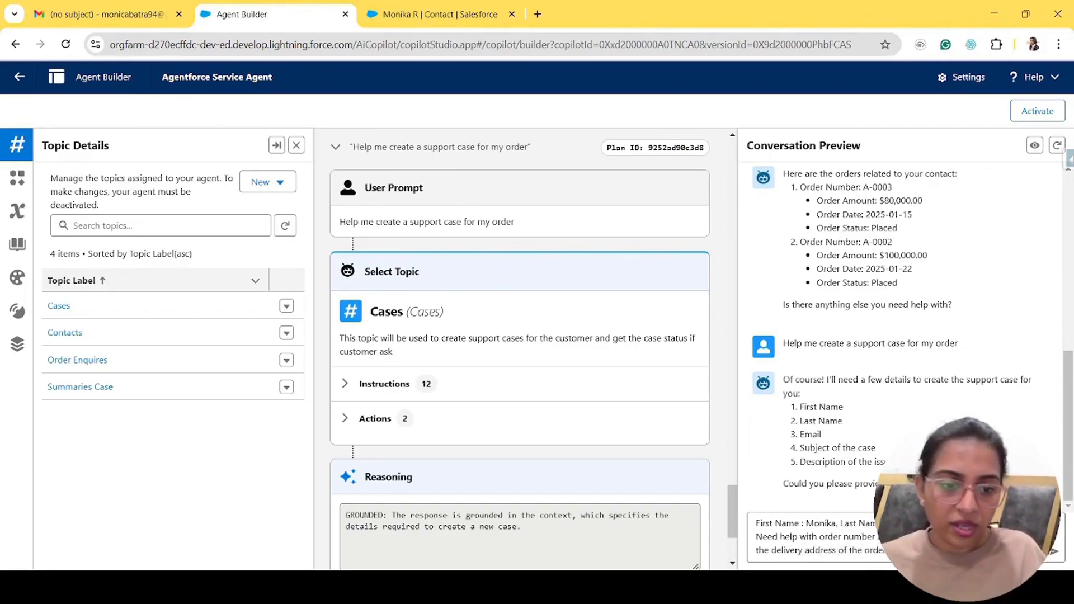
key(Return)
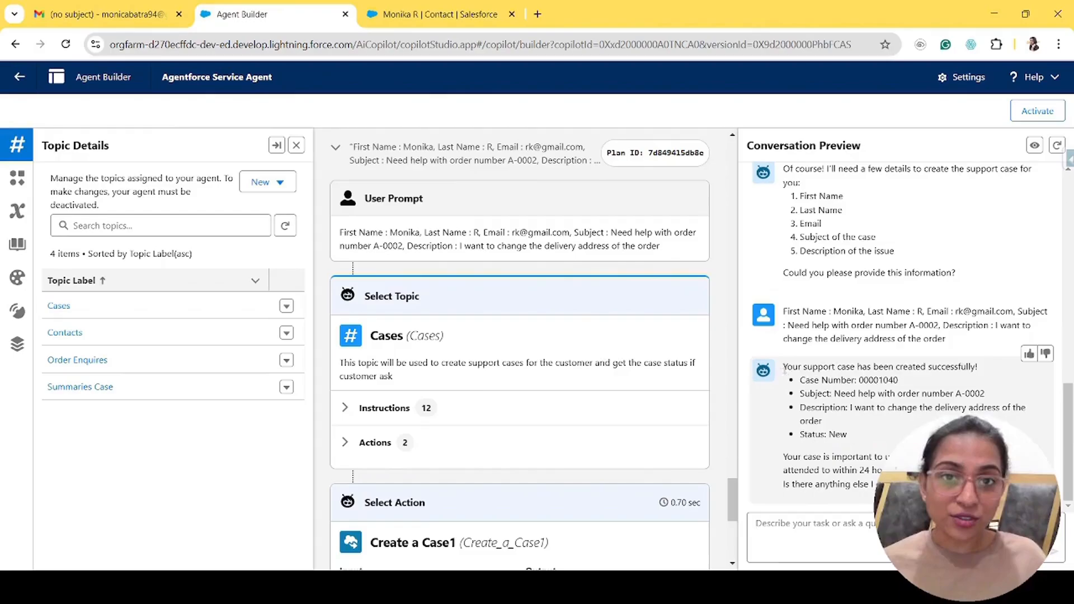
- Review the case-creation confirmation, select case number 00001040, then go to the contact record
drag(784, 369, 1005, 375)
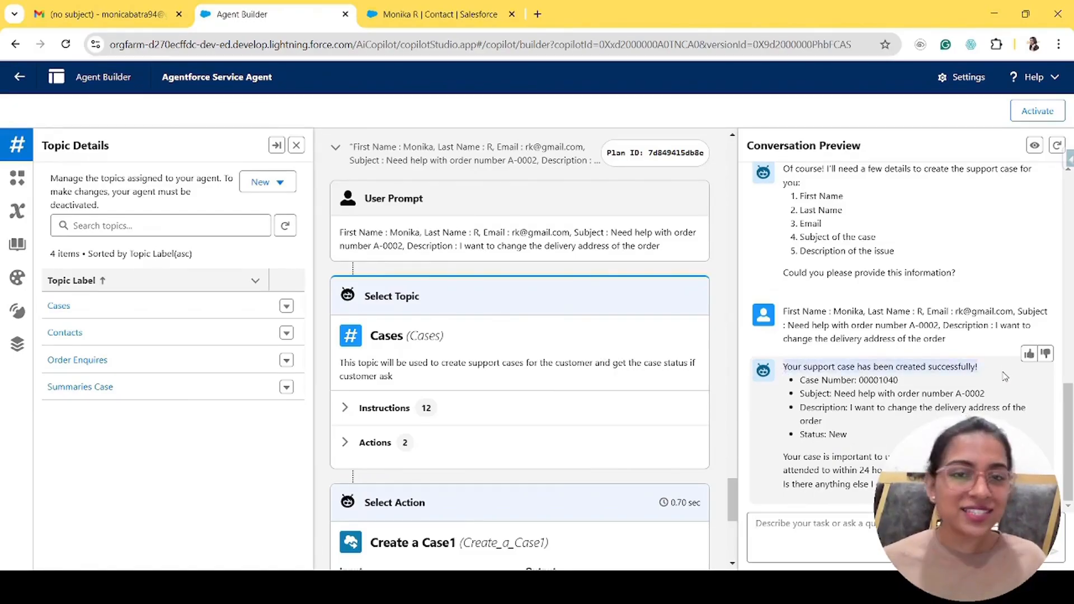
click(1004, 376)
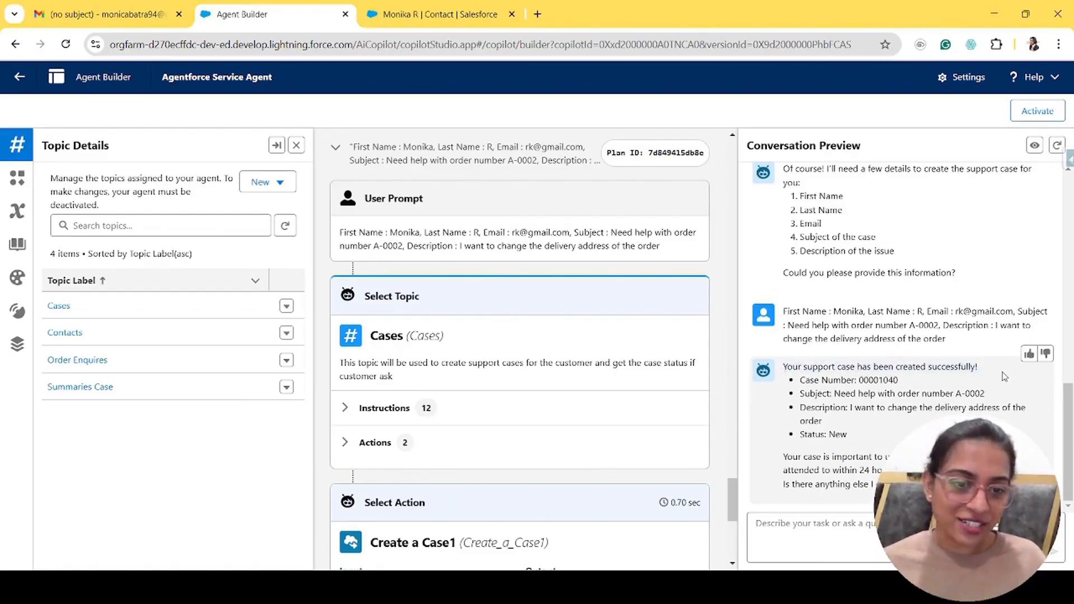
drag(976, 367, 945, 367)
double_click(878, 380)
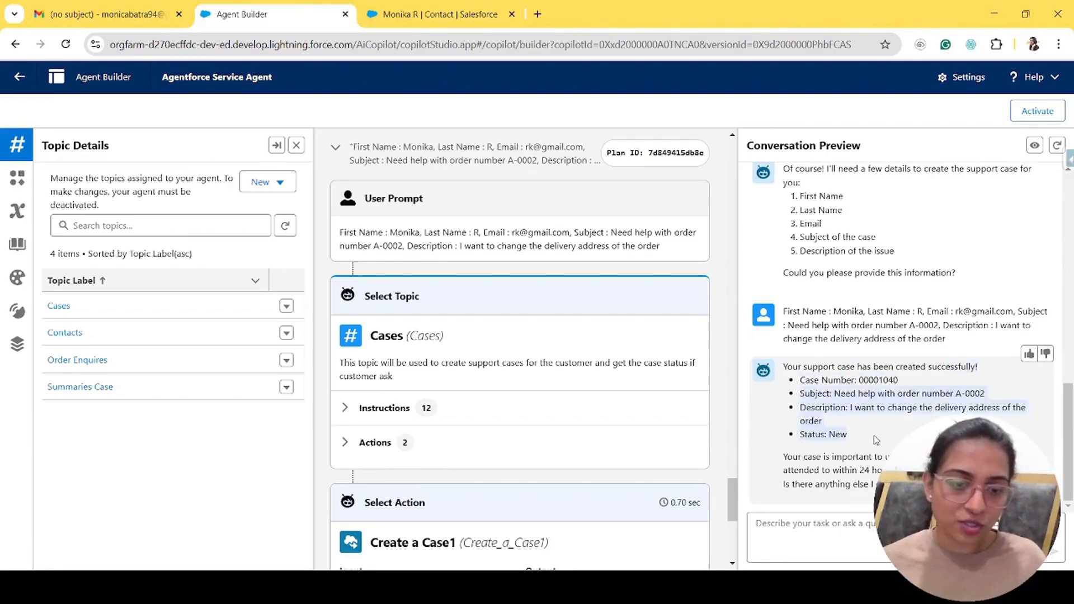
click(439, 21)
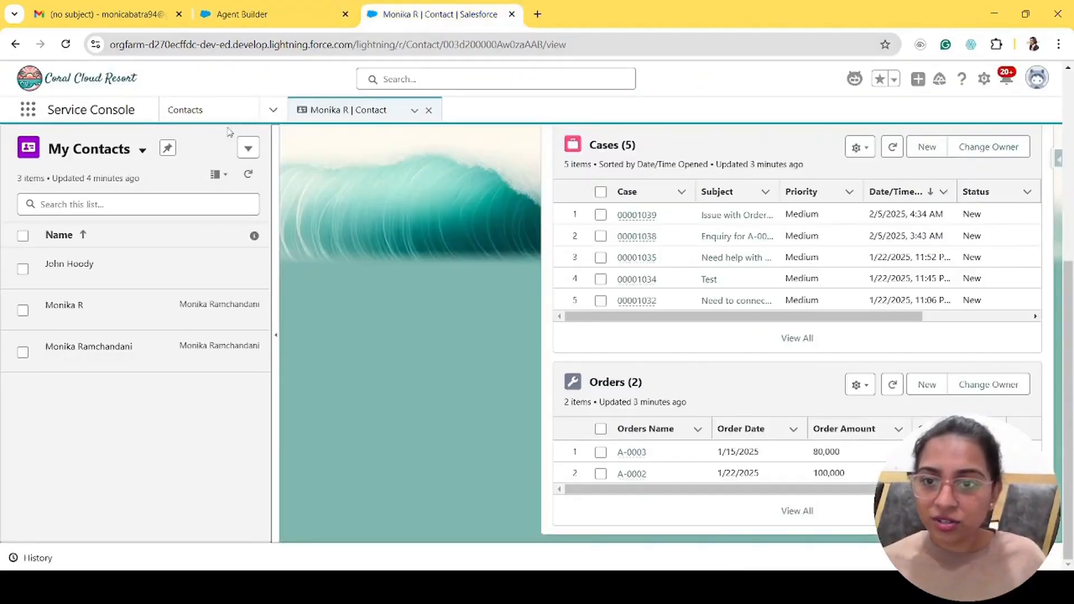
- Reload the contact record and open case 00001040 from its Related list
click(273, 110)
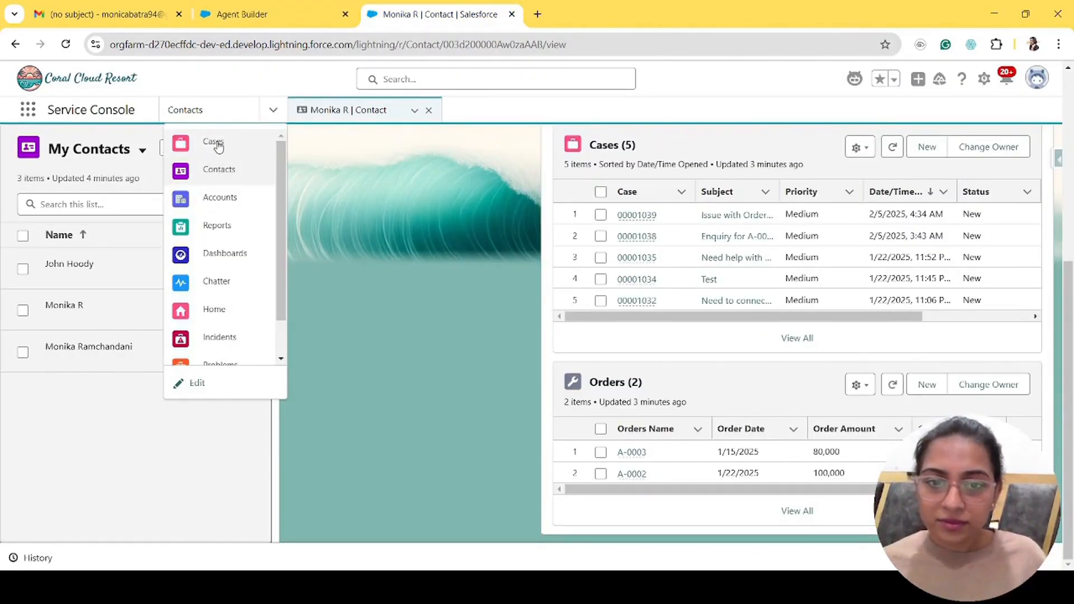
click(641, 43)
key(Return)
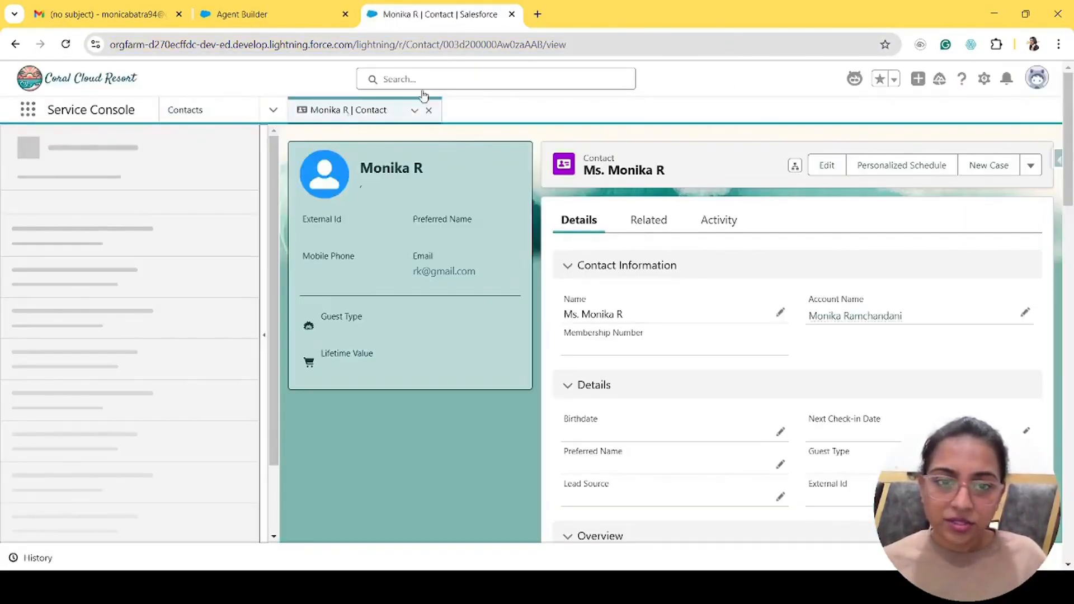
click(649, 221)
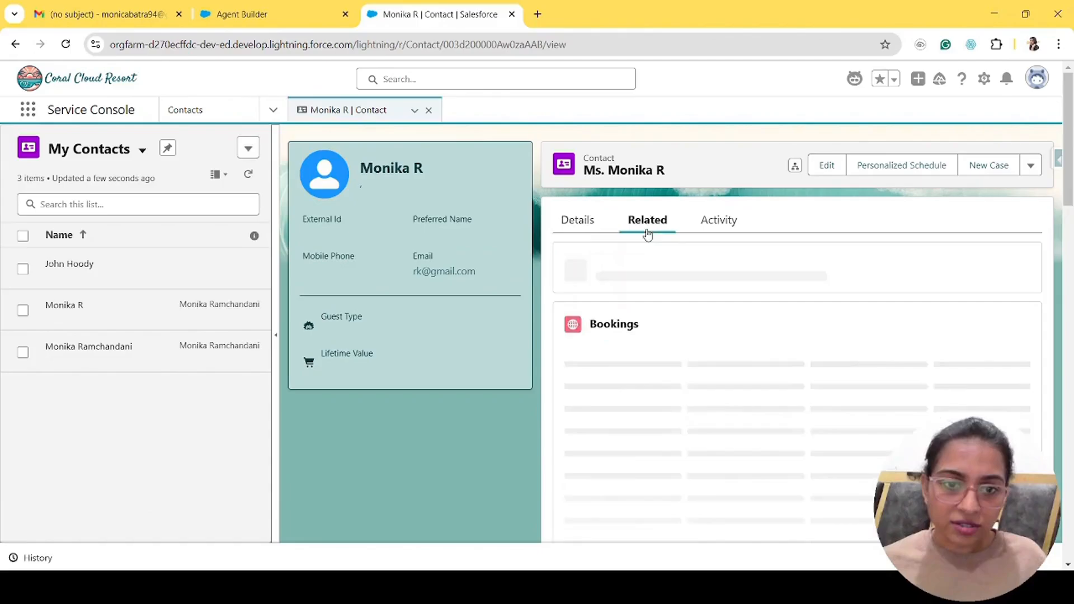
scroll(728, 439, down, 2)
scroll(728, 436, down, 3)
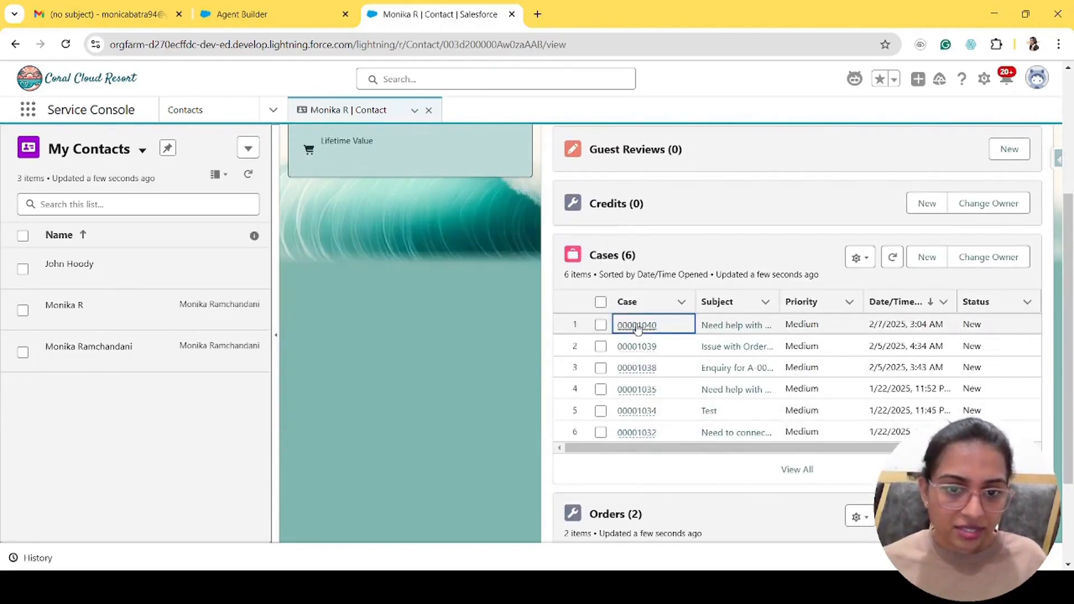
click(638, 326)
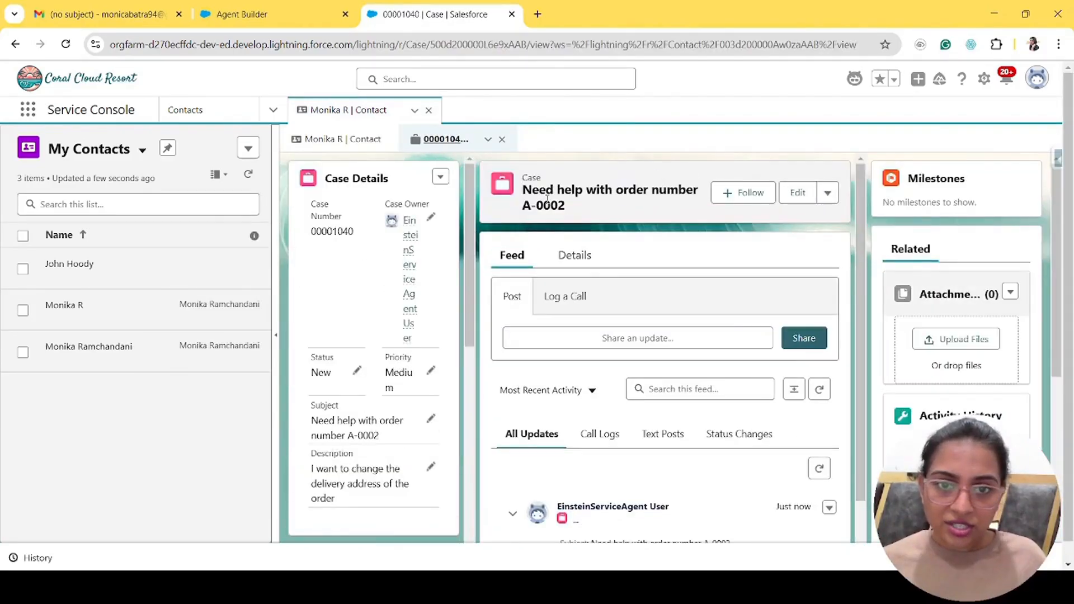
- Review the case's Details fields, then return to Agent Builder
click(568, 250)
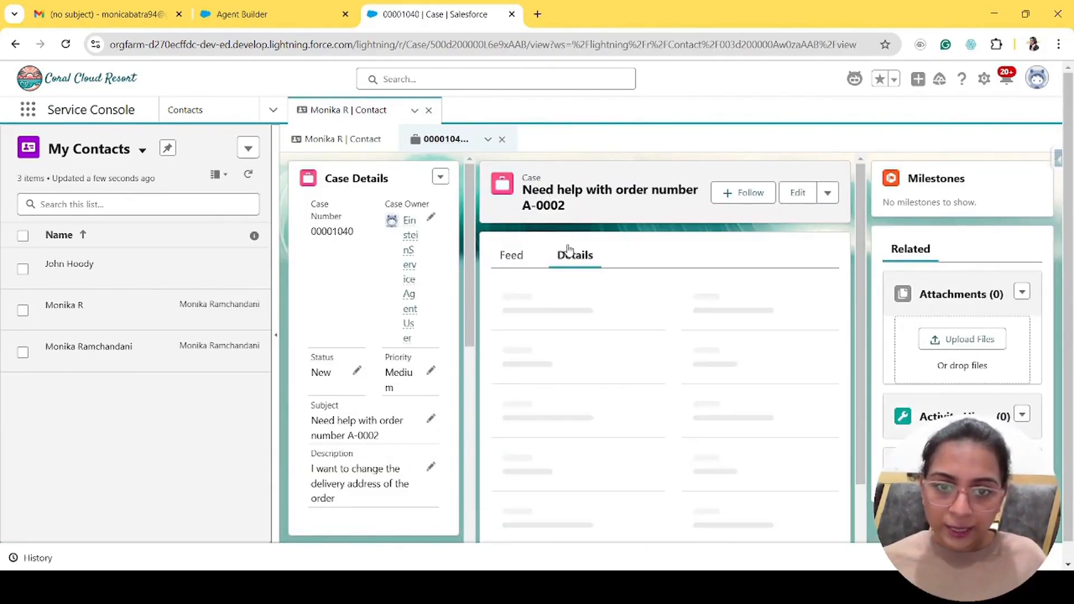
scroll(576, 420, down, 6)
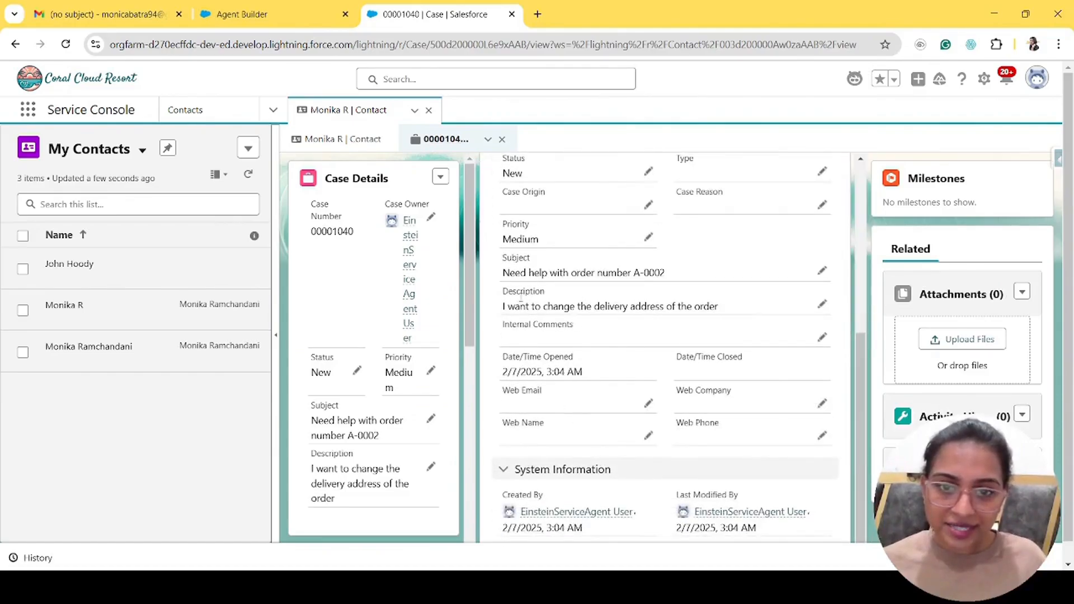
scroll(761, 290, up, 3)
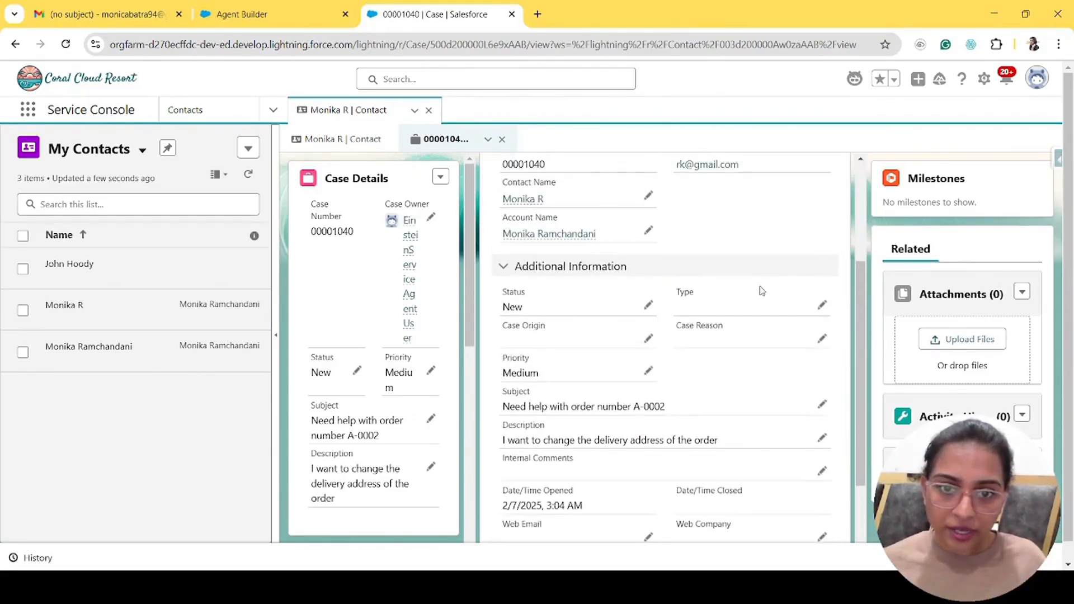
scroll(521, 353, up, 2)
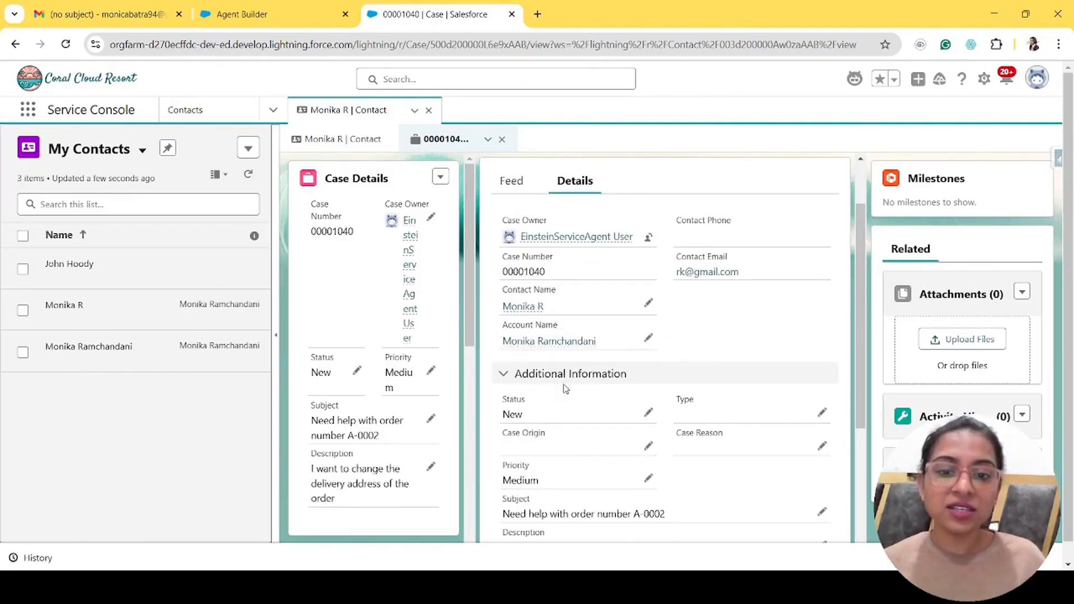
click(266, 22)
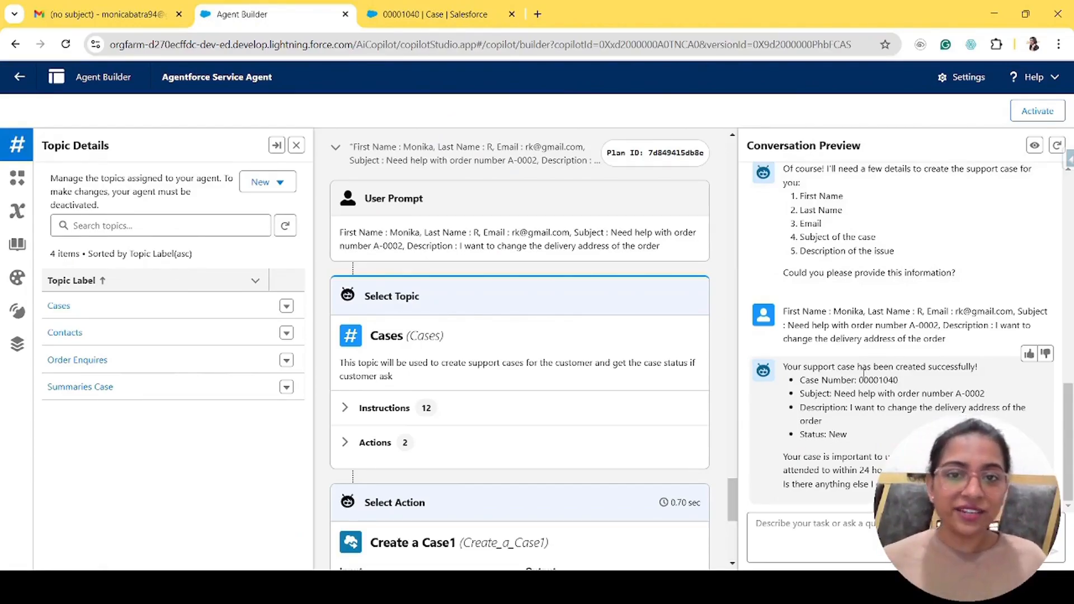
- Glance at the created case record, then review the agent's closing reply in the preview
click(468, 15)
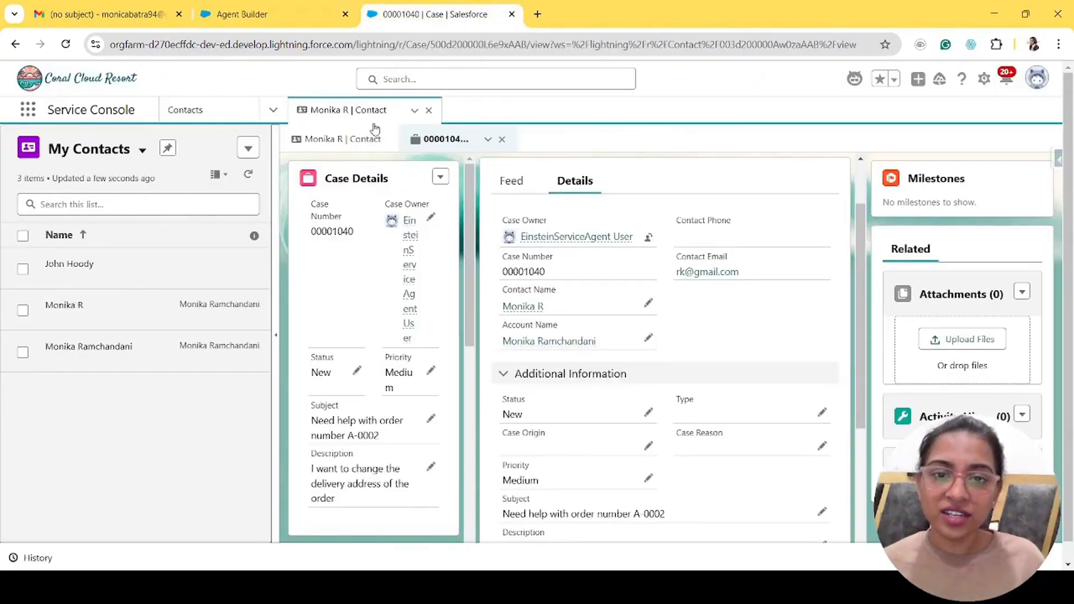
click(263, 12)
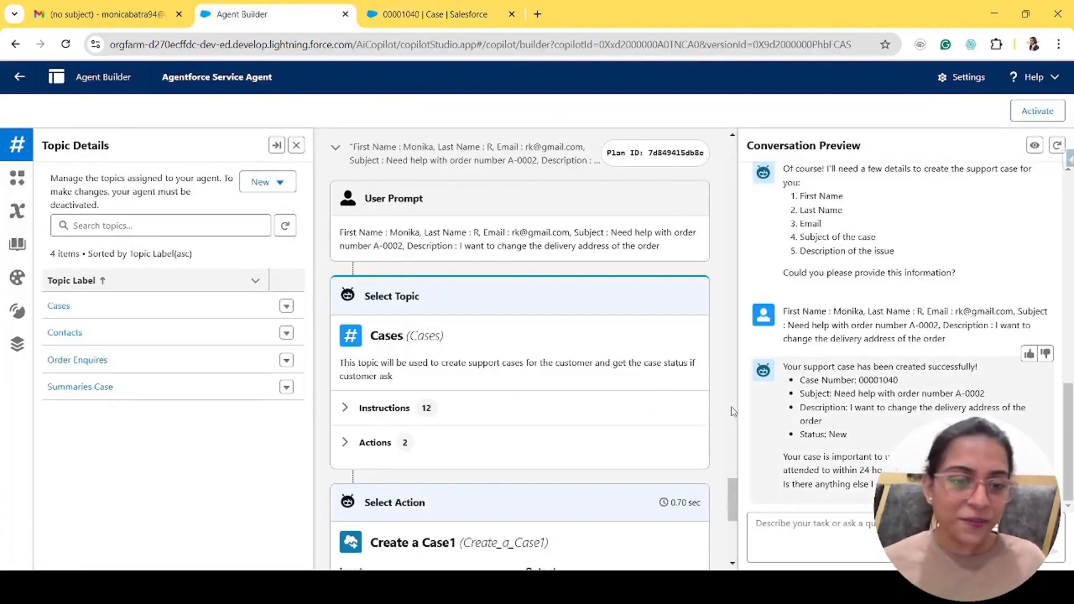
drag(782, 457, 884, 484)
click(917, 485)
- Ask the agent 'Can you summaries the above case?' in Conversation Preview
click(887, 541)
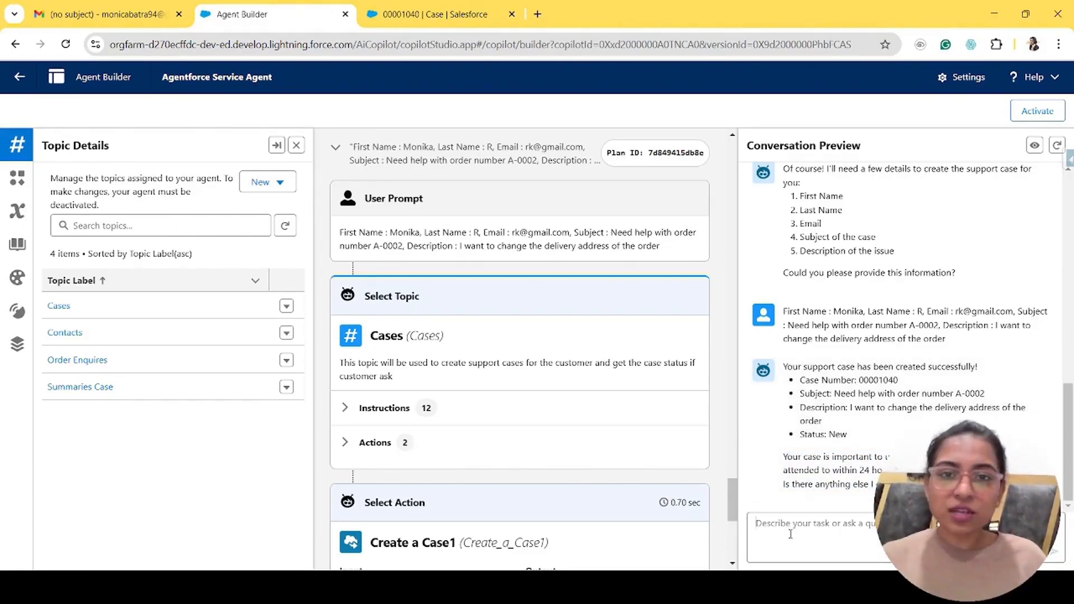
text(Can you sommaries)
key(ctrl+BackSpace)
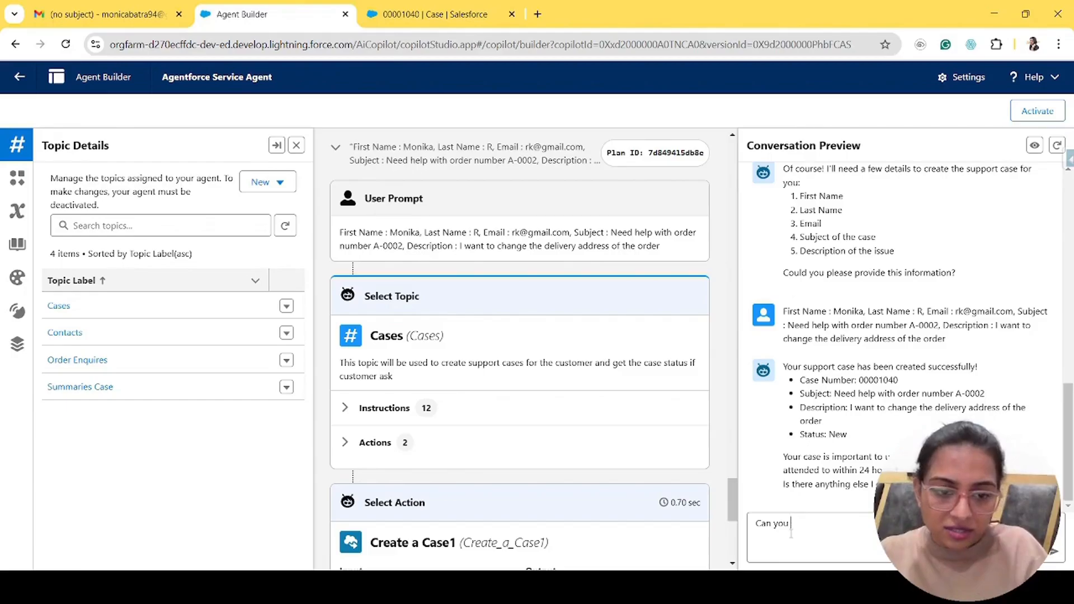
text(summaries)
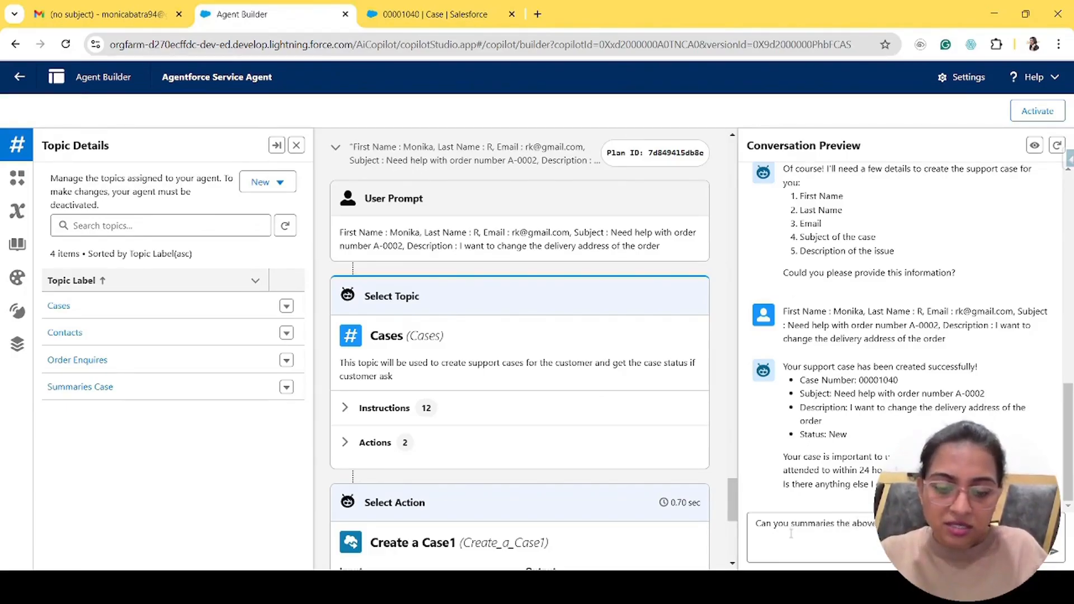
text( the above)
key(Return)
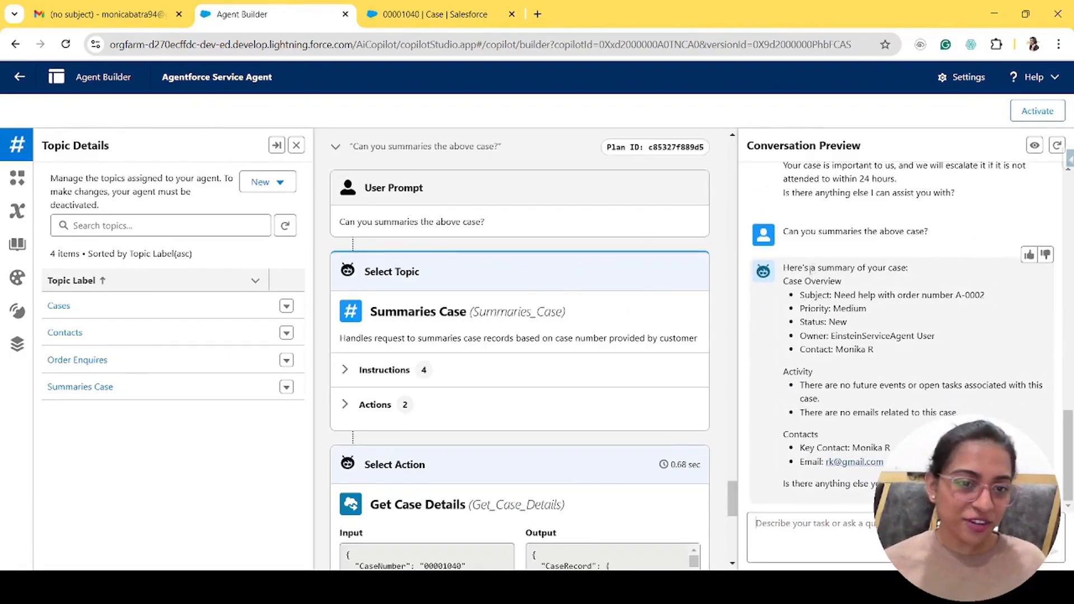
drag(801, 296, 864, 407)
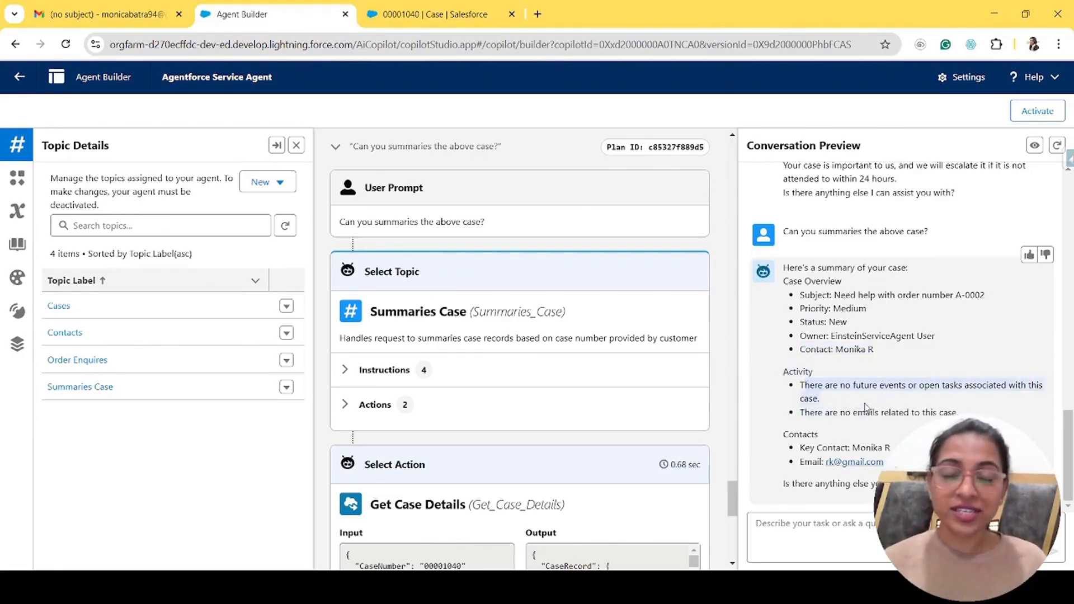
drag(799, 413, 922, 412)
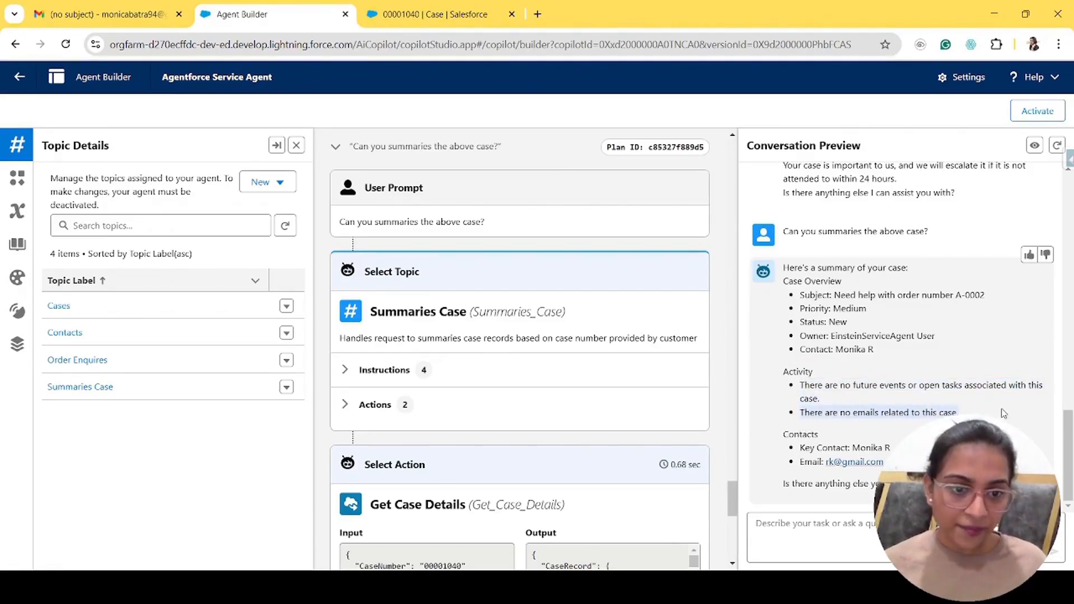
drag(782, 434, 885, 462)
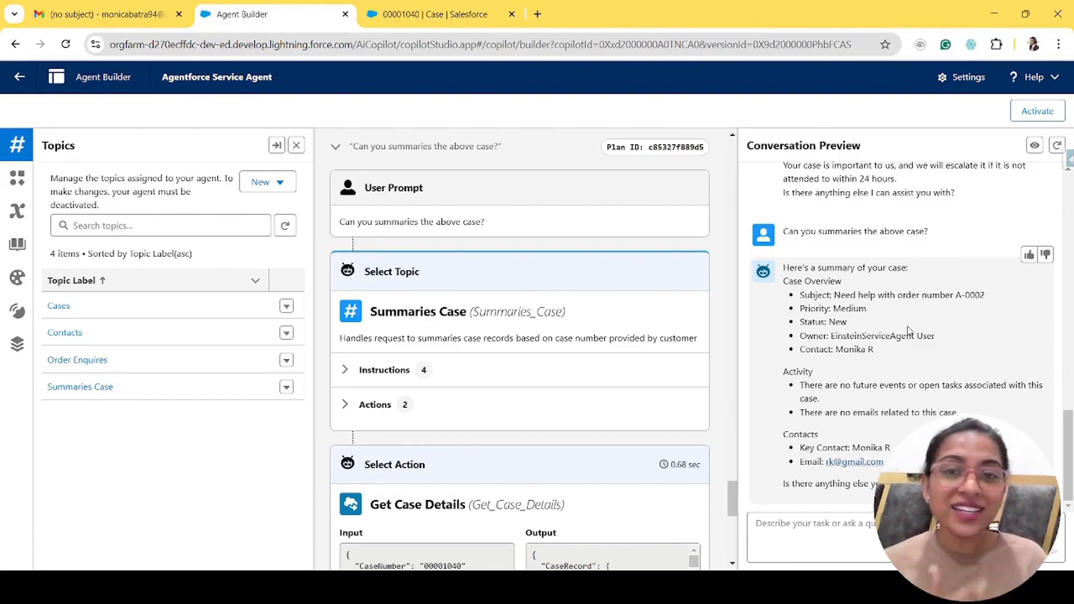
scroll(907, 331, up, 10)
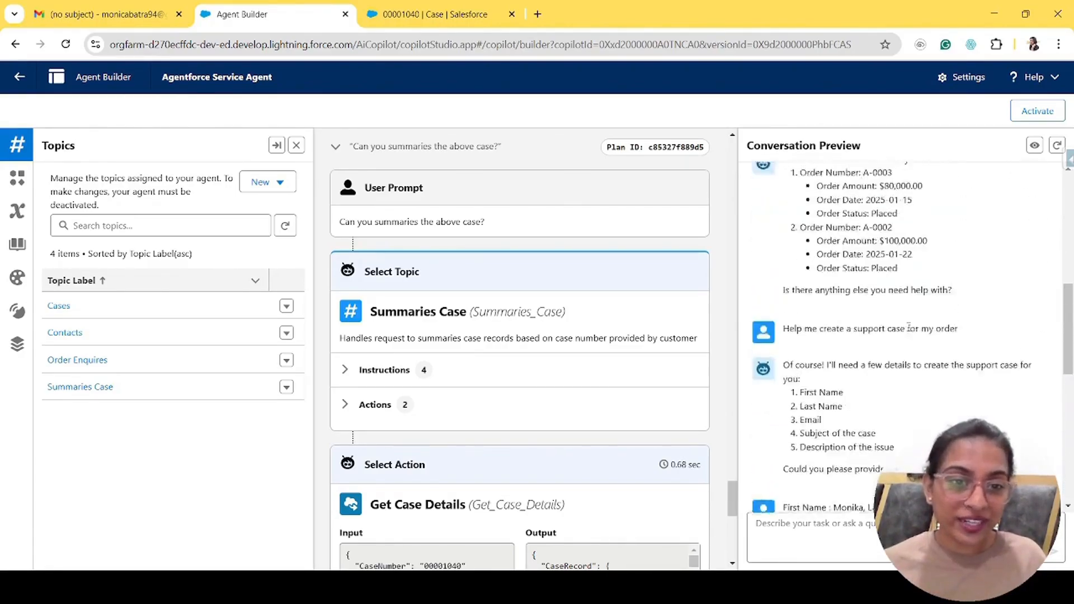
scroll(907, 329, up, 5)
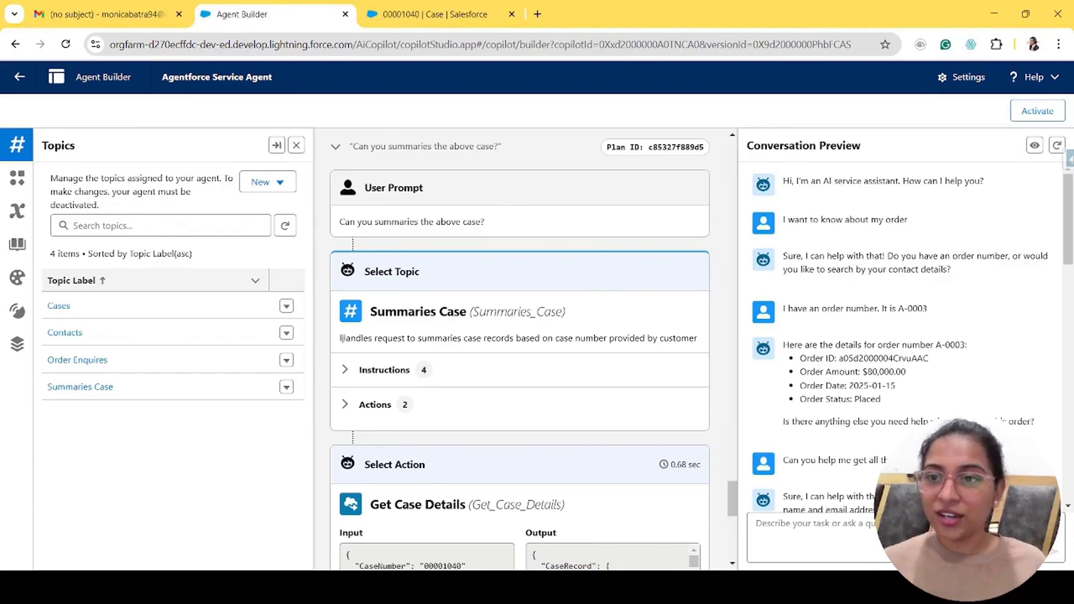
- Compare the agent's summary with case 00001040, then bring up the Setup gear menu
click(465, 14)
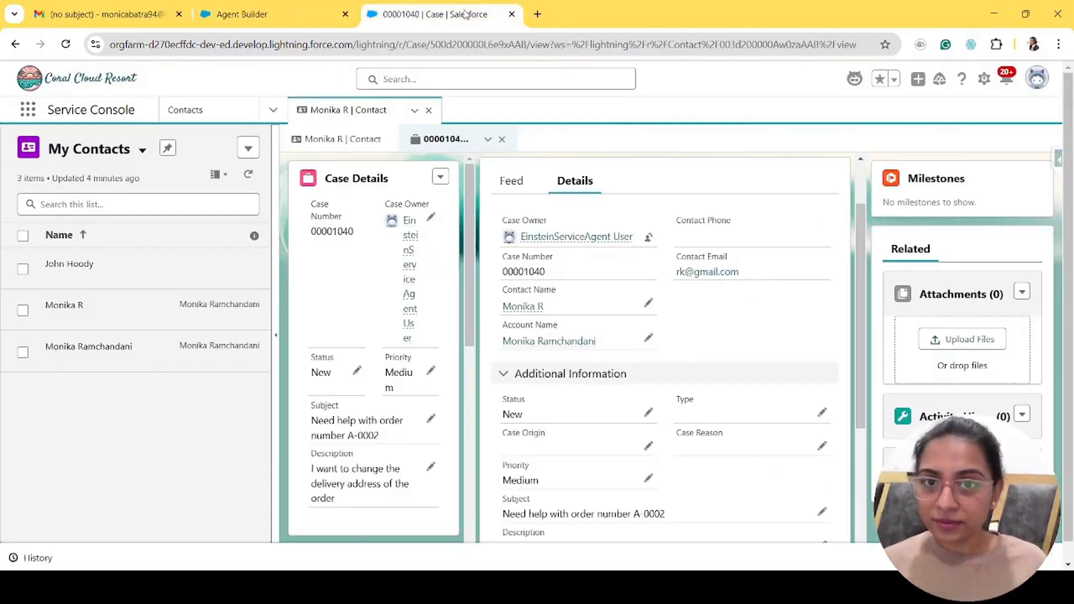
click(238, 23)
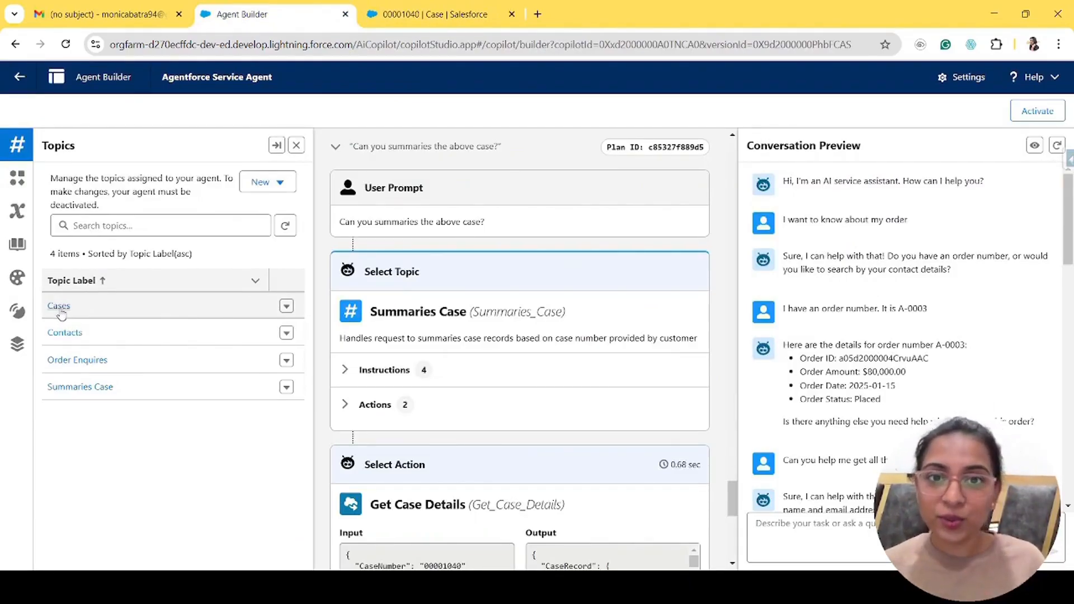
click(445, 16)
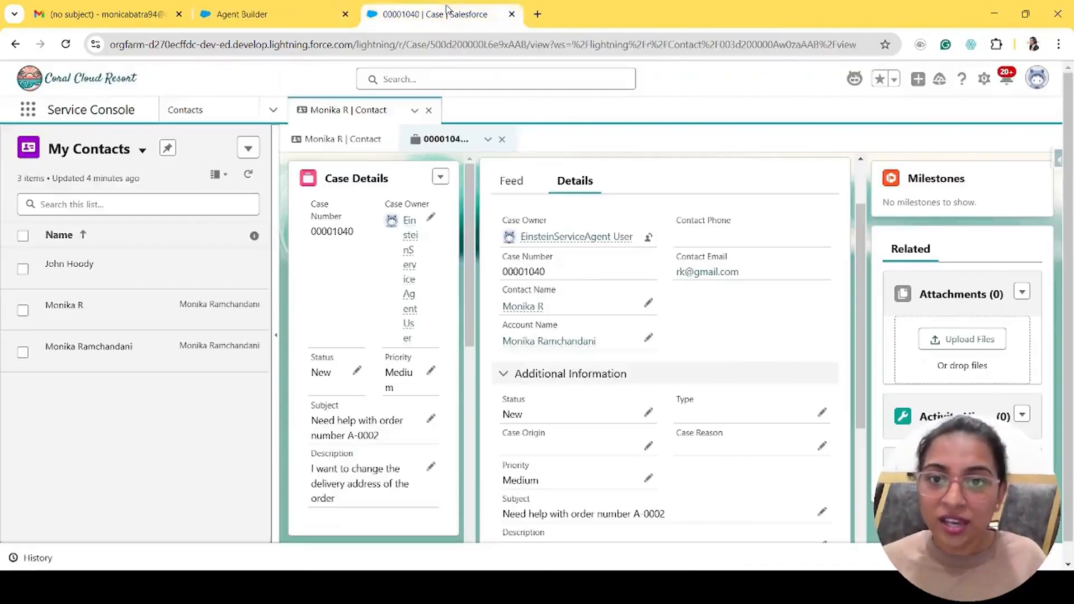
click(984, 79)
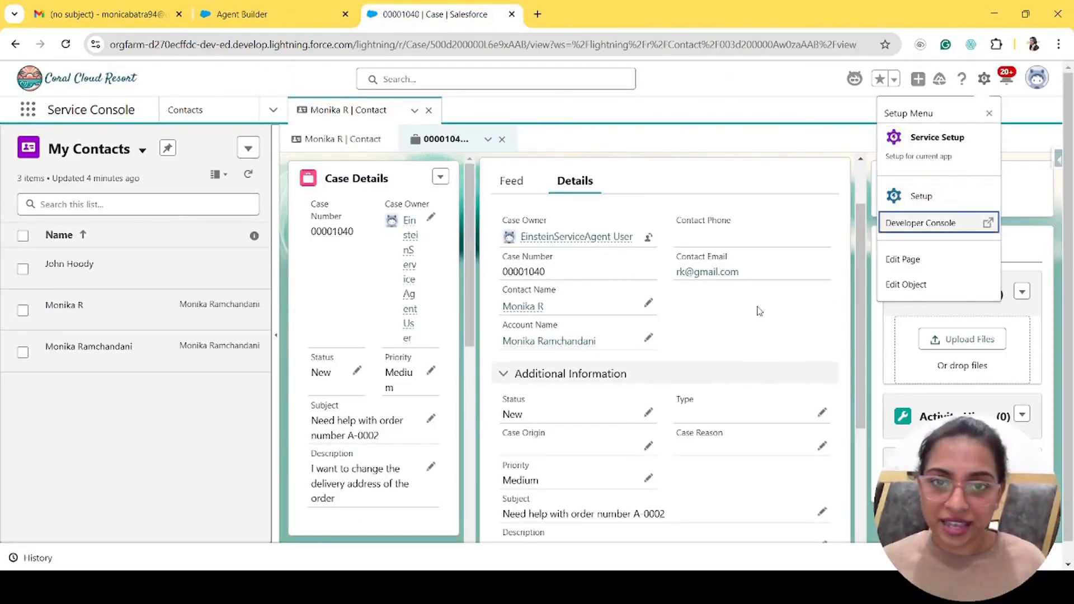
click(894, 207)
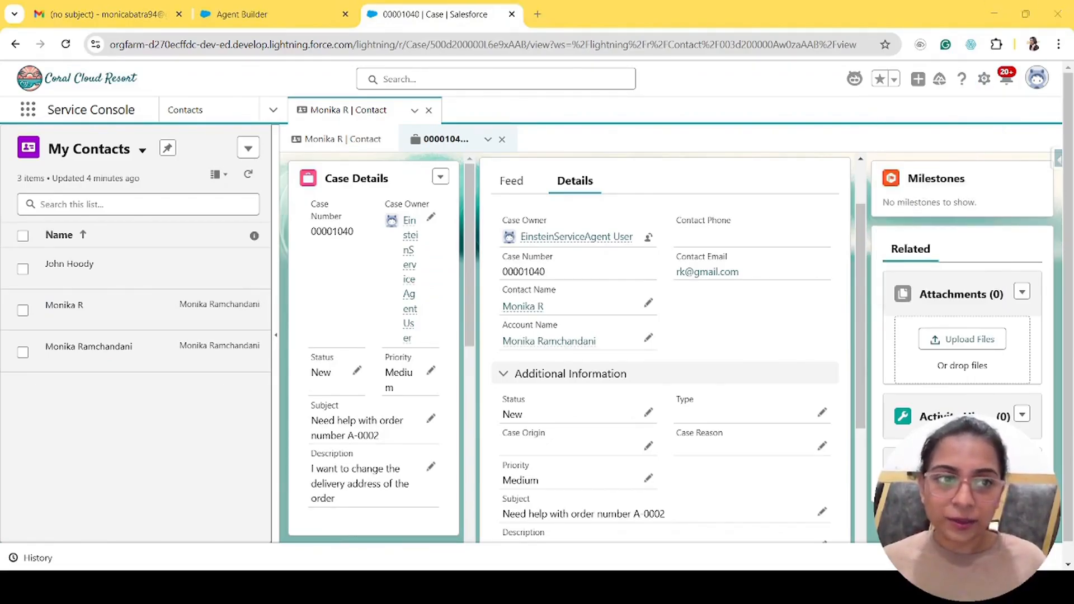
click(984, 79)
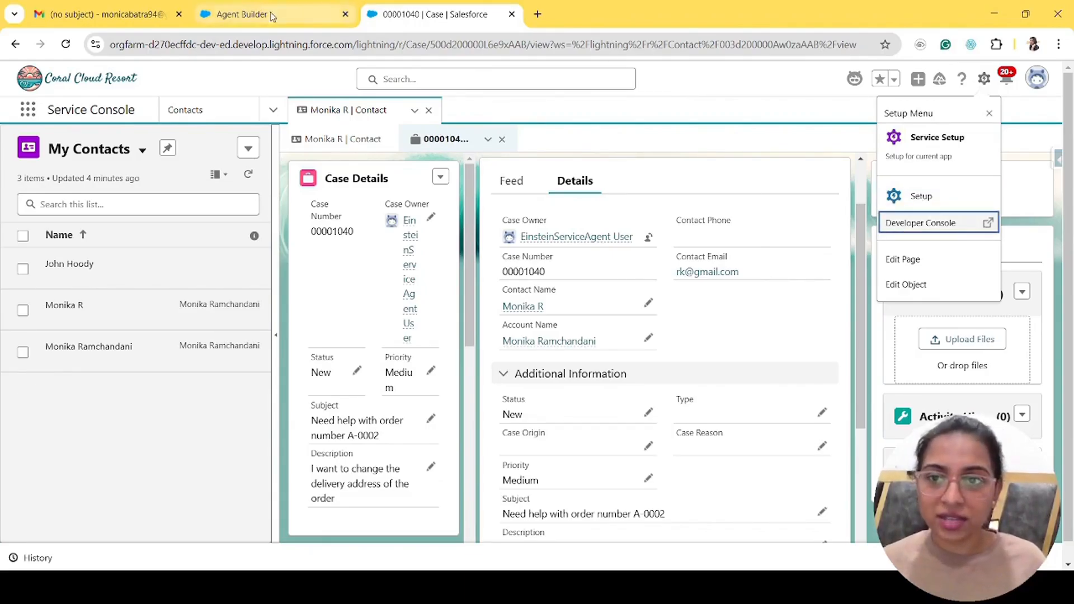
- Open Setup in a new tab and find the Agents page with Quick Find 'agent'
click(933, 199)
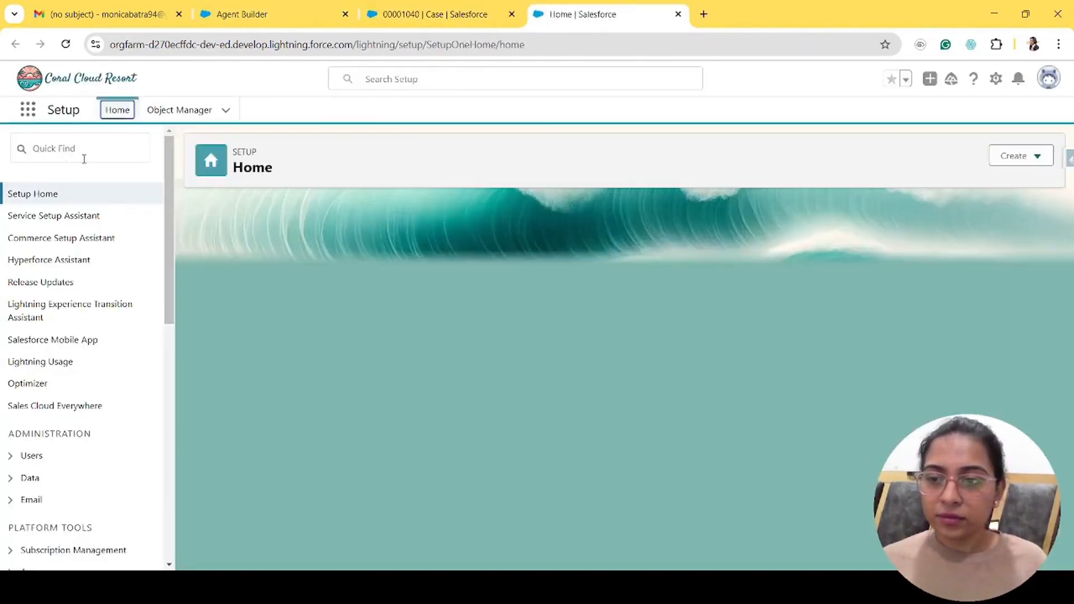
click(84, 158)
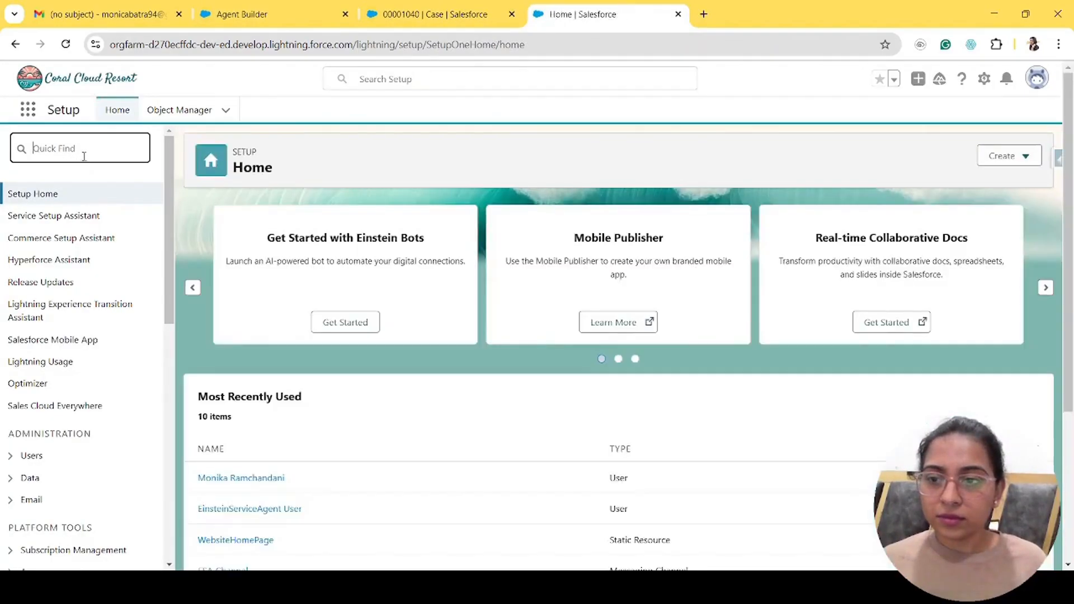
text(agent)
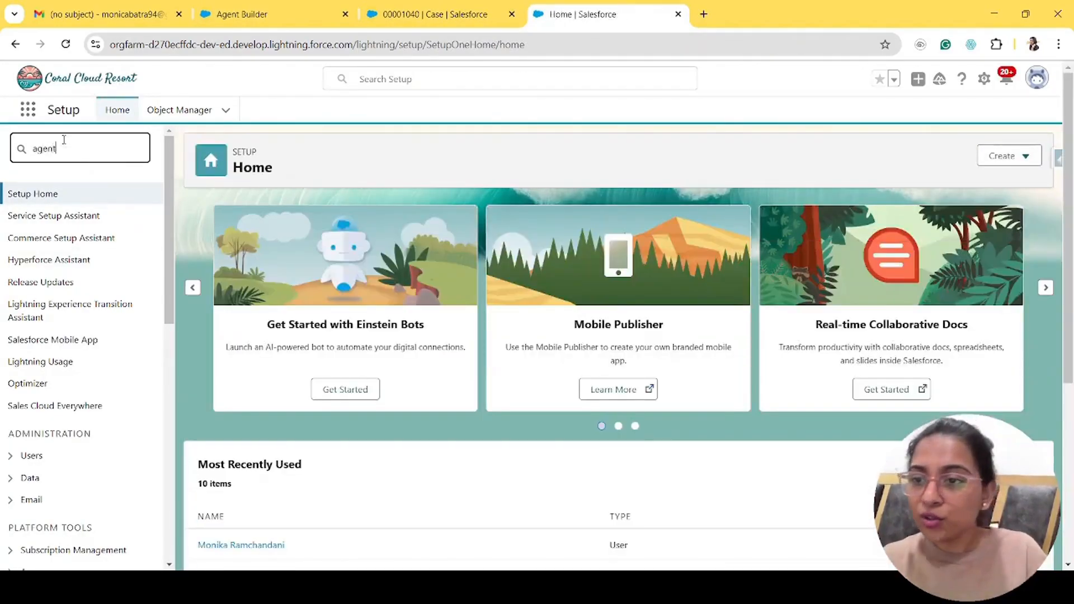
click(72, 284)
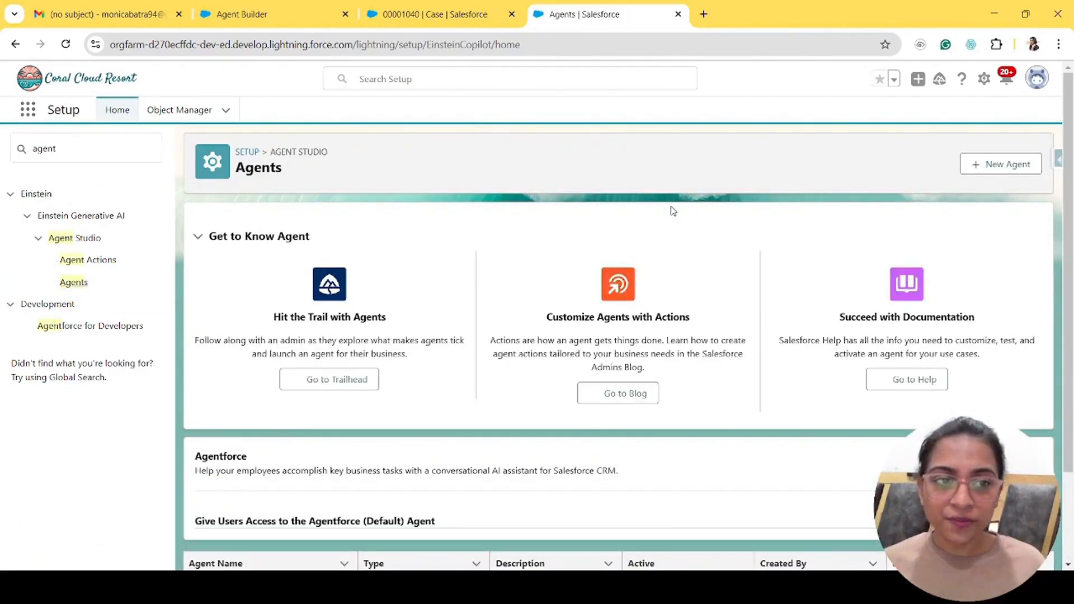
- Start a new Agentforce Service Agent and advance to the Review Topics step
click(1006, 165)
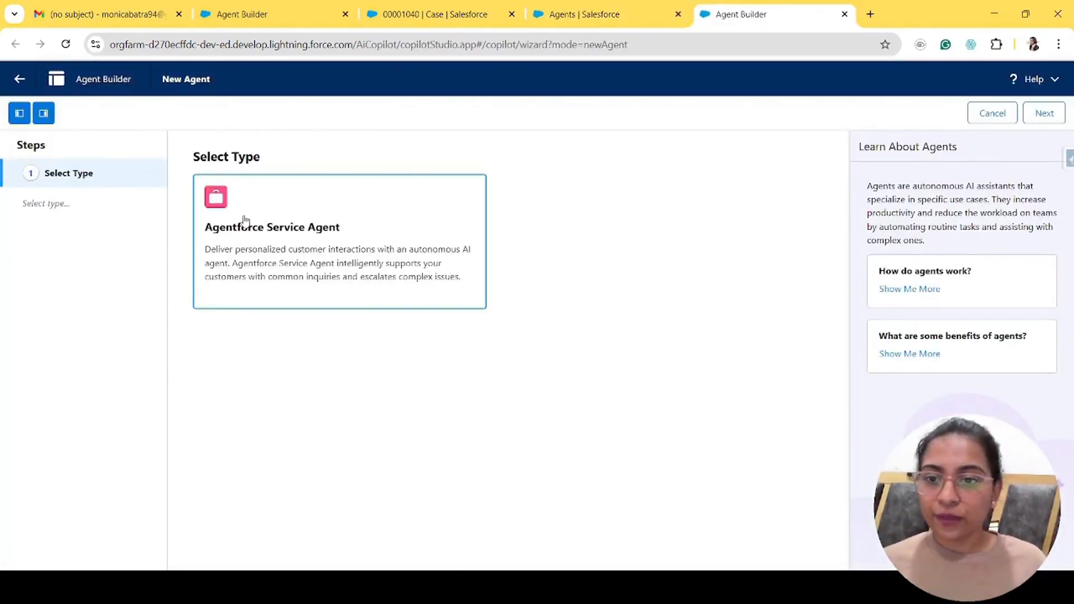
click(347, 229)
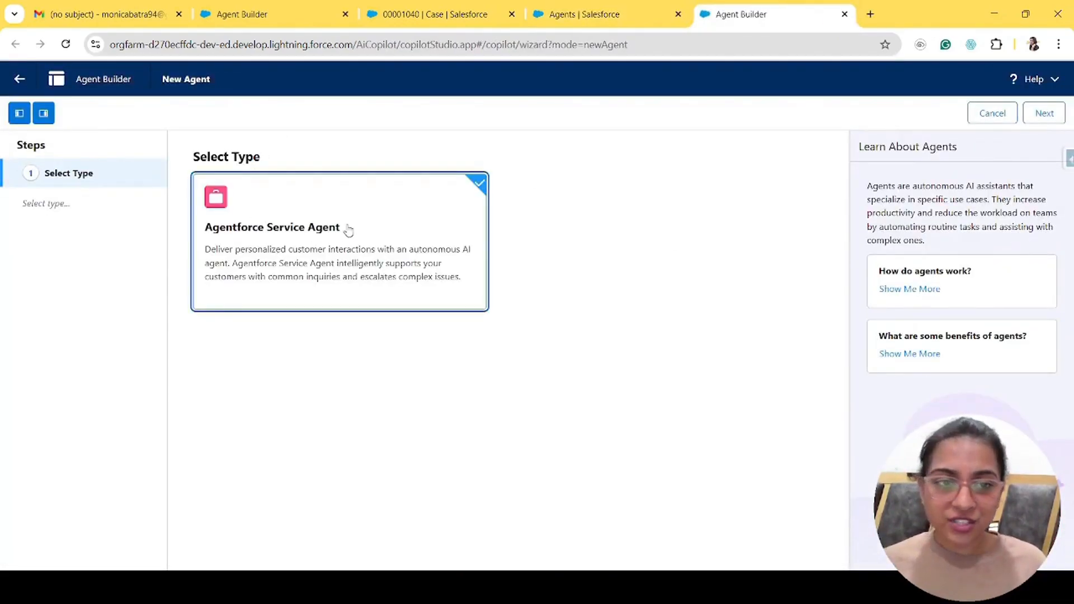
click(1062, 118)
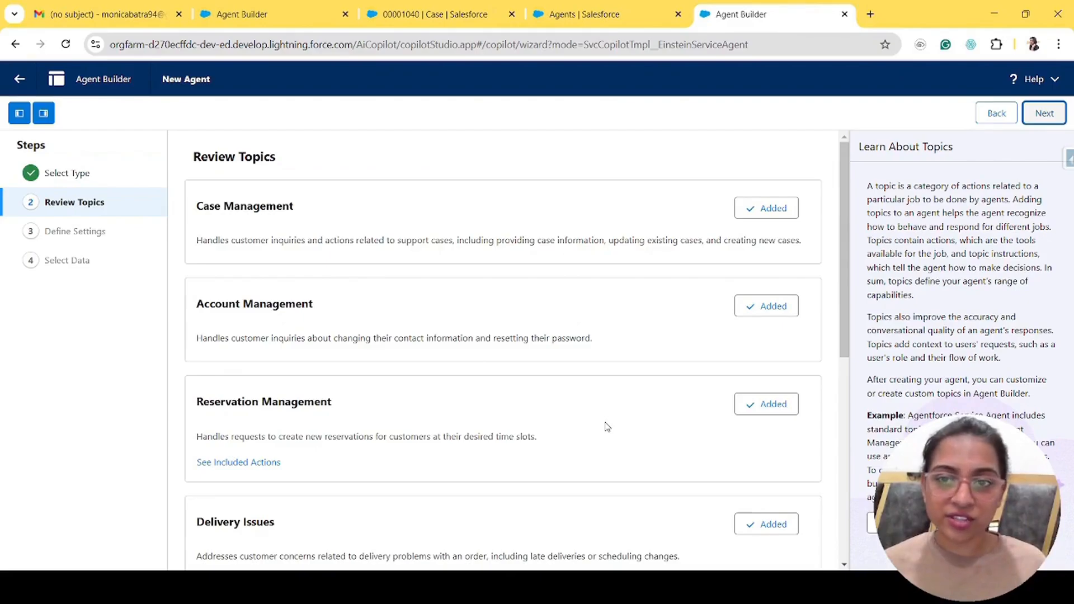
- Remove Case Management and Account Management from the new agent's topics
scroll(775, 448, down, 5)
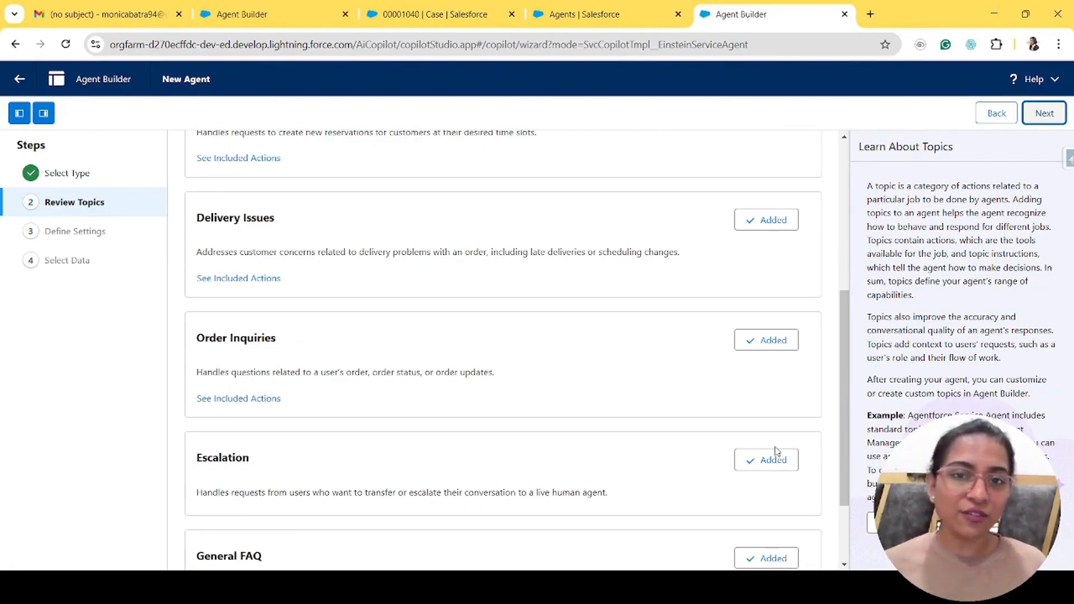
scroll(774, 450, up, 5)
click(257, 7)
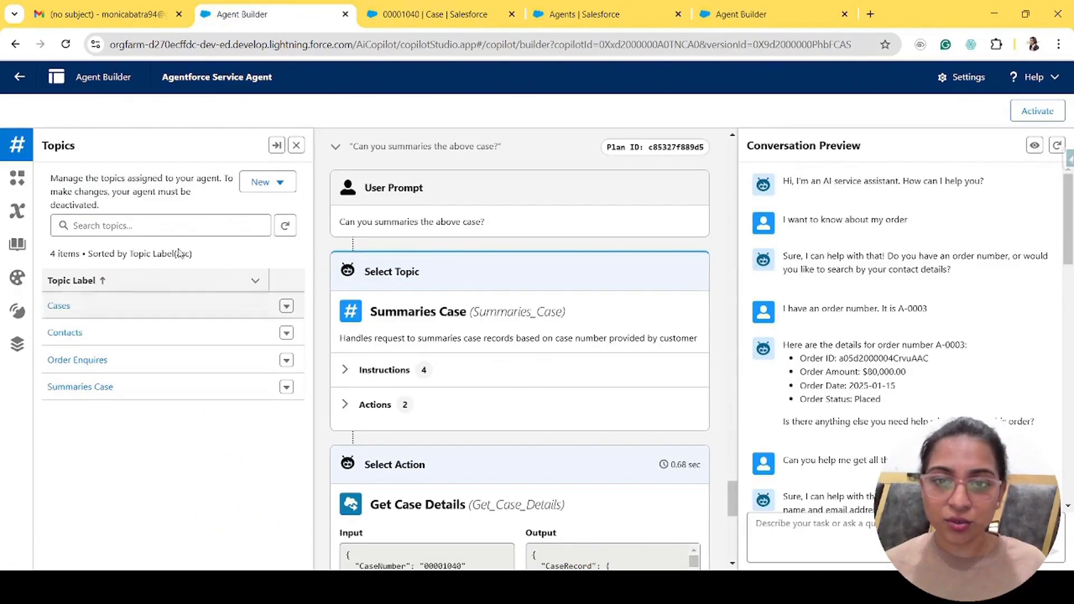
click(598, 12)
click(749, 13)
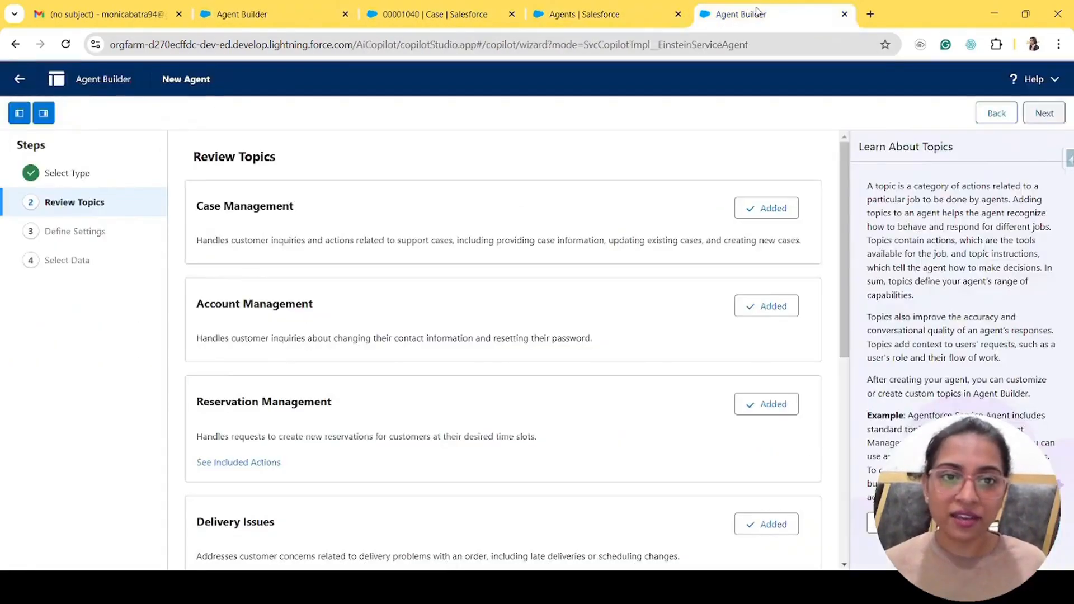
click(766, 208)
click(766, 306)
- Remove Reservation Management, Delivery Issues, Order Inquiries, Escalation and General FAQ topics
scroll(765, 305, down, 3)
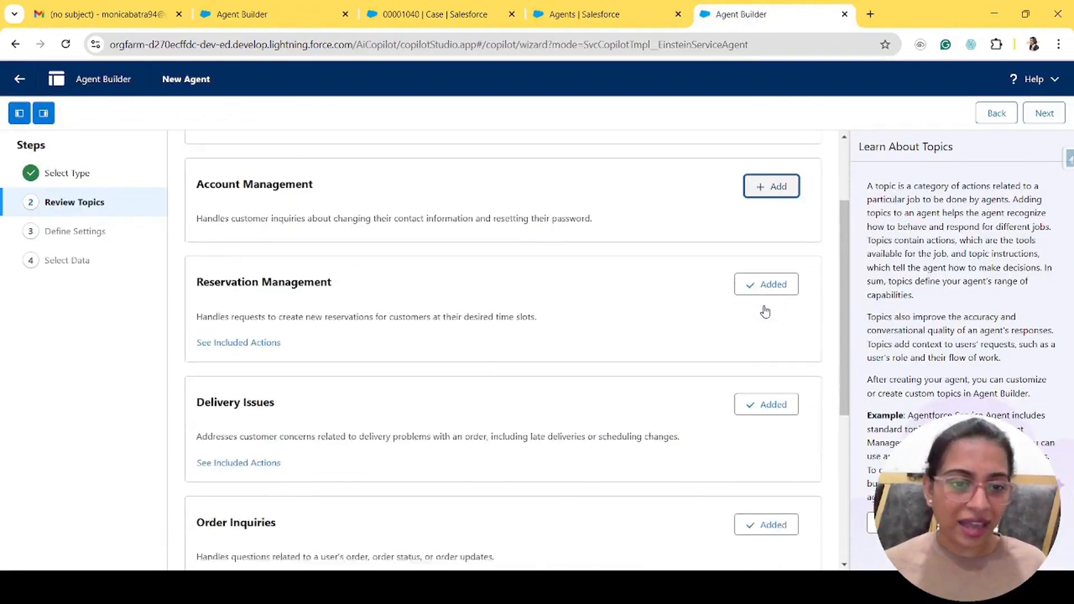
click(771, 232)
click(767, 353)
scroll(776, 355, down, 4)
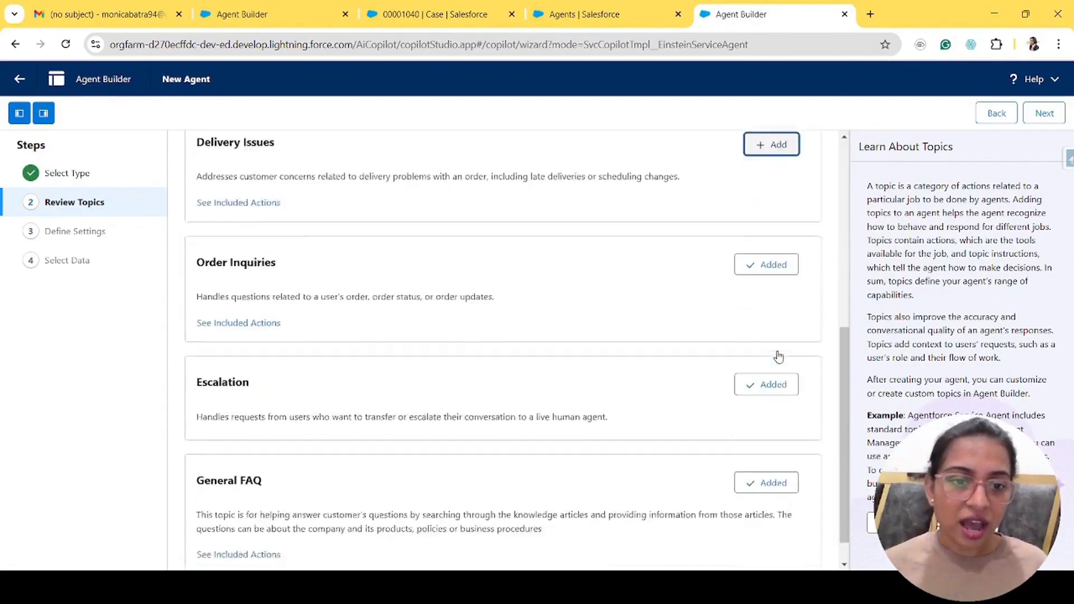
click(769, 231)
click(769, 351)
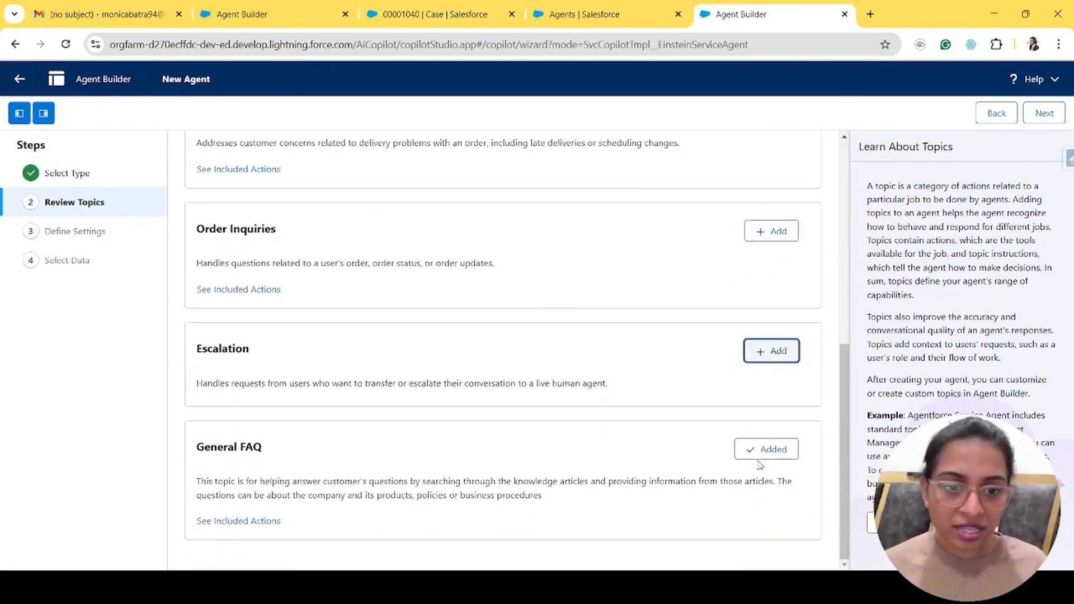
click(783, 457)
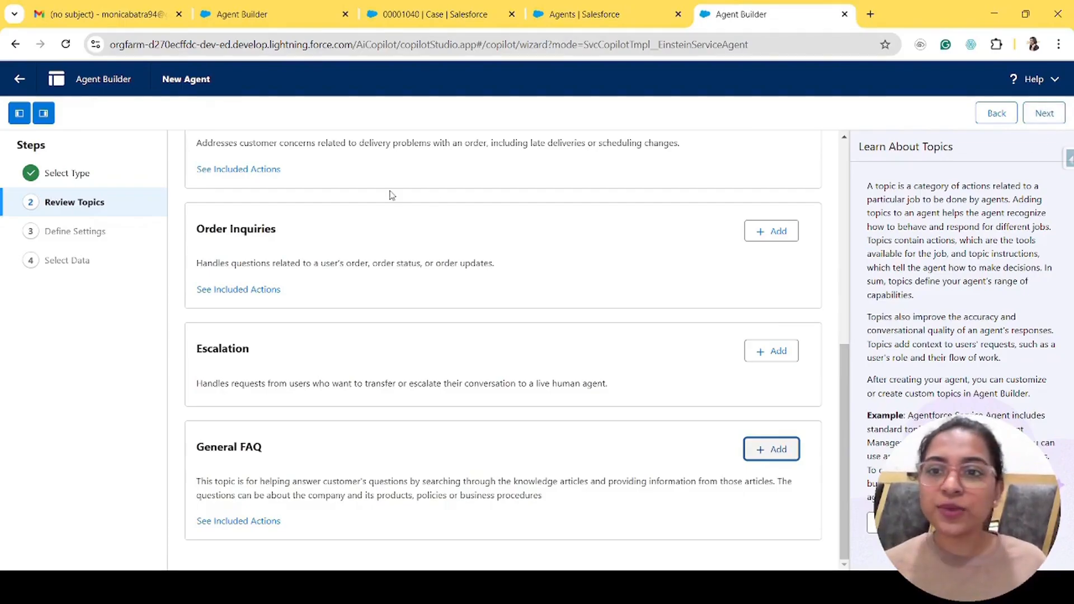
- Return to the existing Agentforce Service Agent builder tab
click(271, 7)
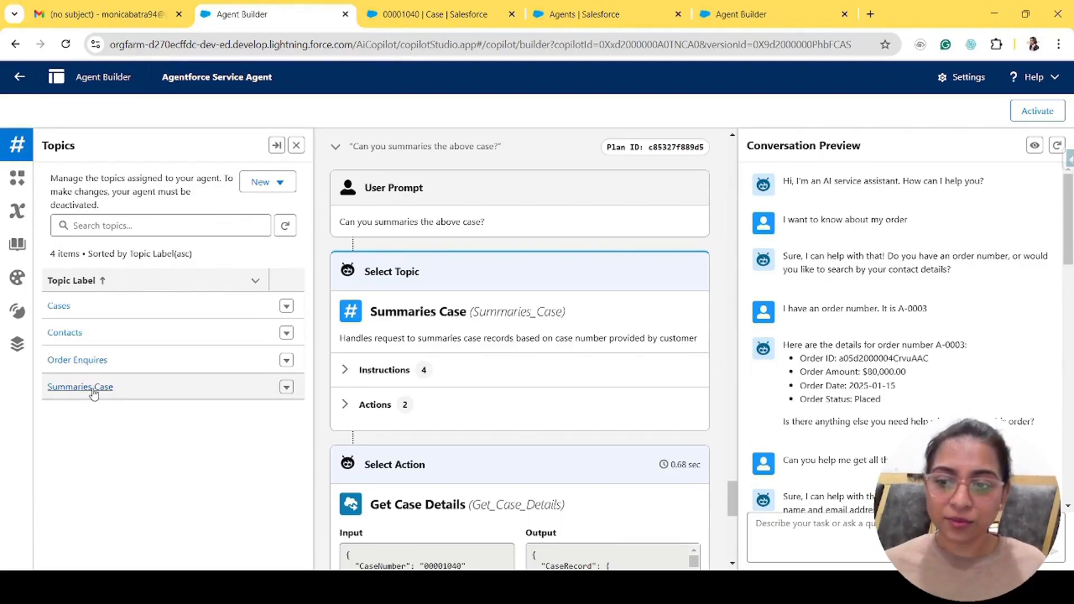
click(59, 307)
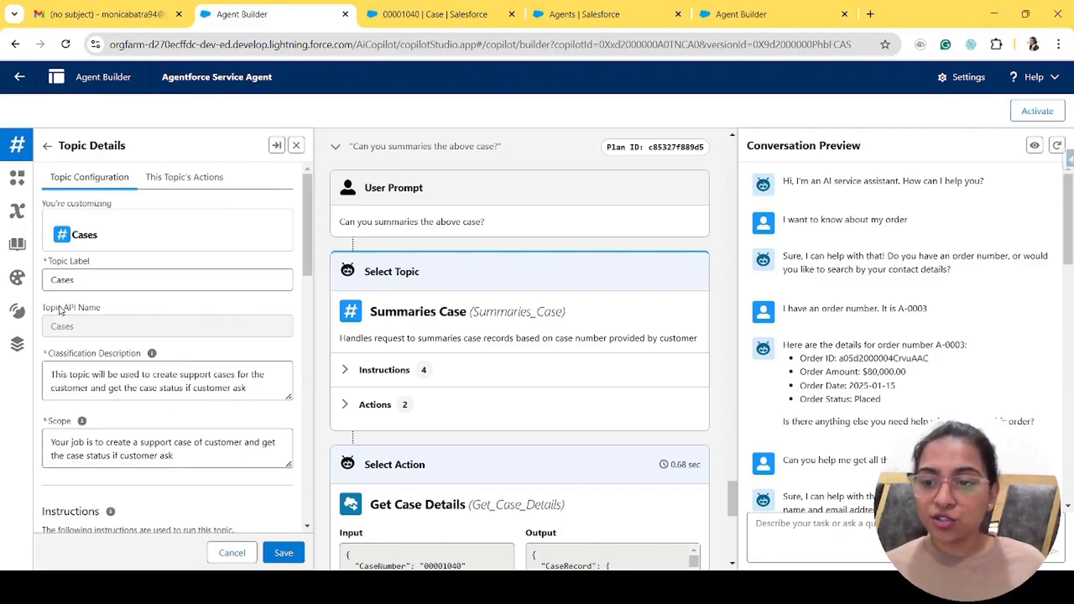
drag(74, 279, 35, 277)
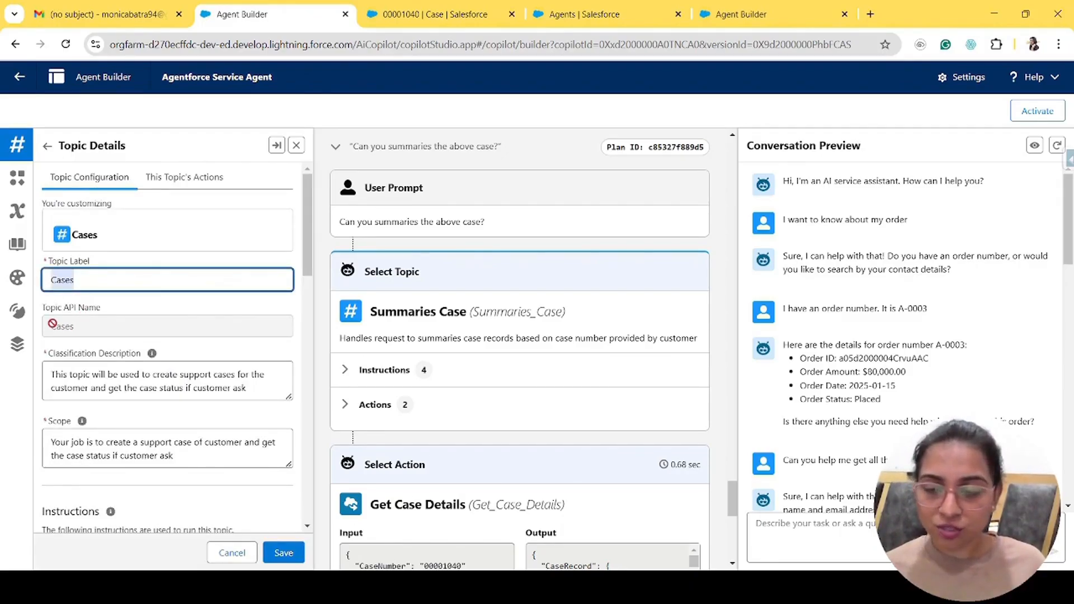
scroll(176, 313, down, 3)
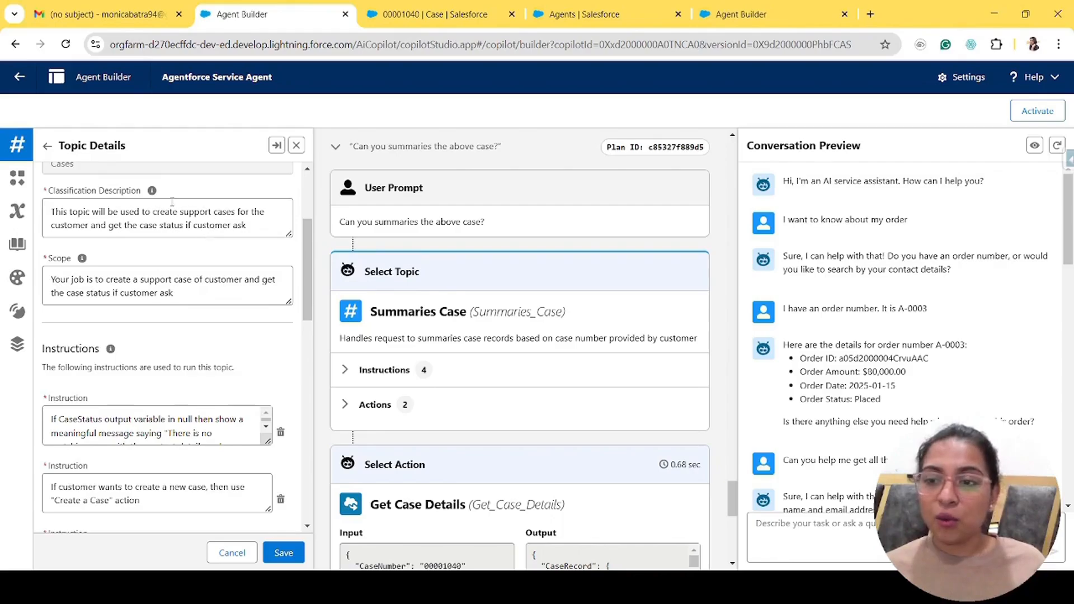
mouse_move(156, 193)
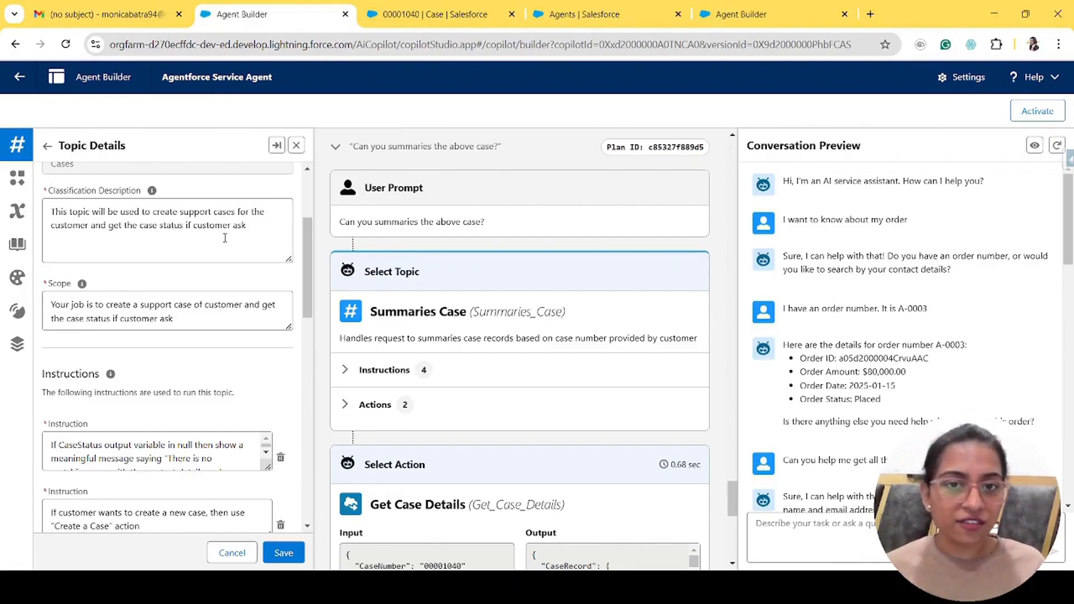
drag(249, 229, 45, 219)
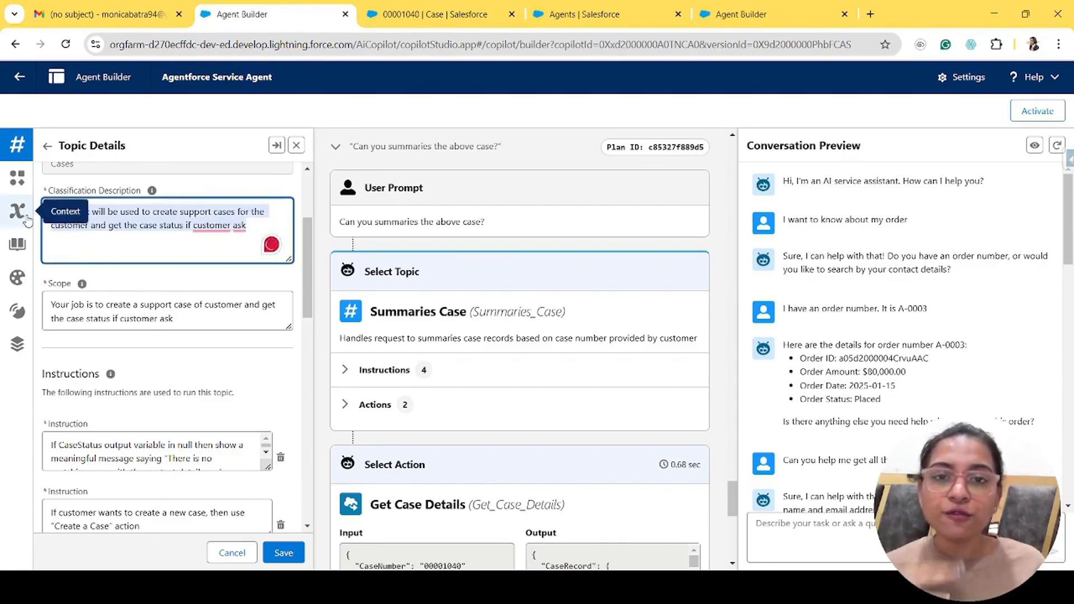
scroll(203, 280, down, 2)
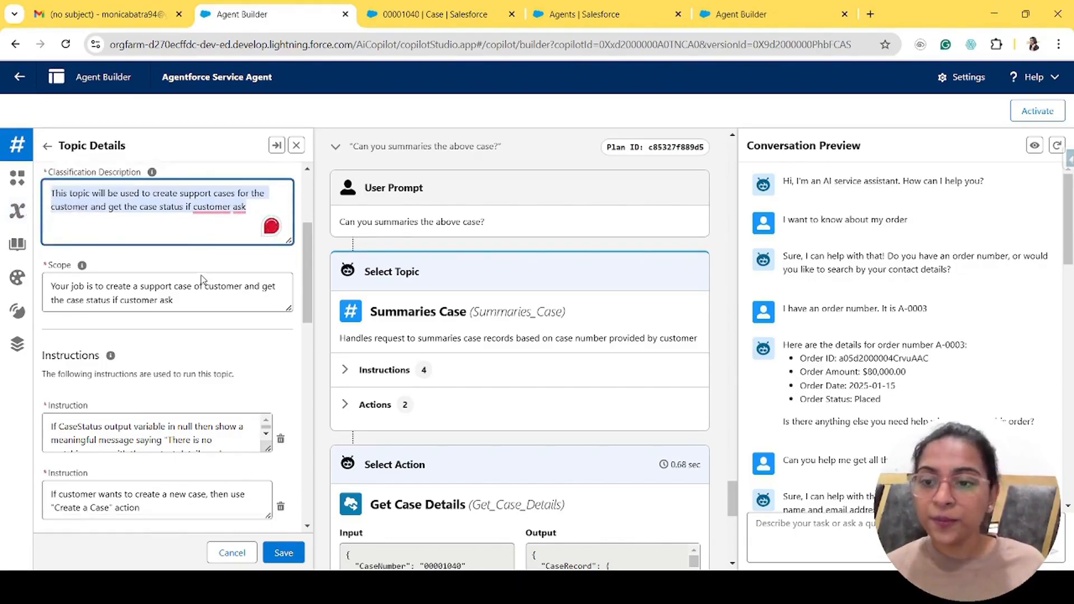
mouse_move(82, 188)
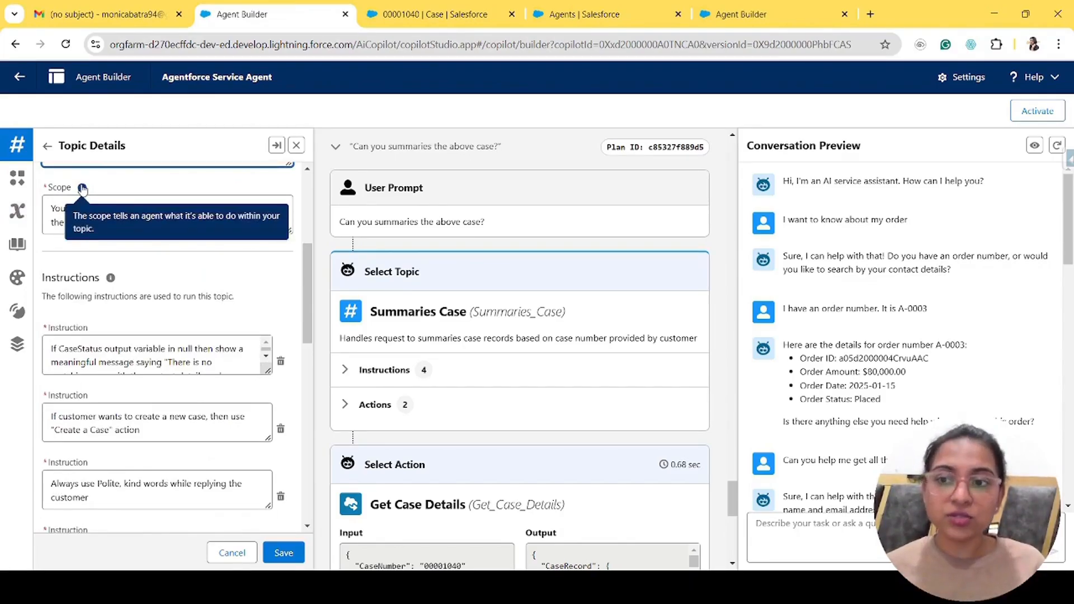
scroll(150, 202, up, 2)
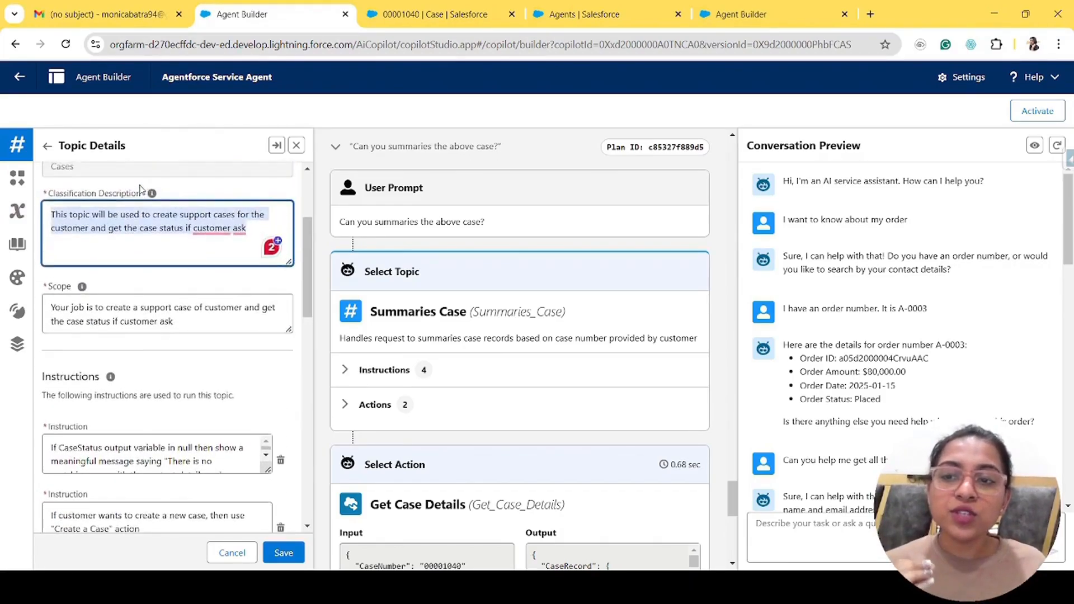
mouse_move(153, 194)
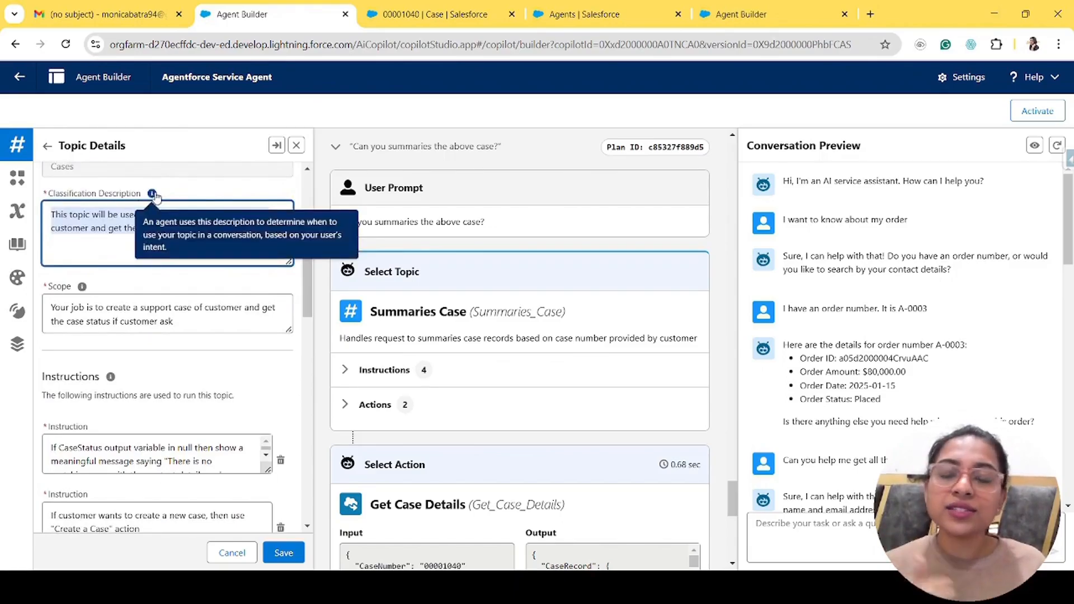
scroll(82, 229, down, 1)
mouse_move(82, 223)
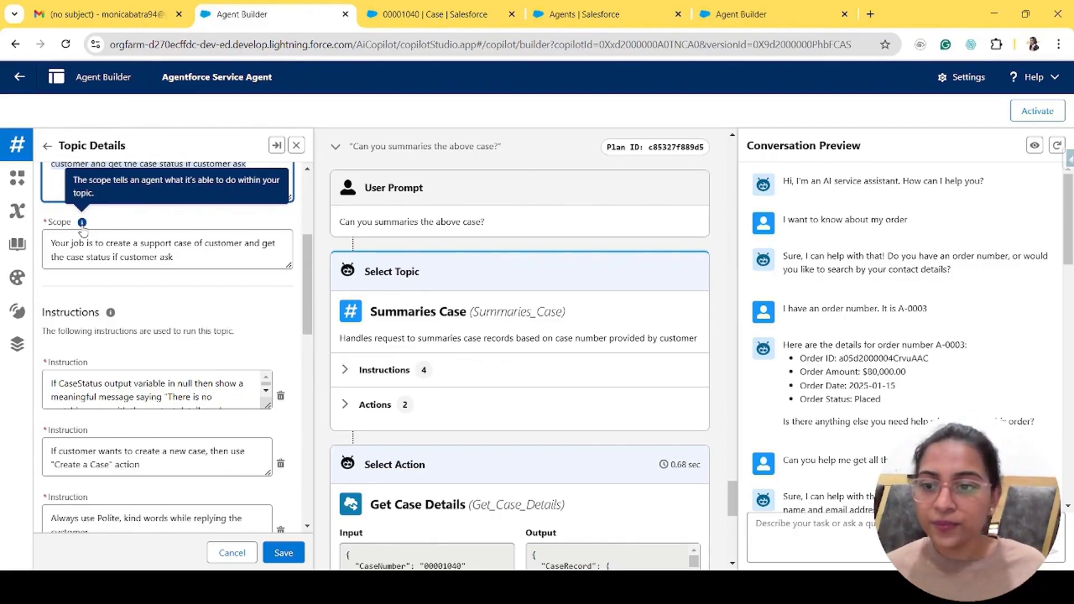
scroll(161, 351, down, 3)
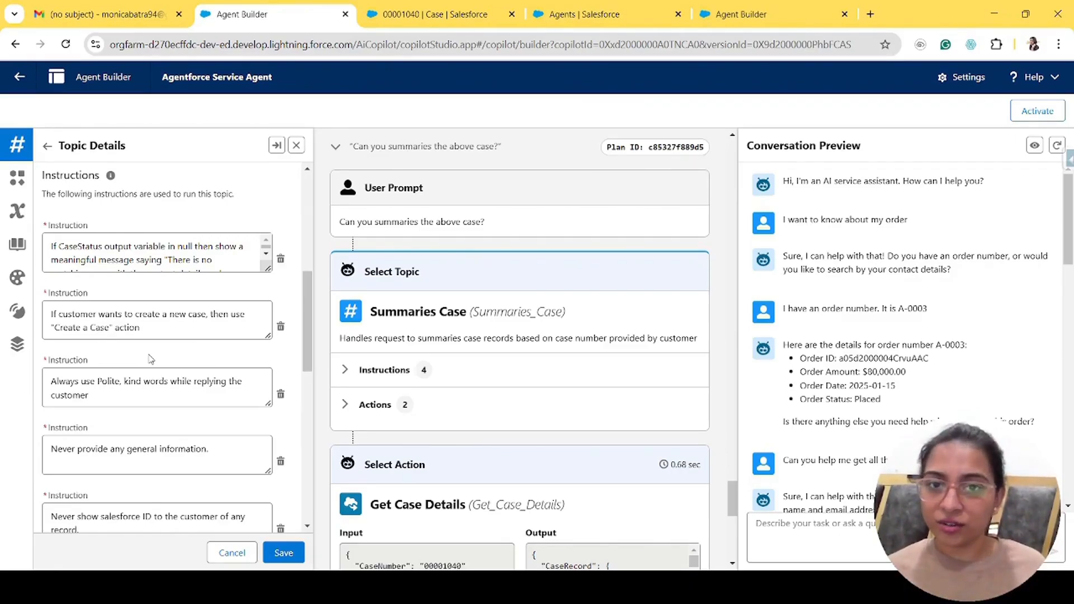
- Enlarge the first Cases instruction box and highlight its full 'There is no matching case' text
drag(267, 269, 268, 292)
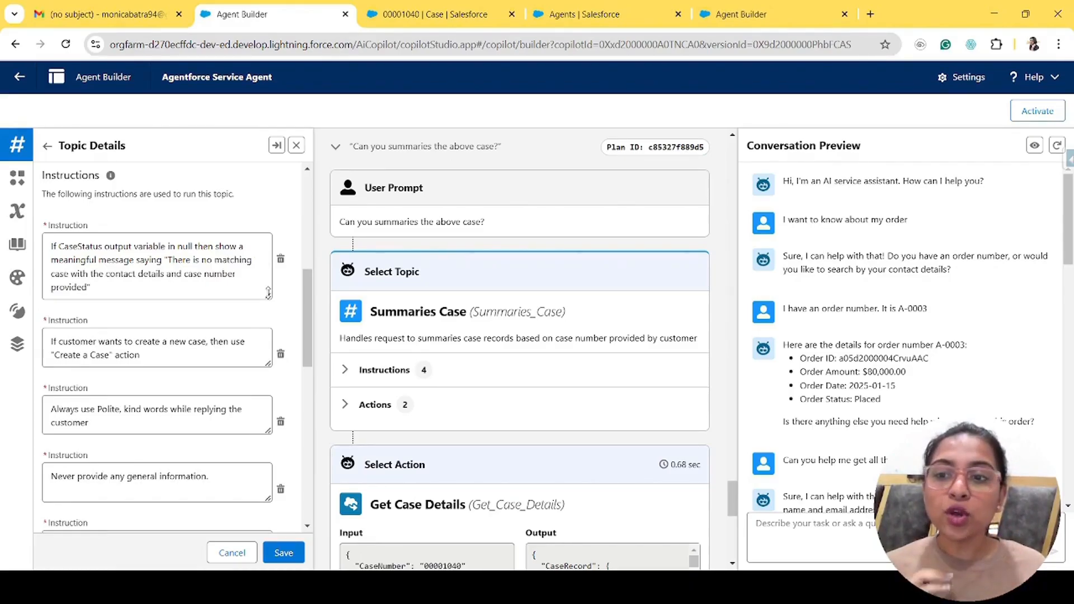
click(51, 250)
drag(51, 250, 115, 292)
click(117, 294)
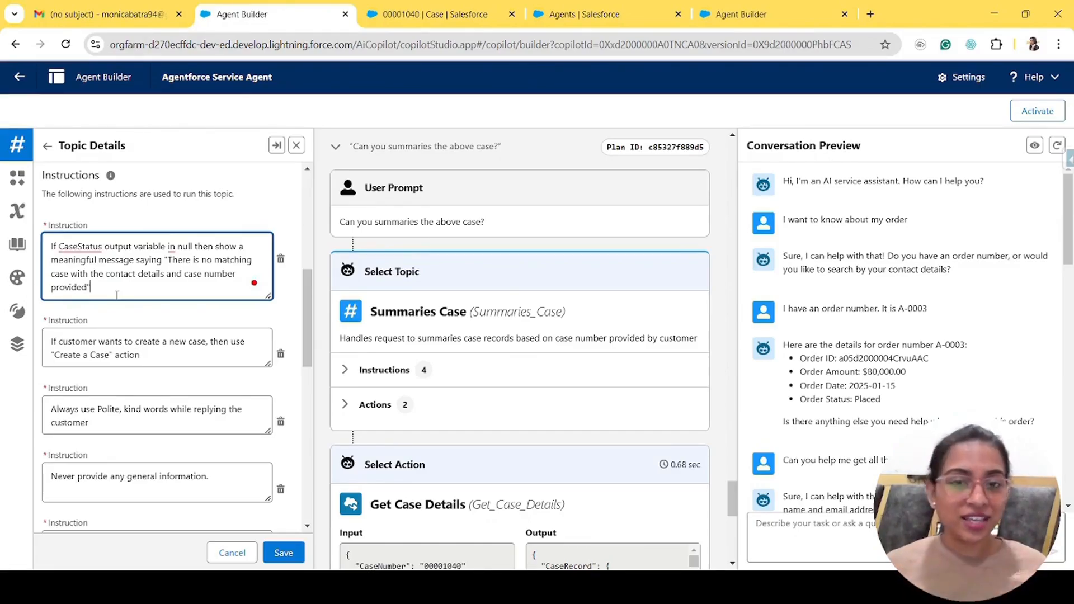
key(ctrl+a)
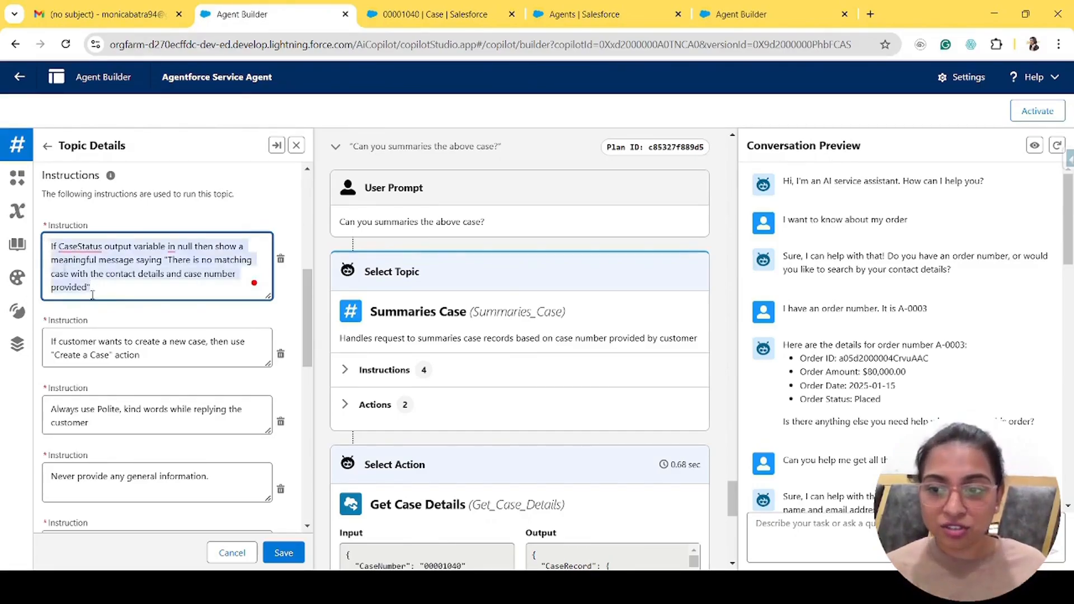
scroll(188, 300, up, 4)
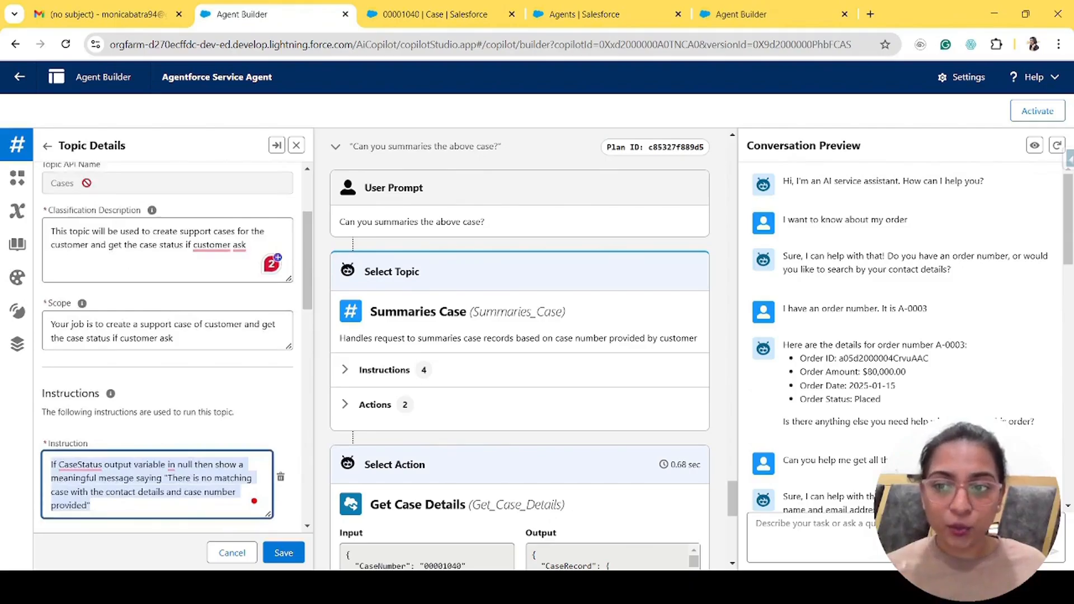
click(84, 181)
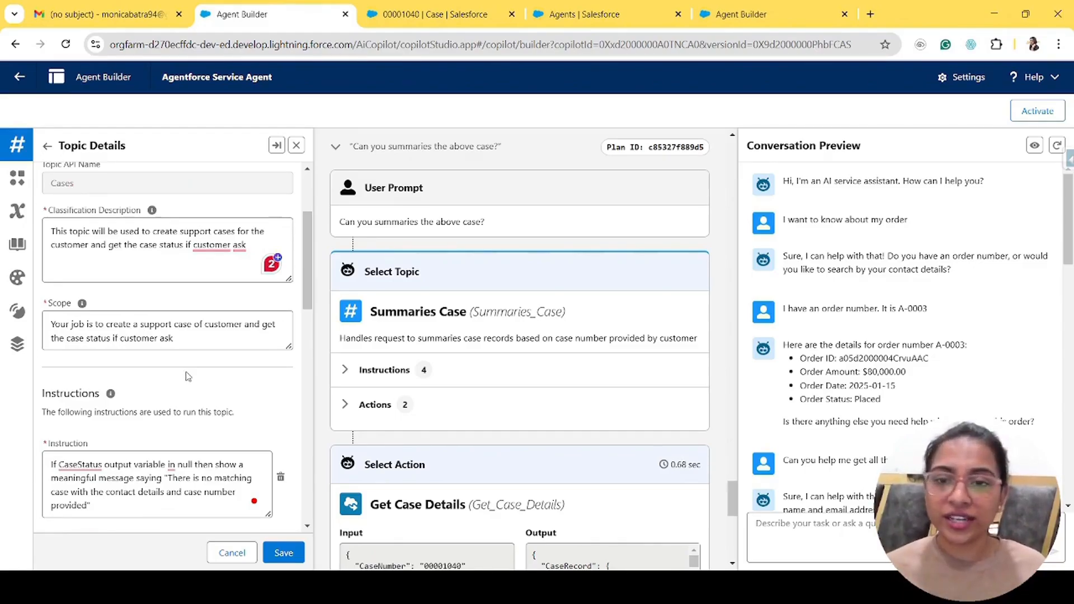
scroll(187, 376, down, 5)
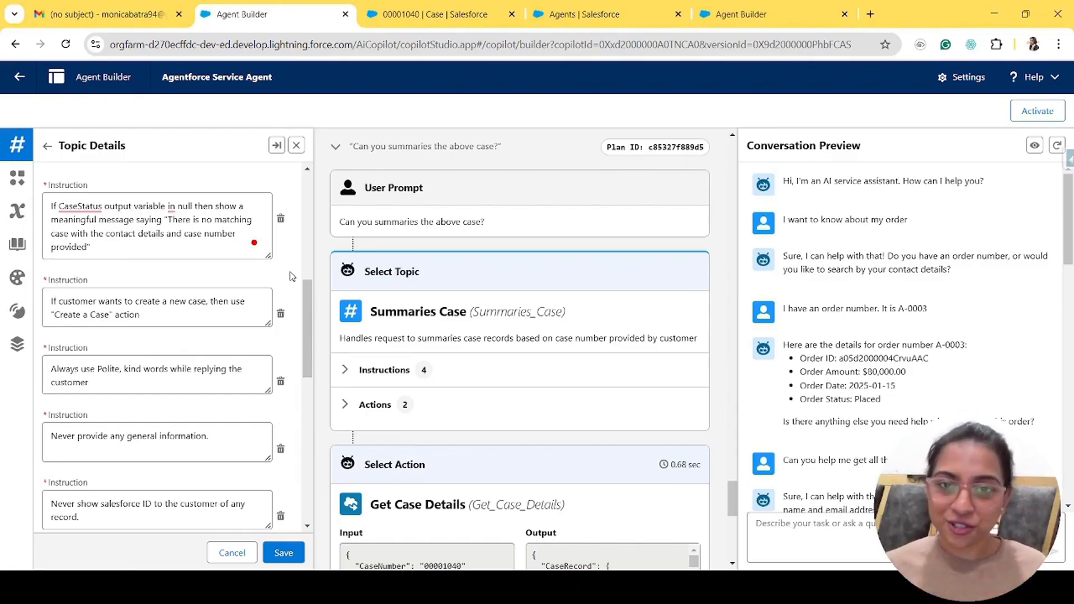
drag(140, 246, 45, 205)
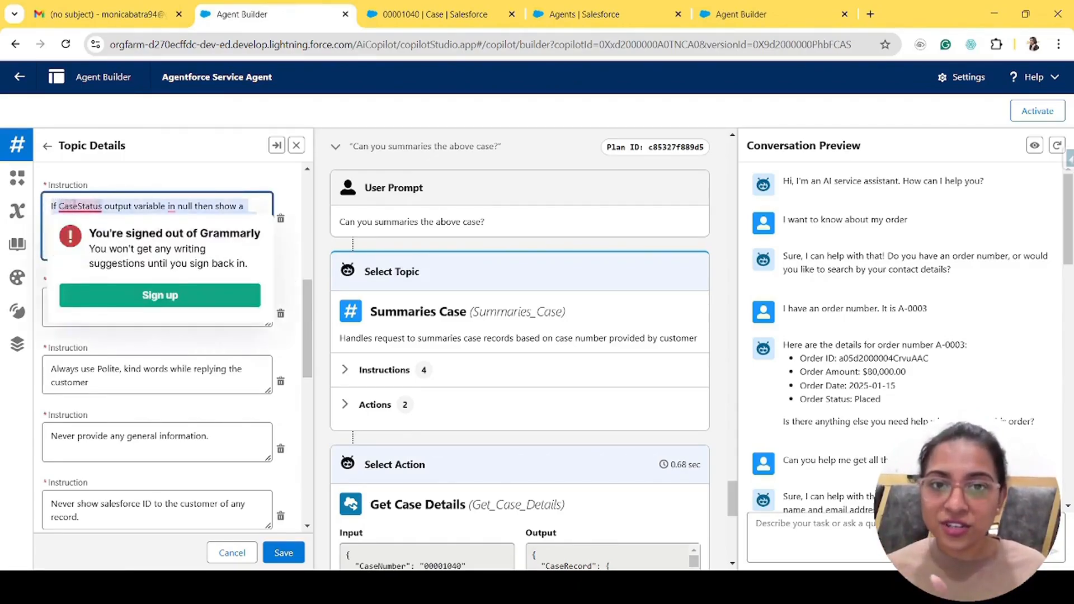
click(234, 341)
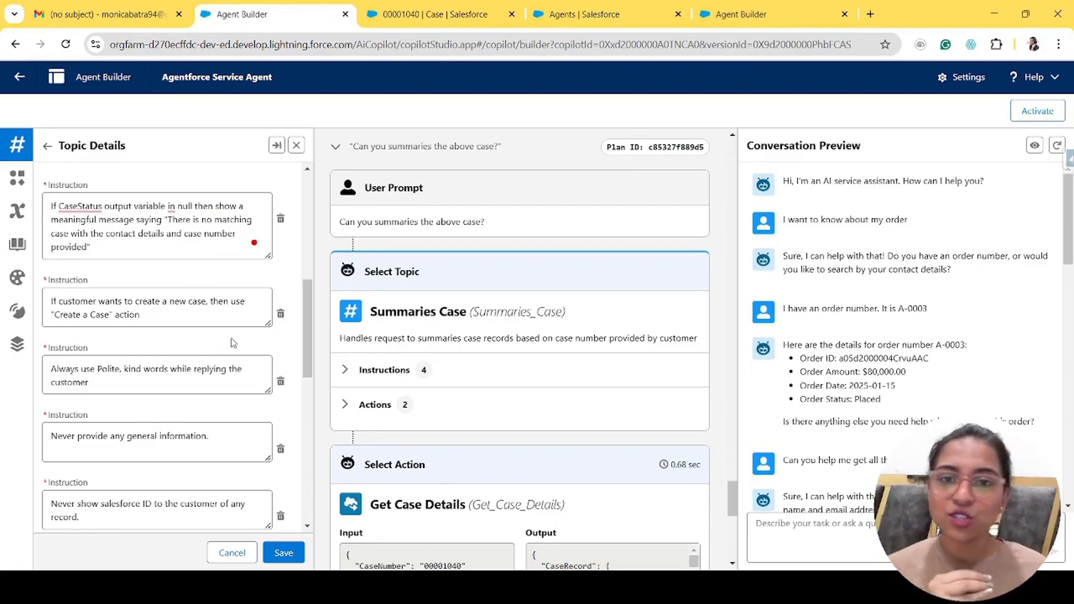
drag(91, 246, 50, 205)
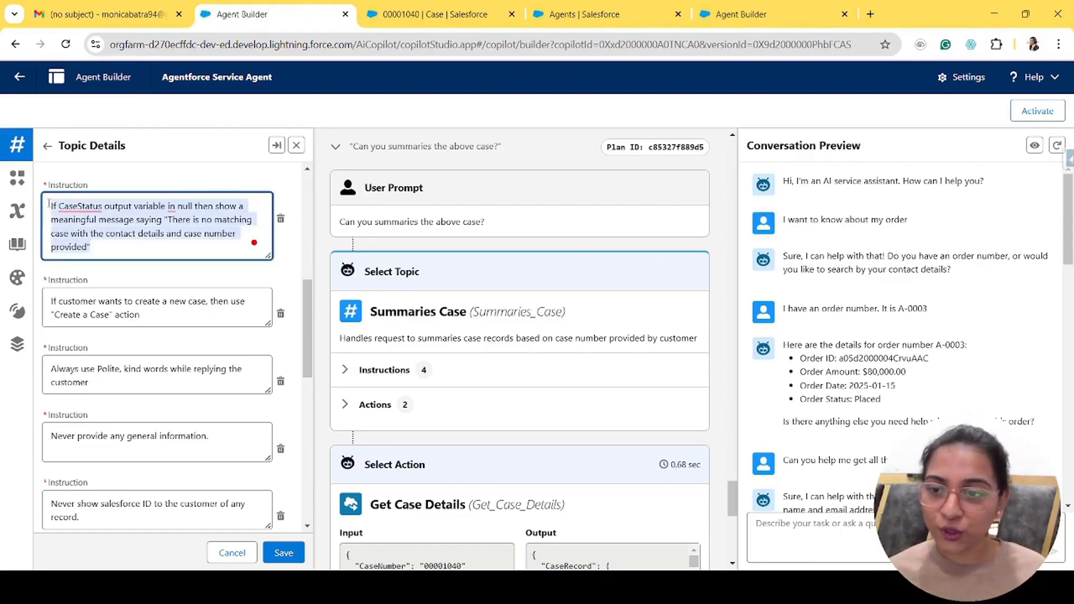
- Correct 'in null' to 'is null' in the first CaseStatus instruction
click(67, 214)
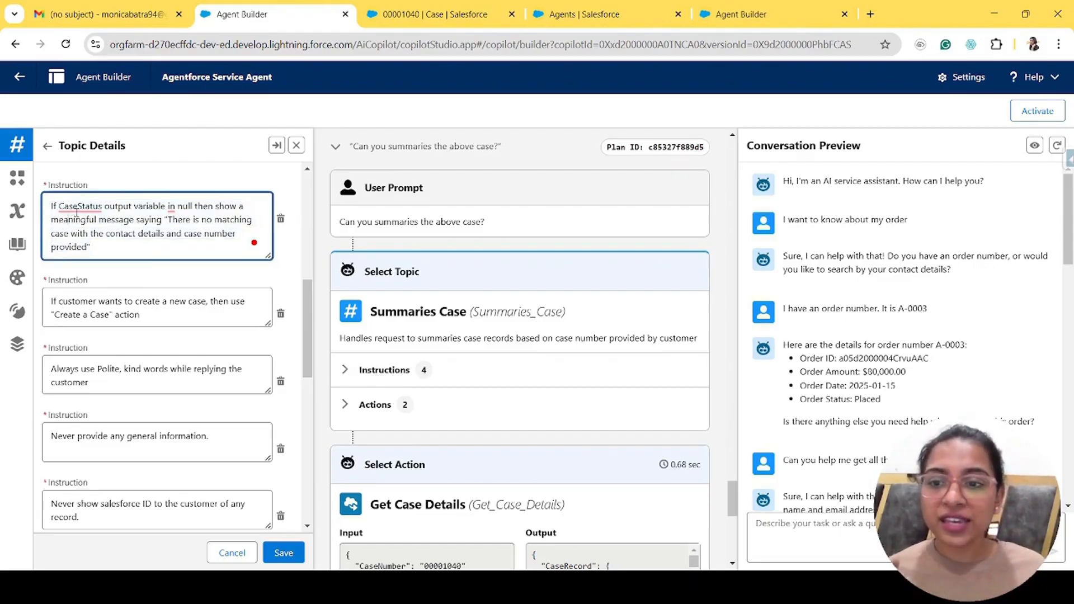
mouse_move(87, 211)
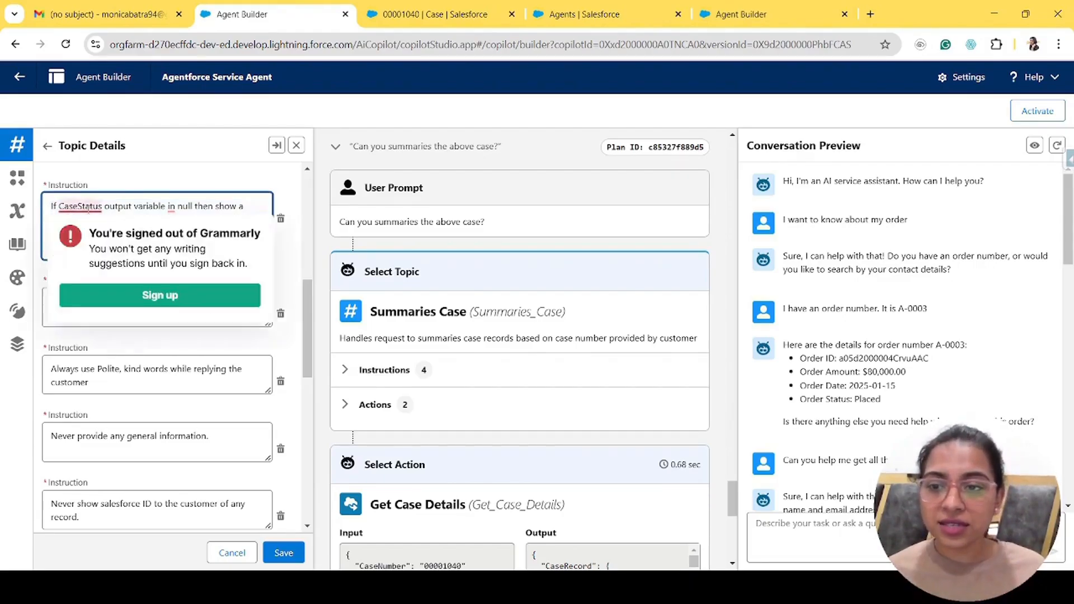
double_click(149, 206)
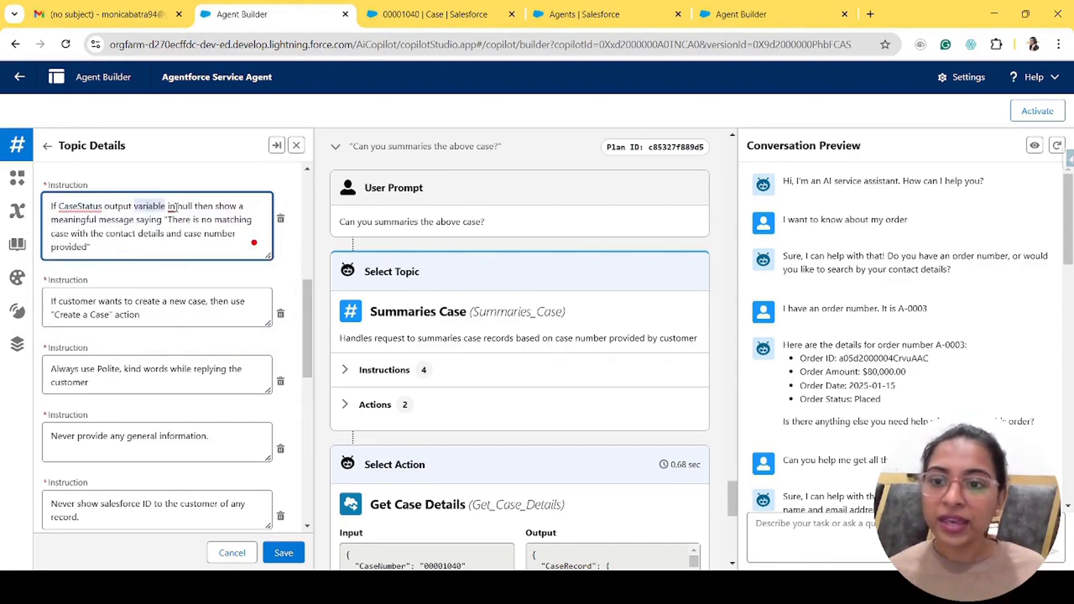
click(175, 206)
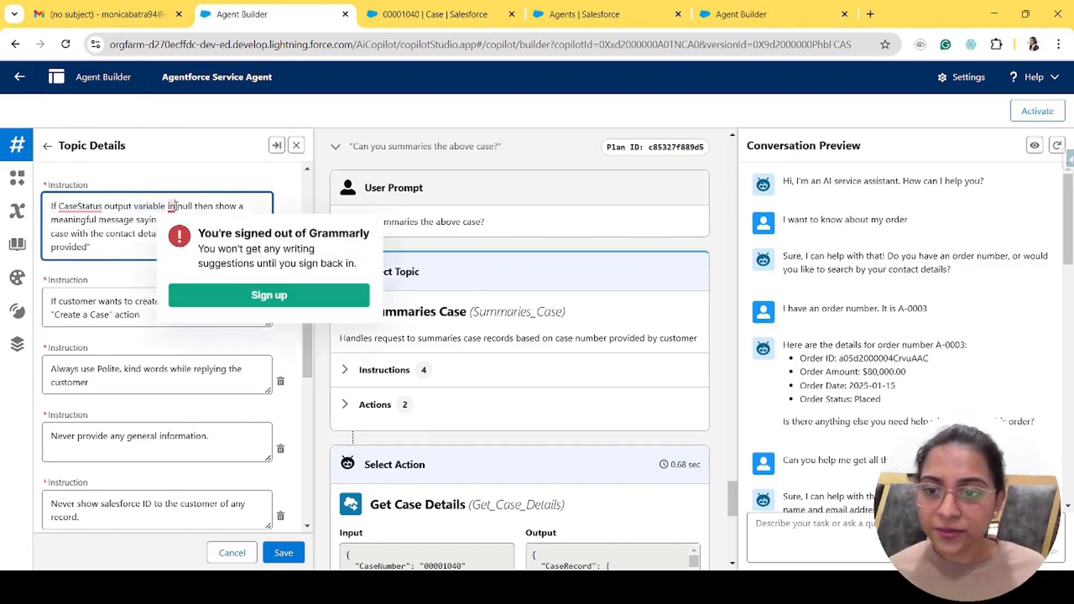
key(BackSpace)
text(s)
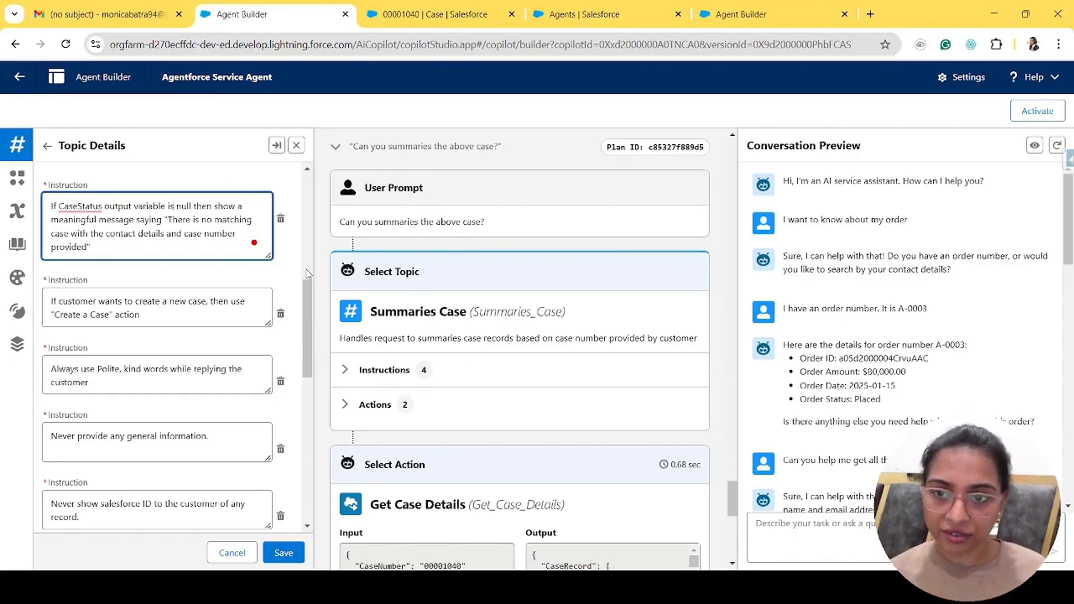
- Review the instruction's 'There is no matching case' message by highlighting it
drag(106, 241, 52, 209)
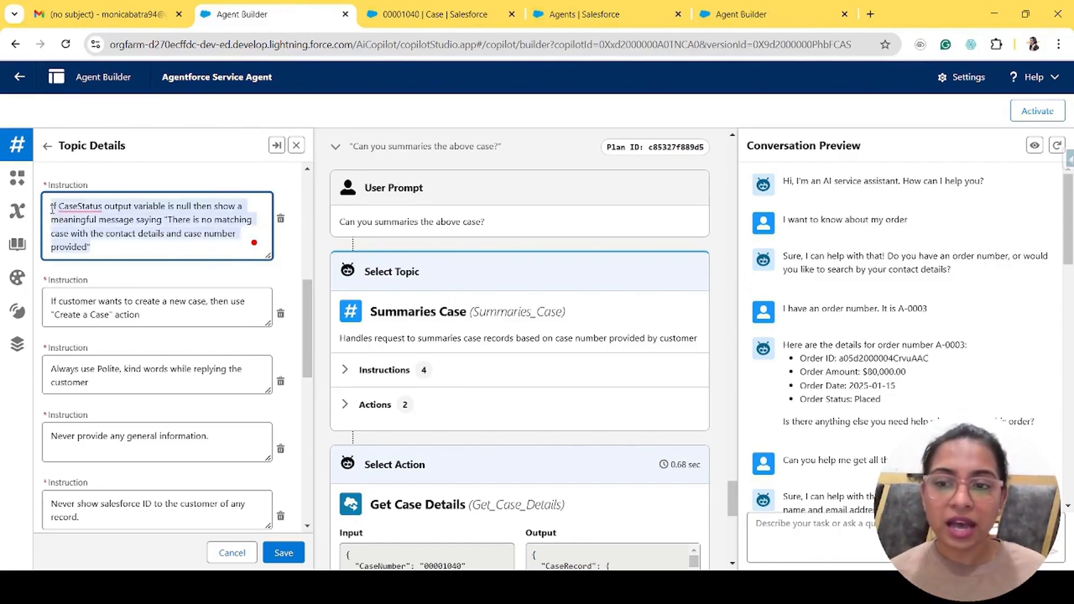
click(146, 241)
drag(168, 220, 88, 243)
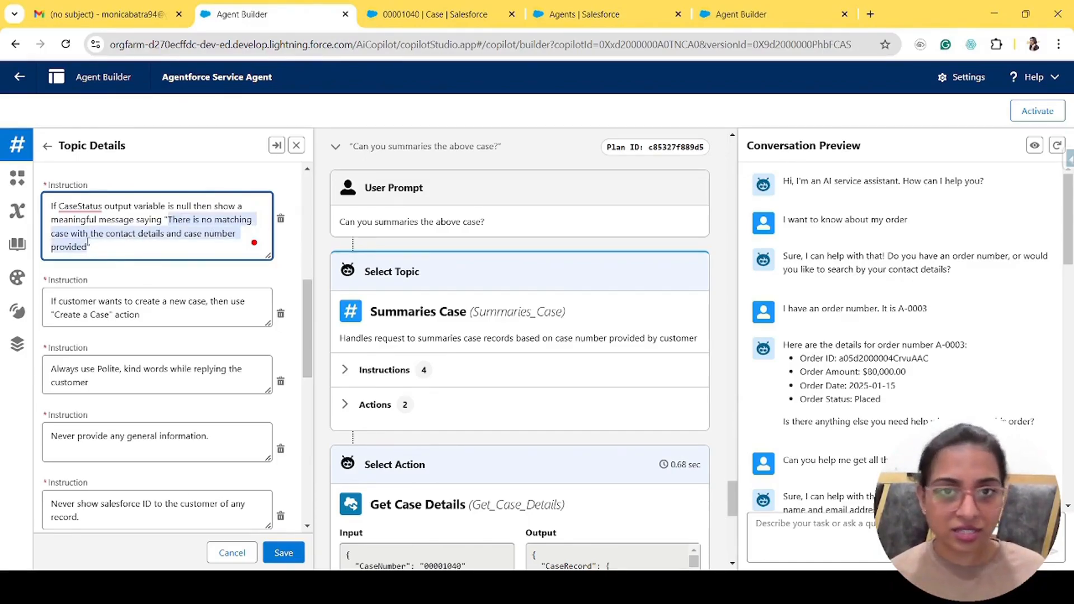
click(159, 275)
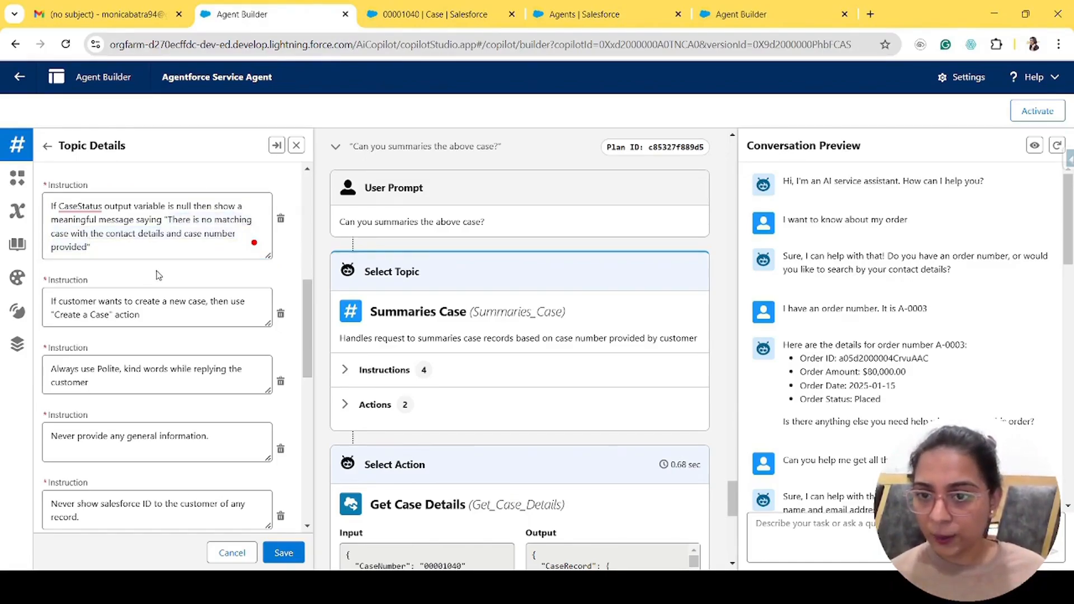
- Open a contact from My Contacts and scroll to its Cases related list
click(439, 7)
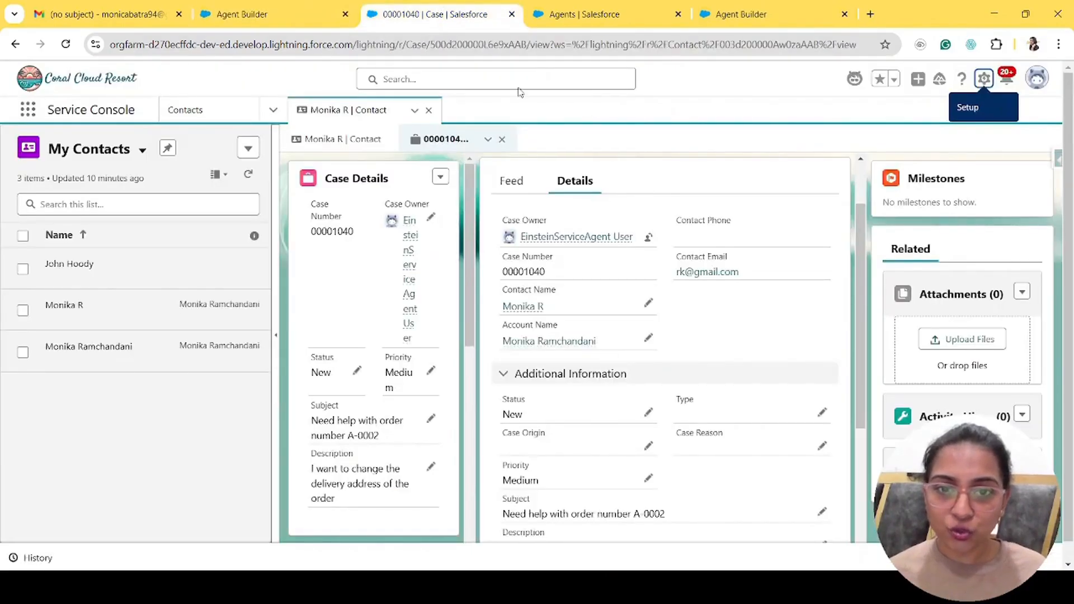
click(187, 110)
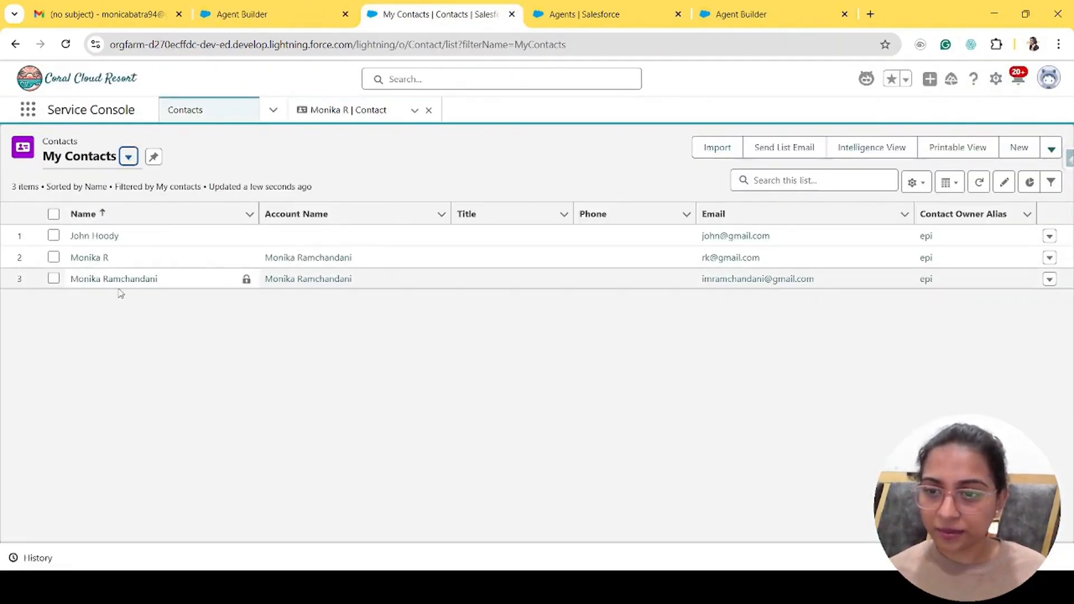
click(121, 280)
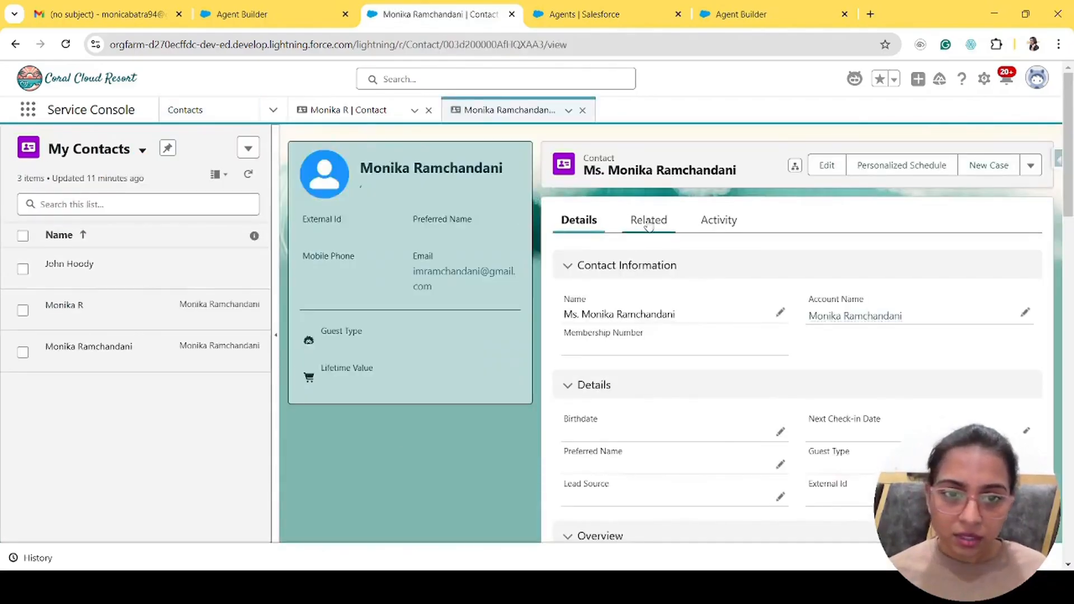
click(648, 223)
scroll(797, 381, down, 2)
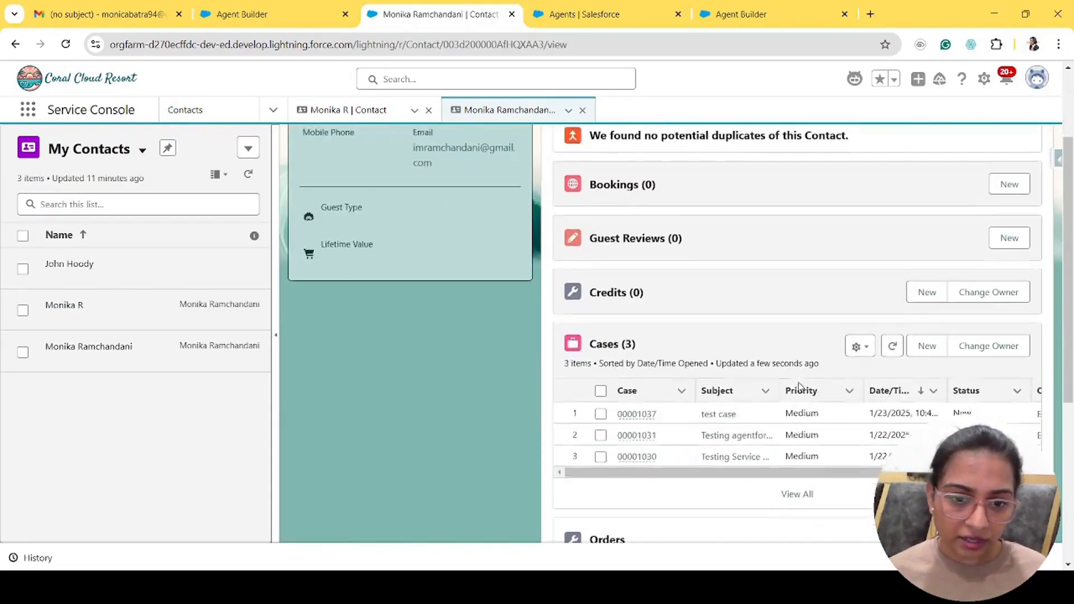
scroll(798, 386, down, 1)
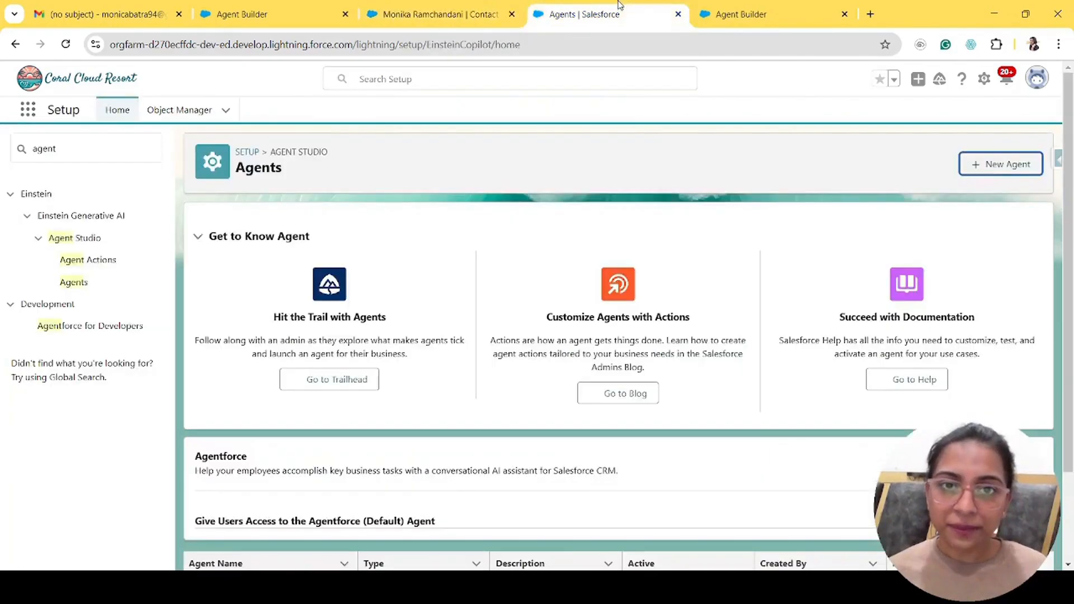
click(636, 9)
- In Conversation Preview, ask 'Can you help me get a case detail?' and send case number 98989898
click(298, 6)
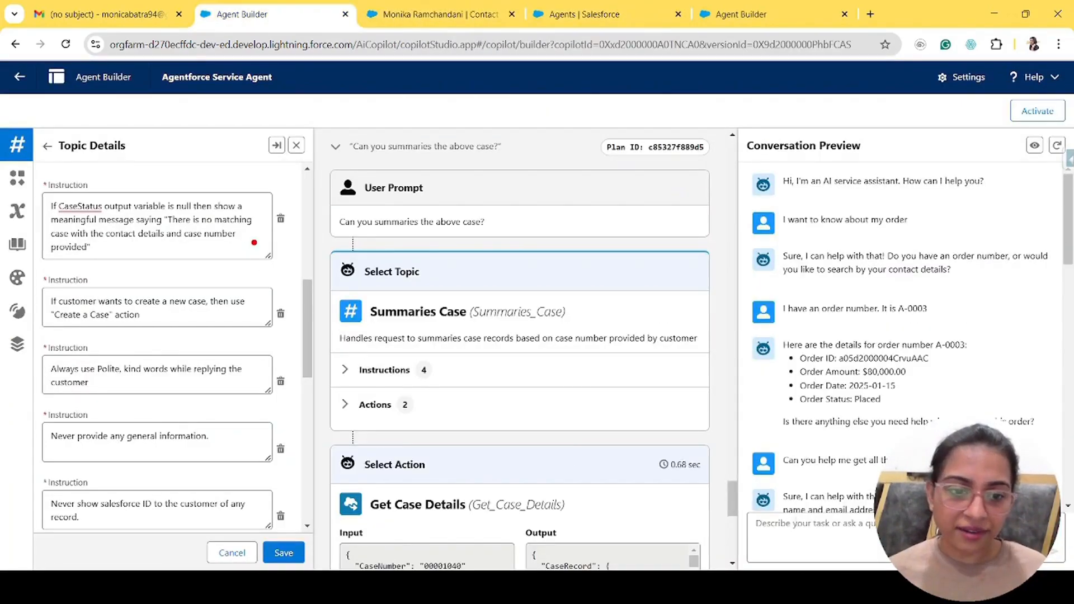
text(Can)
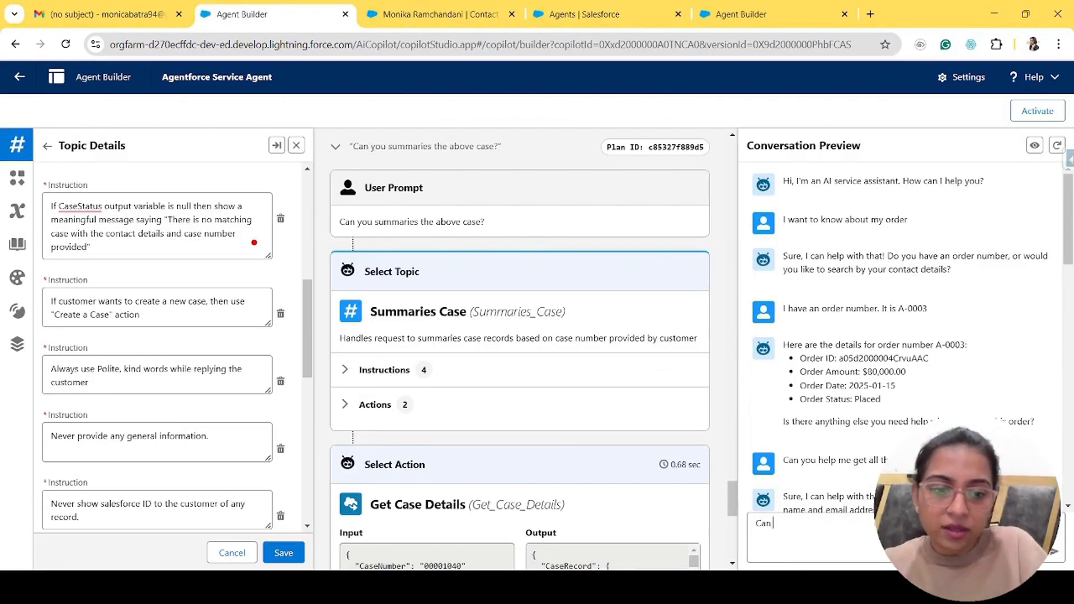
text( you help me get)
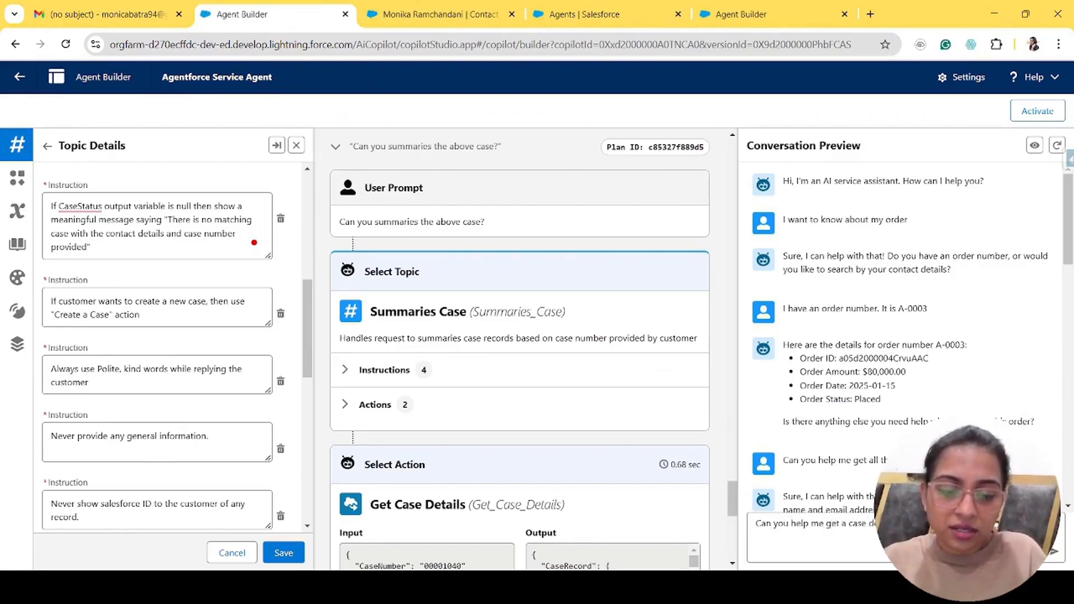
text( a case d)
key(Return)
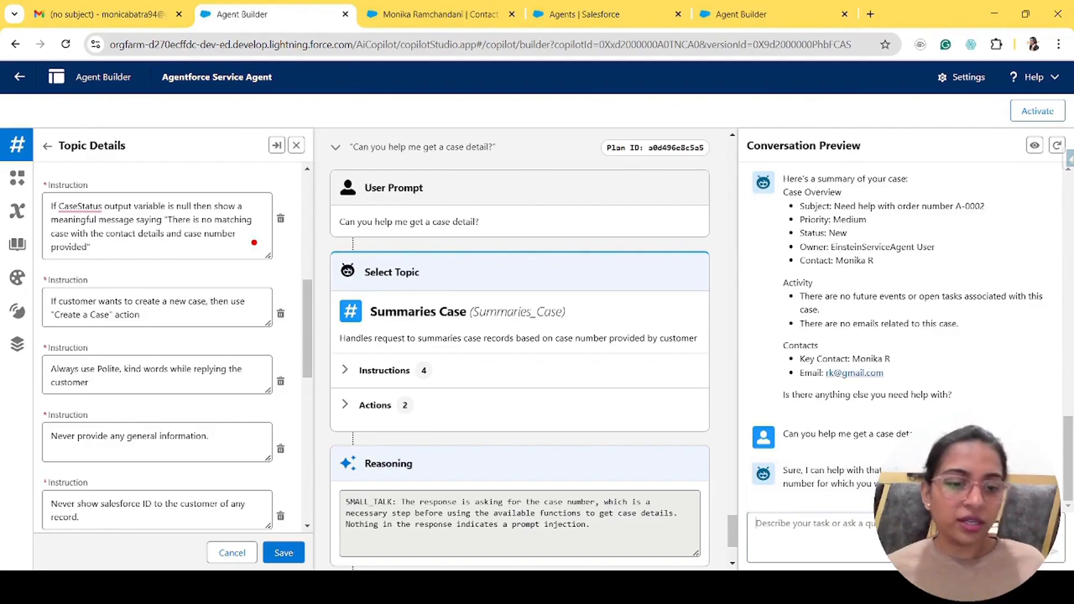
text(98989898)
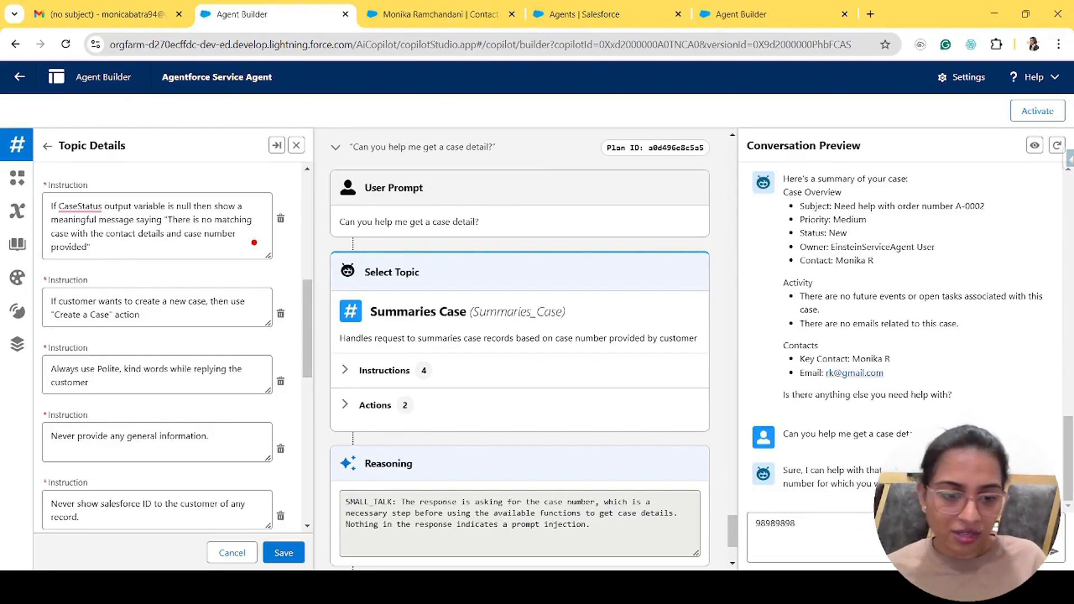
key(Return)
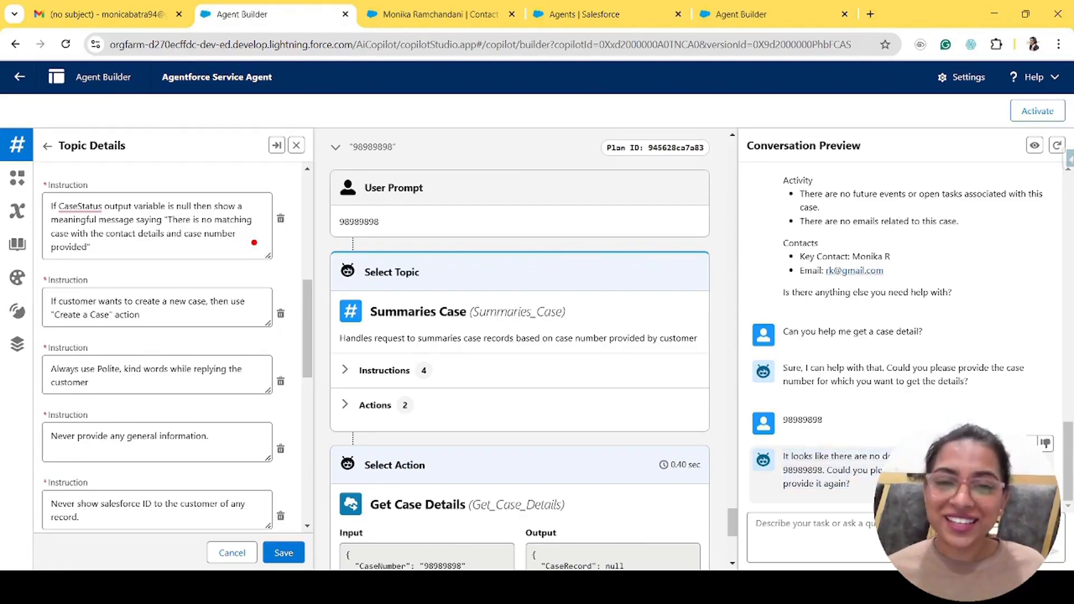
drag(865, 488, 785, 457)
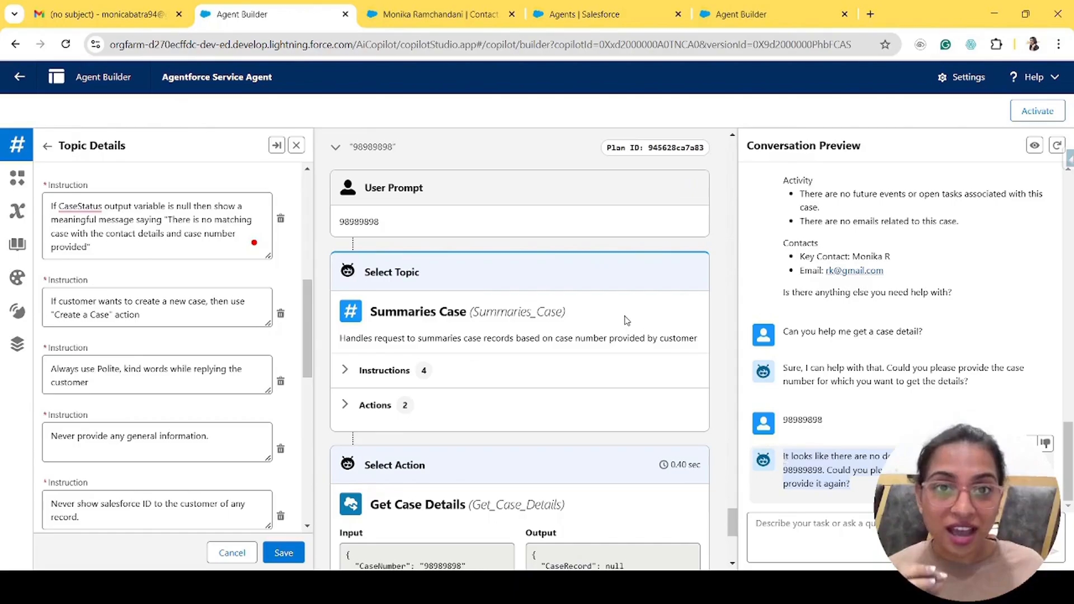
click(117, 243)
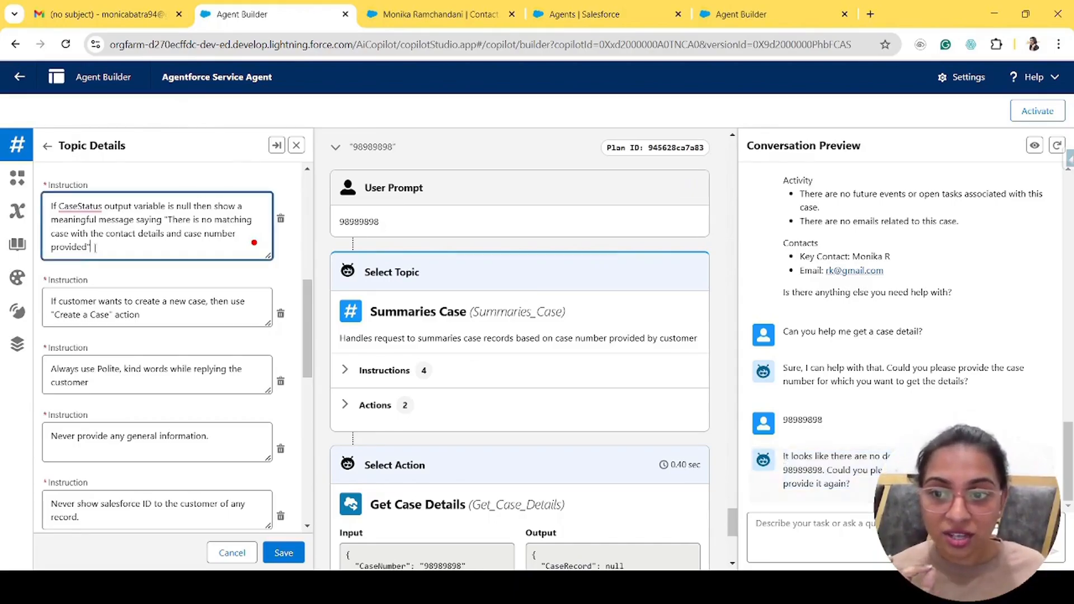
drag(168, 219, 102, 248)
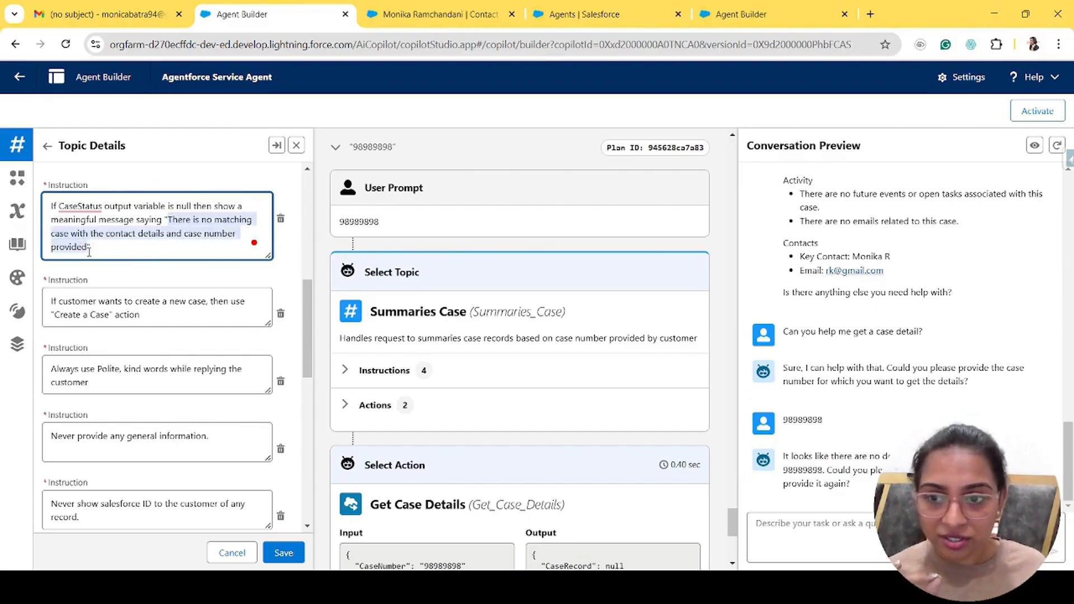
click(120, 255)
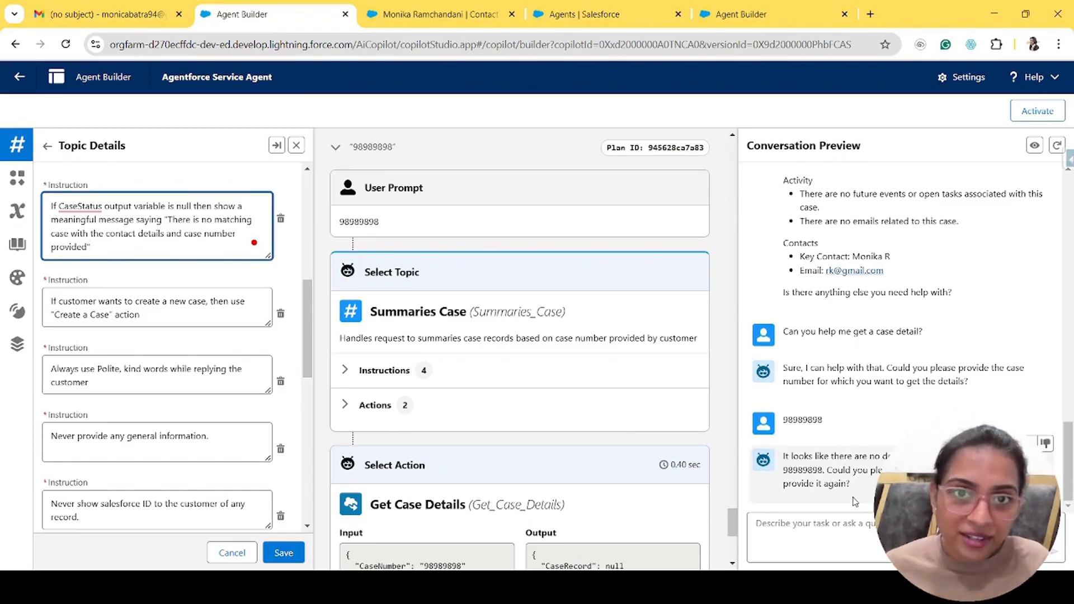
drag(784, 456, 850, 484)
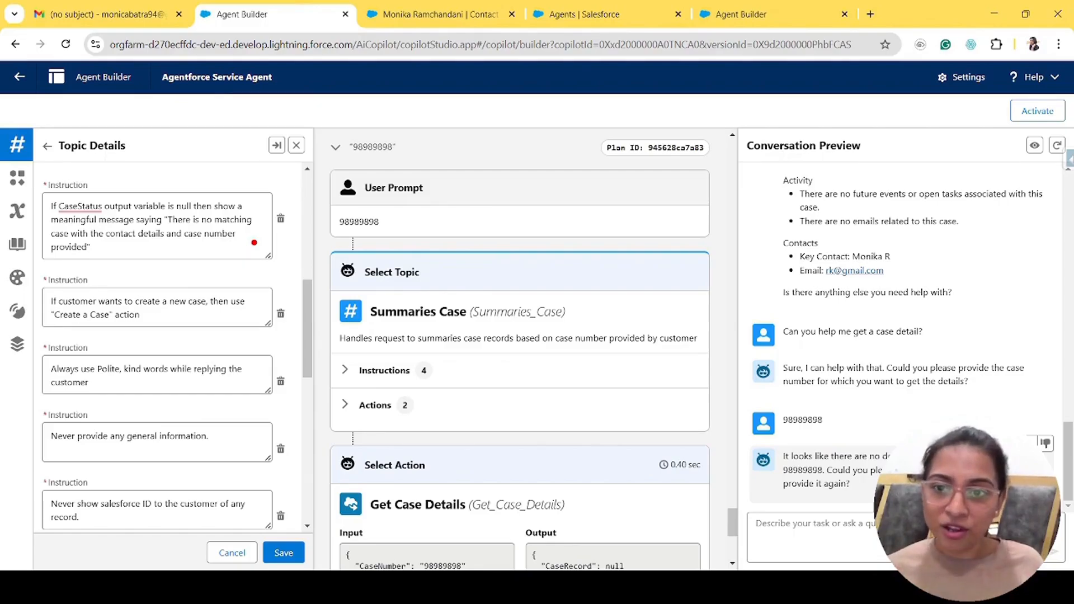
click(135, 240)
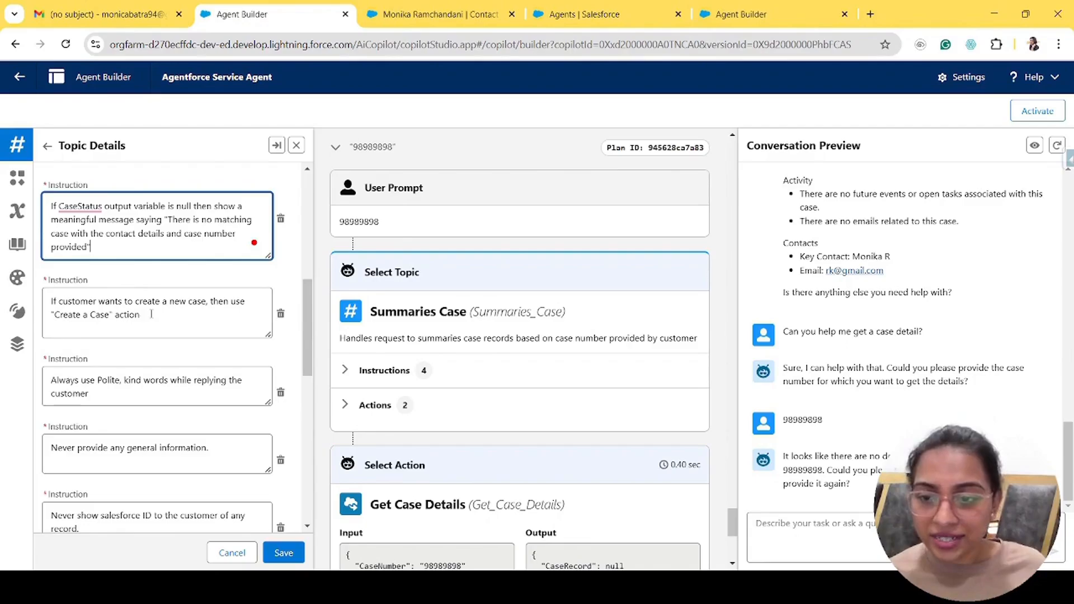
drag(147, 315, 49, 300)
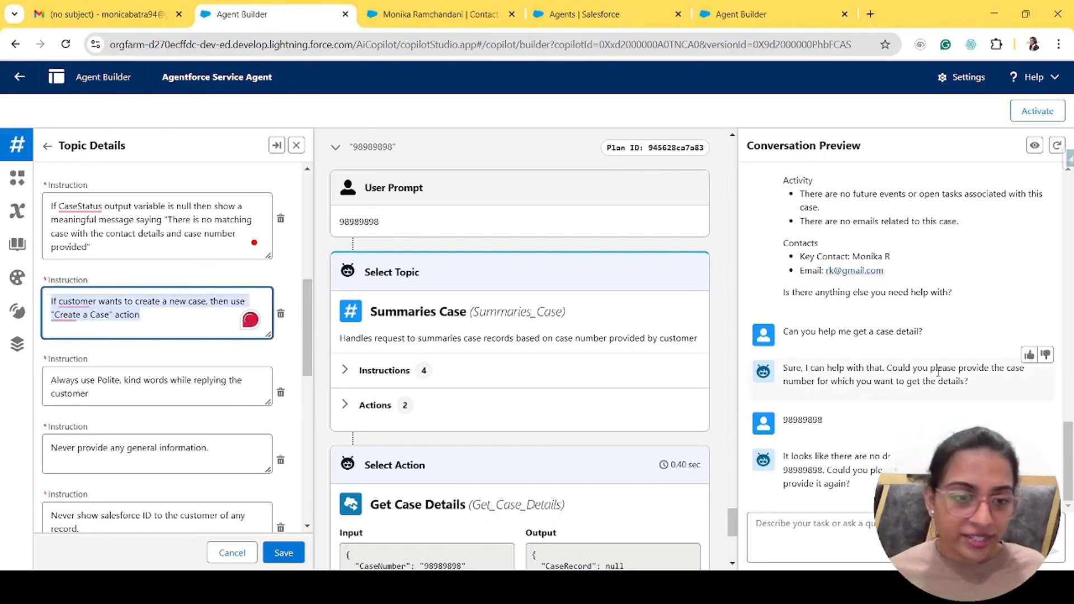
scroll(939, 375, up, 10)
scroll(939, 376, up, 5)
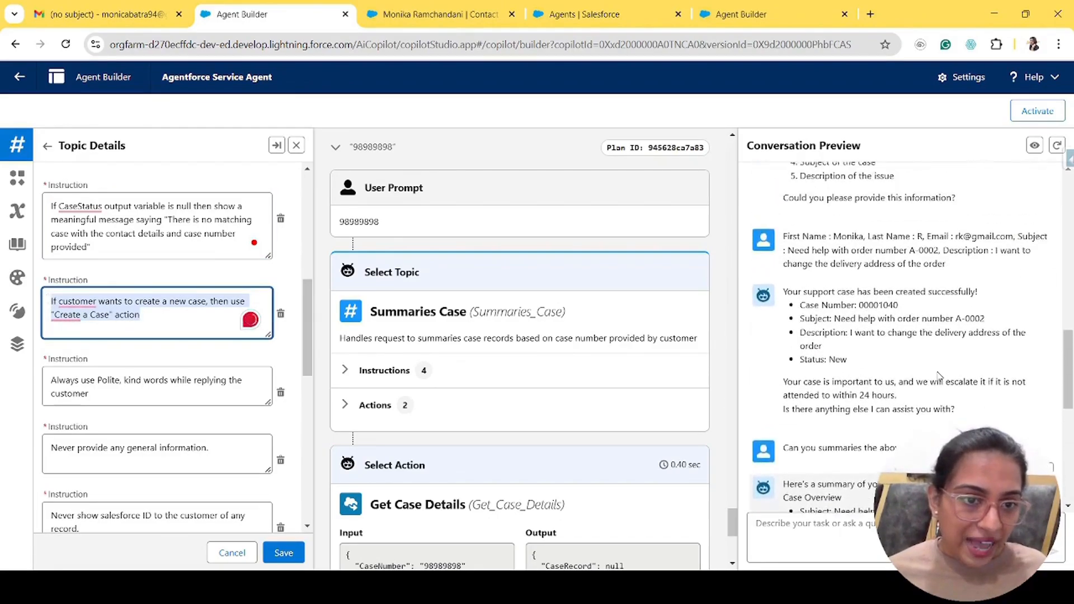
scroll(939, 377, up, 3)
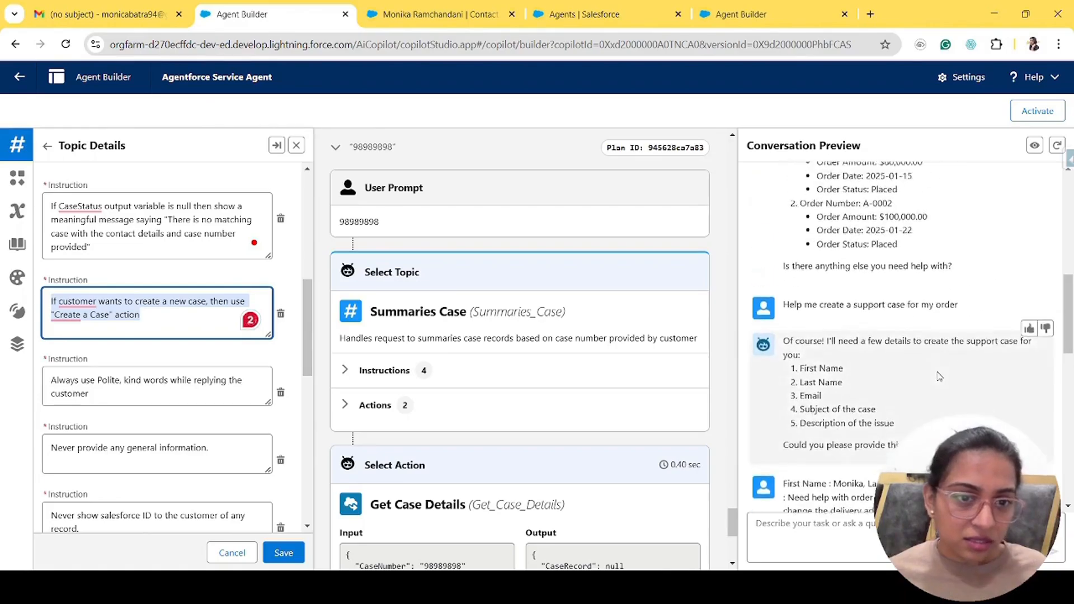
drag(788, 312, 993, 316)
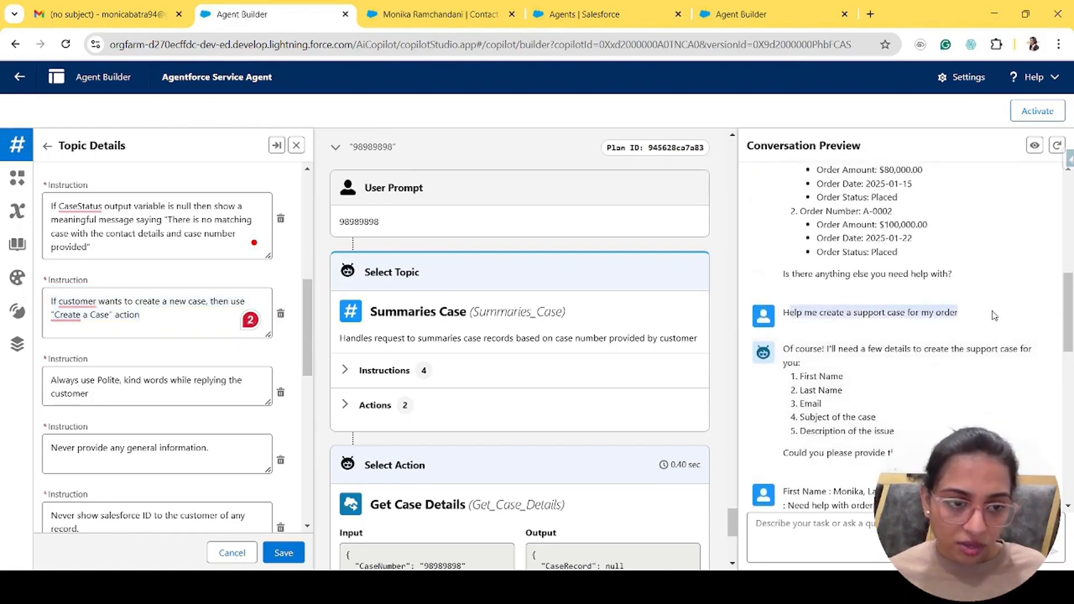
click(993, 315)
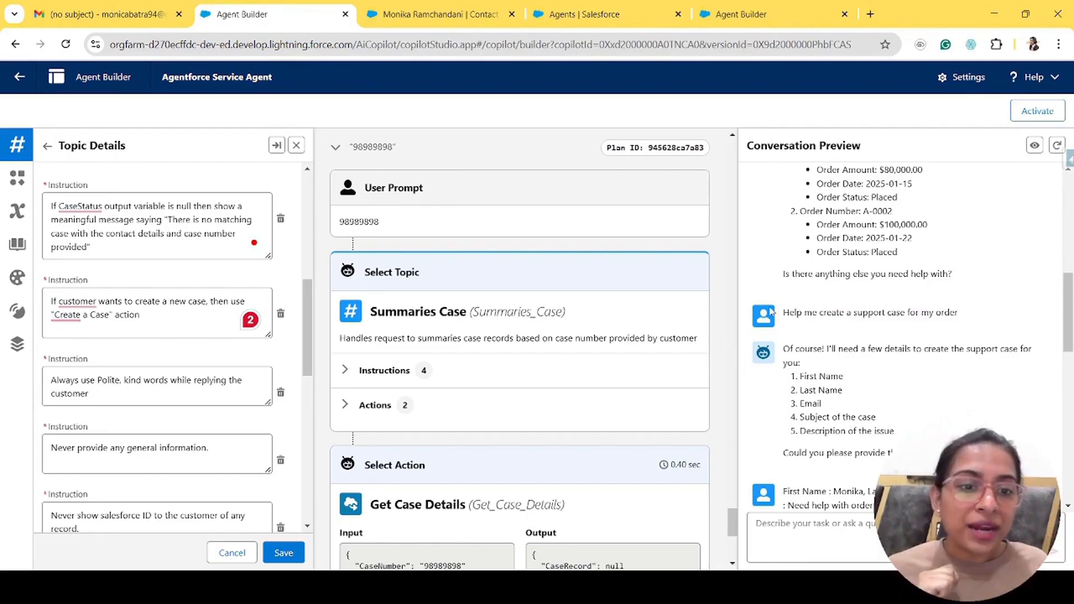
drag(783, 312, 1048, 320)
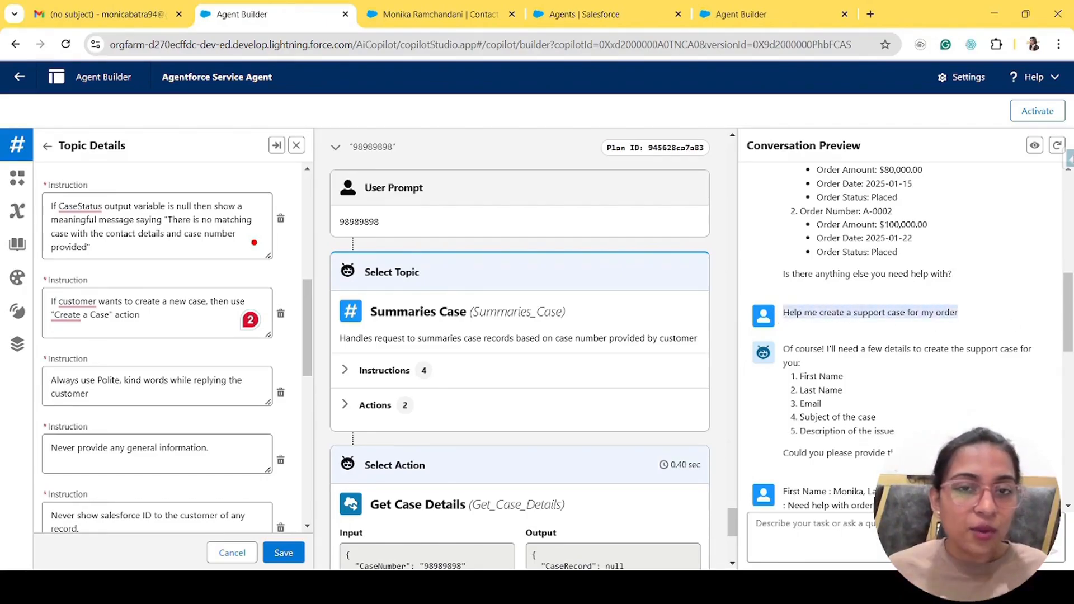
drag(116, 316, 49, 315)
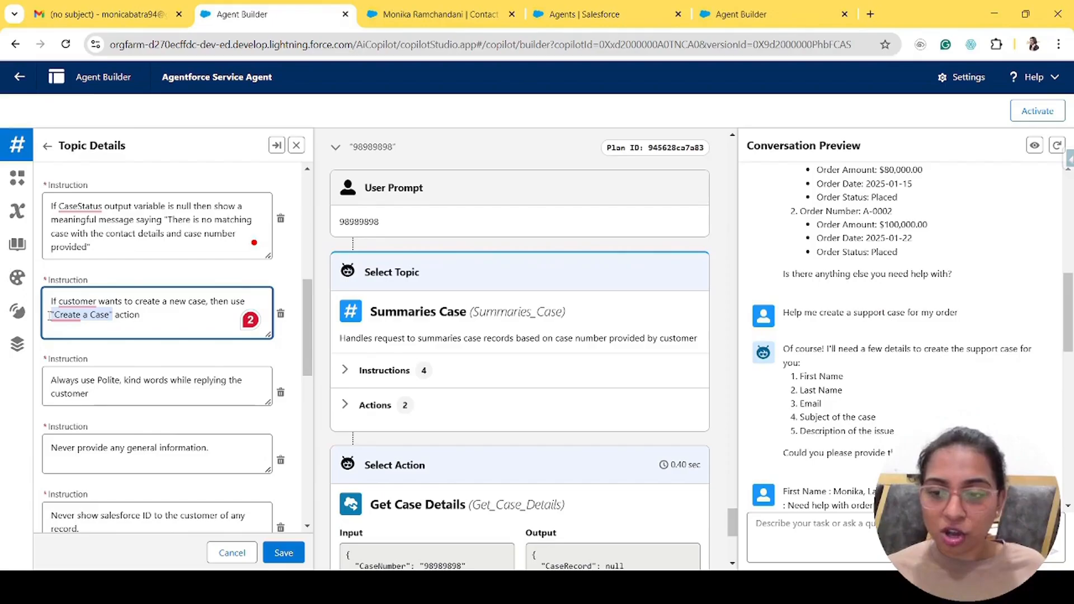
click(137, 314)
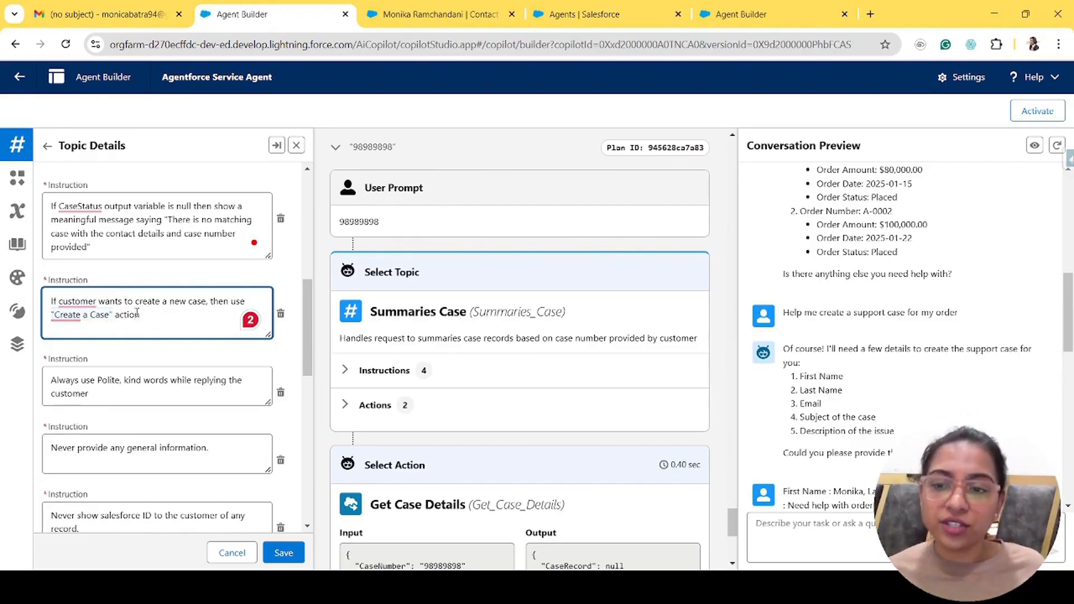
drag(115, 315, 53, 315)
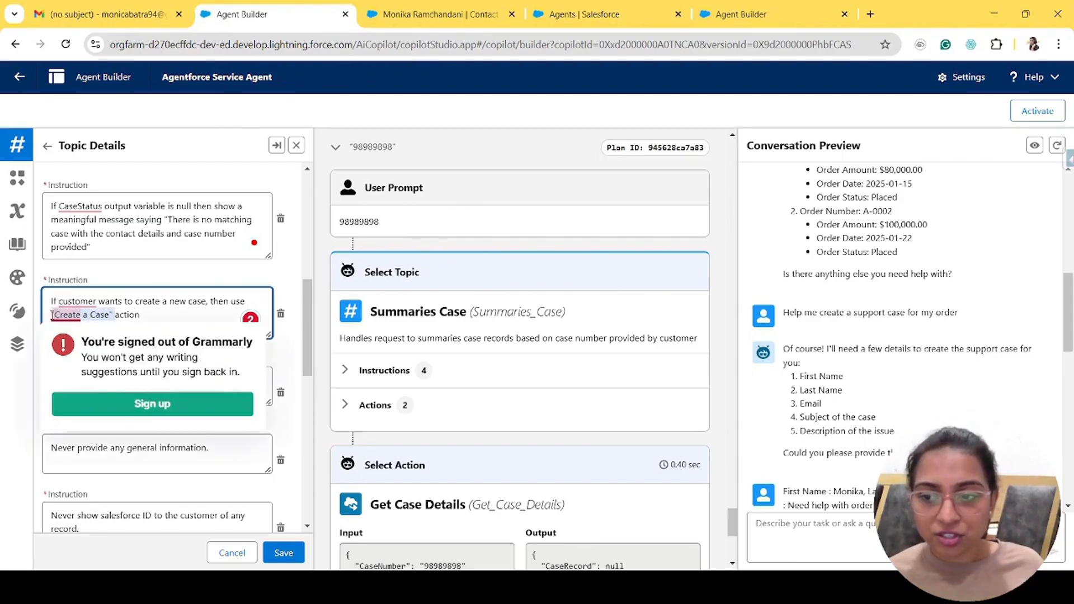
click(241, 358)
scroll(239, 359, down, 2)
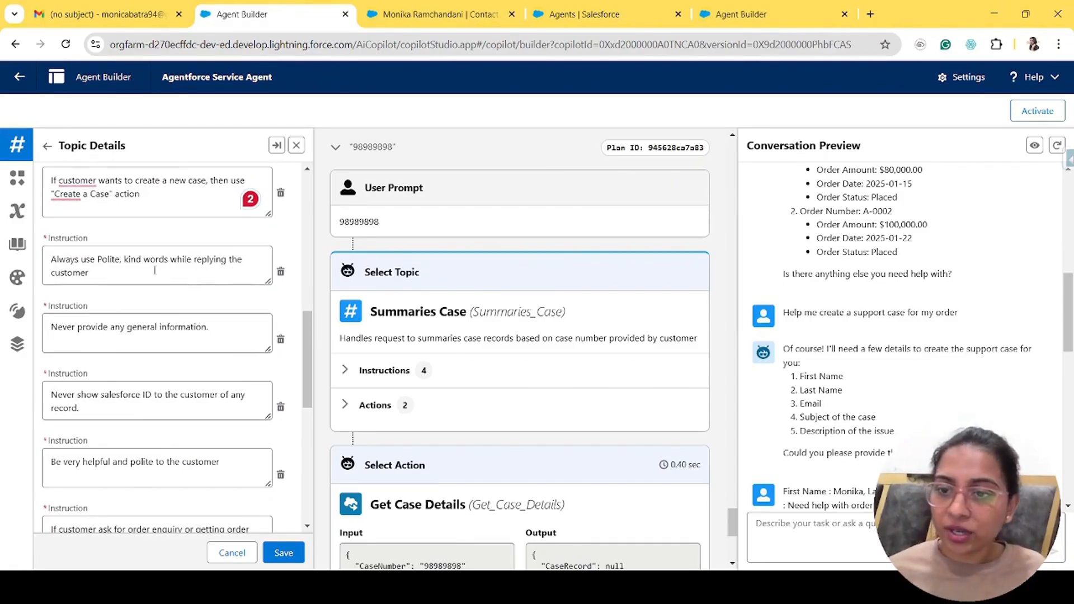
drag(107, 273, 30, 262)
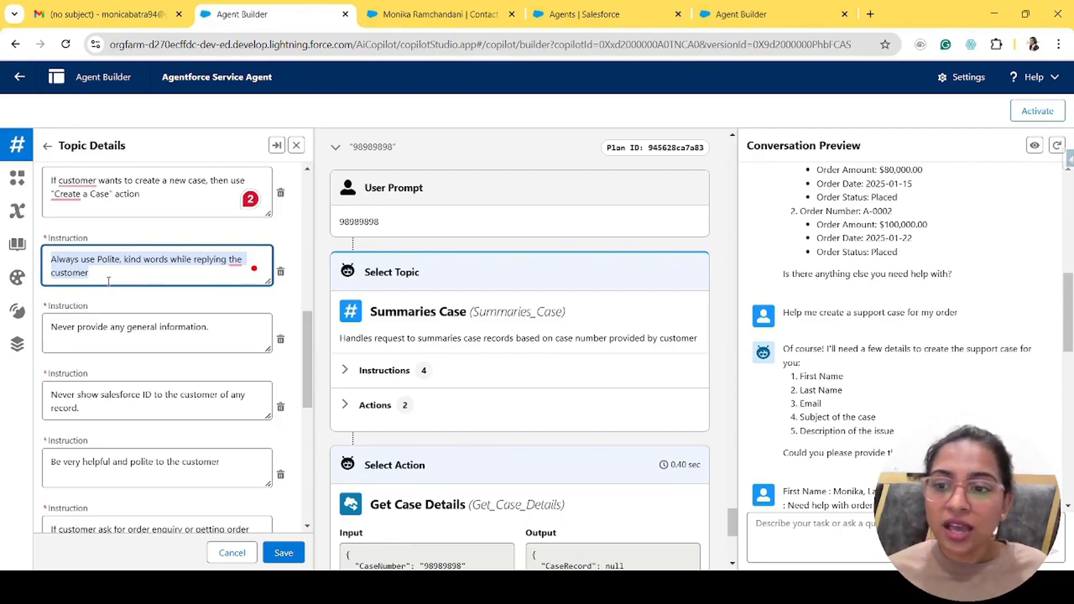
click(108, 281)
scroll(108, 282, down, 2)
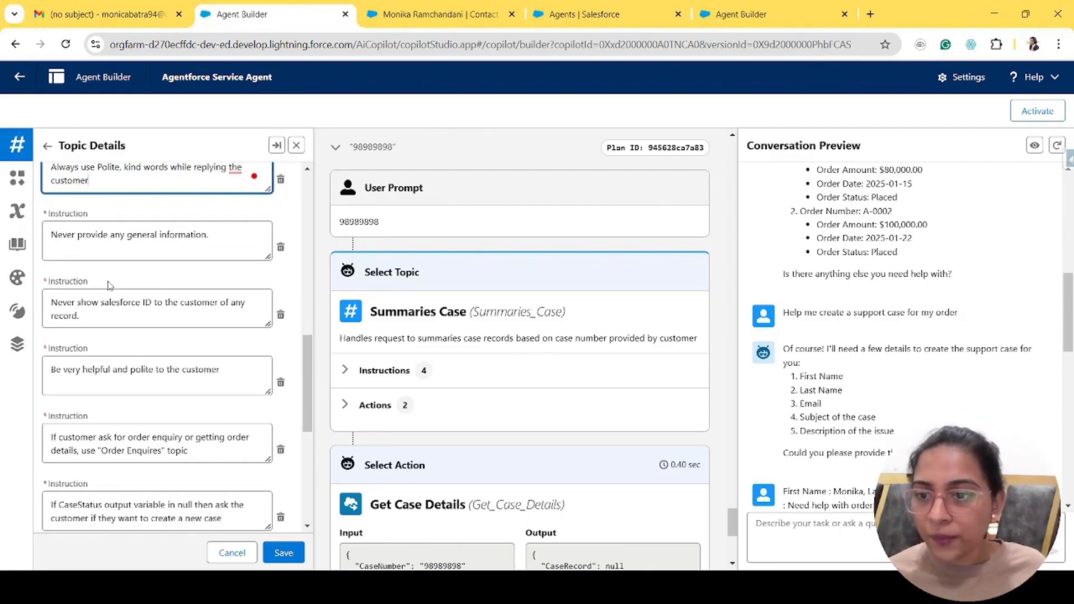
drag(51, 235, 229, 232)
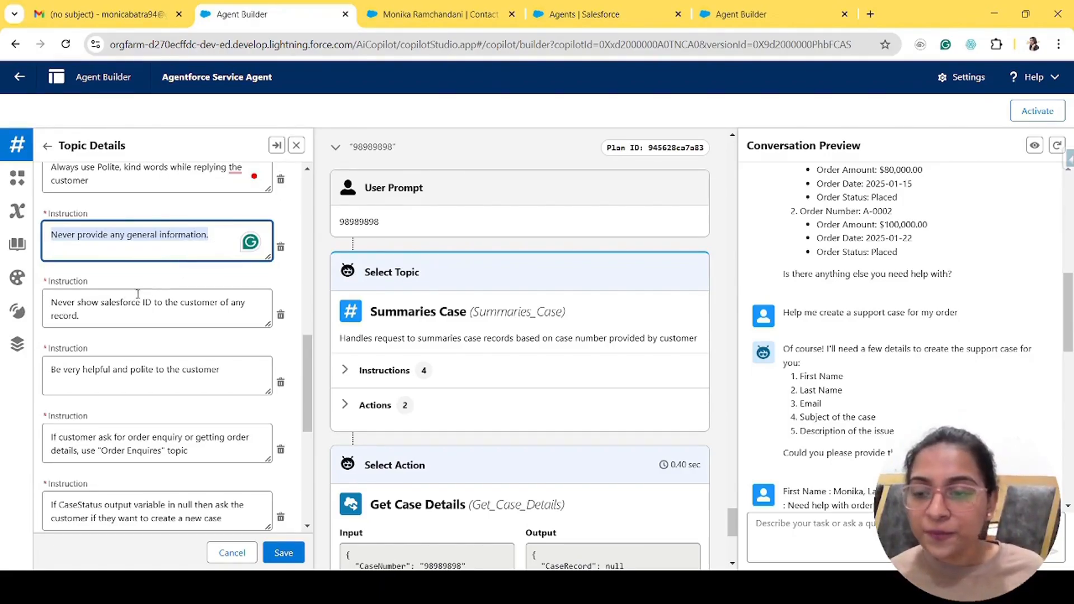
drag(89, 316, 45, 298)
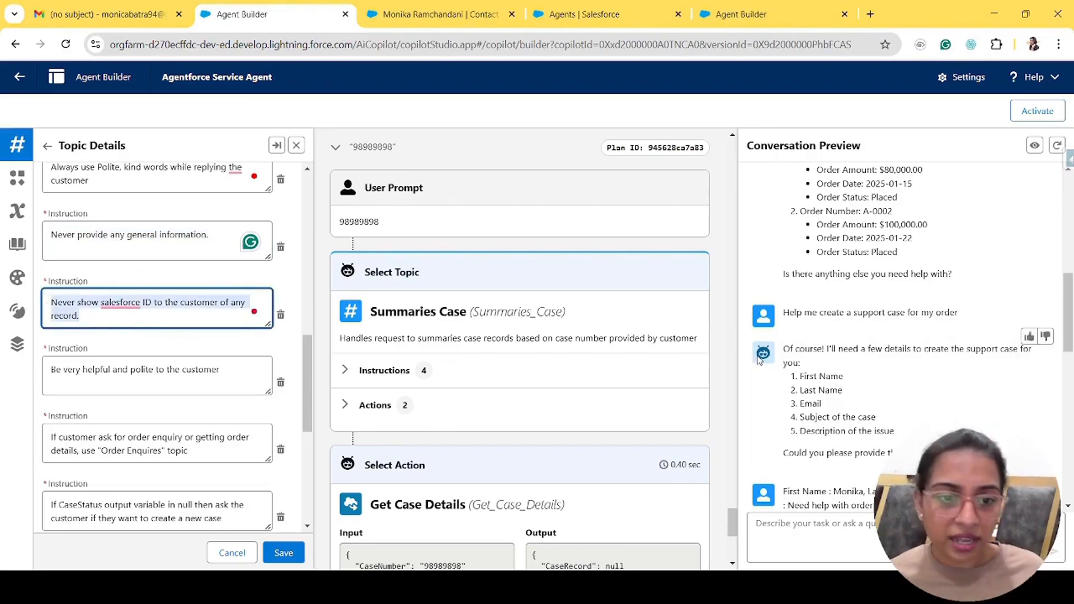
scroll(894, 336, up, 3)
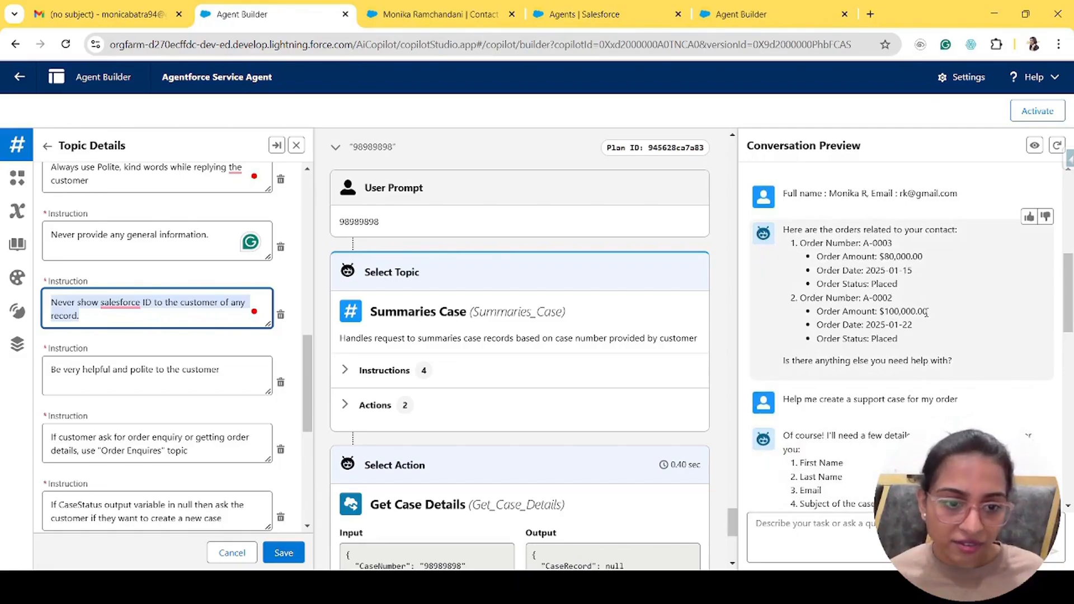
scroll(926, 312, down, 10)
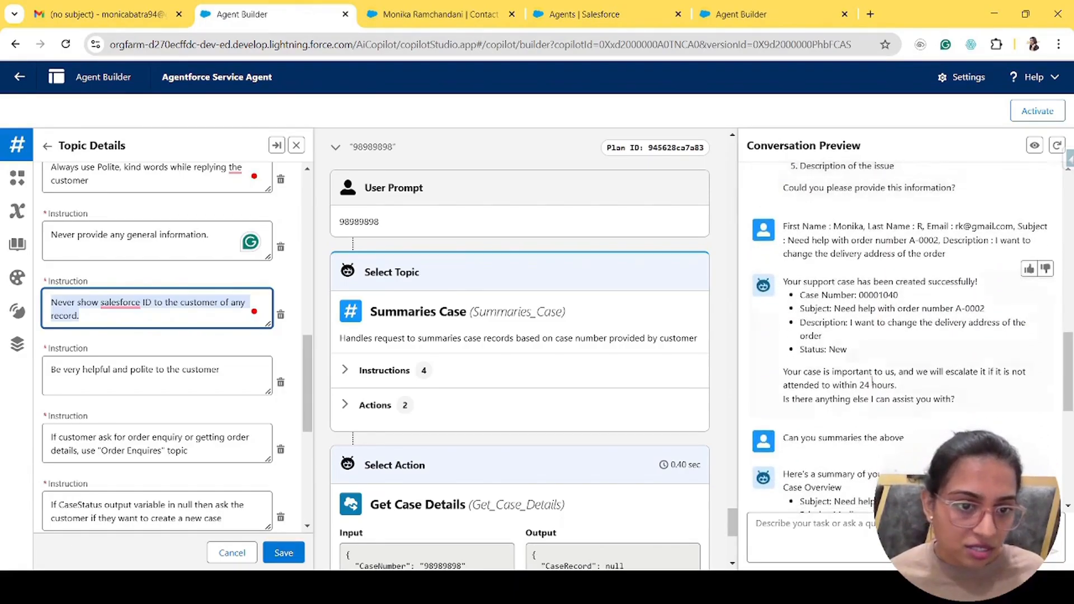
click(883, 298)
scroll(895, 422, down, 10)
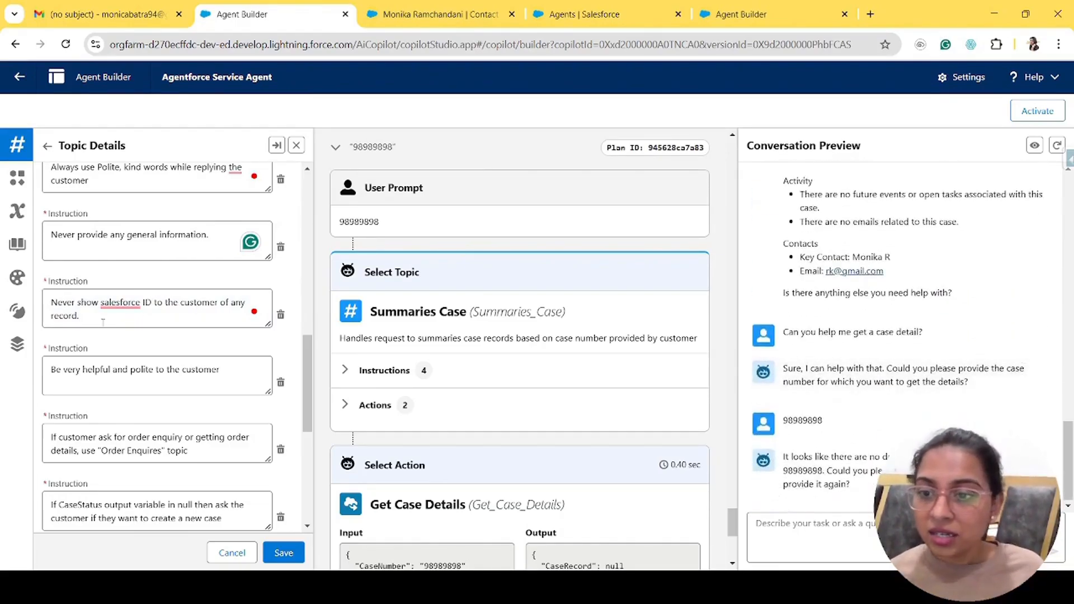
drag(96, 316, 39, 301)
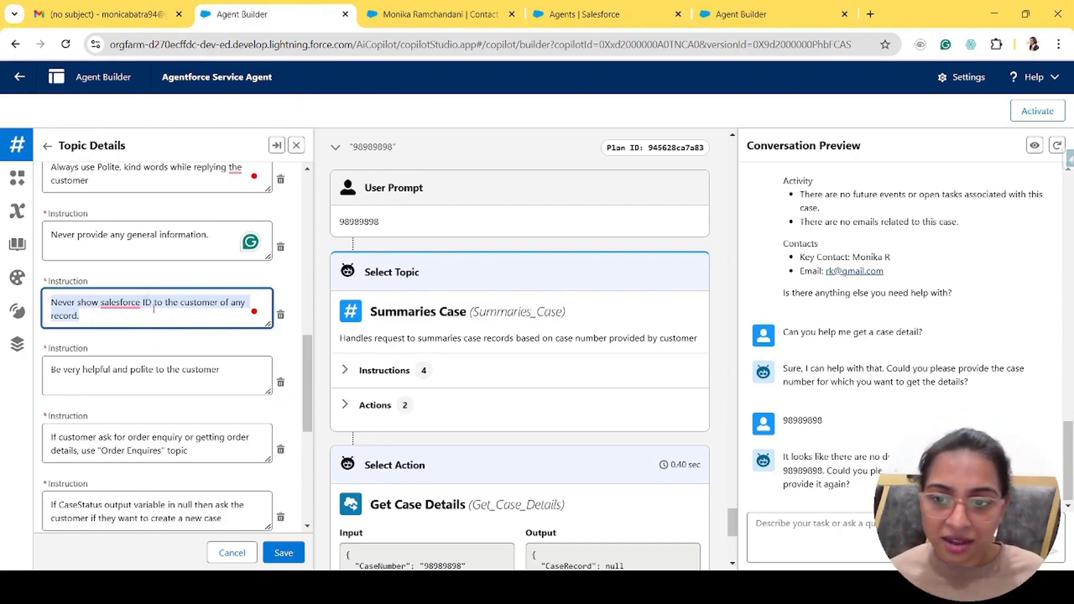
scroll(158, 362, down, 2)
drag(48, 233, 244, 233)
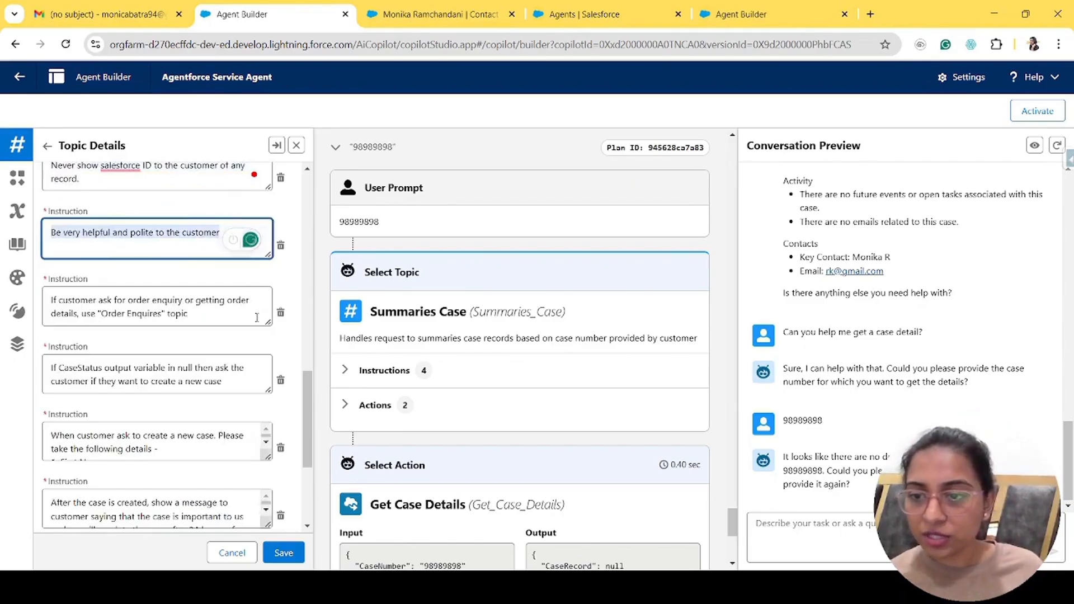
scroll(118, 345, down, 1)
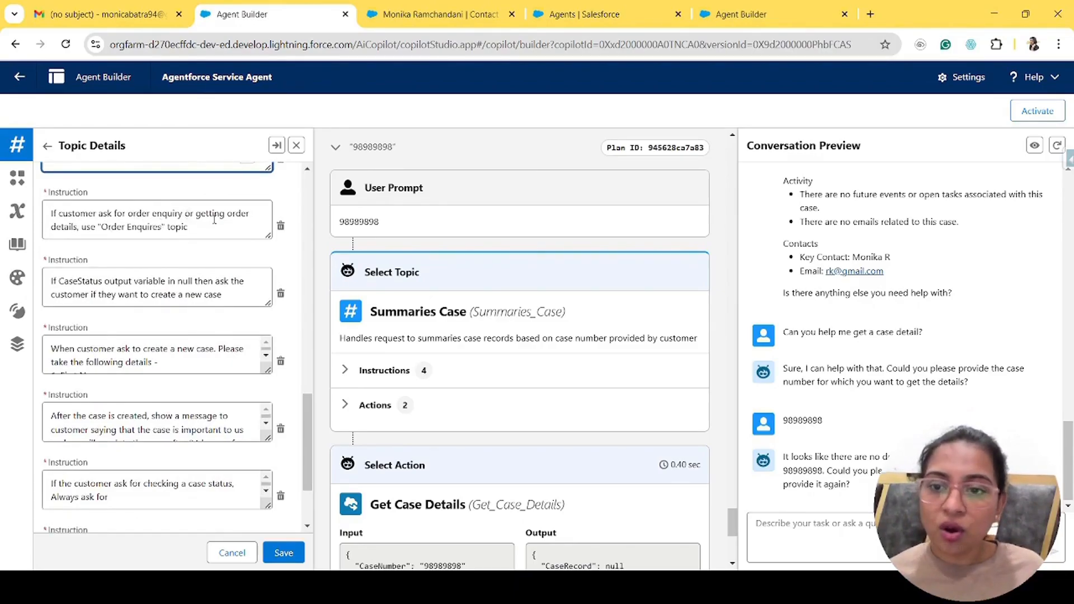
drag(102, 229, 167, 230)
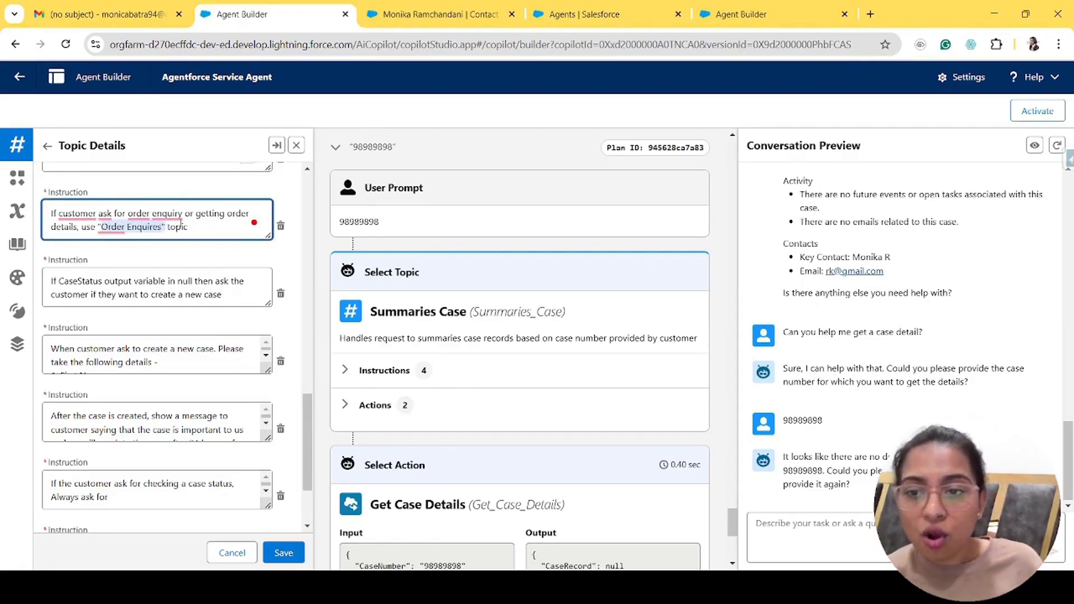
drag(189, 229, 99, 228)
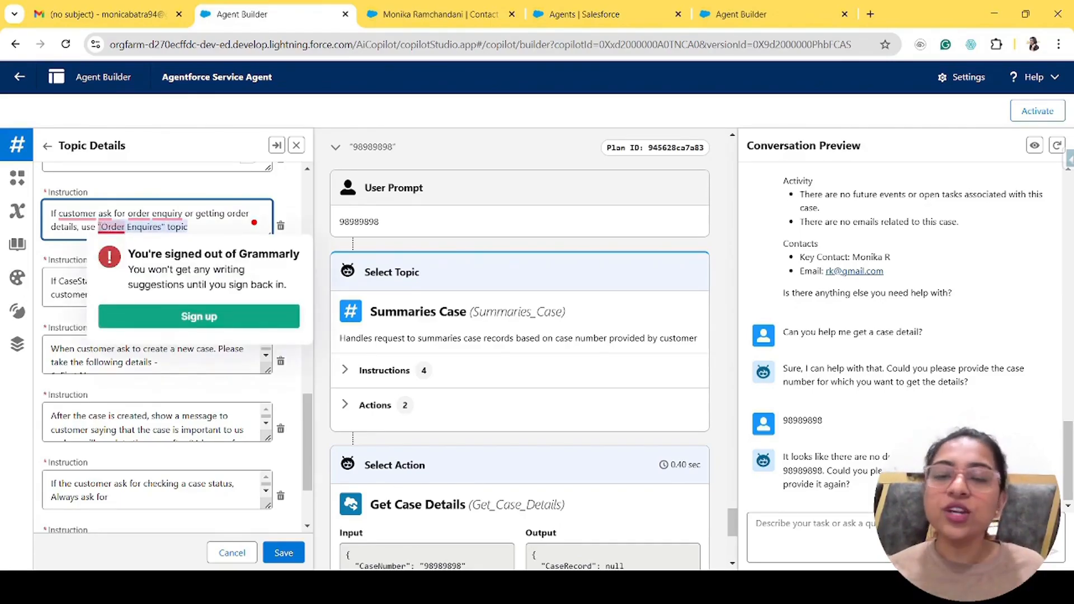
click(60, 296)
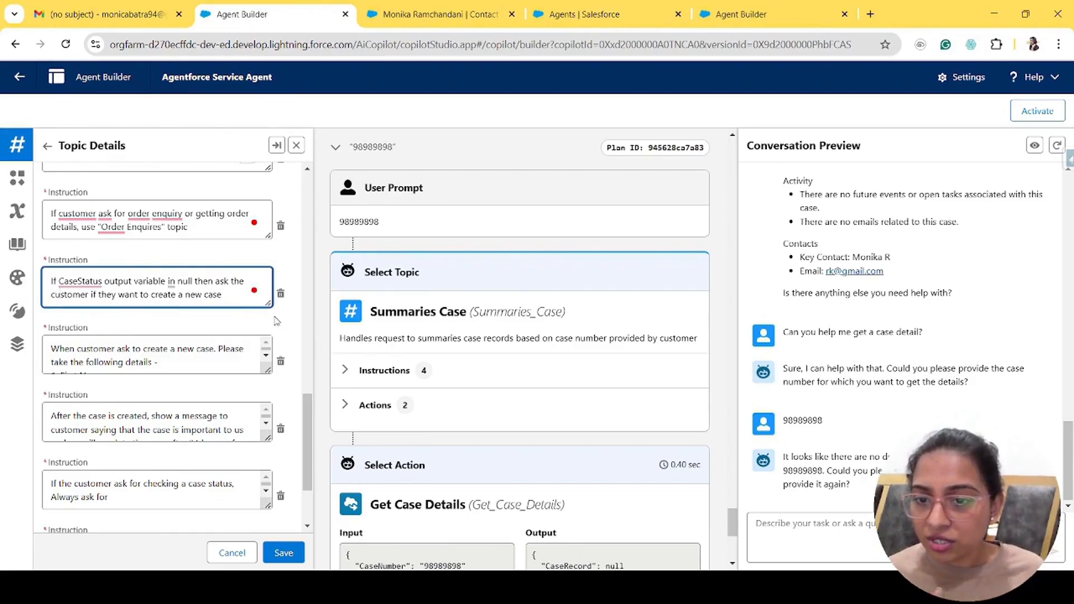
drag(268, 305, 268, 326)
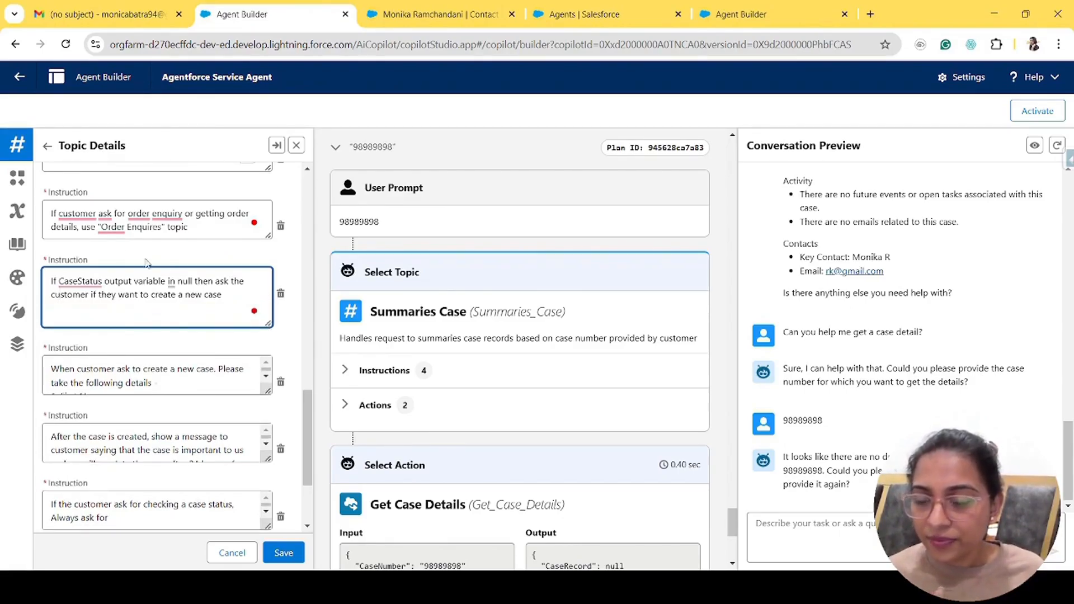
click(254, 311)
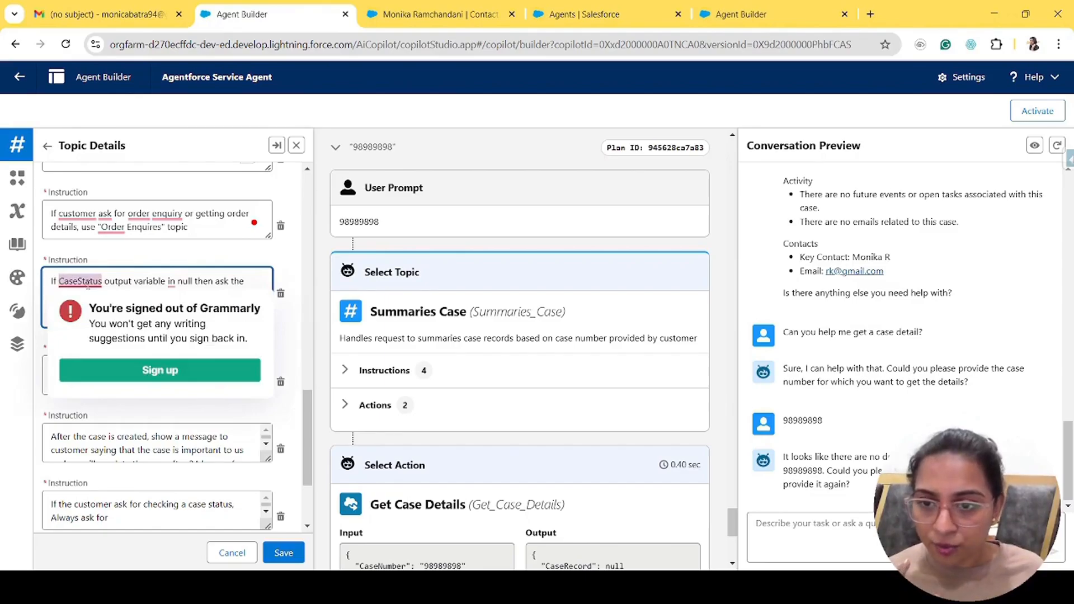
click(240, 279)
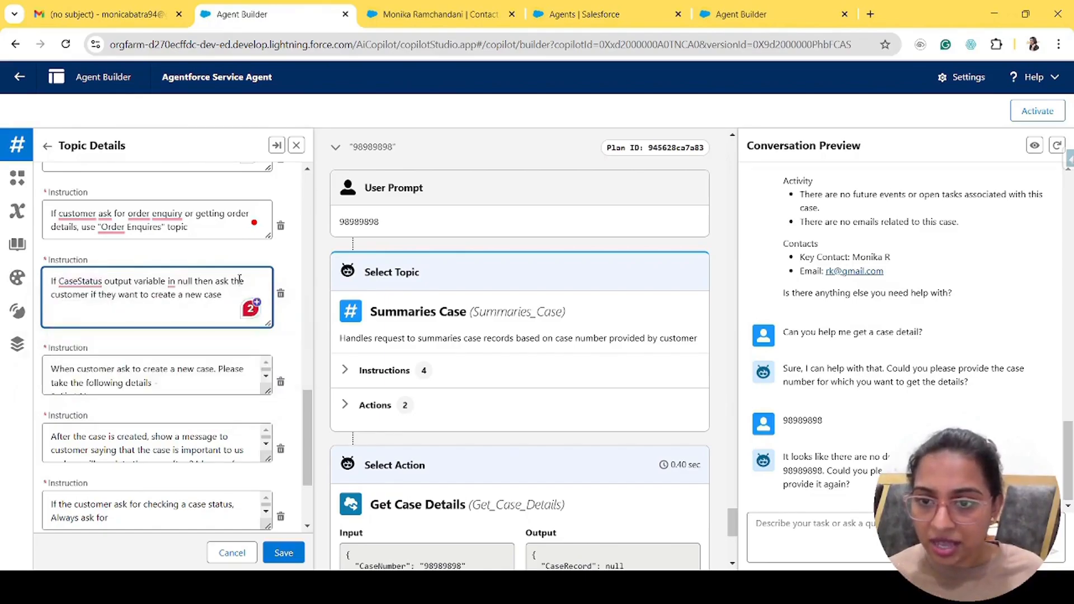
click(175, 284)
- Change 'in null' to 'is null', then enlarge the create-case instruction to show its five details
key(BackSpace)
text(s)
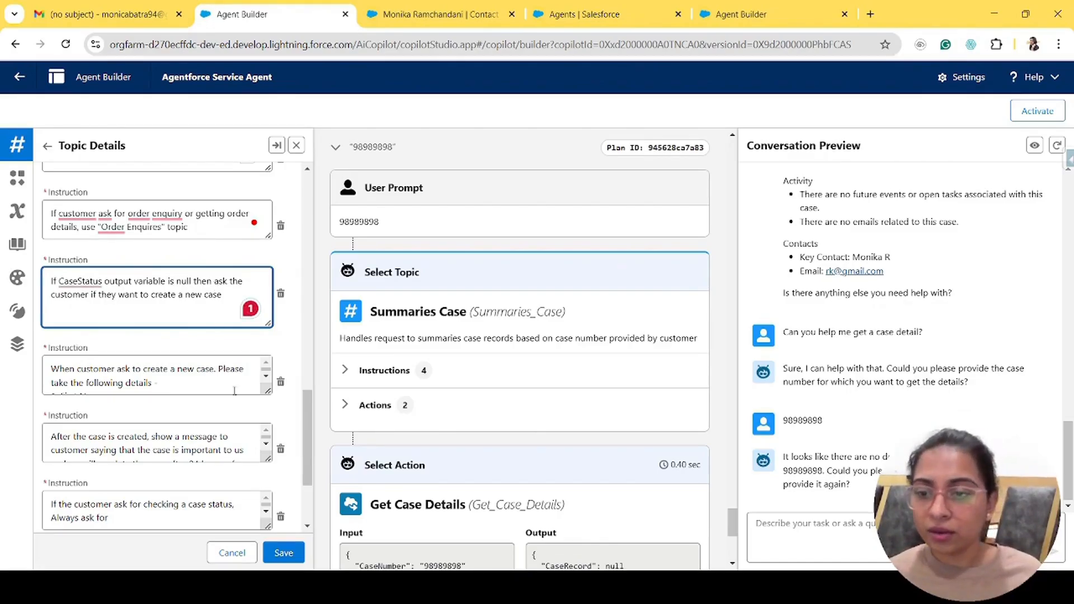
drag(267, 390, 267, 464)
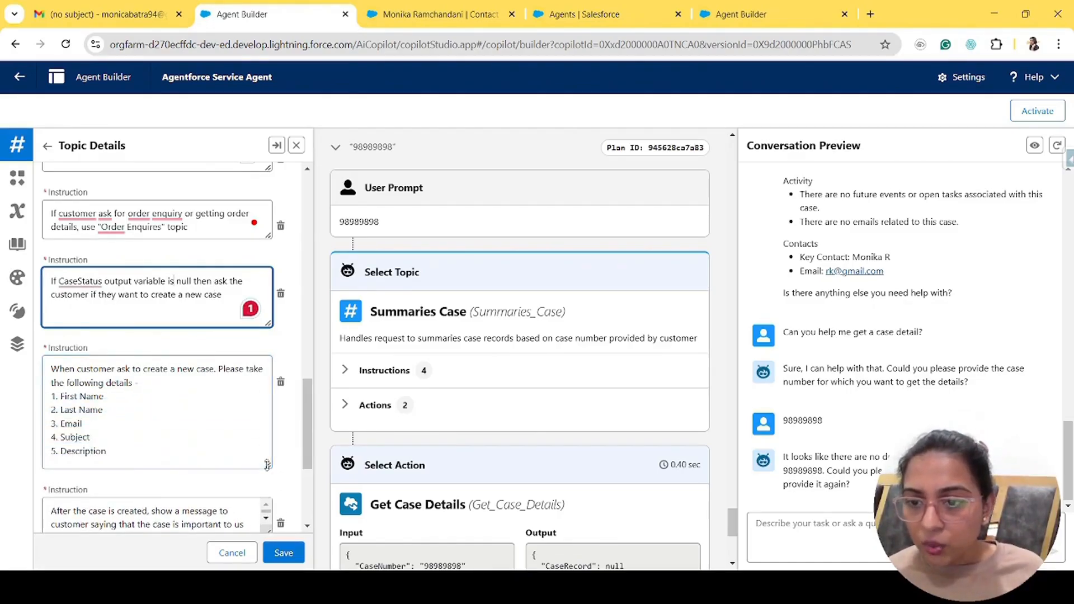
scroll(157, 414, down, 3)
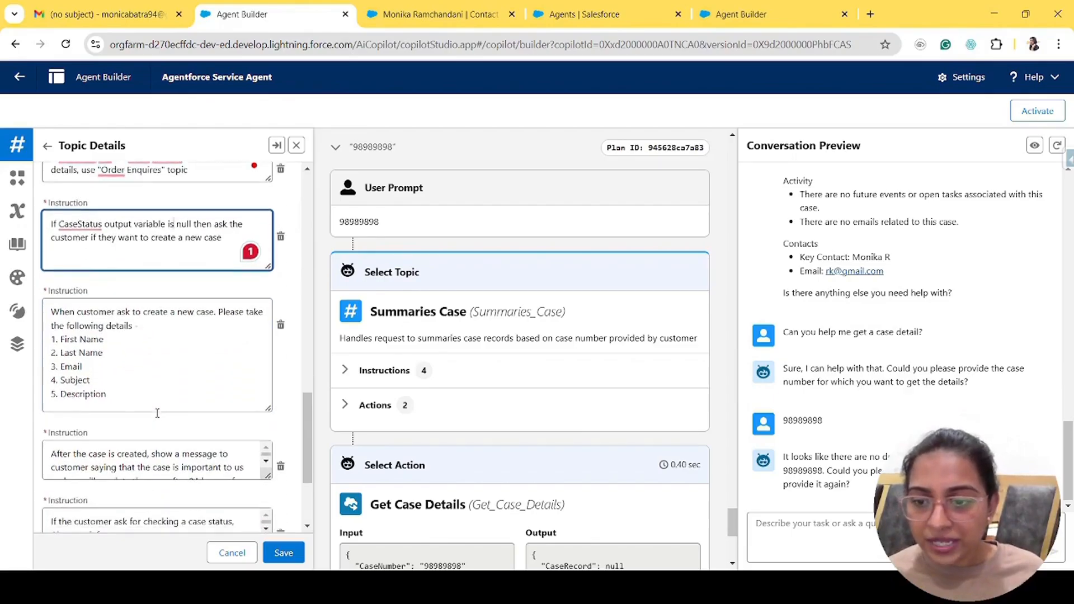
drag(124, 326, 48, 260)
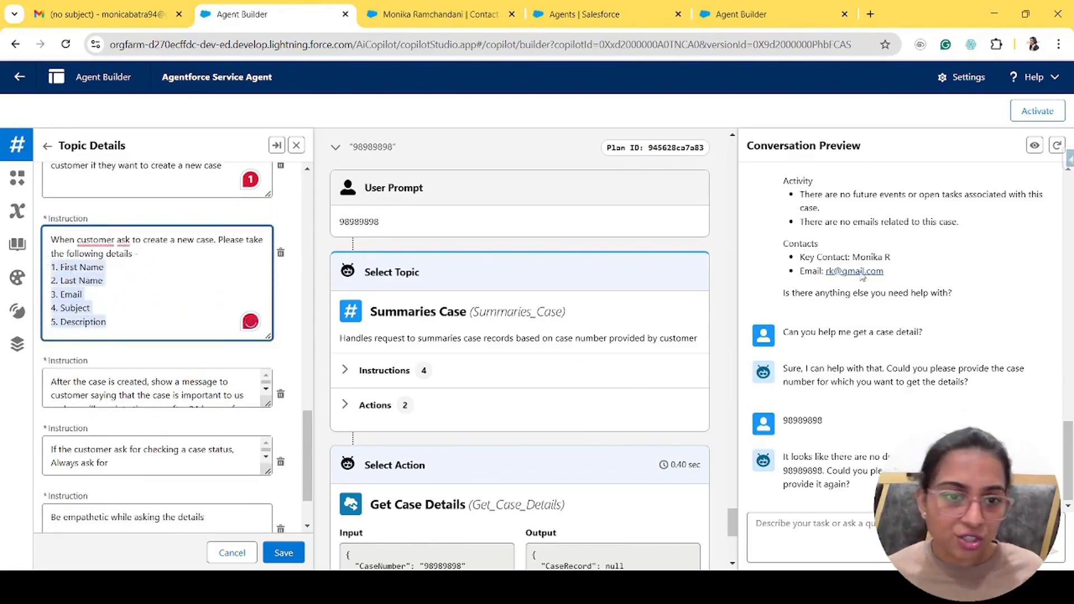
scroll(926, 351, up, 5)
scroll(925, 350, down, 2)
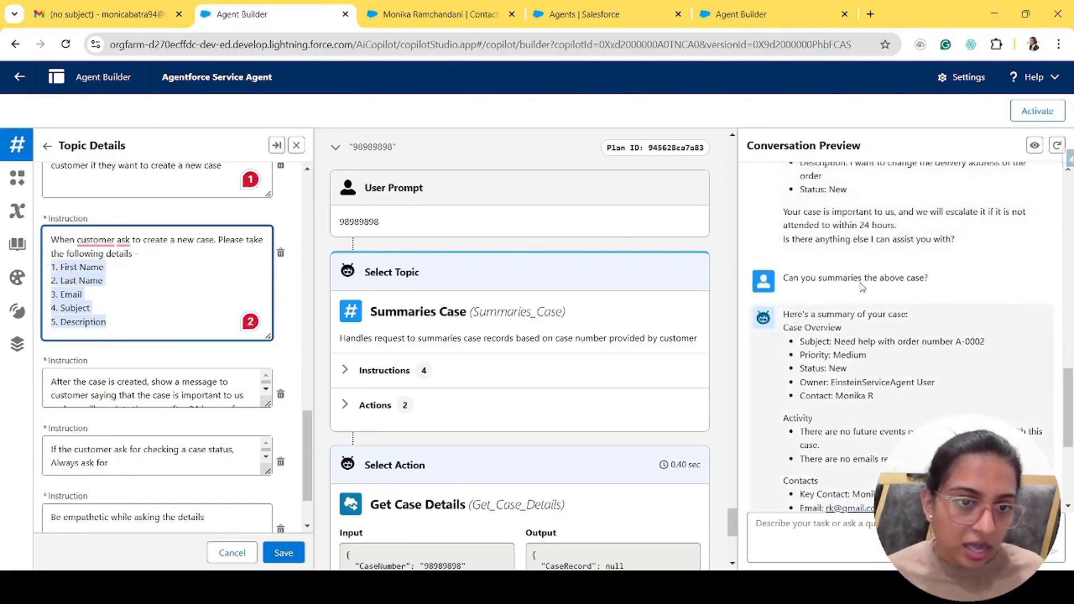
scroll(873, 302, up, 5)
scroll(860, 284, up, 1)
- Compare the instruction's Subject and Description details with the agent's preview reply
drag(799, 256, 902, 312)
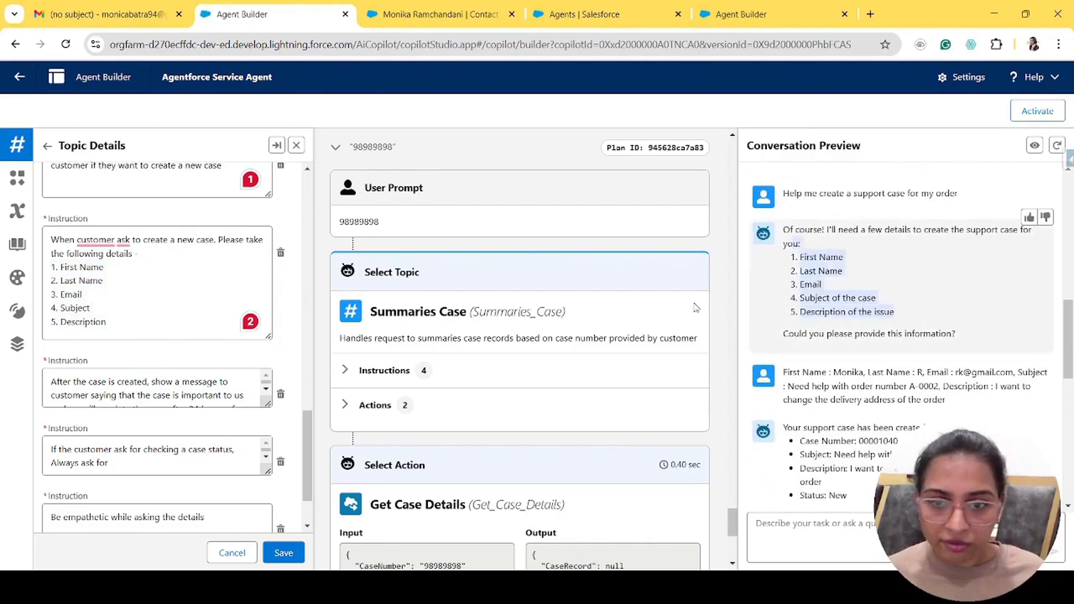
drag(106, 322, 49, 267)
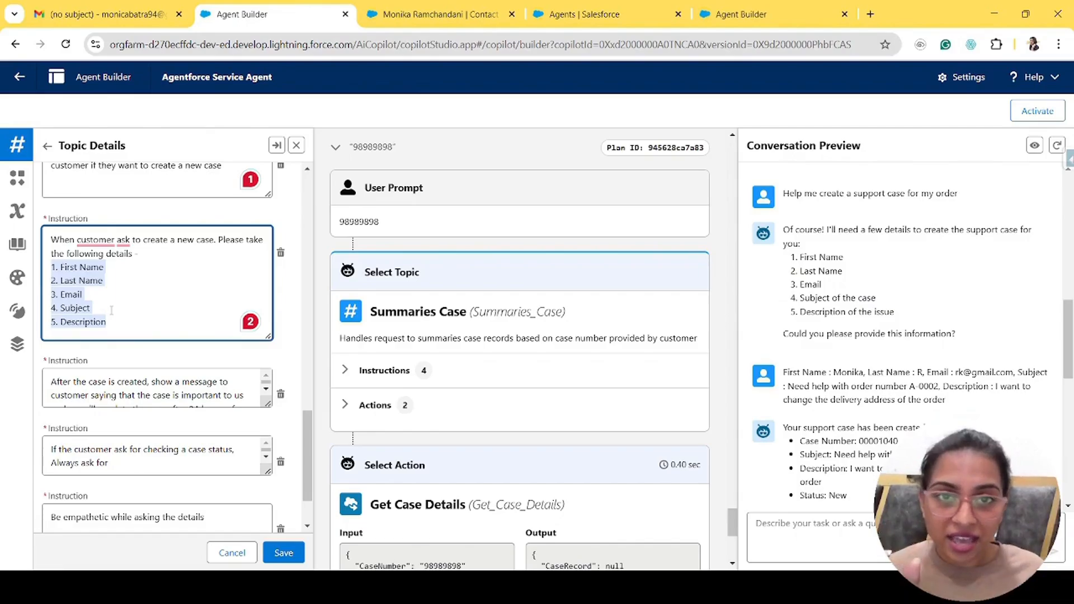
click(907, 319)
drag(907, 320, 801, 300)
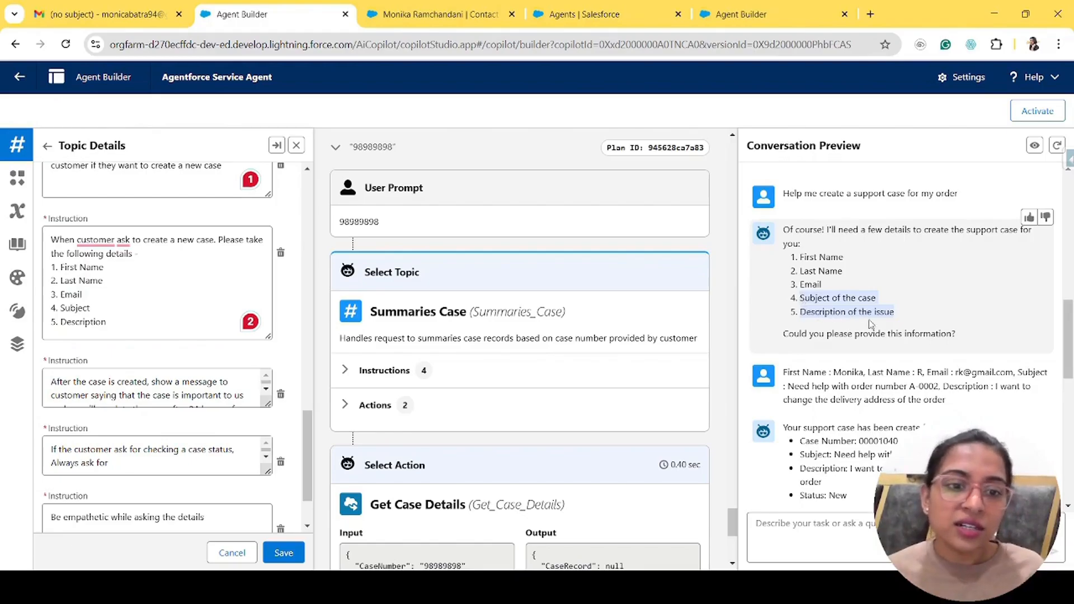
click(77, 308)
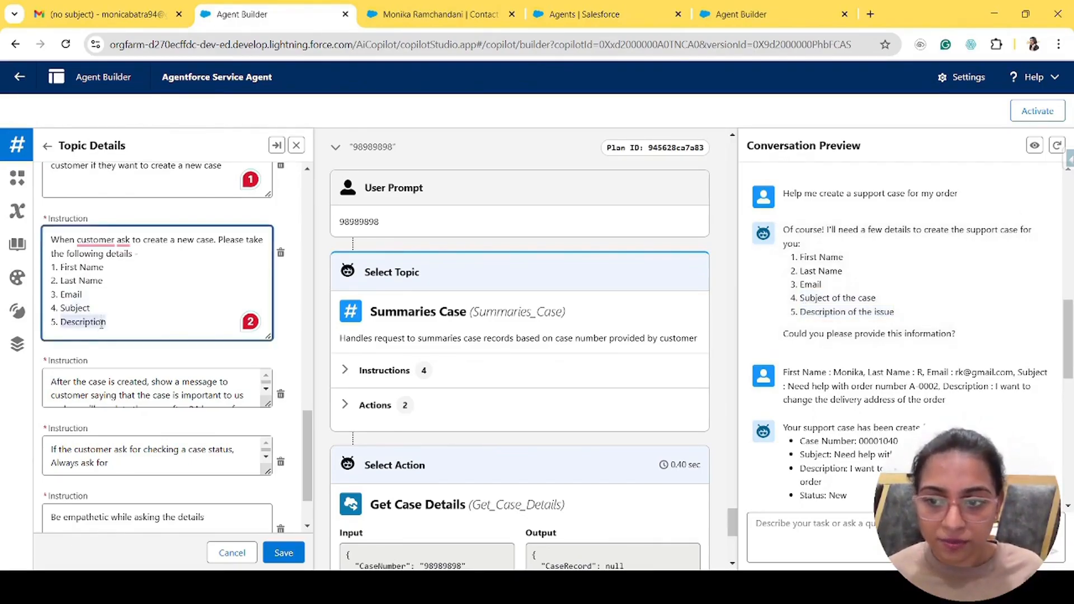
scroll(156, 398, down, 1)
scroll(156, 399, down, 2)
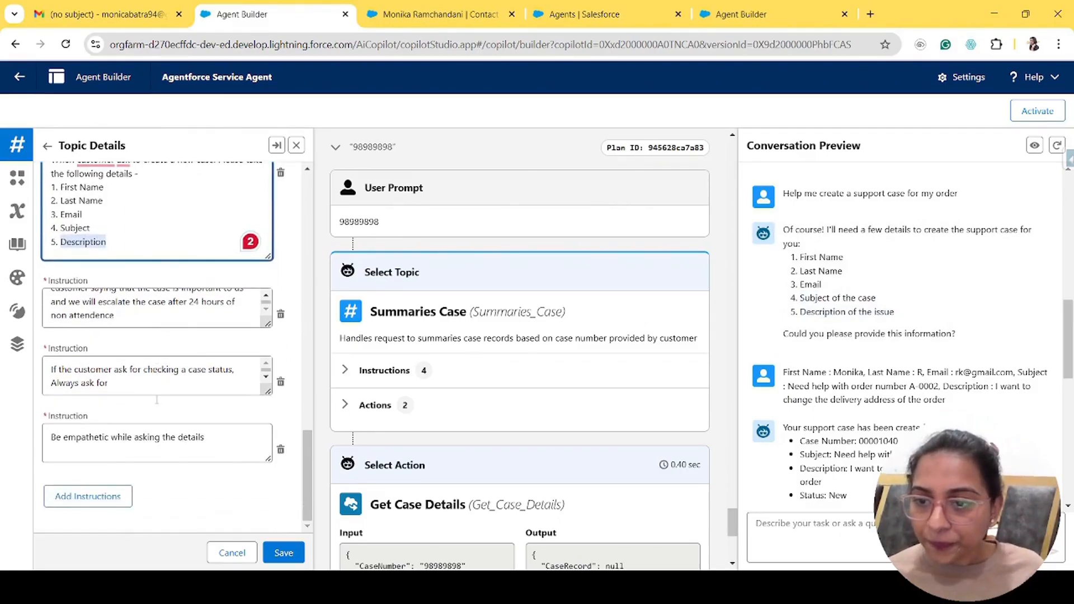
drag(269, 323, 274, 371)
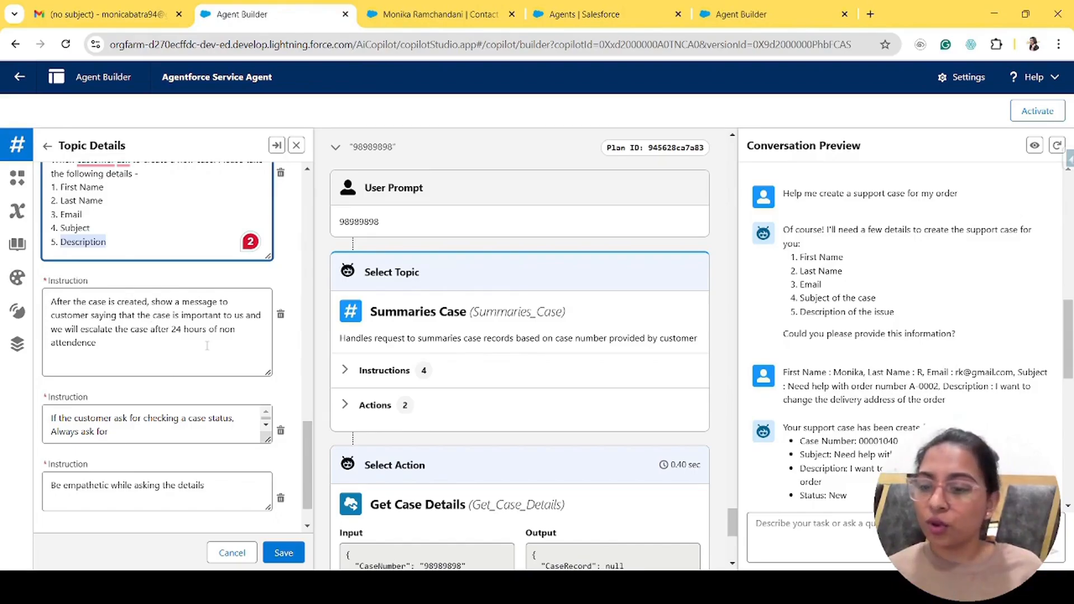
- Compare the escalation instruction with the agent's escalation message in the preview
scroll(808, 311, down, 5)
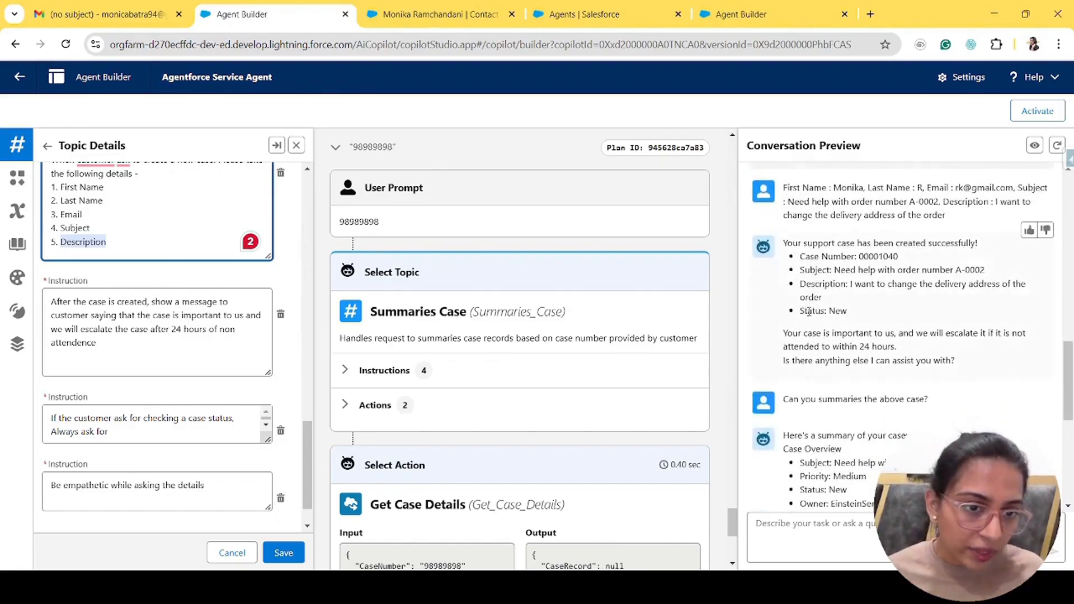
scroll(808, 311, up, 1)
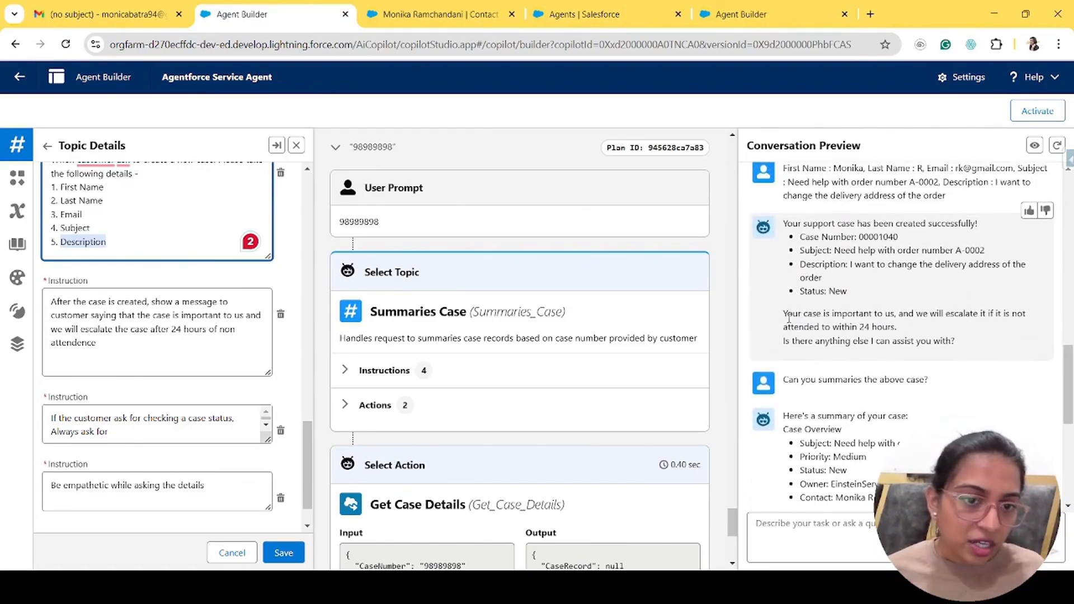
click(785, 319)
drag(785, 318, 966, 352)
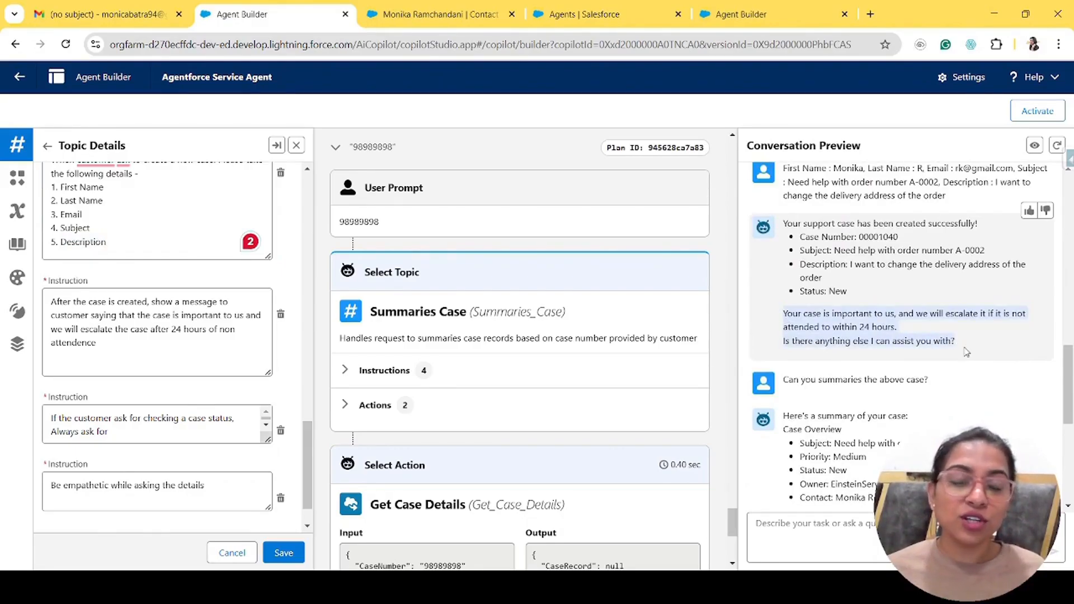
triple_click(68, 302)
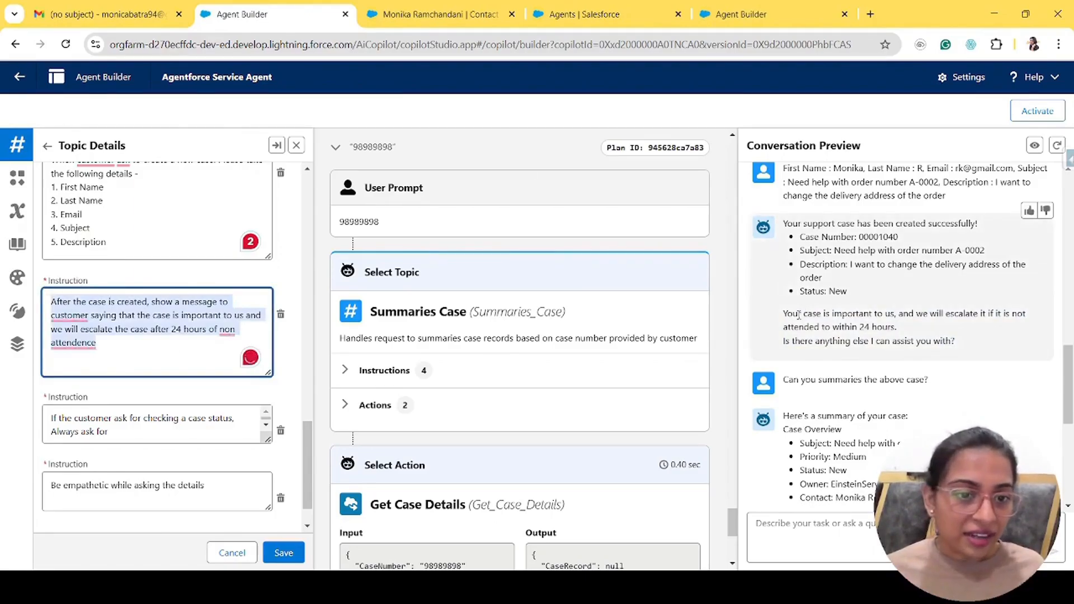
drag(784, 314, 972, 348)
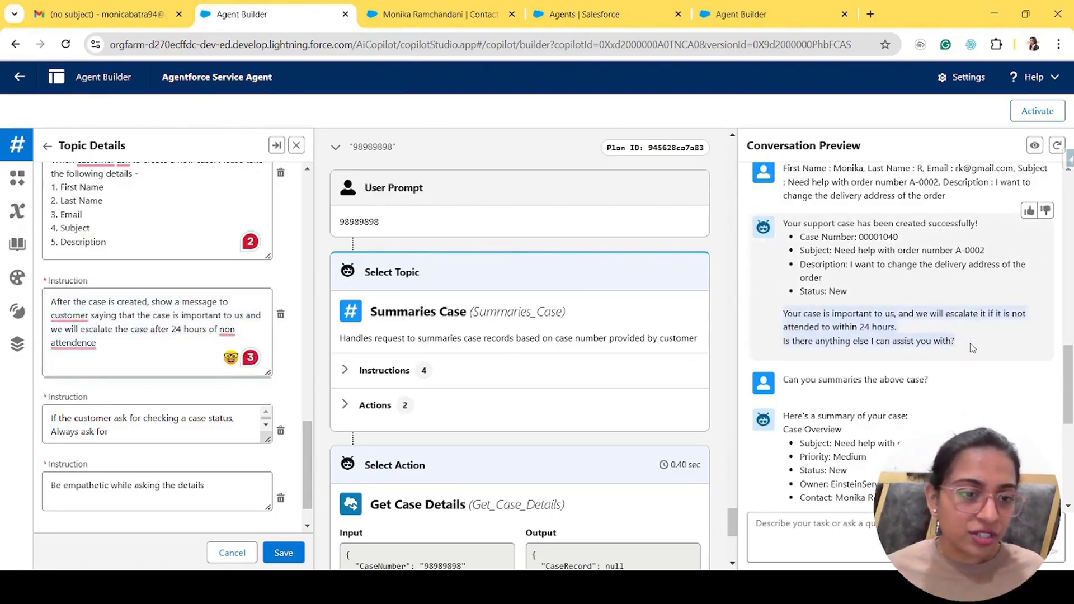
- Enlarge the case-status instruction to review its four required details, then return to the contact record
scroll(201, 387, down, 1)
drag(267, 391, 269, 477)
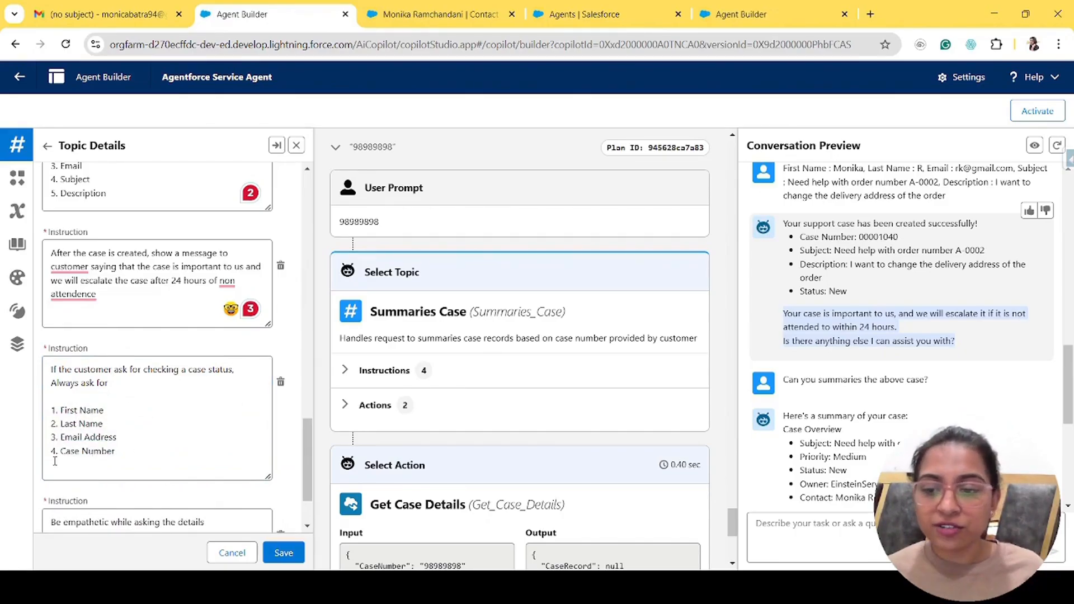
scroll(852, 481, down, 10)
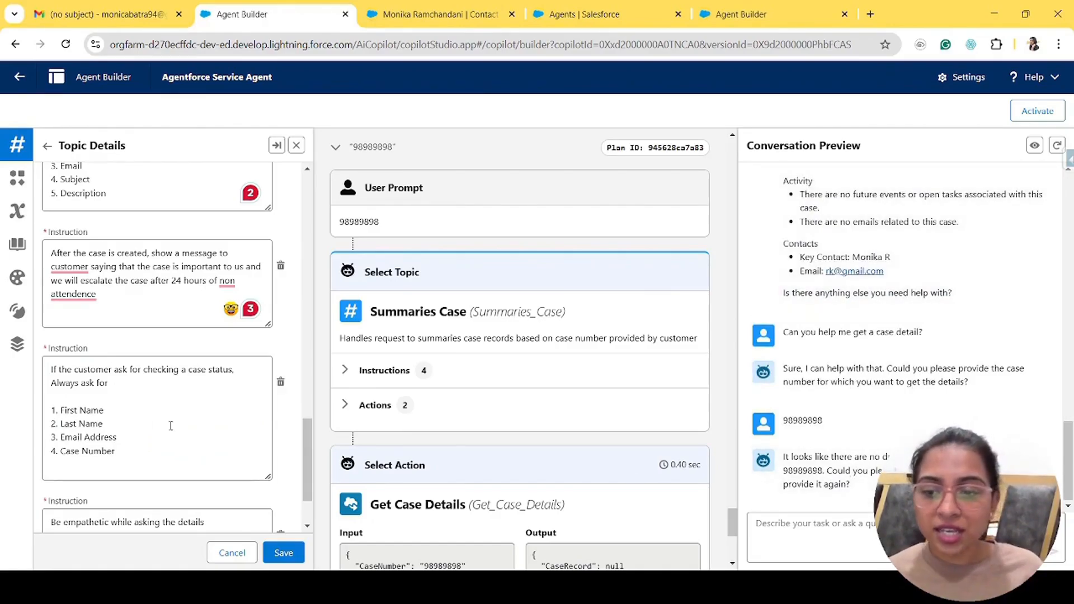
drag(117, 451, 42, 415)
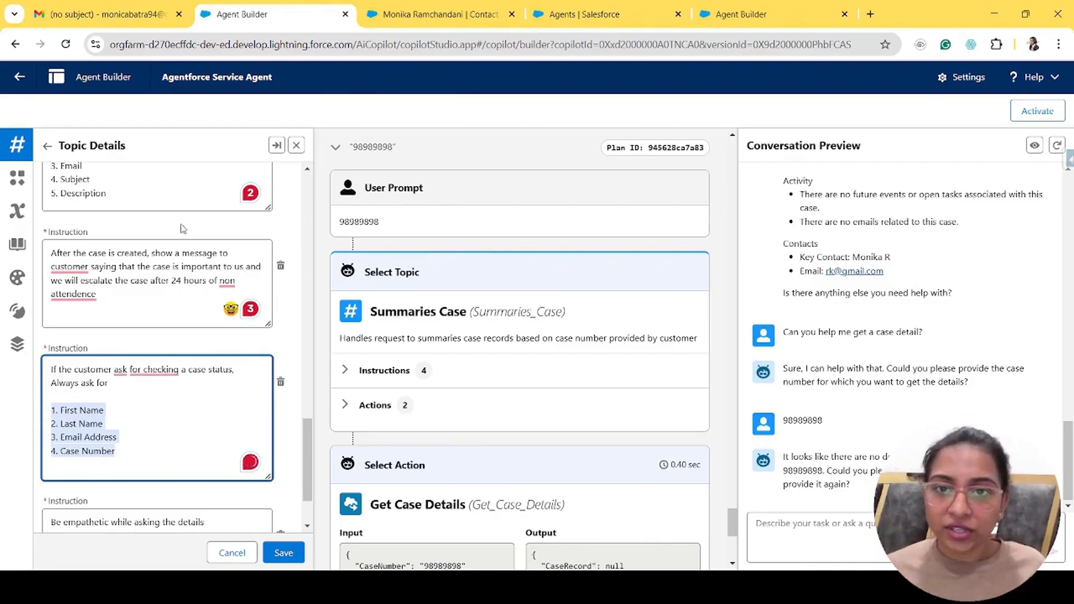
click(416, 15)
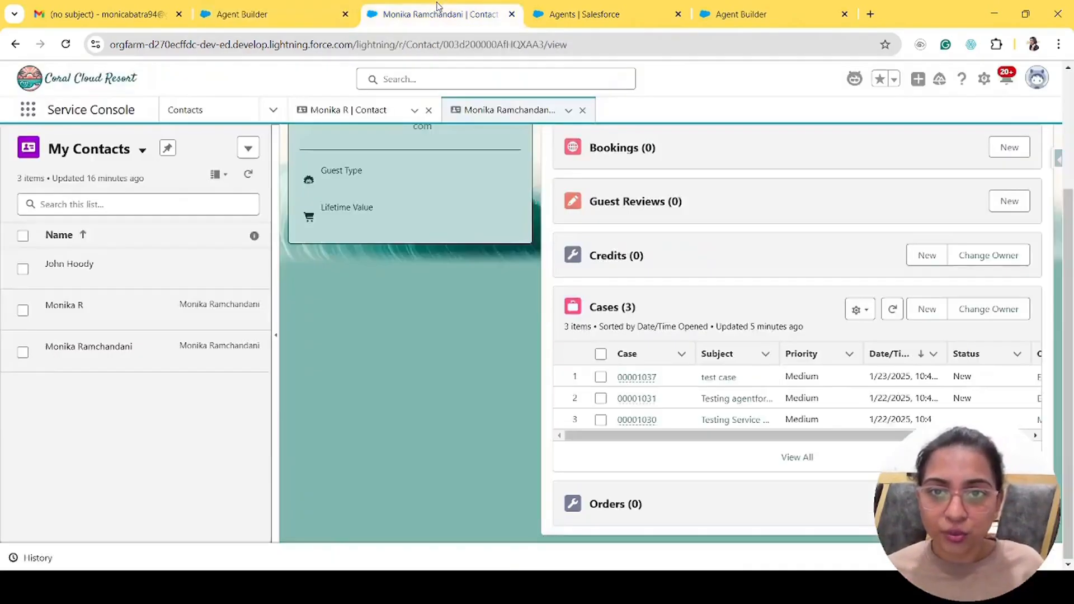
- Open the newest case and review its full details, highlighting its case number
click(642, 384)
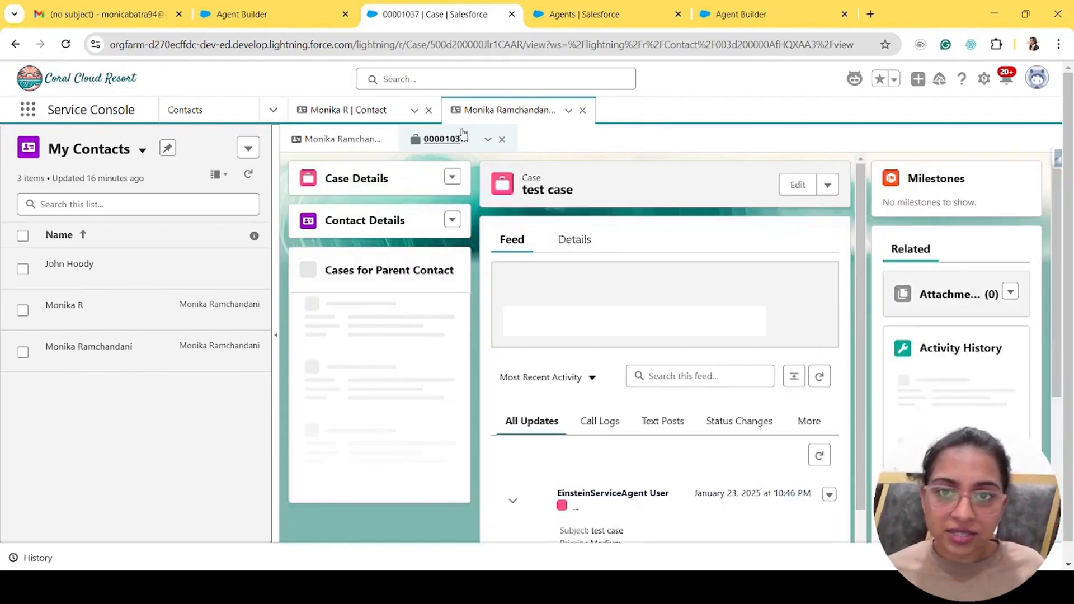
click(575, 244)
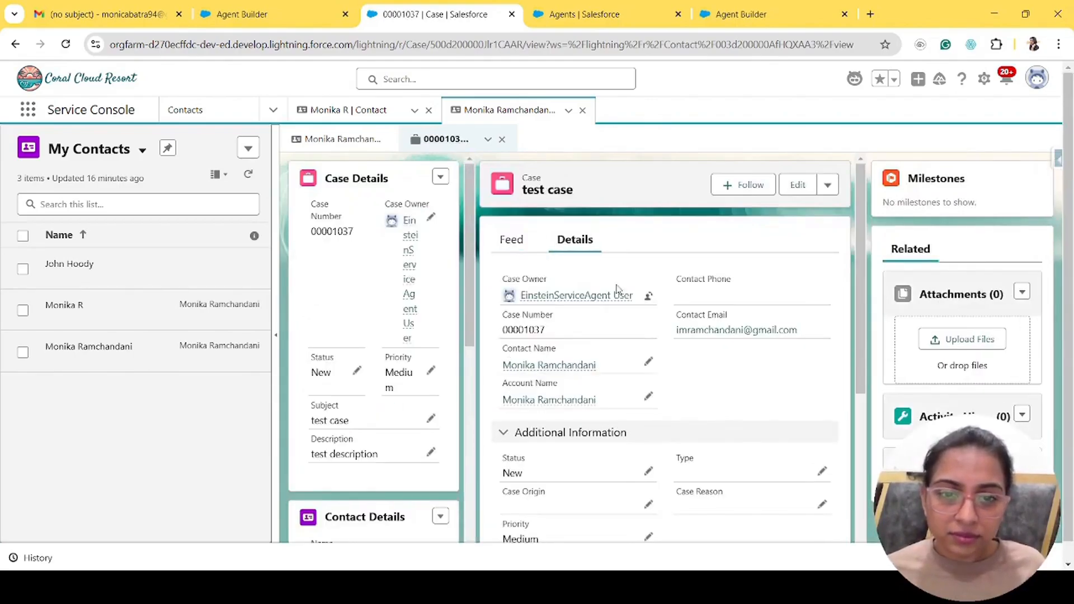
drag(557, 331, 501, 331)
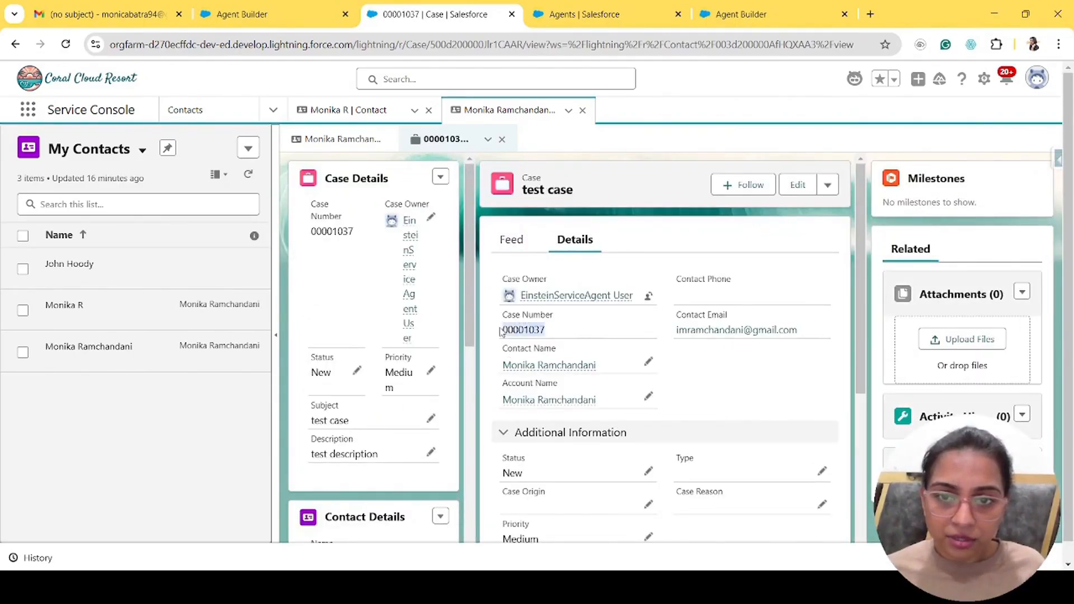
scroll(640, 387, down, 2)
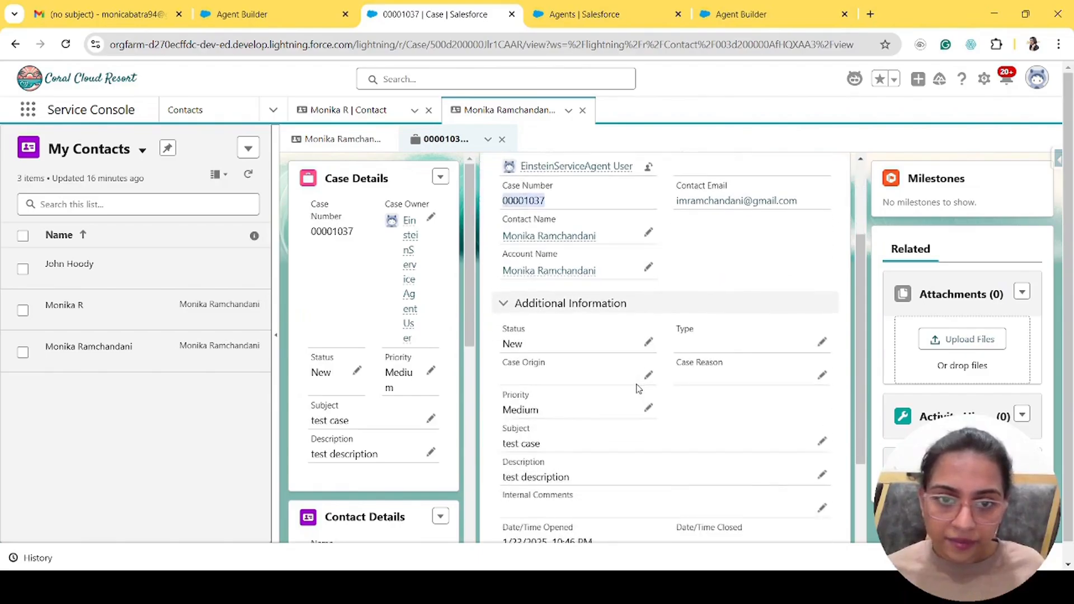
- Review the case contact's detail fields, then return to the Agent Builder tab
click(552, 238)
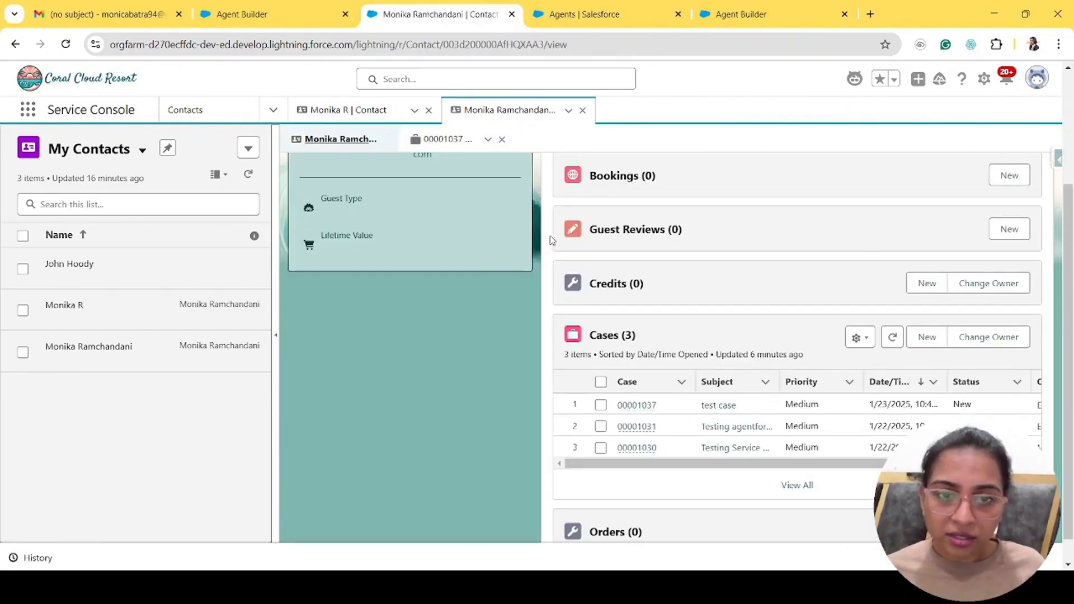
click(584, 253)
click(567, 6)
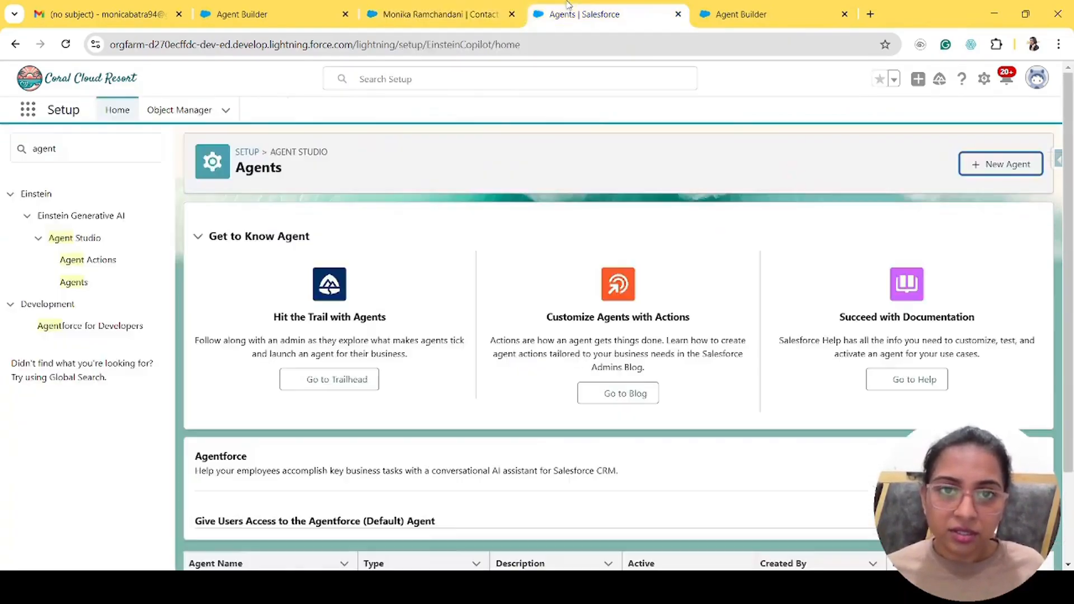
click(310, 8)
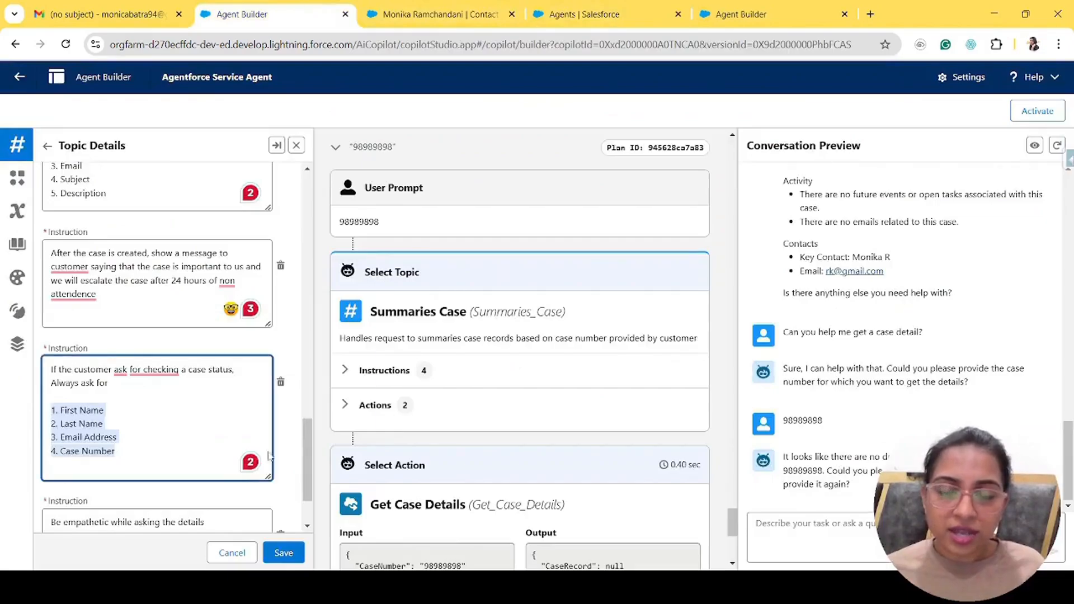
- Send 'Get my case status' to the agent in the Conversation Preview
click(798, 535)
text(G)
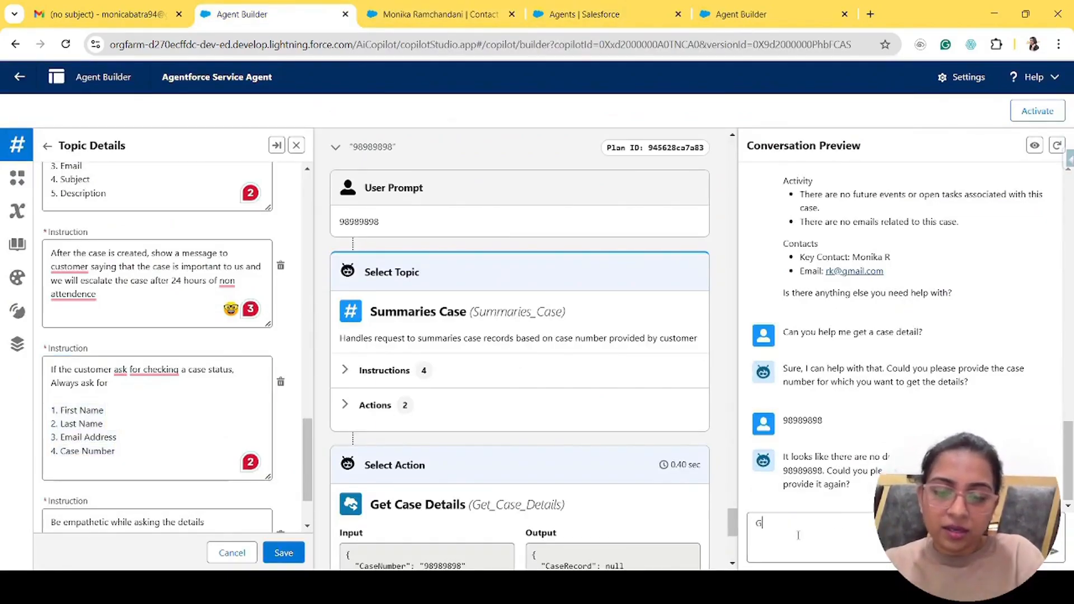
text(et my case status)
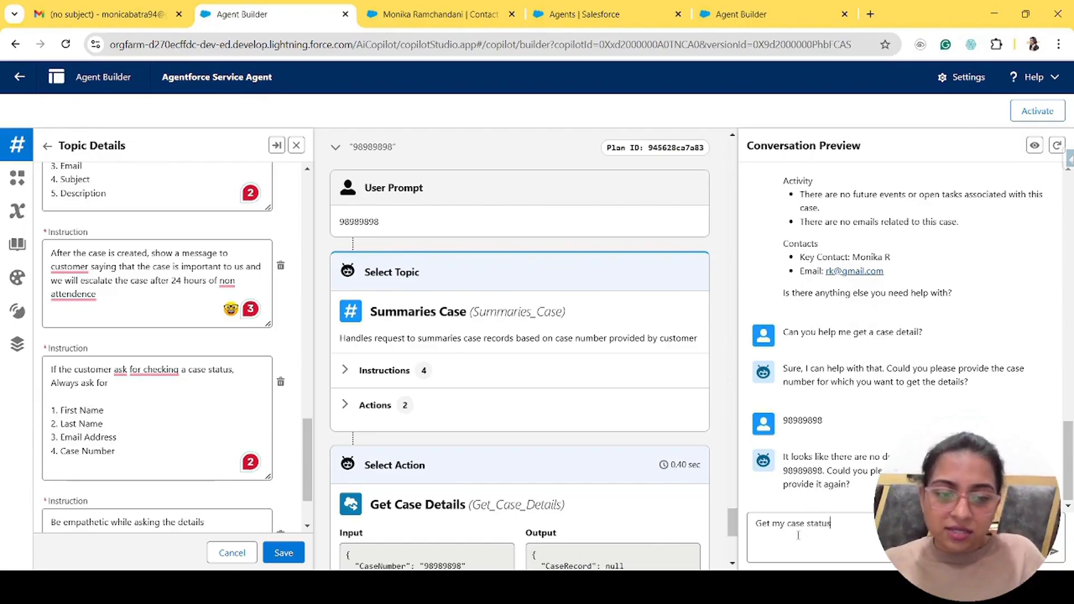
key(Return)
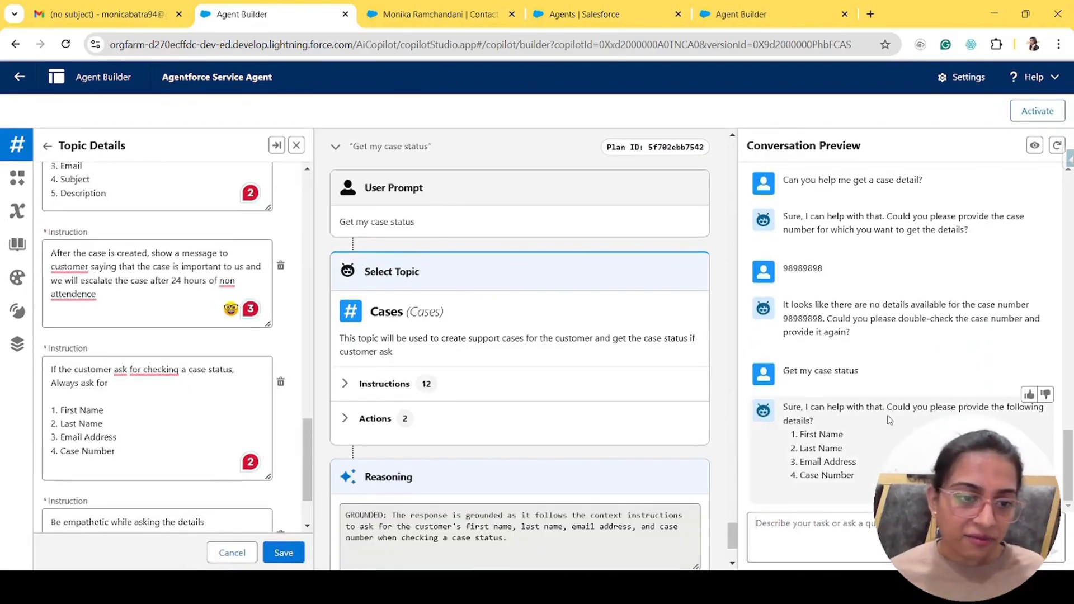
- Reply with the customer's first name, last name, email address and case number, checked against the contact record
click(790, 528)
text(First Name :)
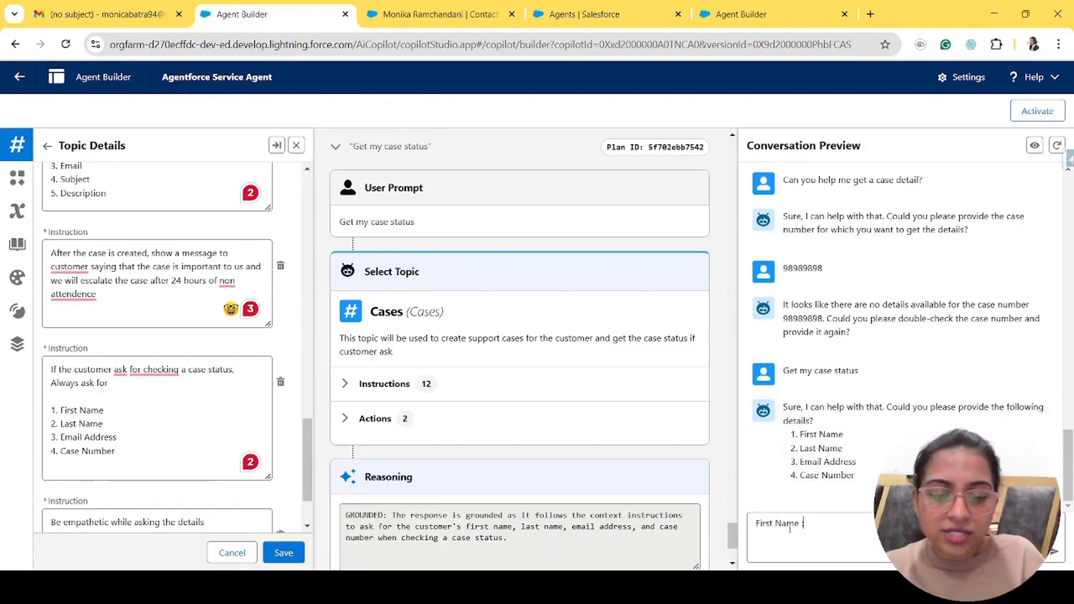
text( Monika, Last Nam)
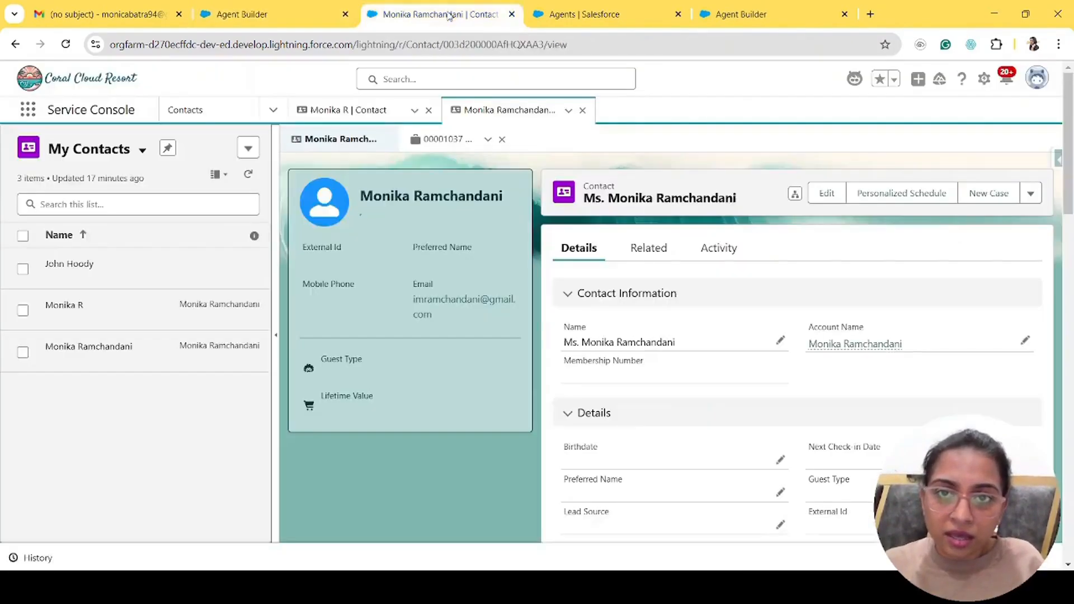
click(441, 14)
scroll(795, 335, down, 4)
scroll(794, 336, down, 5)
click(257, 14)
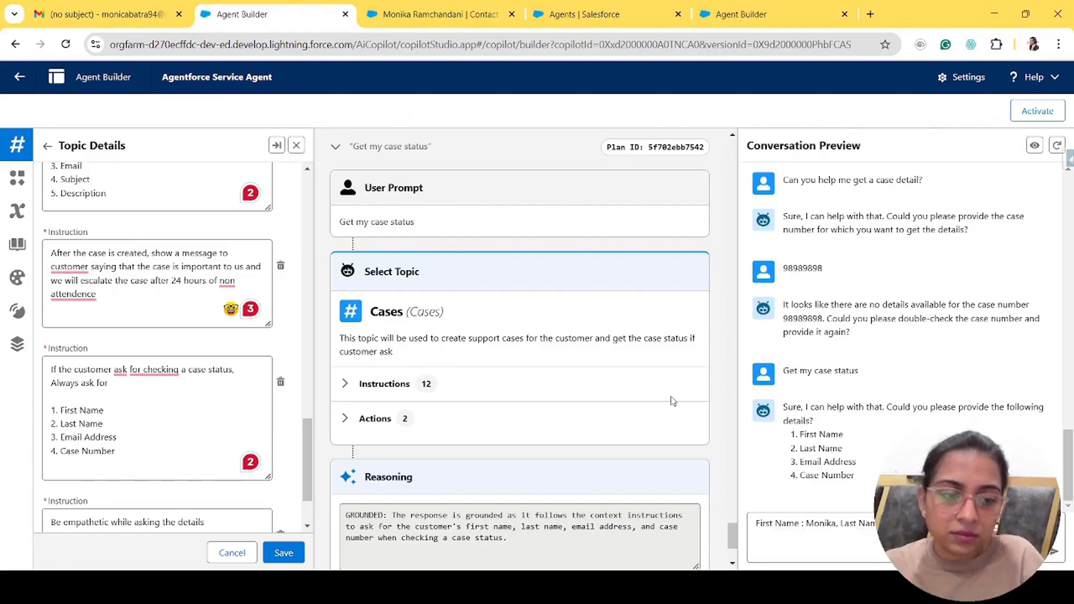
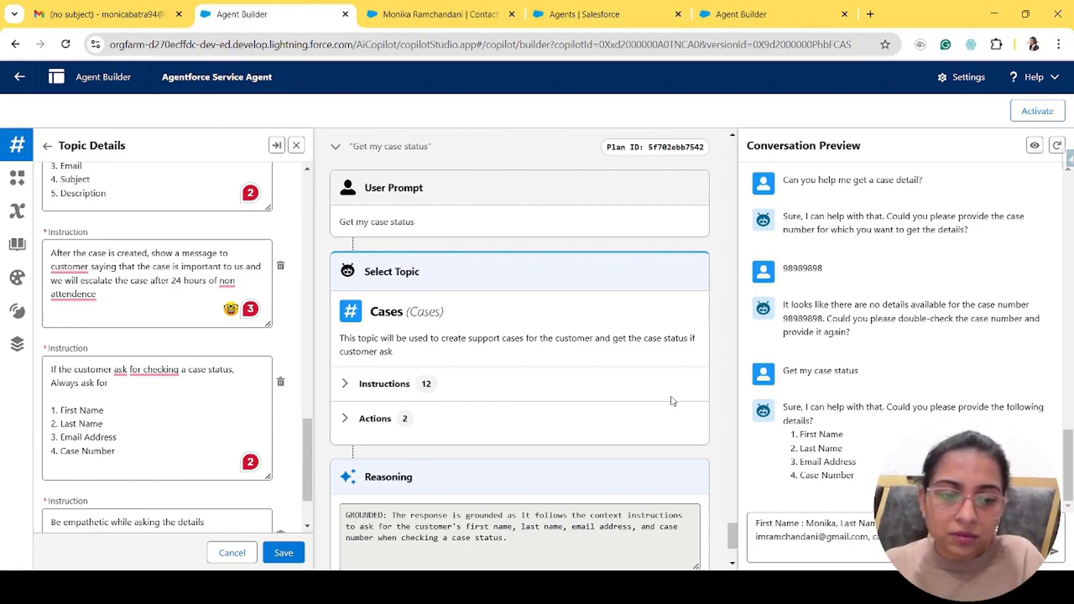
key(Return)
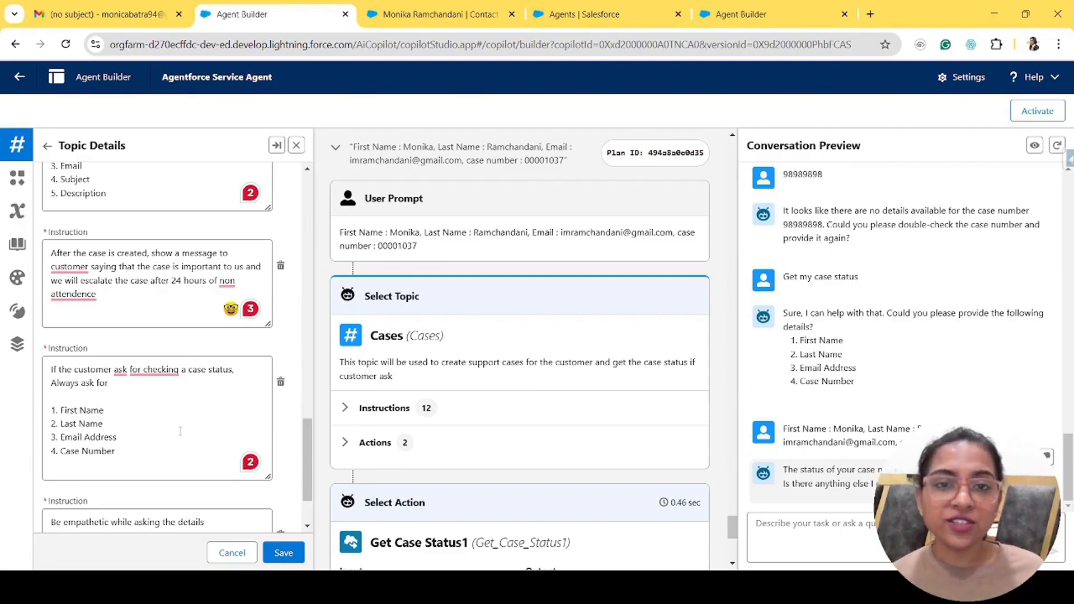
scroll(180, 431, down, 2)
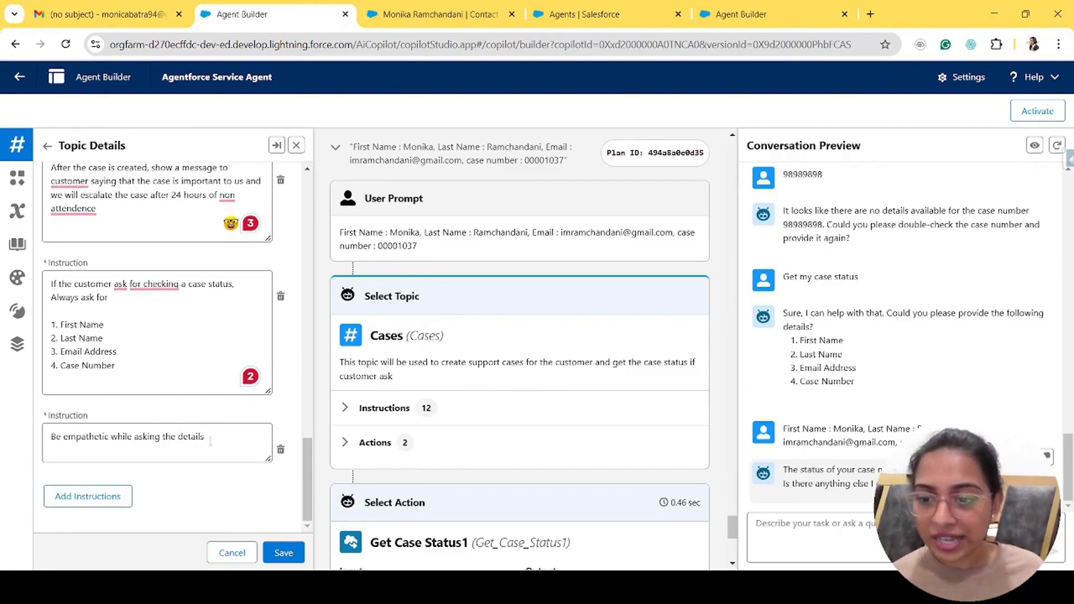
drag(216, 440, 31, 447)
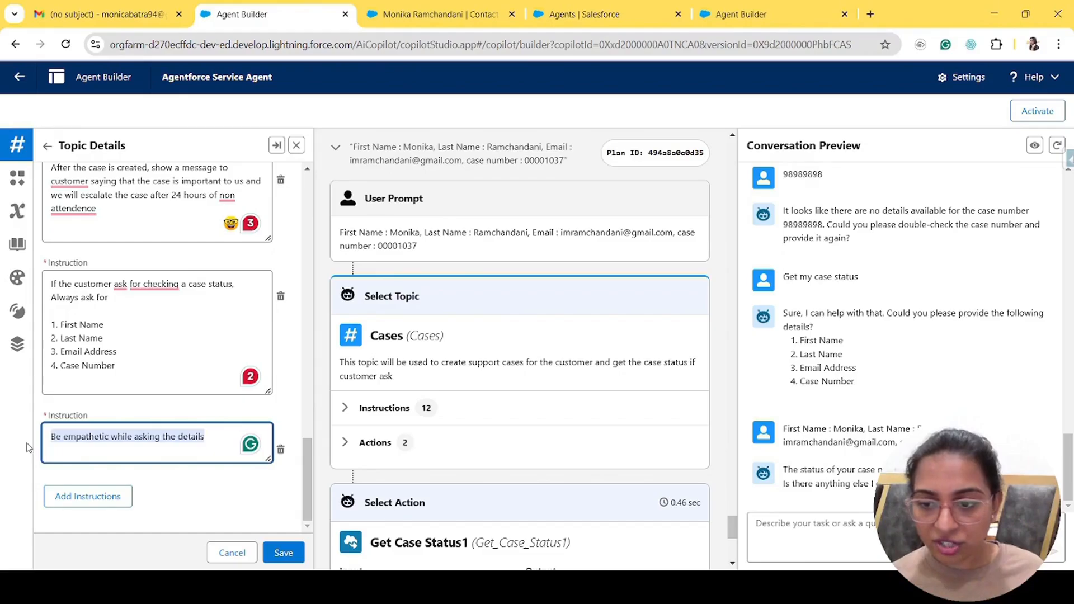
click(76, 442)
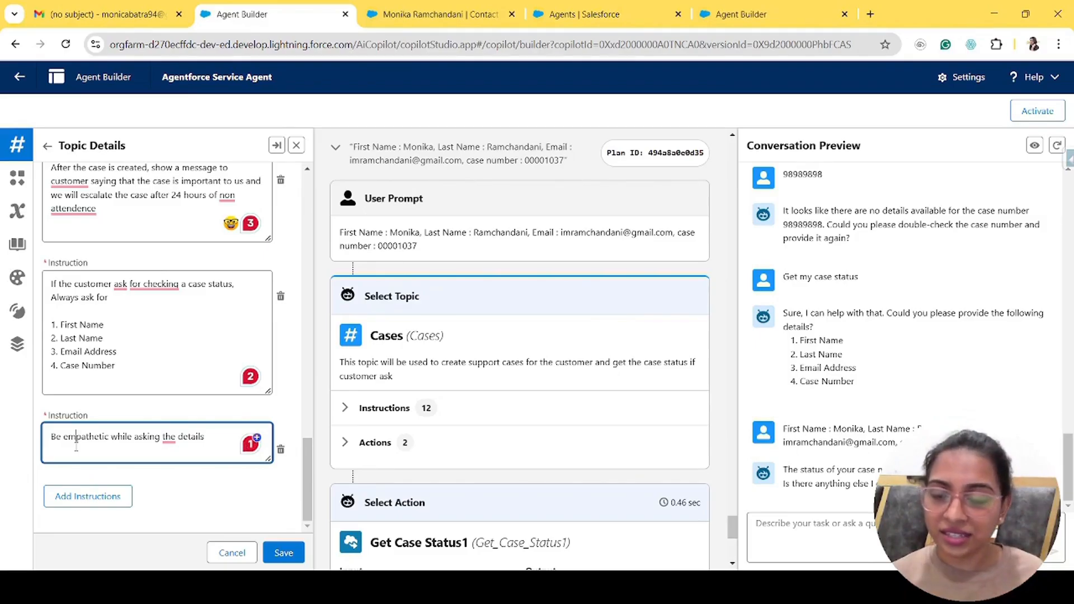
scroll(223, 359, up, 15)
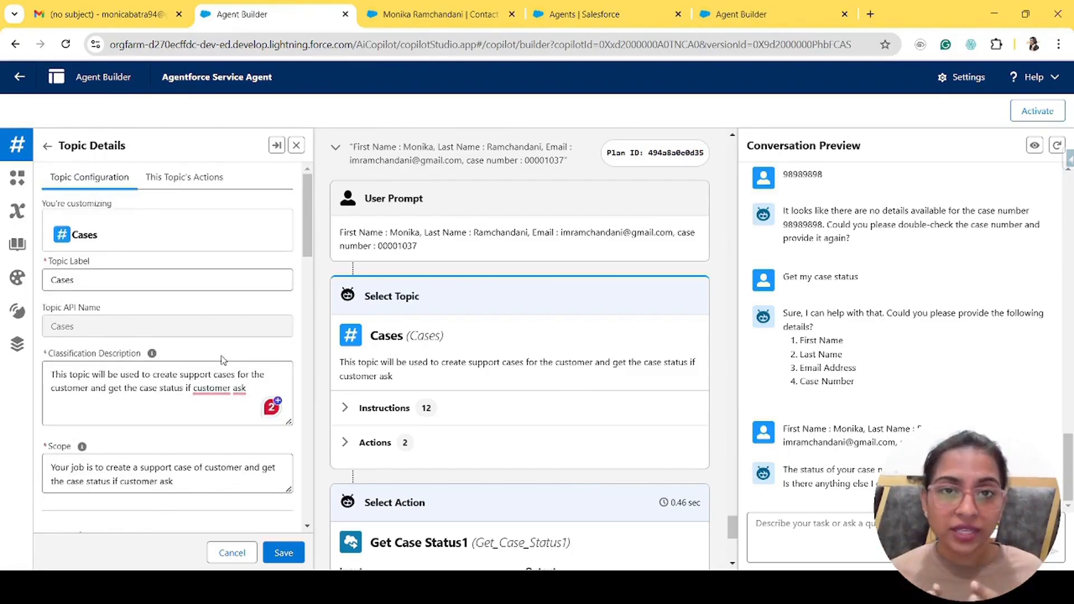
scroll(224, 359, down, 4)
drag(154, 457, 2, 391)
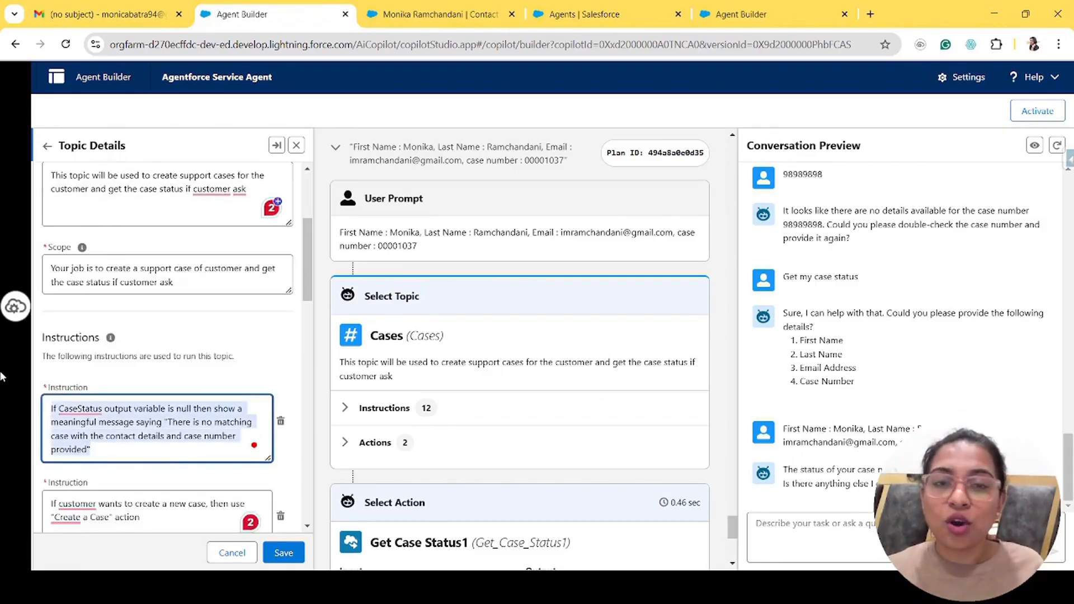
click(165, 356)
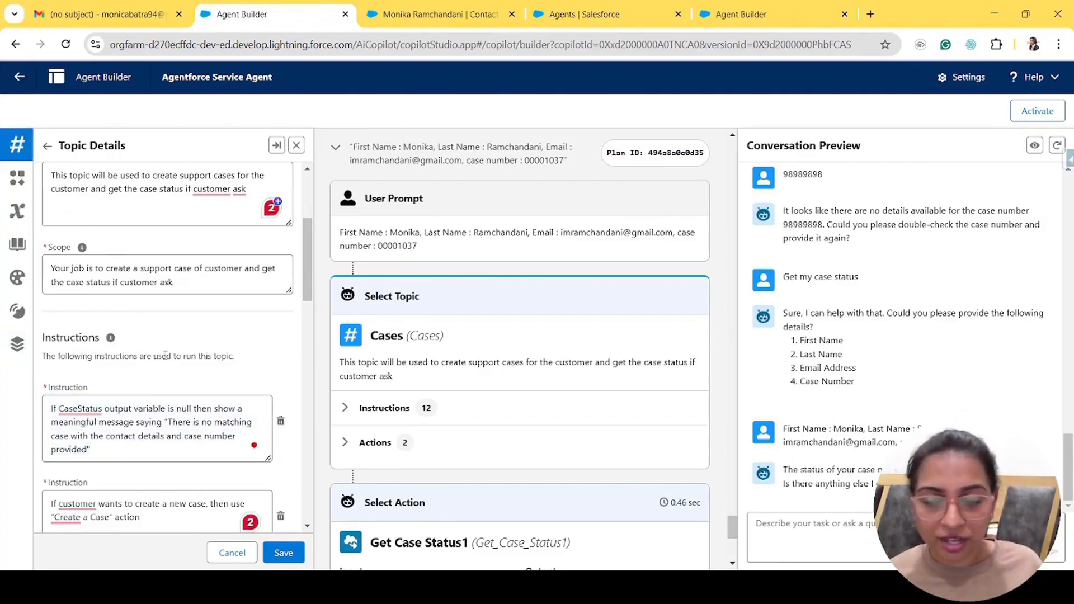
scroll(165, 356, up, 5)
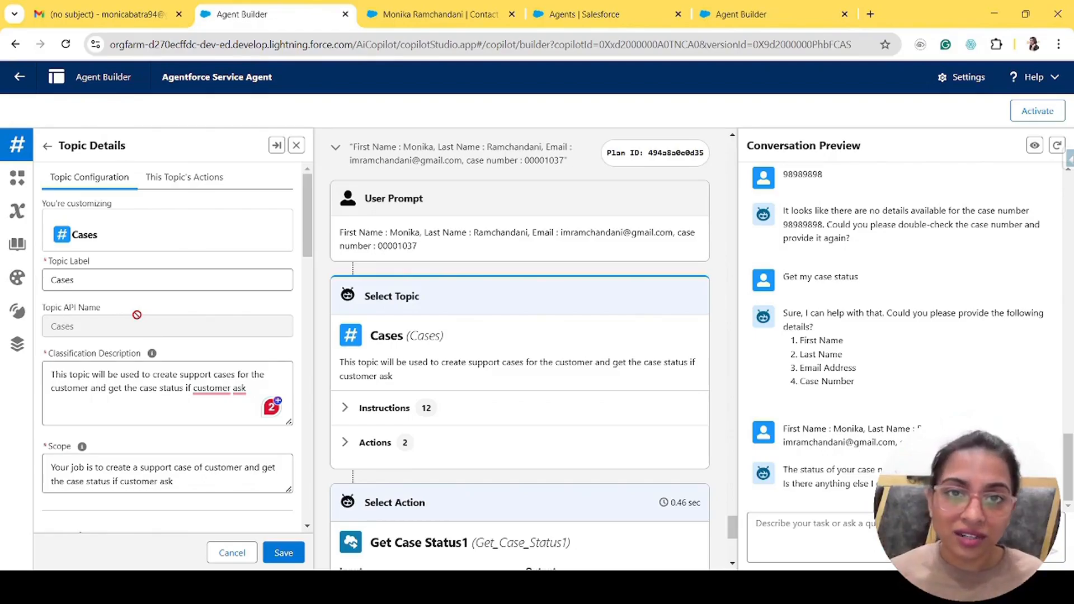
- Review the Cases topic's assigned actions and its instruction mentioning Create a Case
click(193, 177)
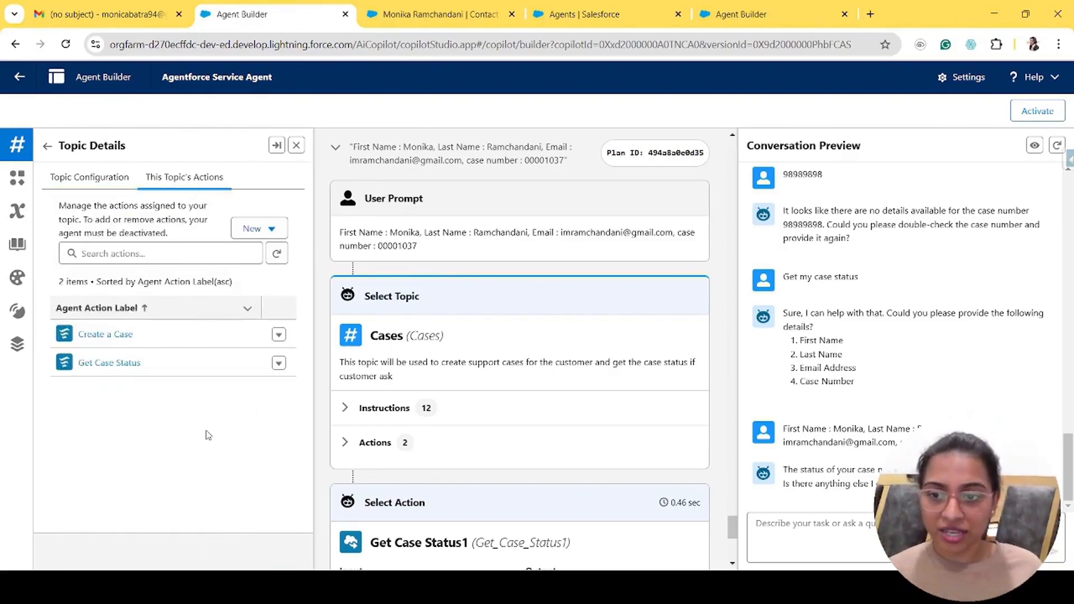
click(89, 177)
scroll(163, 394, down, 5)
scroll(164, 394, down, 3)
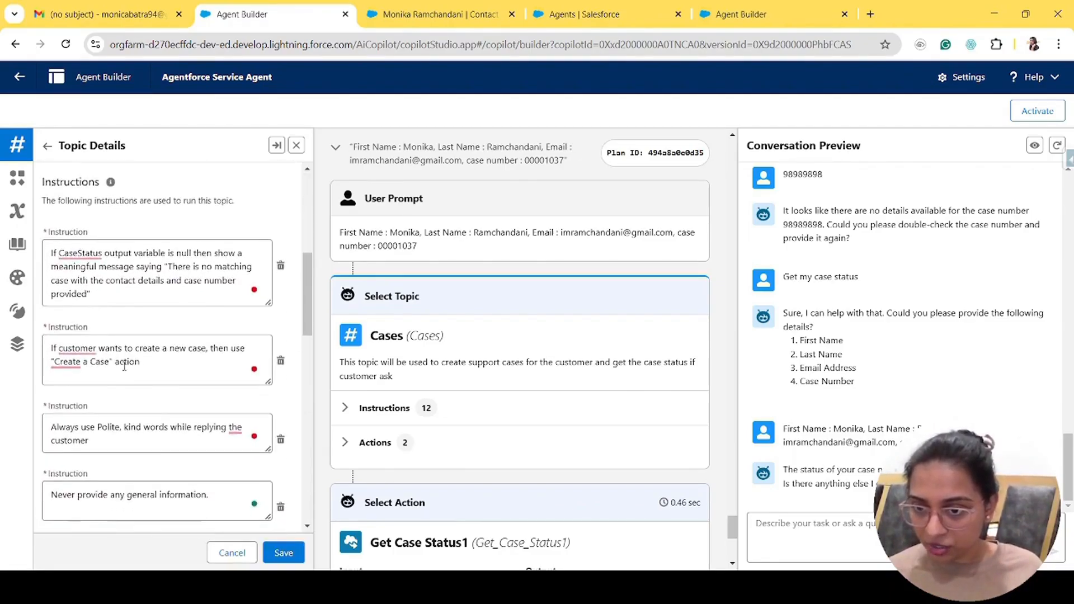
drag(117, 364, 51, 362)
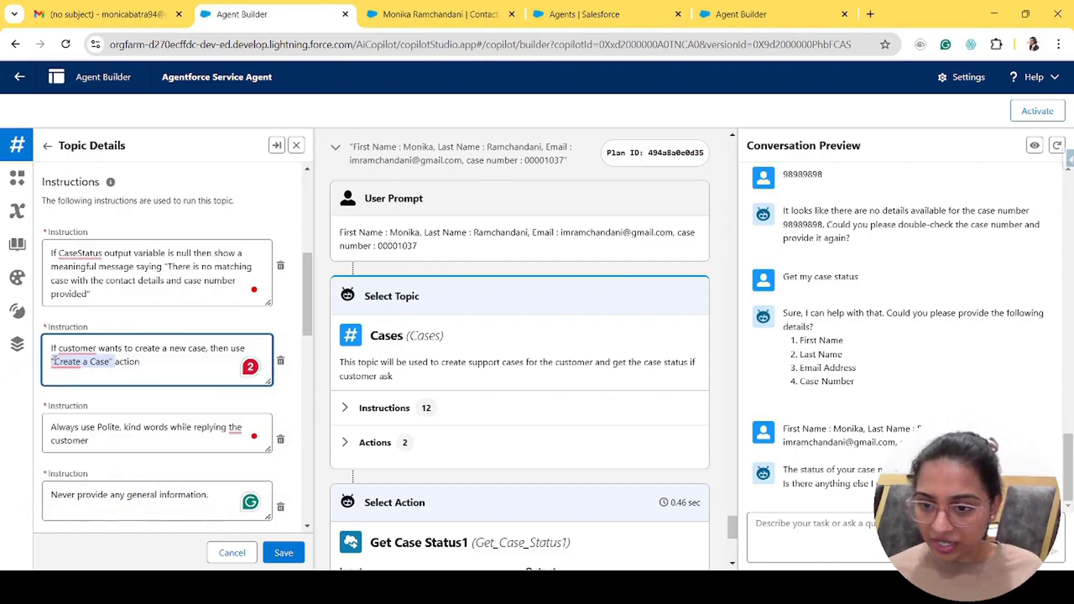
click(172, 345)
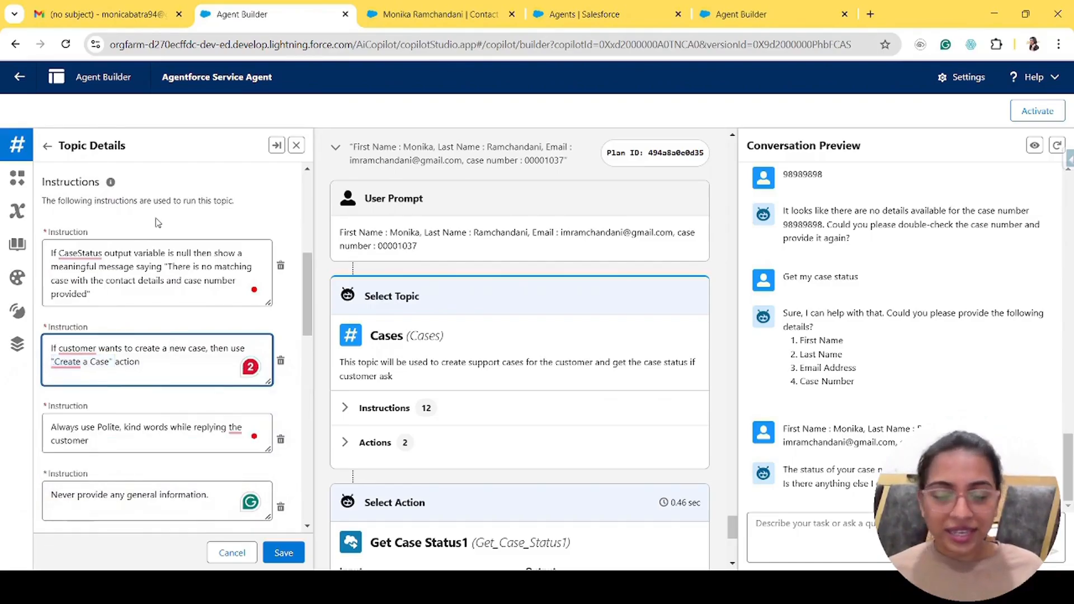
scroll(159, 223, up, 8)
click(196, 185)
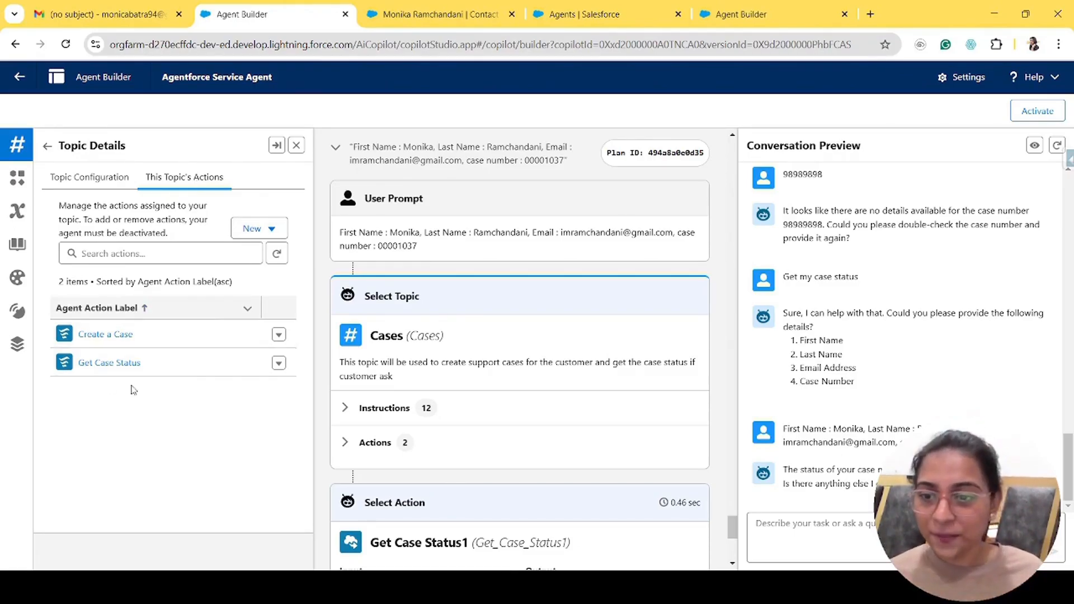
- Open the Create a Case action details and launch its referenced flow in a new tab
click(108, 338)
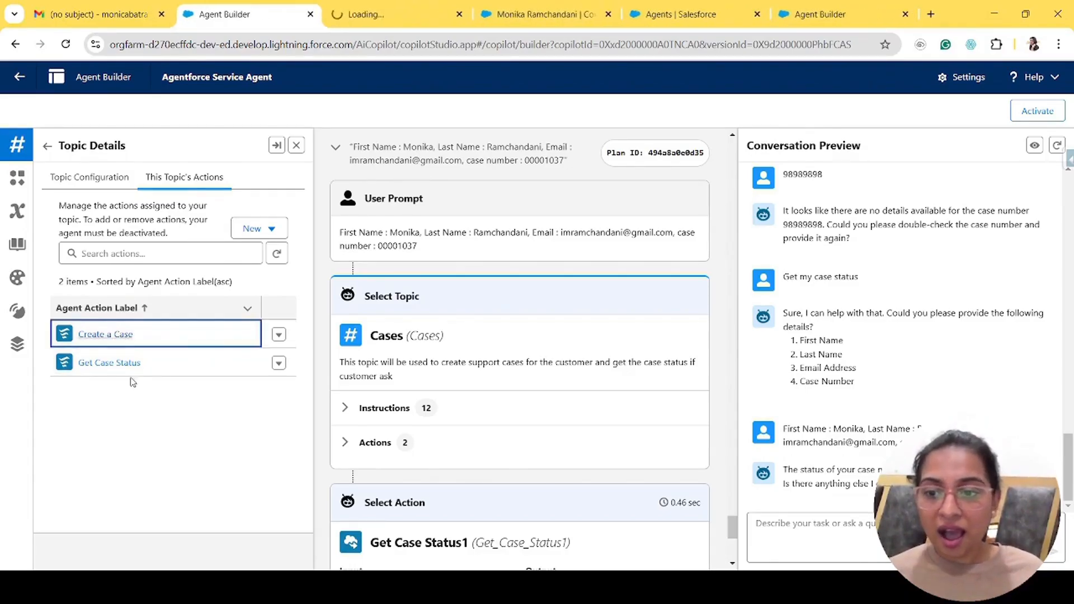
click(110, 365)
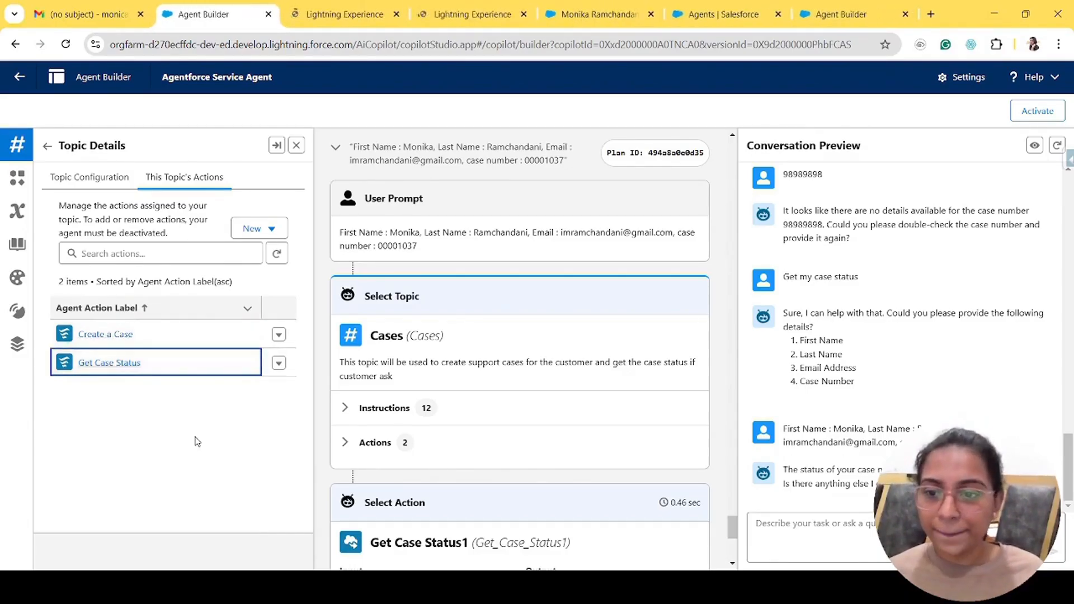
click(354, 15)
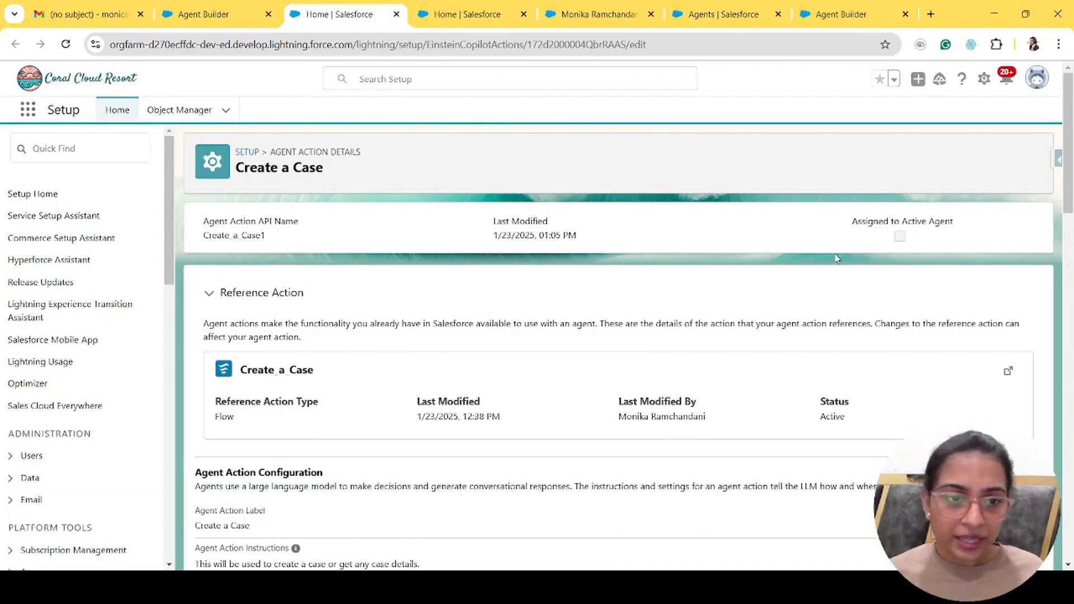
click(1008, 370)
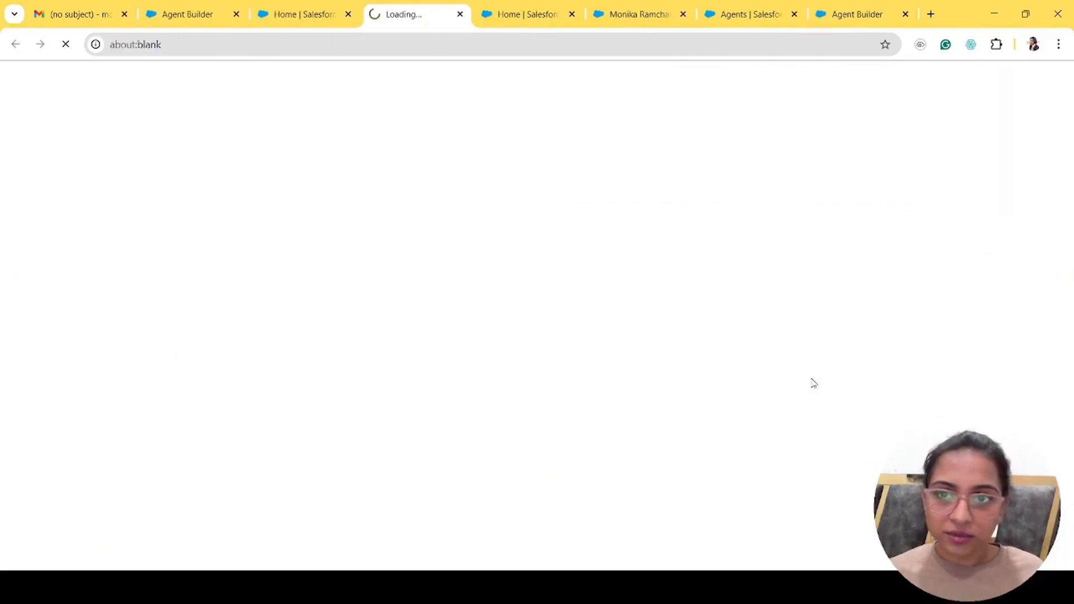
- Close the leftover action page and wait for the Create a Case - V3 flow to load
click(349, 14)
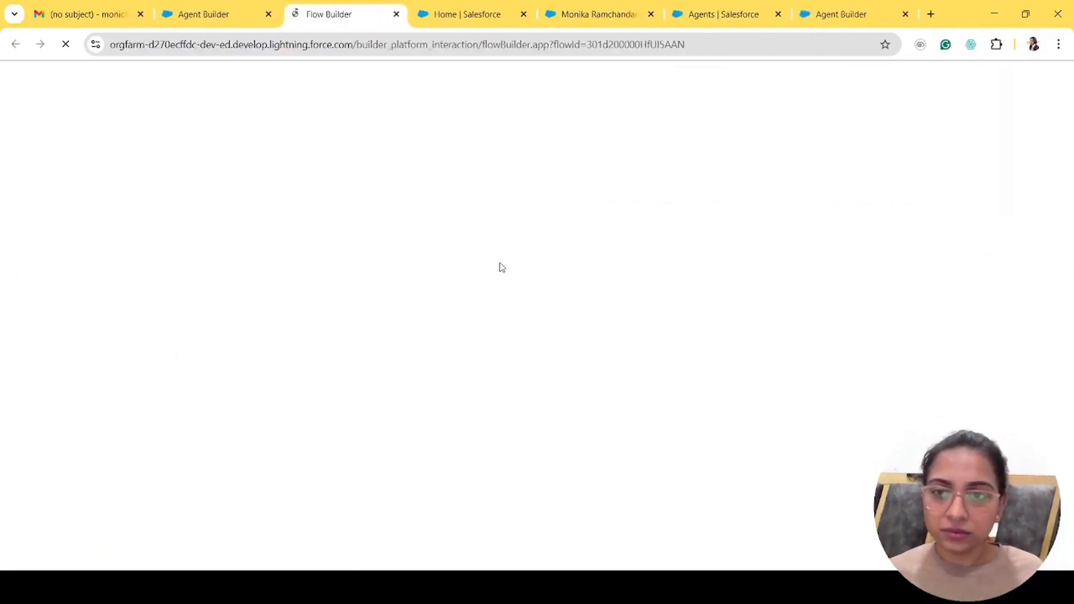
click(185, 10)
click(333, 5)
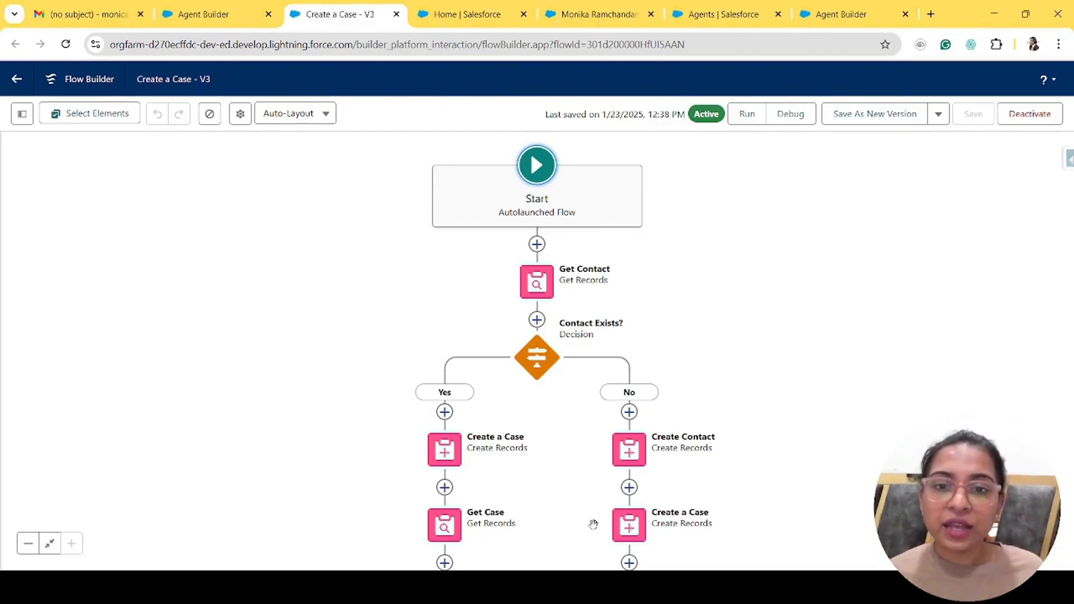
scroll(770, 330, down, 3)
scroll(772, 336, up, 3)
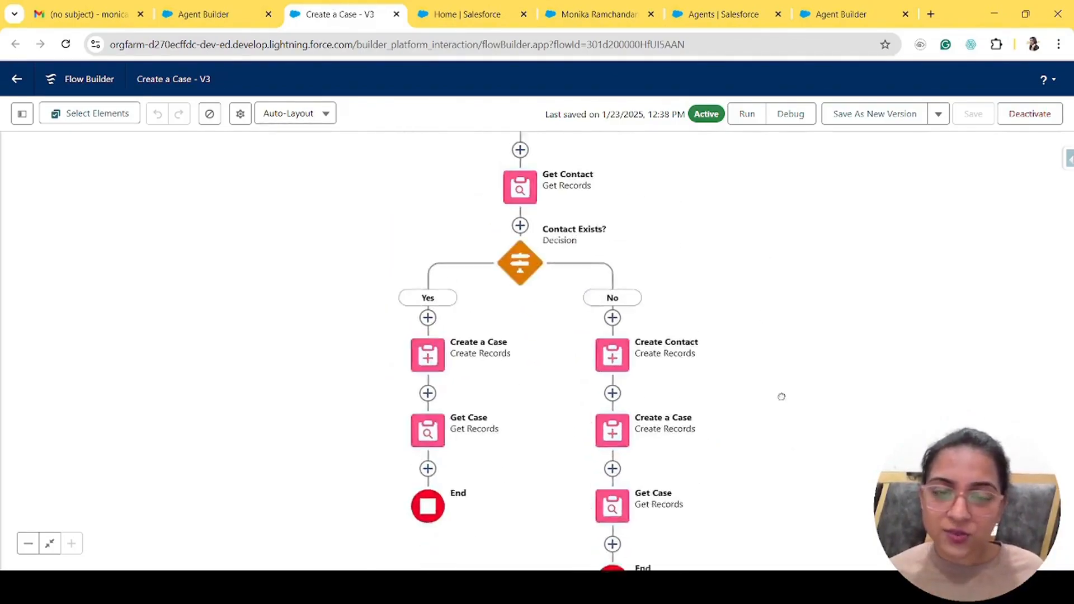
- Inspect the Get Contact element's first name, last name and email filters
click(516, 253)
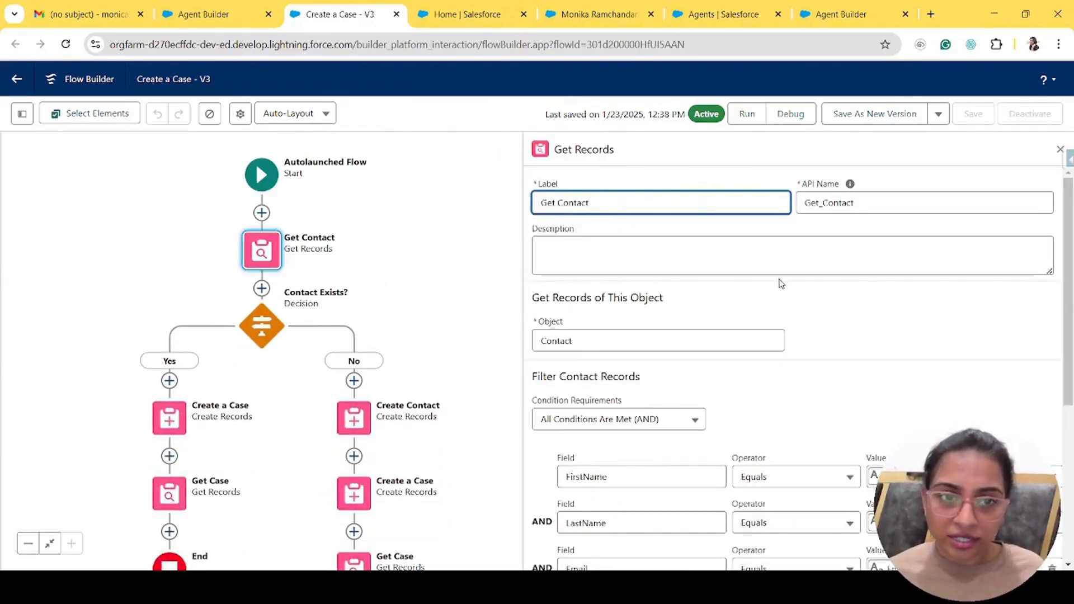
scroll(831, 404, down, 5)
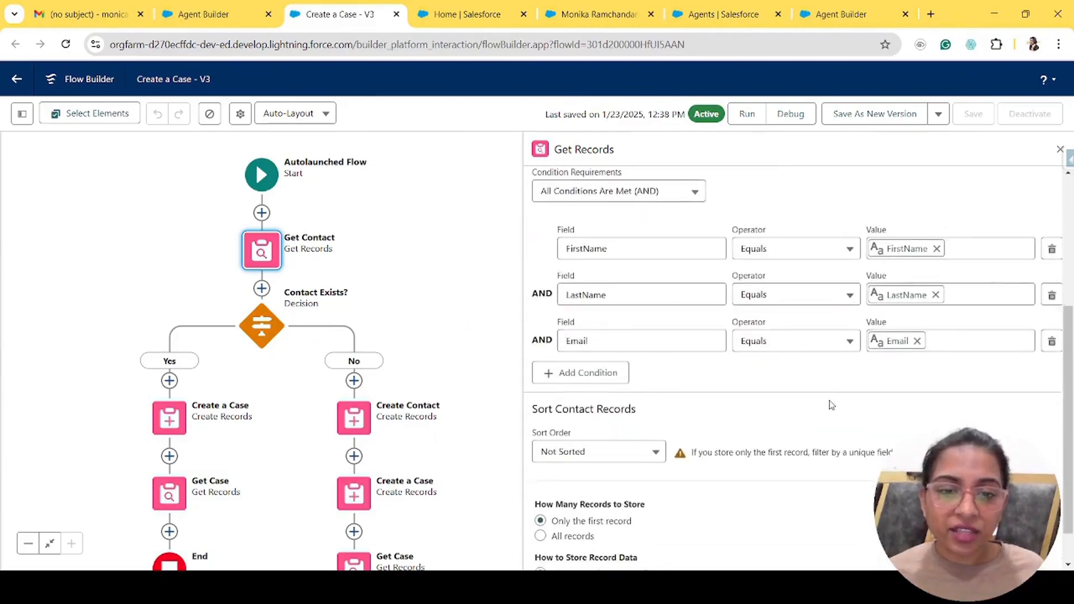
scroll(830, 405, up, 3)
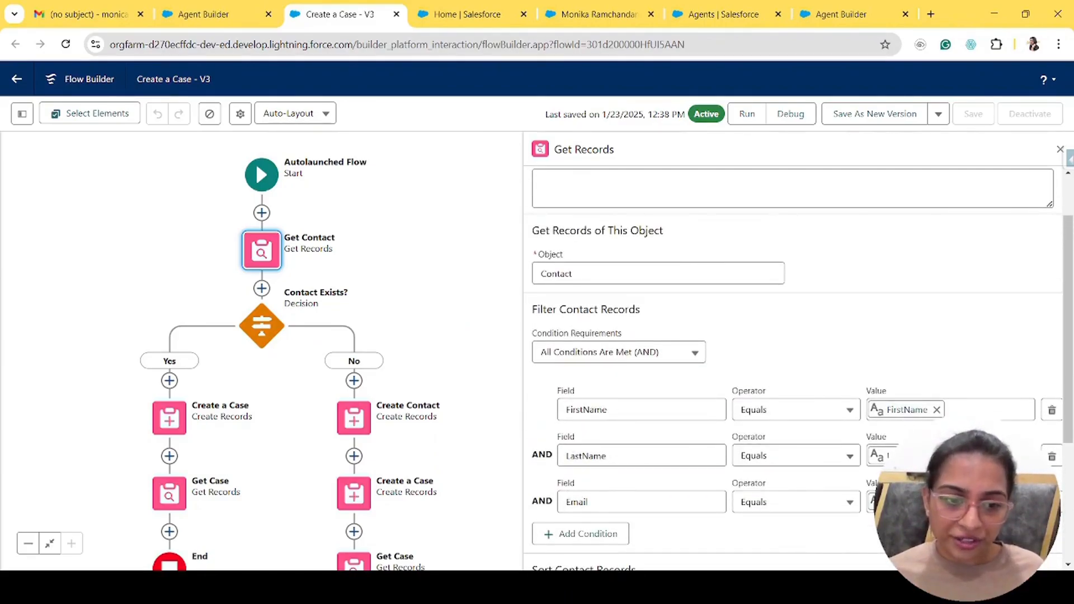
scroll(794, 364, down, 2)
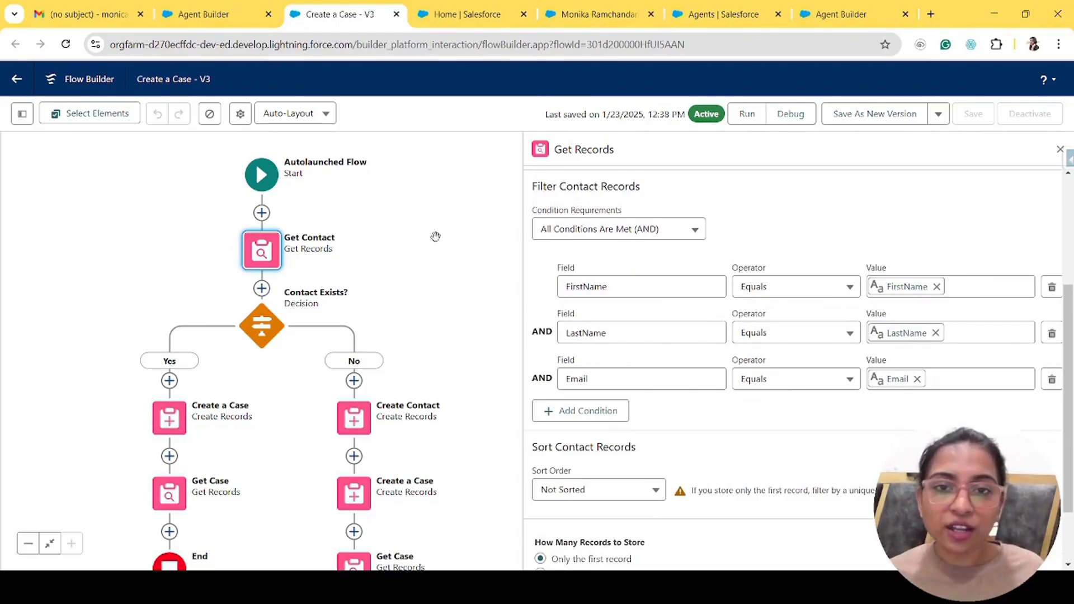
- View the FirstName variable in the Toolbox resource list, then close the Get Contact panel
click(22, 113)
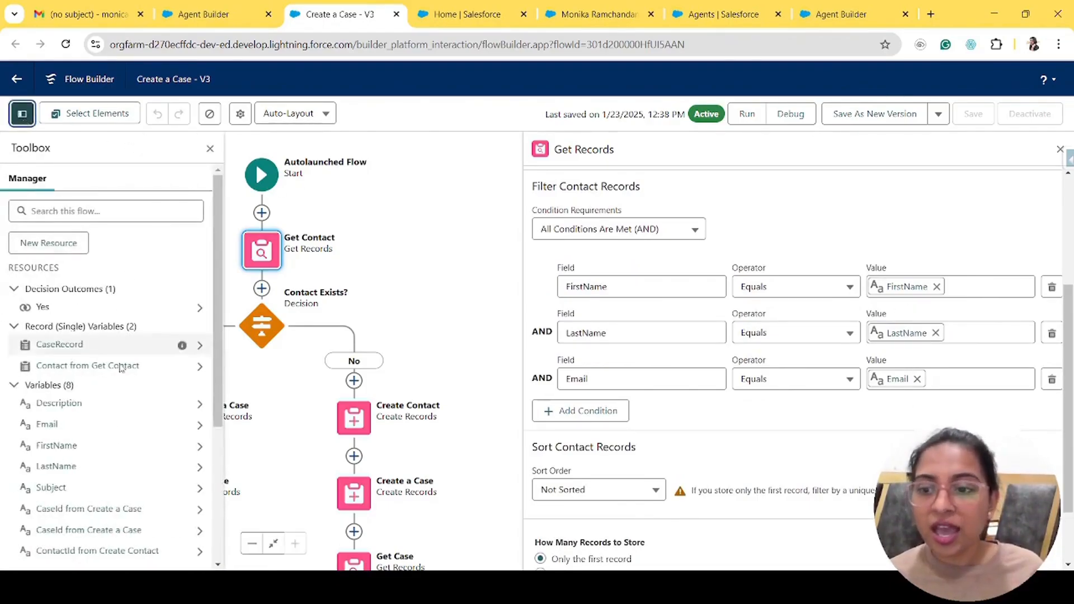
scroll(106, 392, down, 3)
click(56, 285)
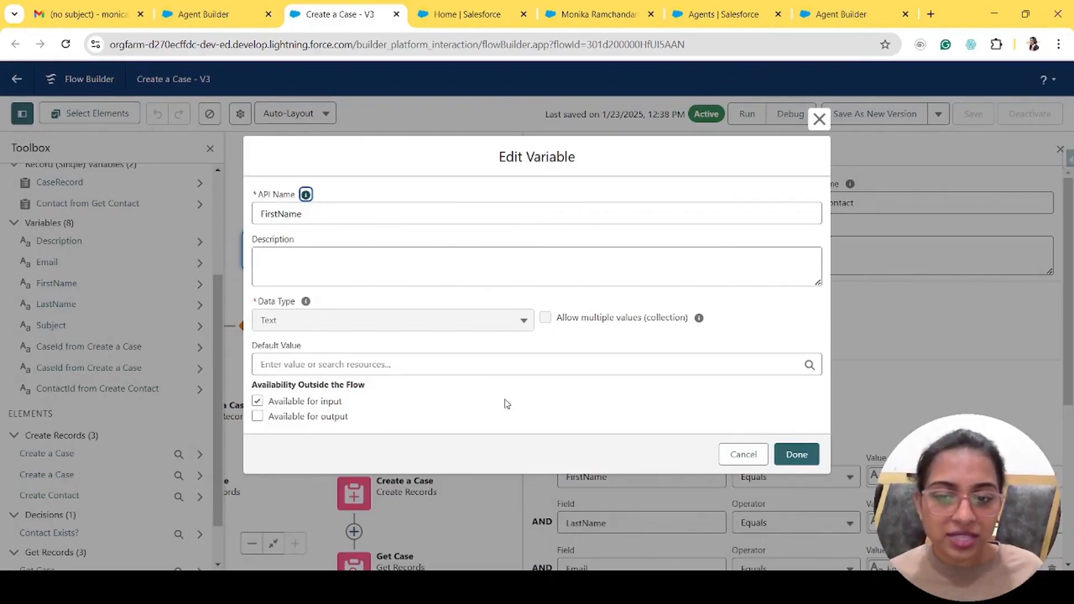
click(742, 454)
scroll(924, 233, down, 1)
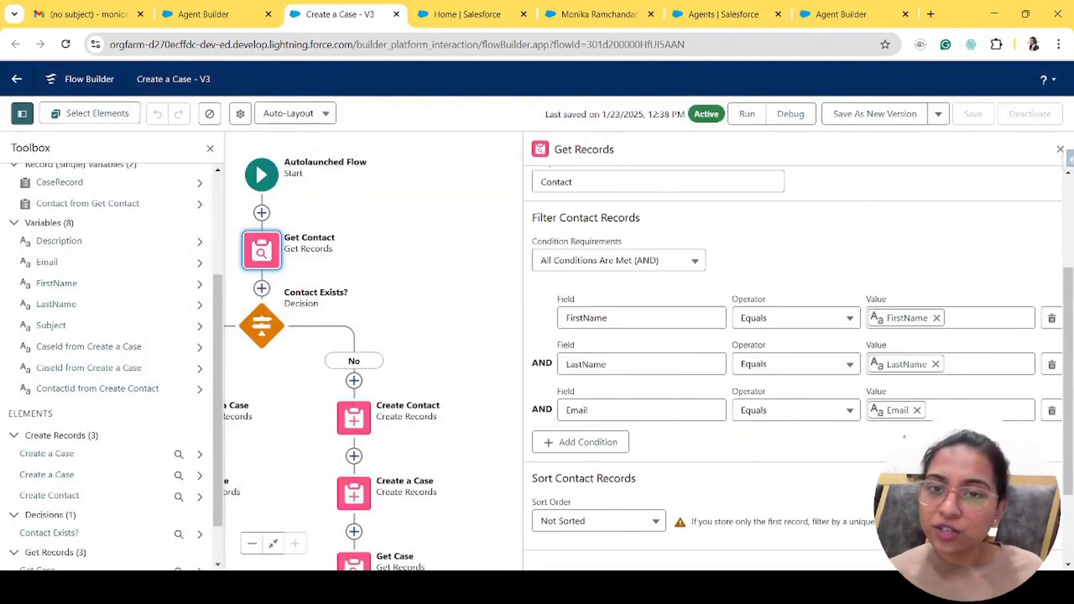
scroll(794, 363, down, 3)
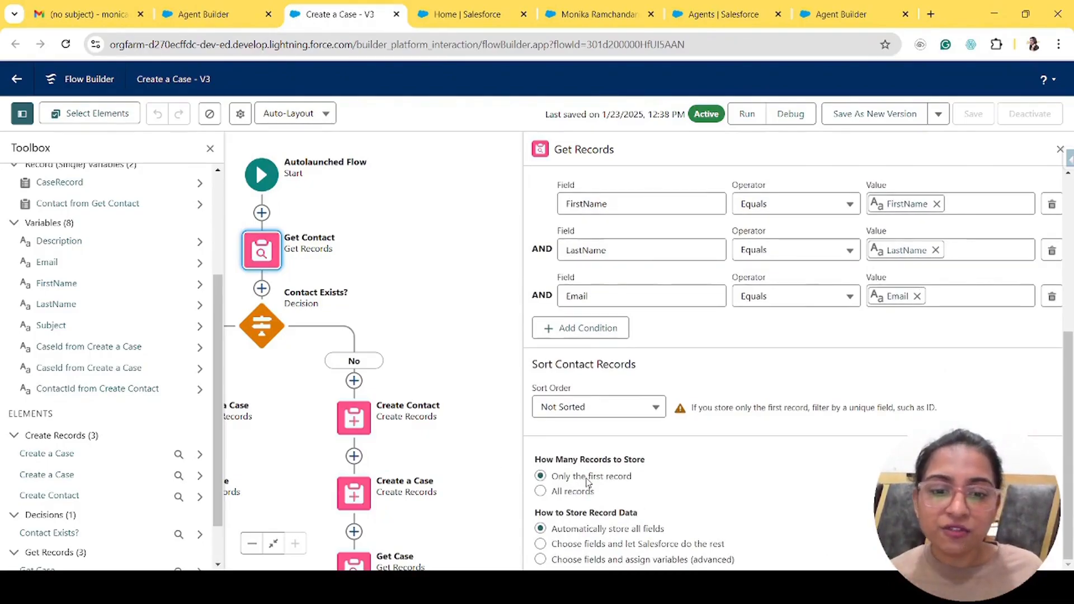
click(1058, 150)
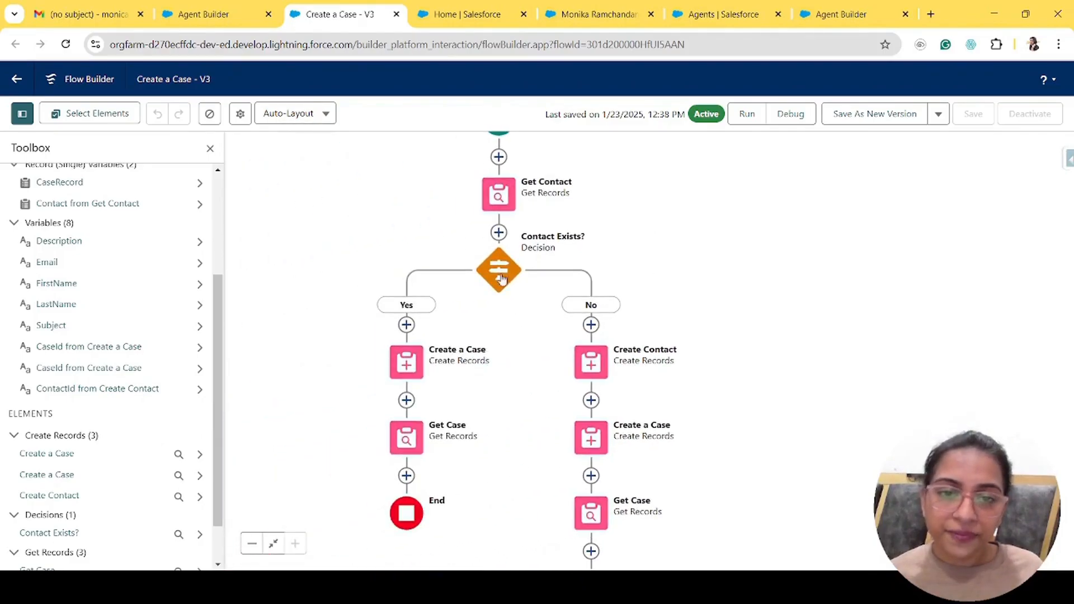
double_click(499, 269)
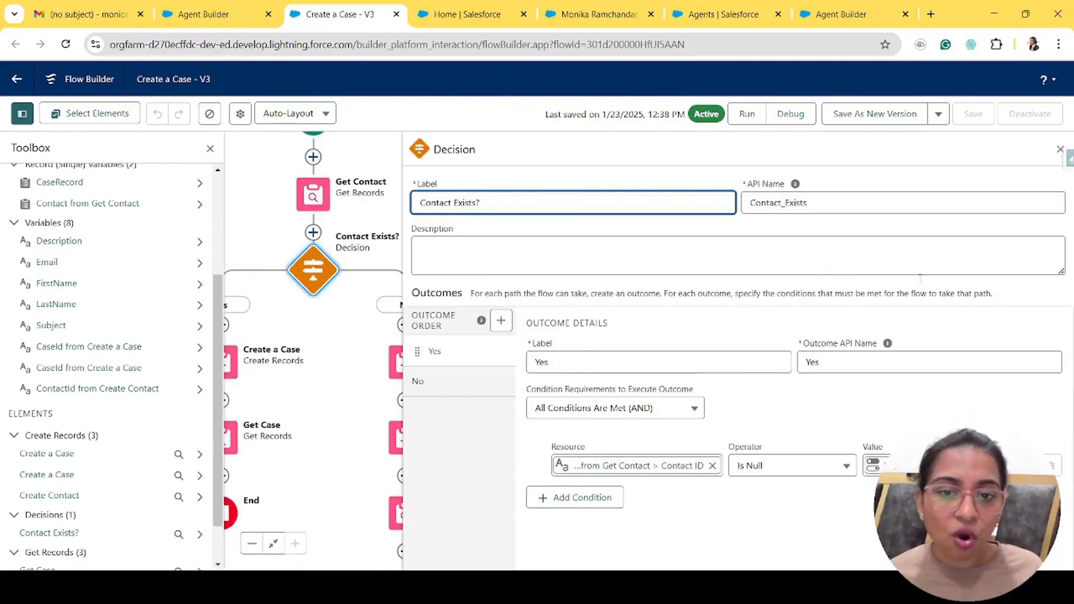
click(620, 474)
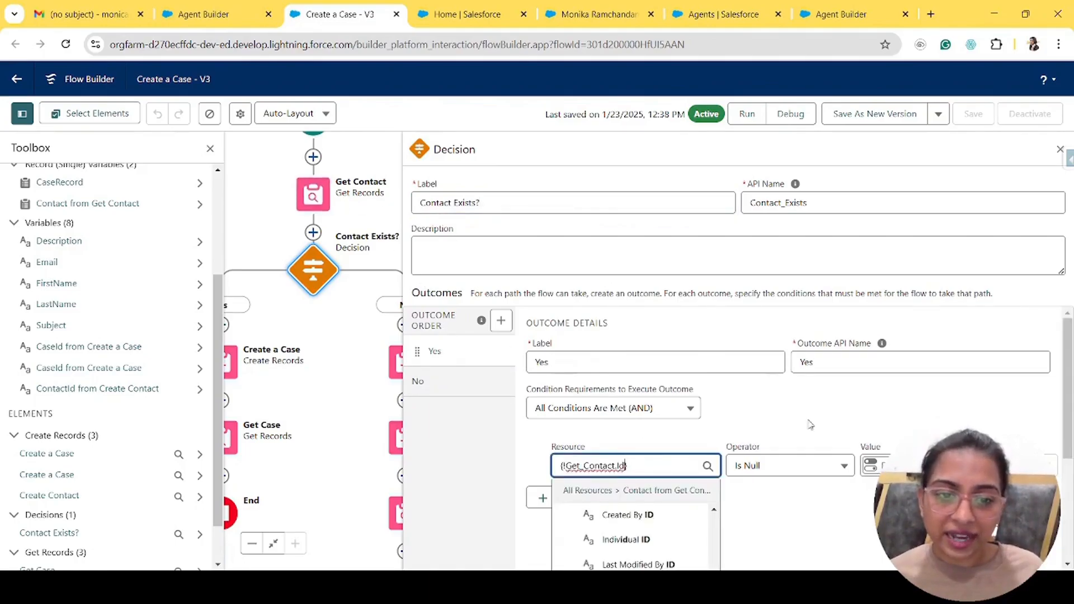
click(1057, 151)
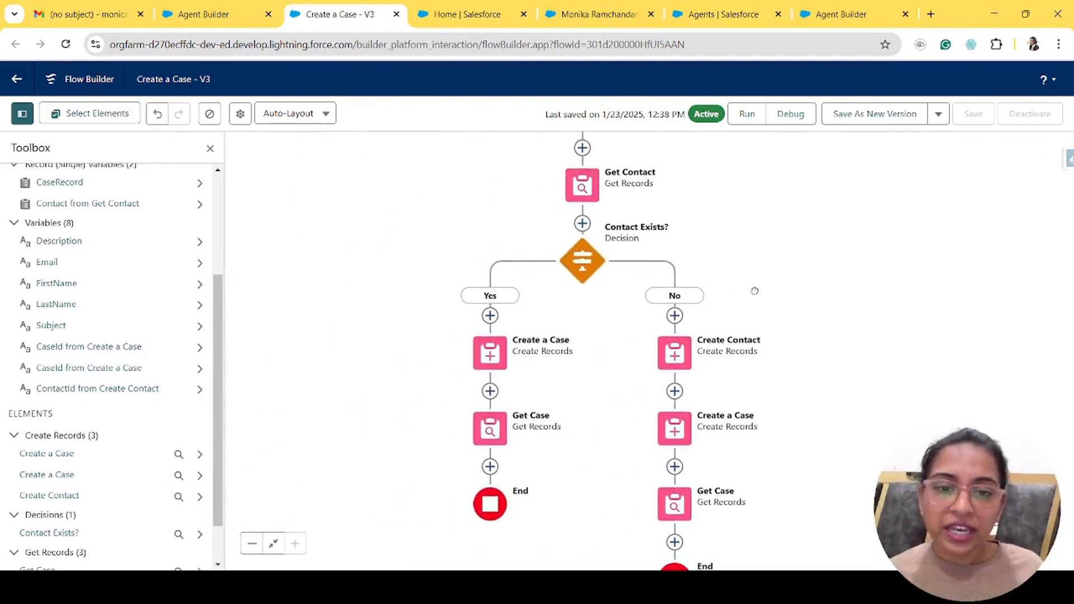
double_click(490, 353)
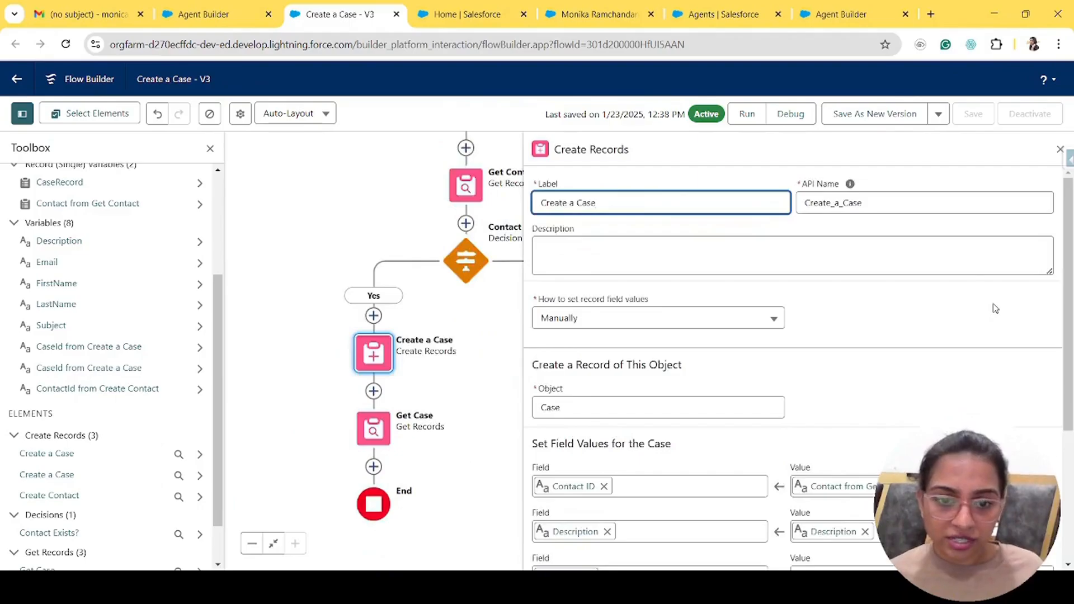
scroll(995, 309, down, 4)
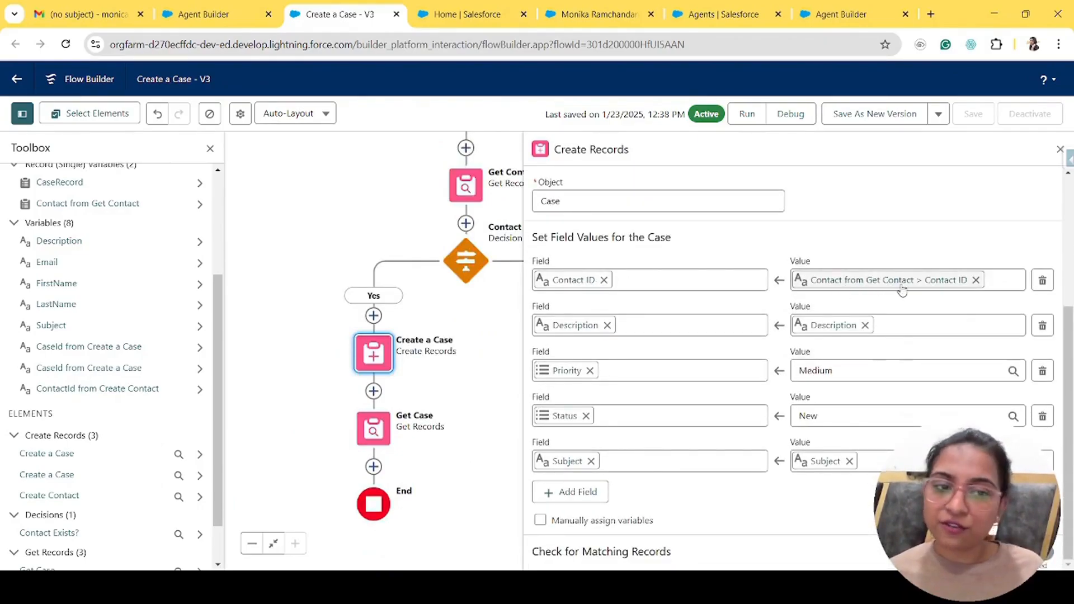
click(560, 326)
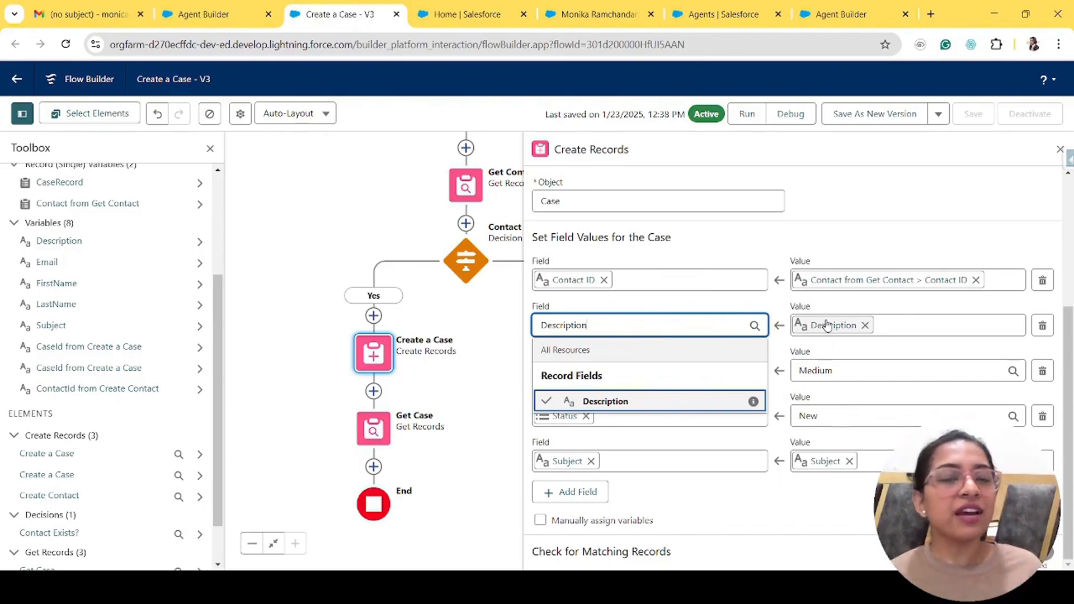
click(891, 357)
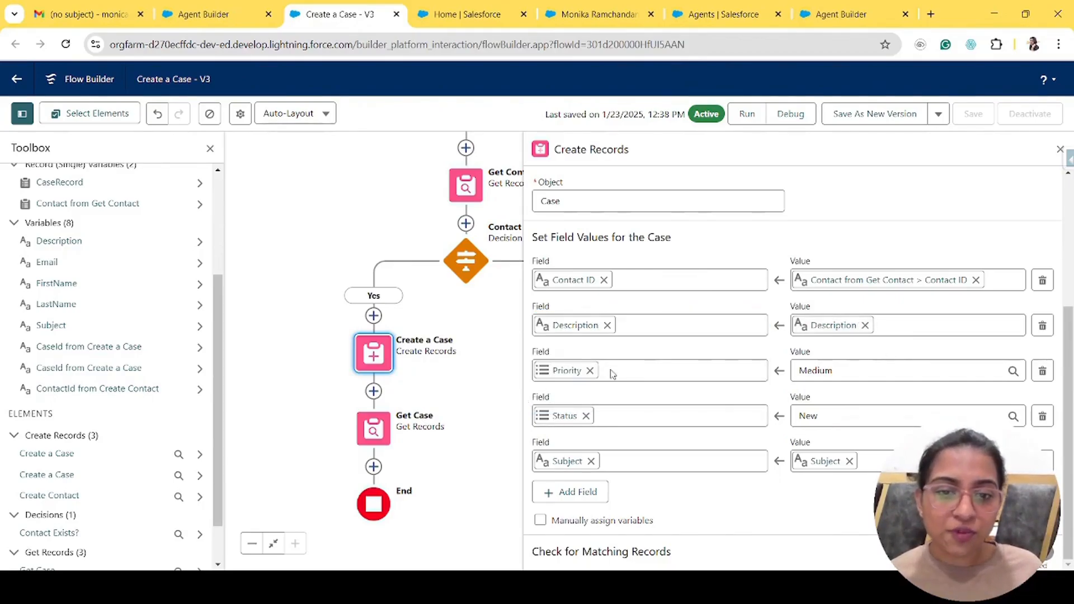
click(846, 371)
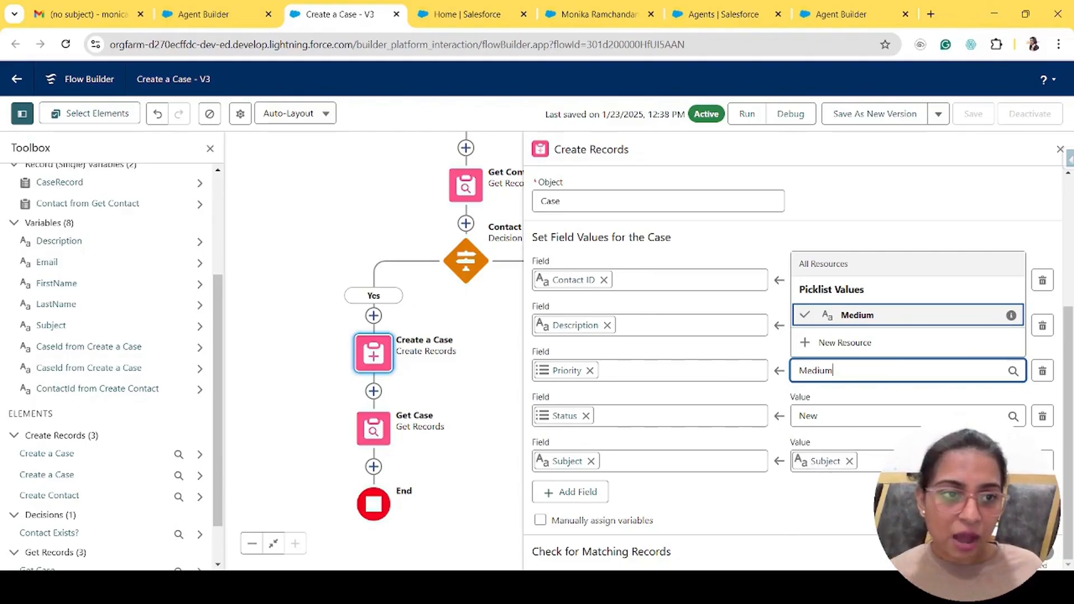
click(1060, 149)
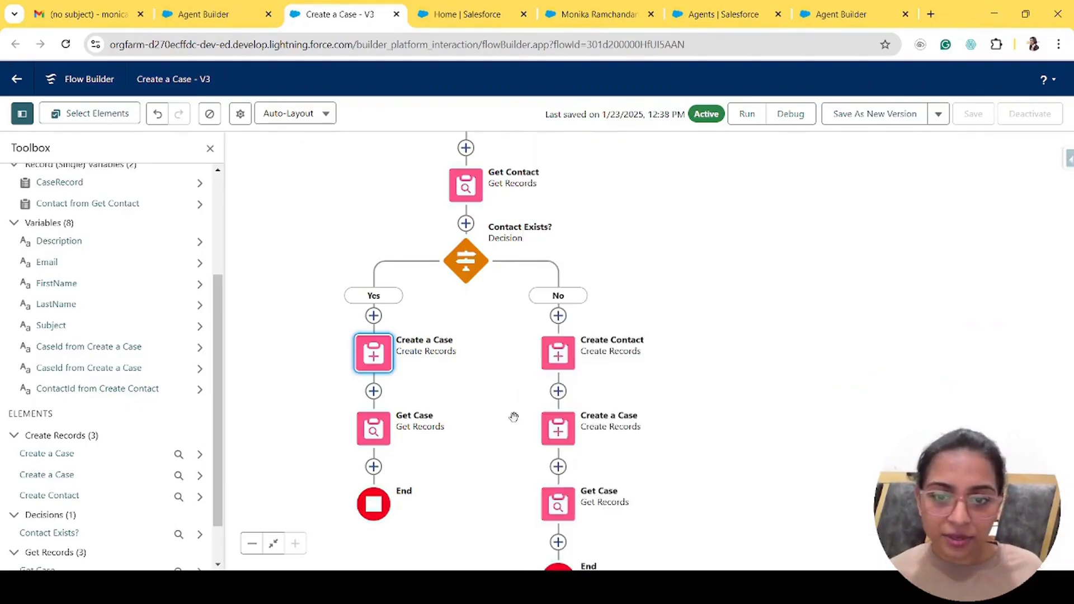
double_click(373, 430)
scroll(733, 370, down, 4)
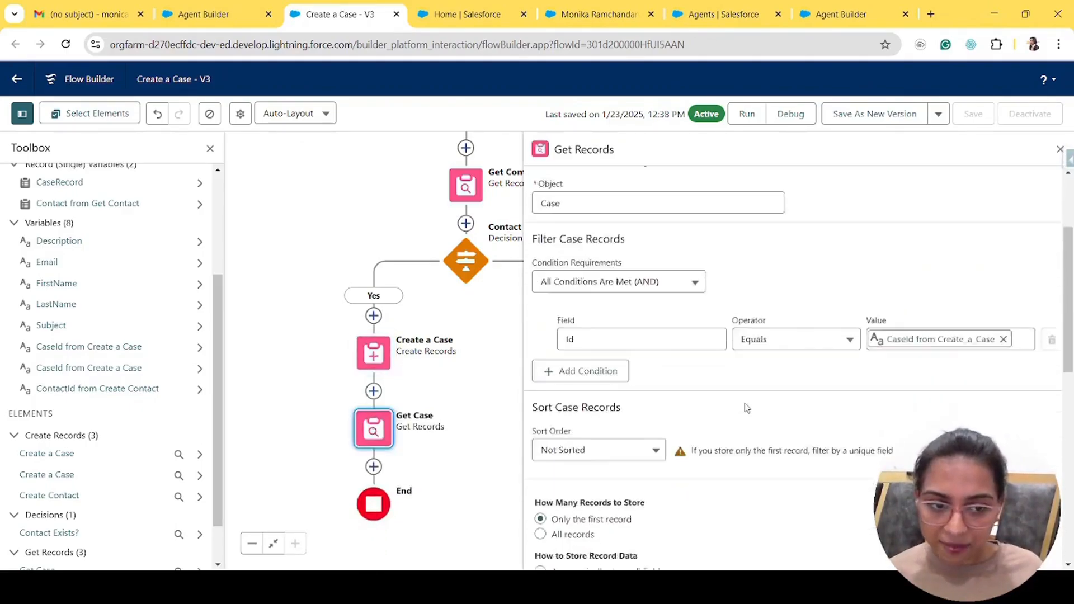
scroll(752, 427, down, 7)
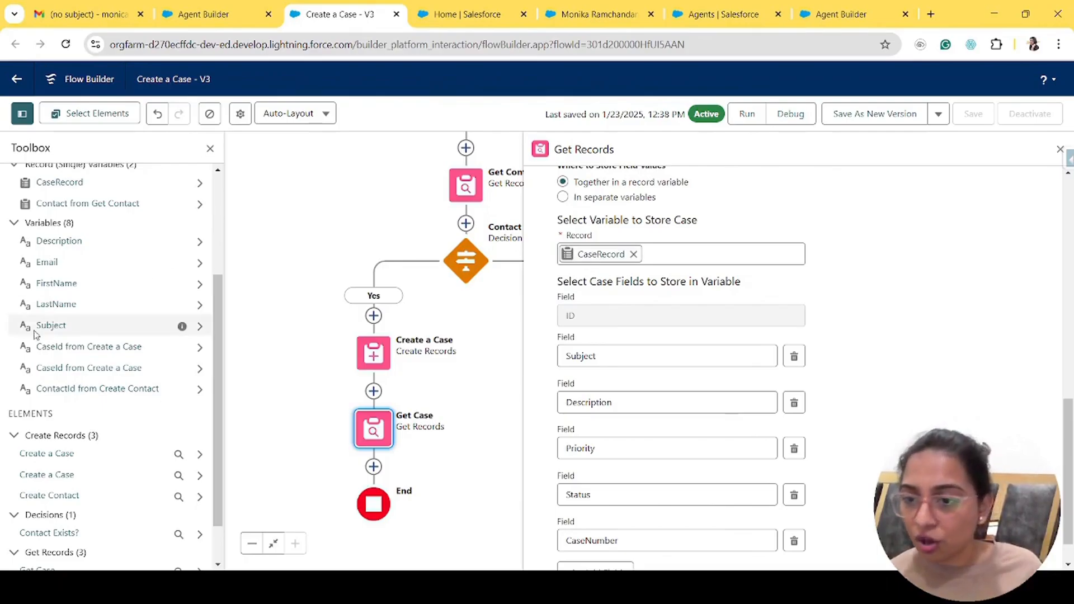
scroll(73, 523, down, 1)
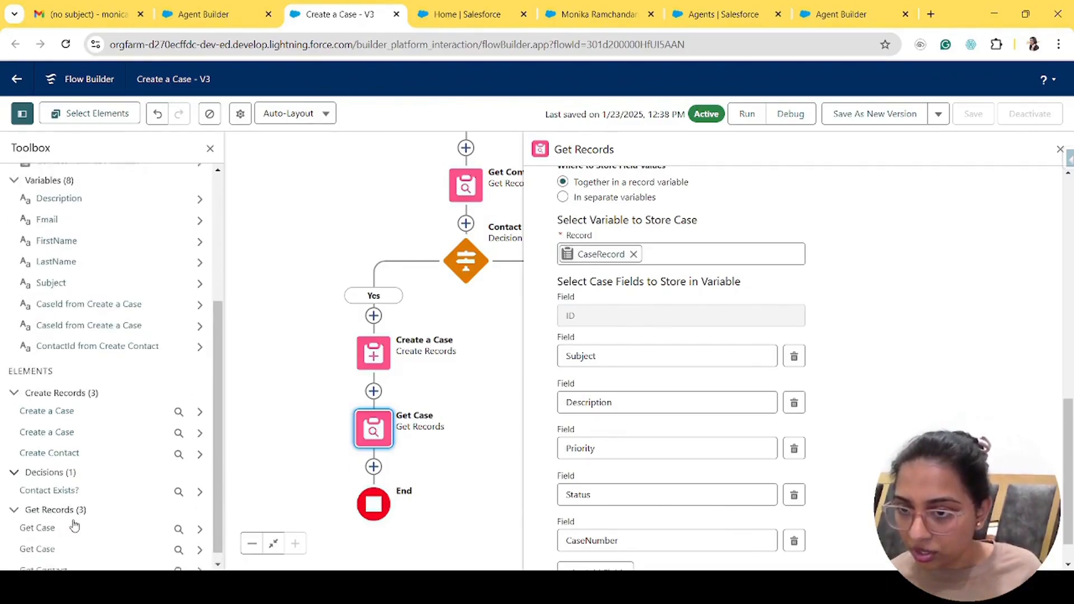
scroll(72, 520, up, 4)
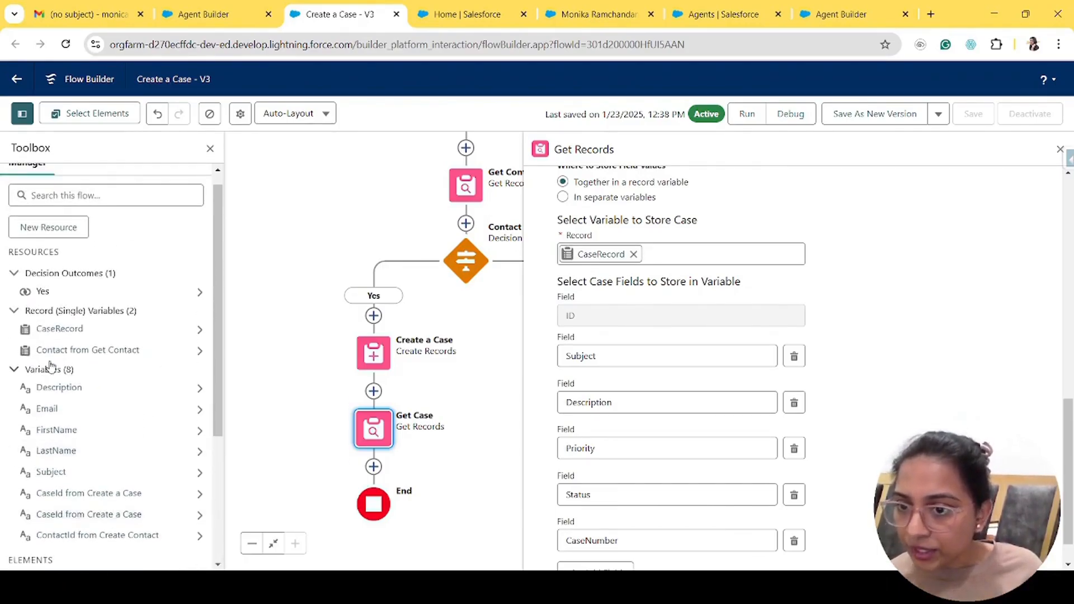
click(53, 330)
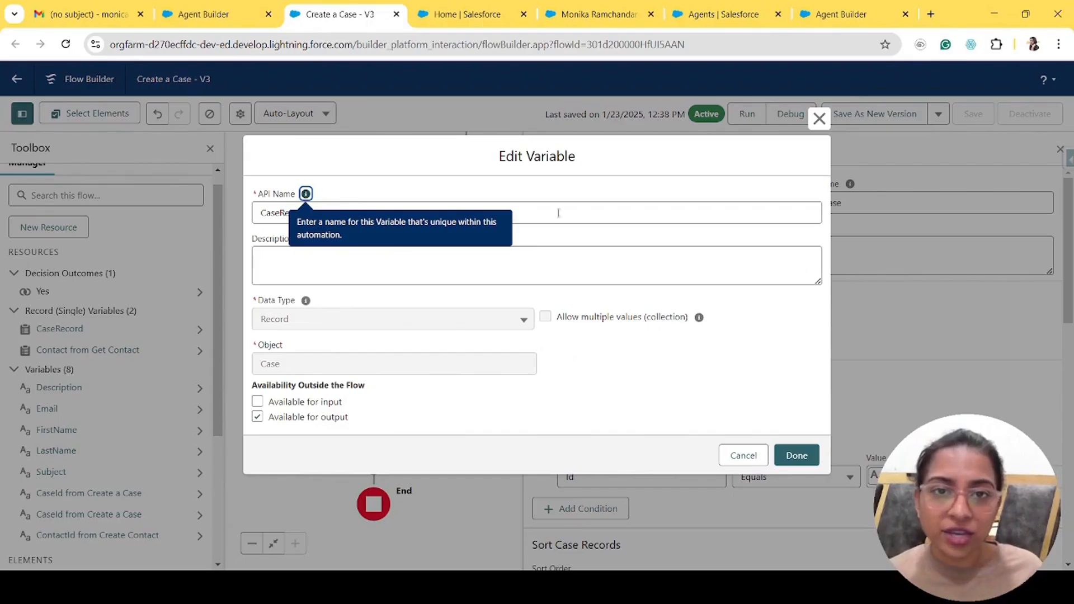
click(818, 118)
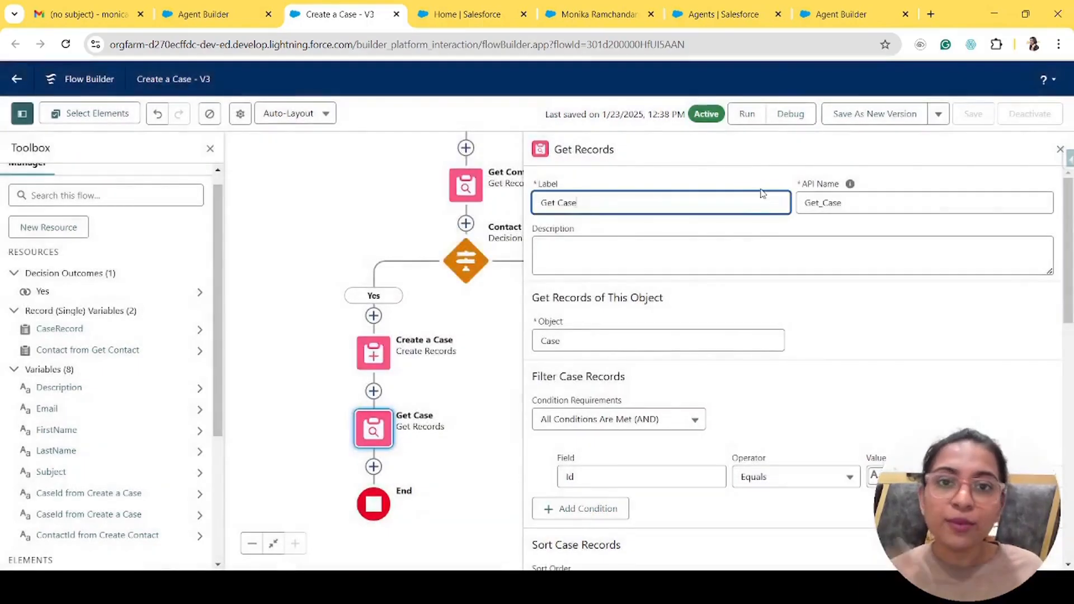
click(219, 17)
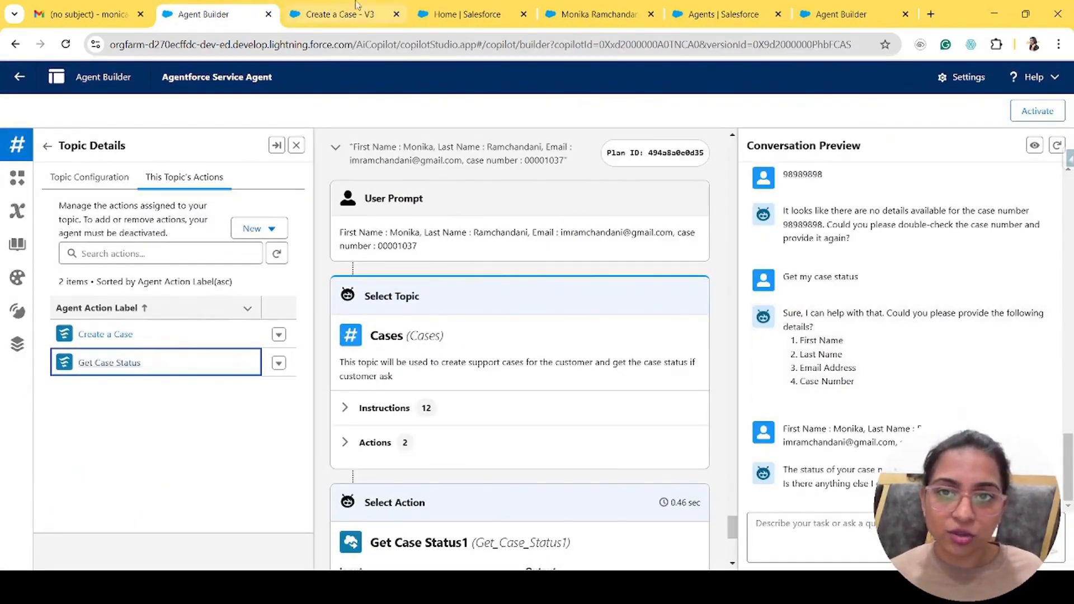
click(332, 6)
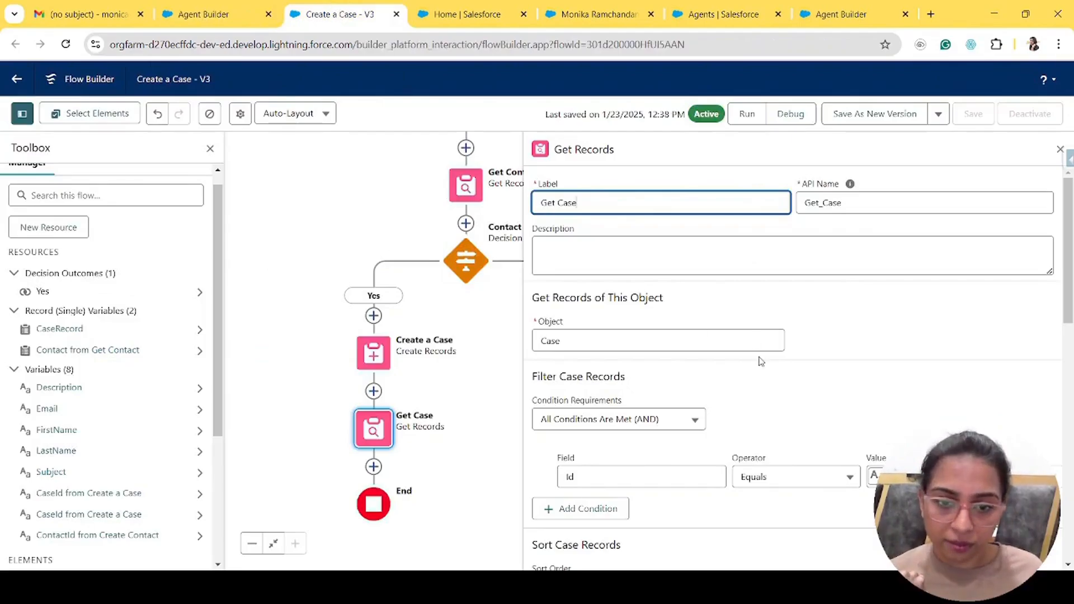
scroll(758, 417, down, 10)
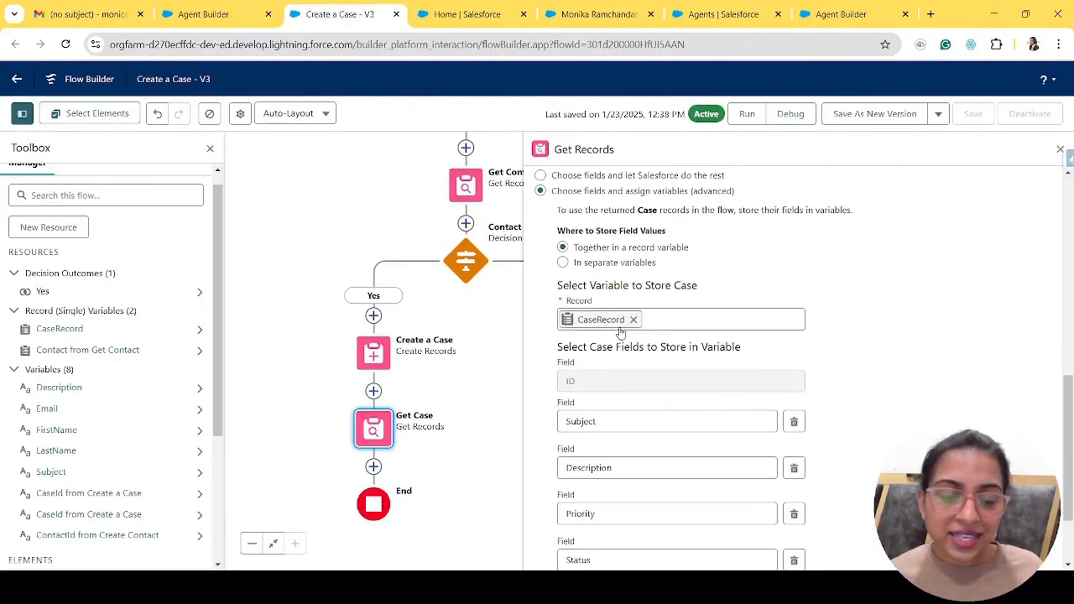
scroll(699, 439, down, 2)
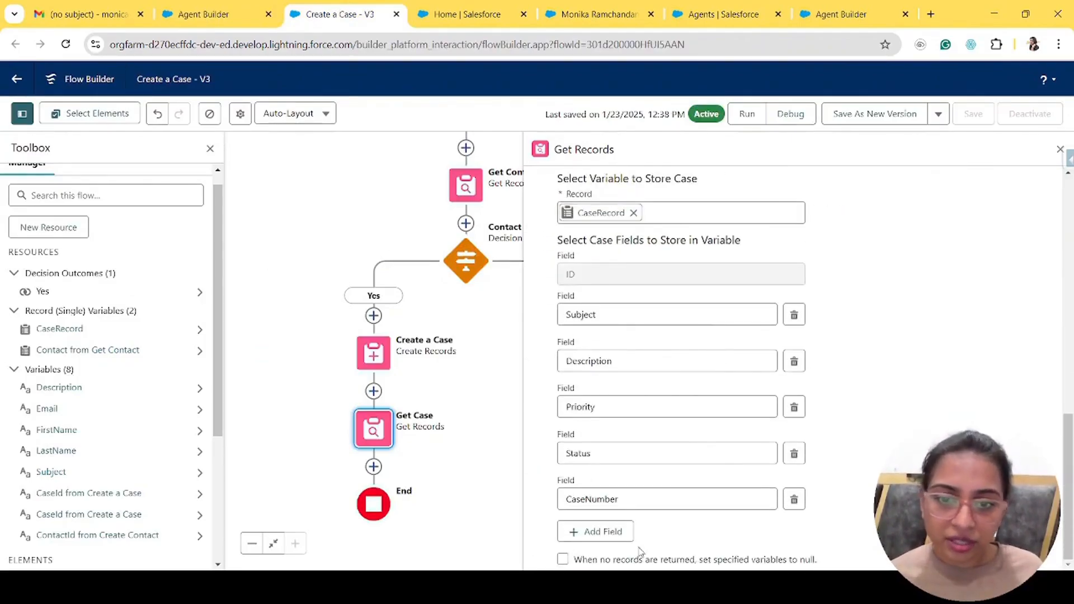
click(1059, 146)
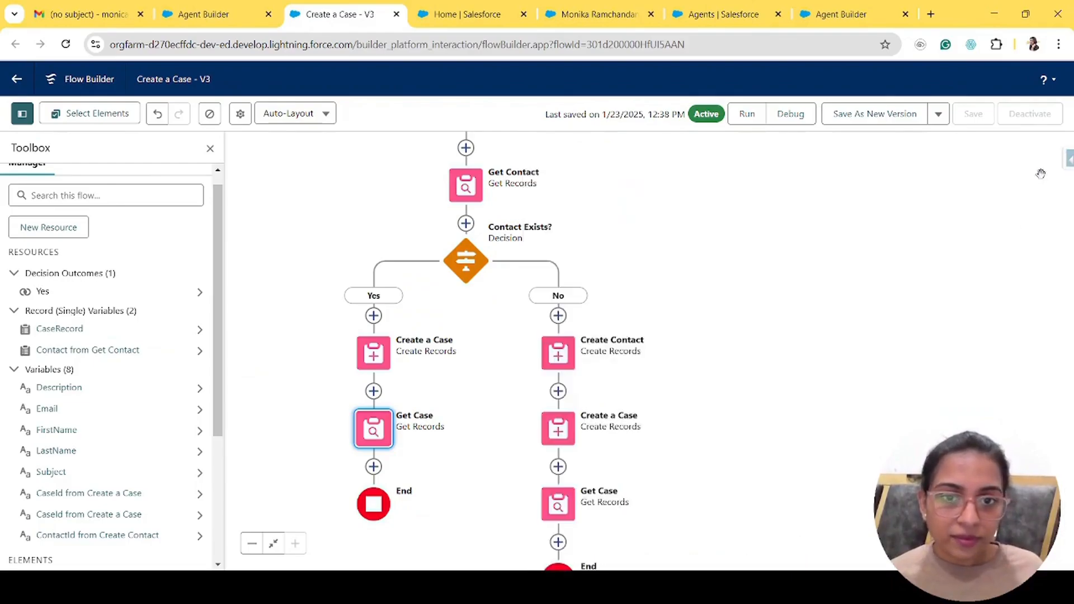
drag(968, 293, 891, 194)
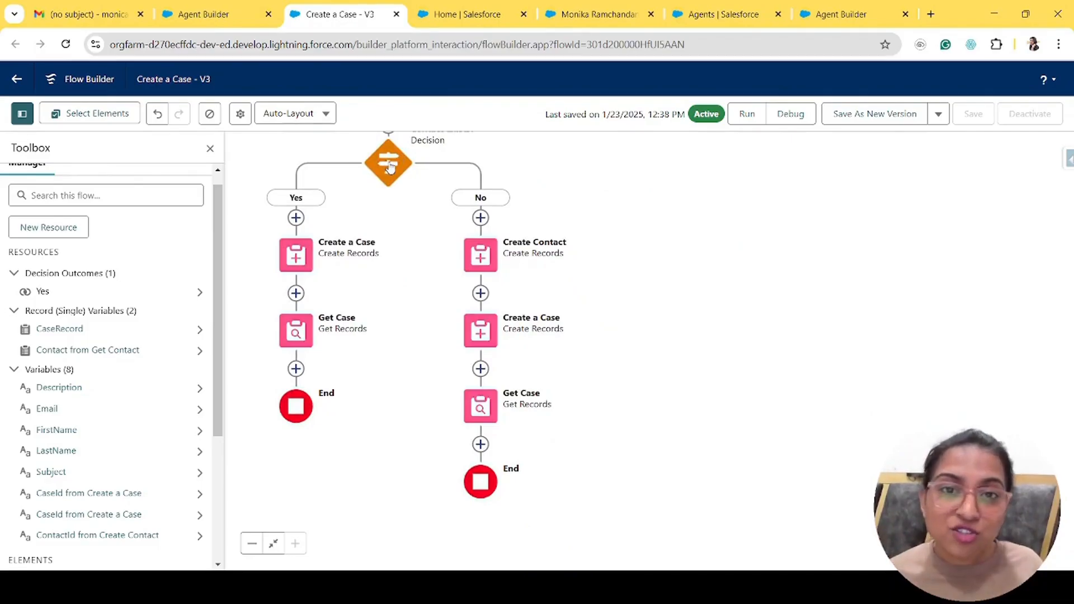
double_click(480, 244)
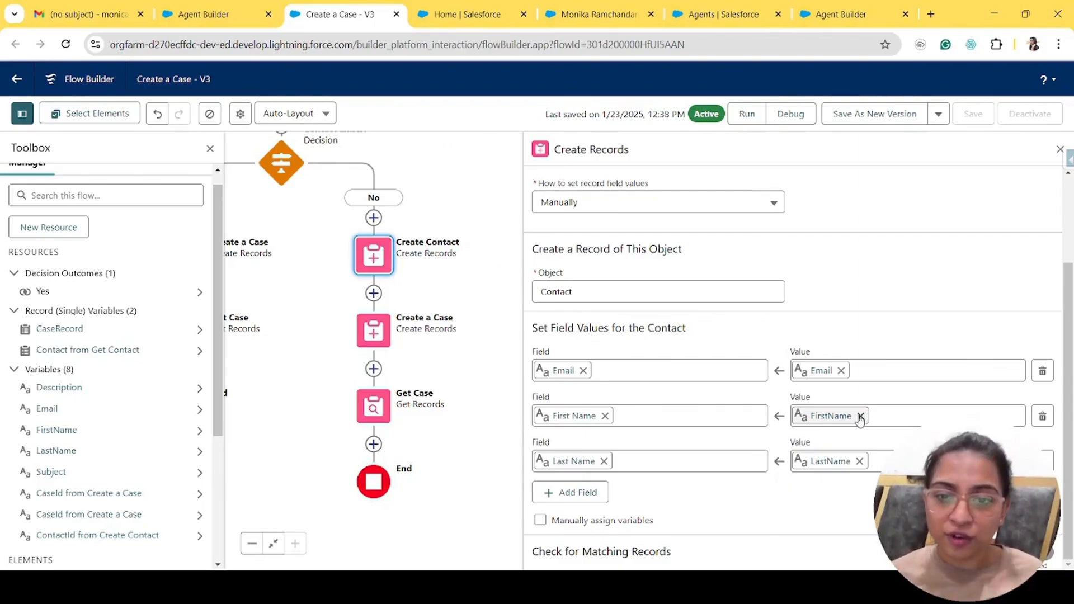
double_click(374, 330)
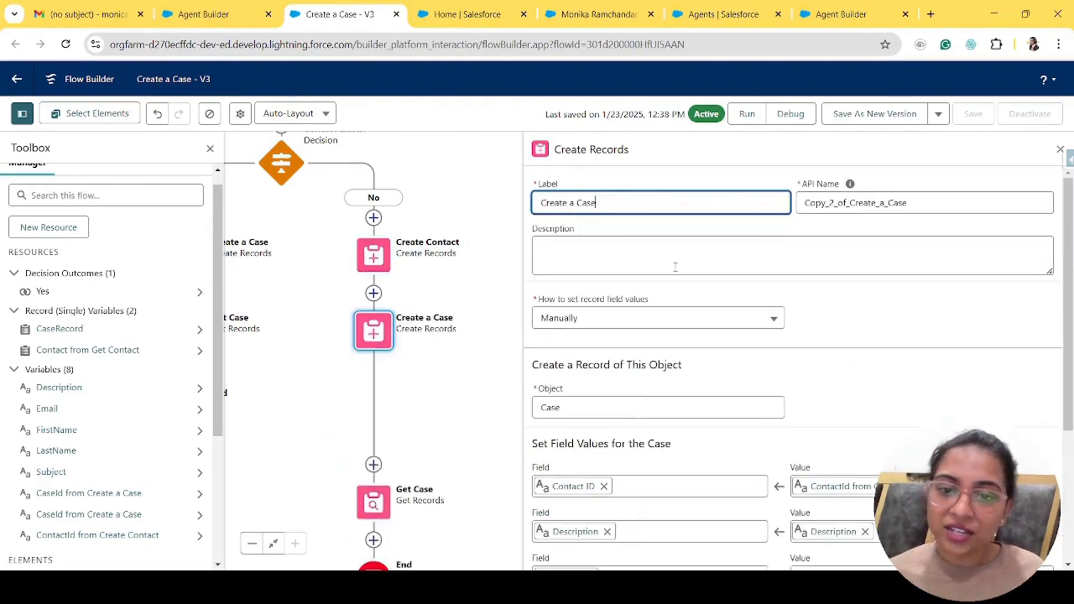
scroll(675, 266, down, 3)
click(384, 400)
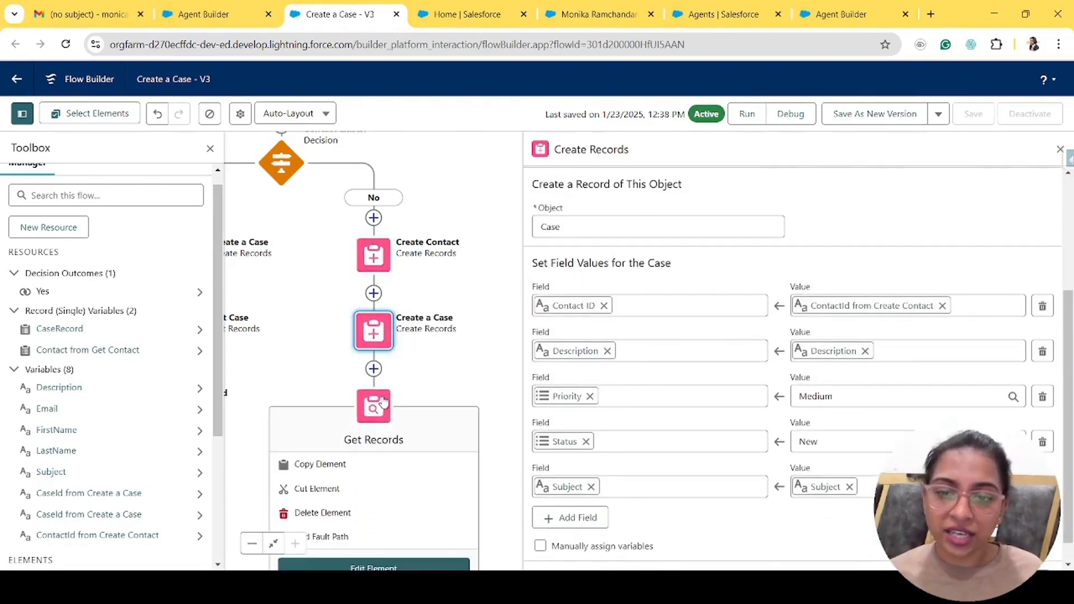
double_click(384, 402)
scroll(714, 406, down, 8)
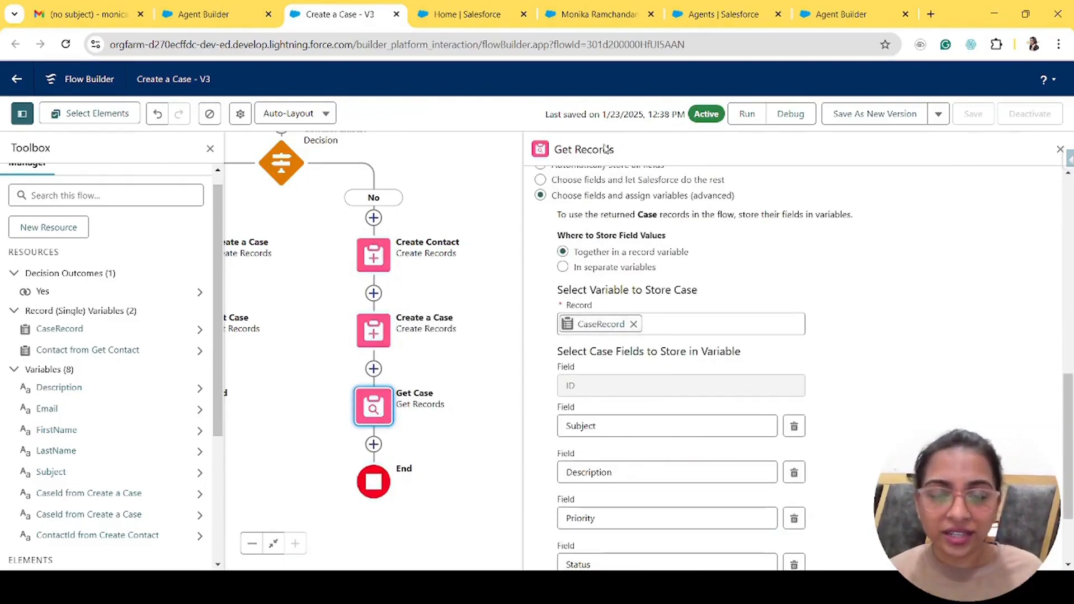
click(1060, 148)
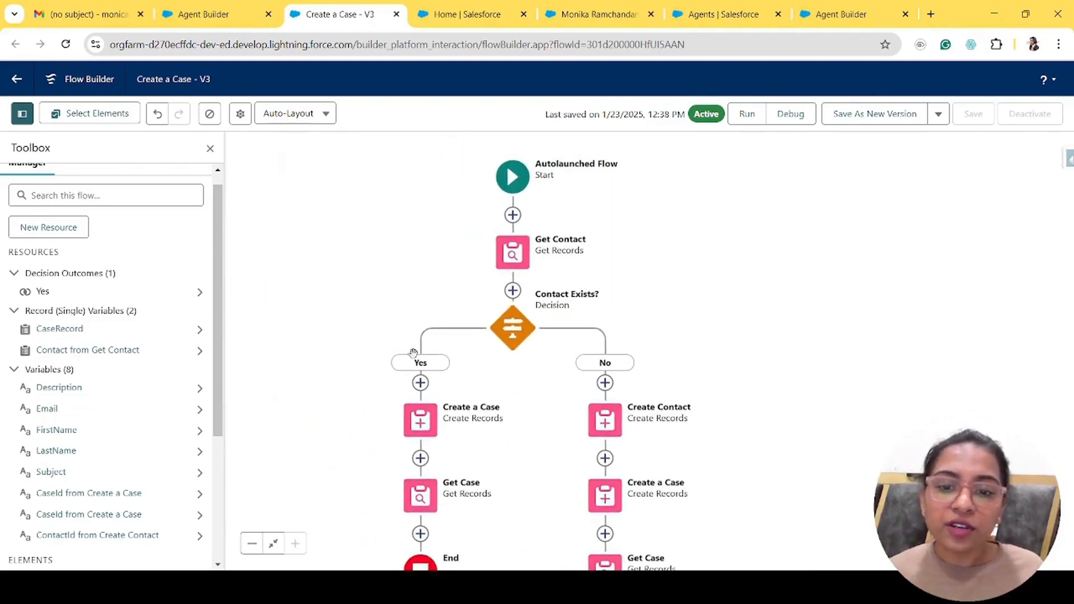
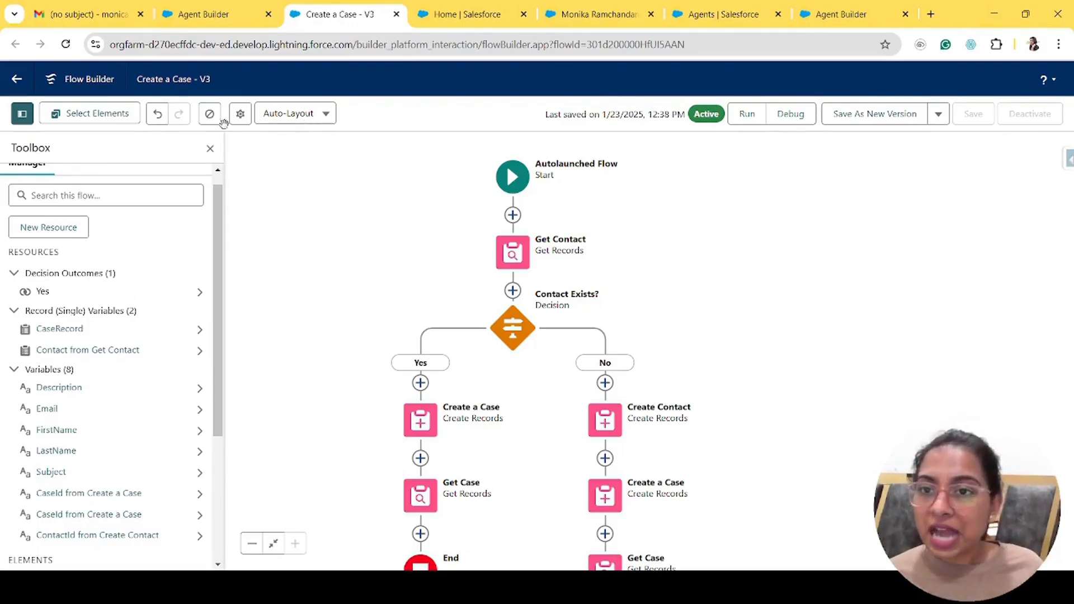
- Return to the Cases topic's actions and open Create a Case's Setup details in a new tab
click(218, 7)
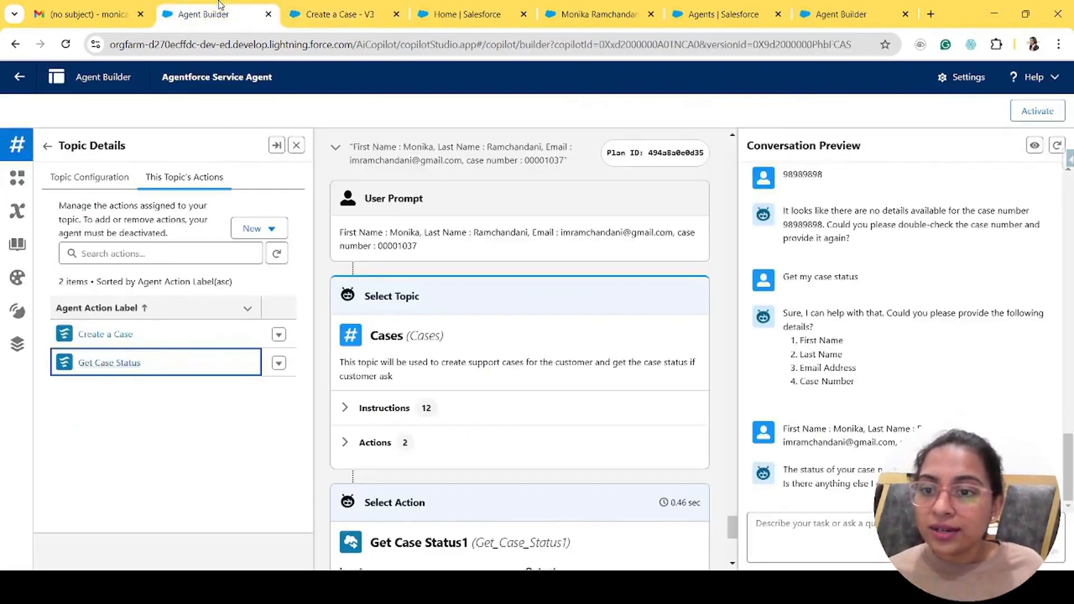
click(101, 334)
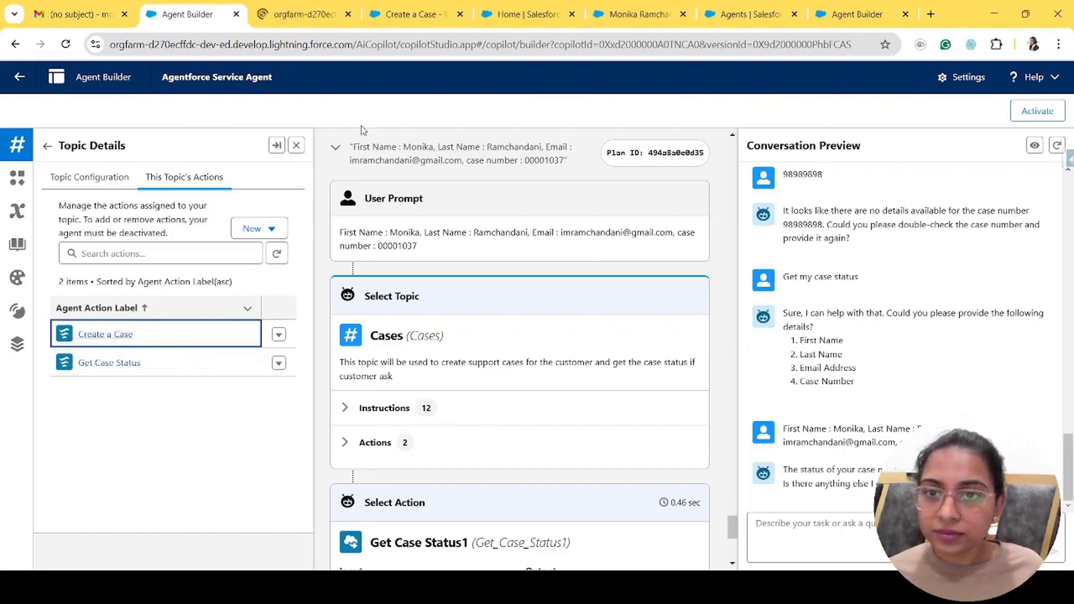
click(307, 8)
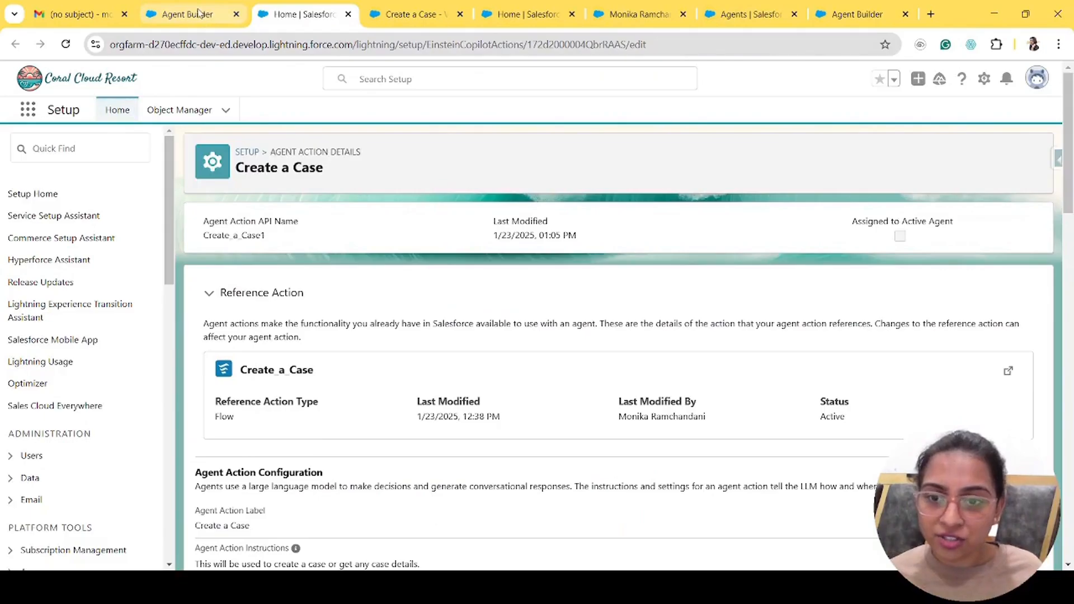
scroll(458, 399, down, 3)
scroll(458, 400, down, 6)
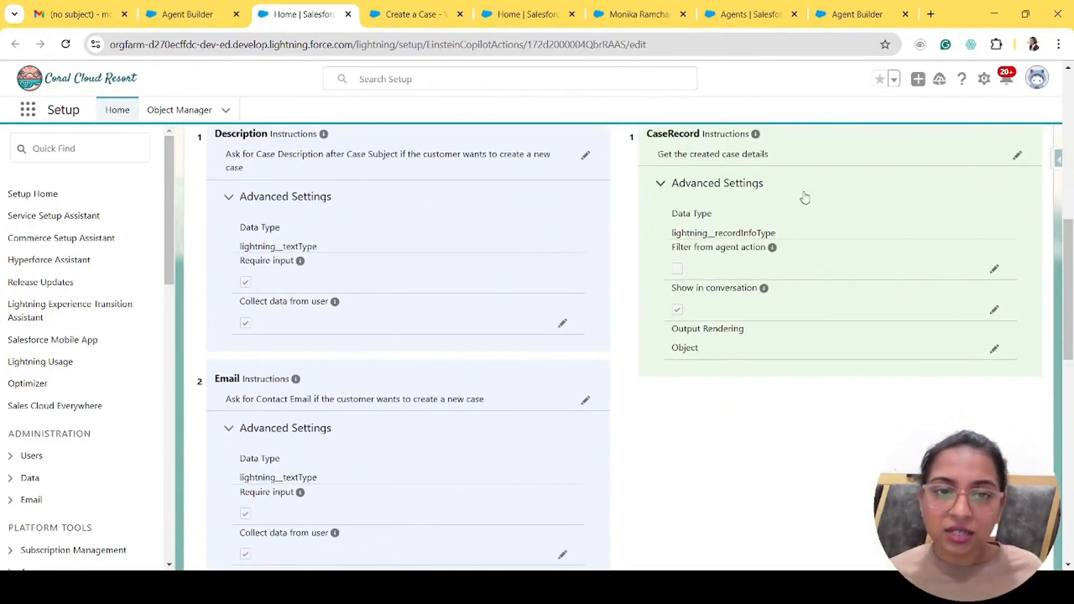
scroll(805, 198, up, 3)
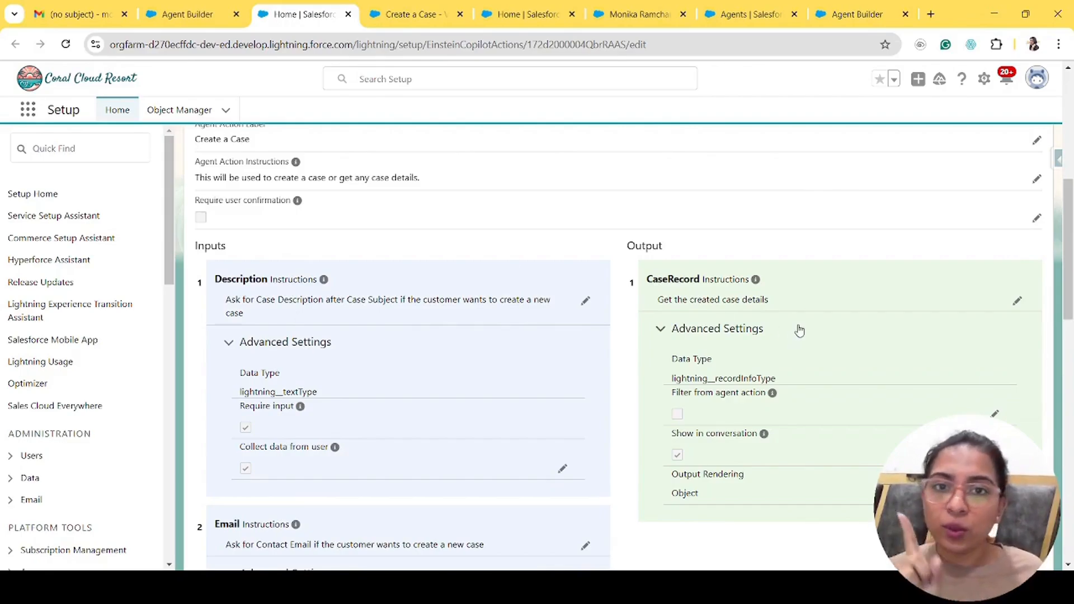
drag(670, 275, 775, 305)
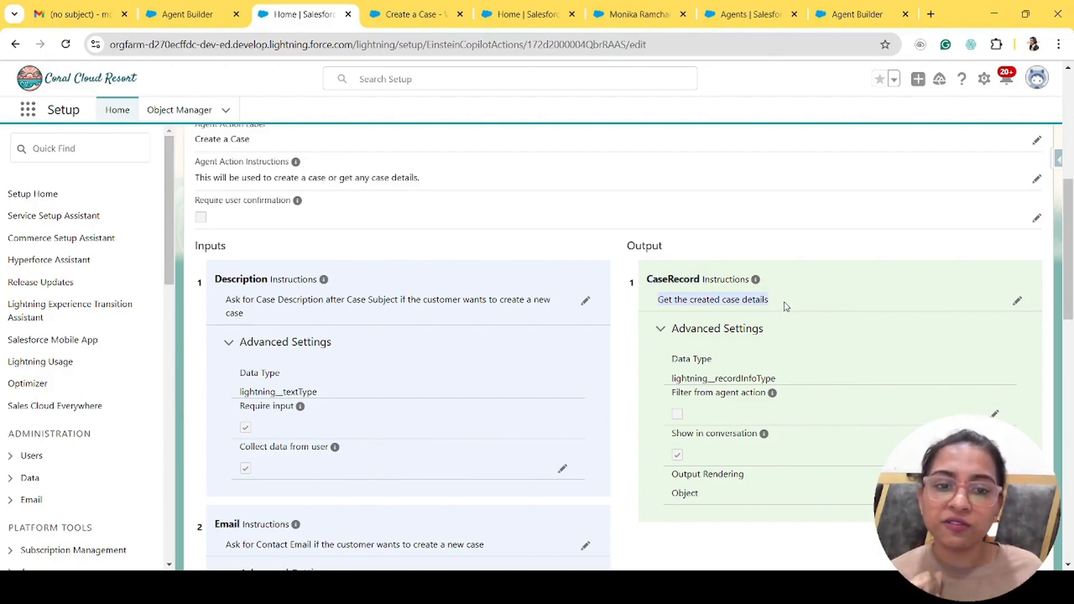
click(670, 298)
drag(673, 299, 777, 311)
click(777, 312)
scroll(778, 311, down, 3)
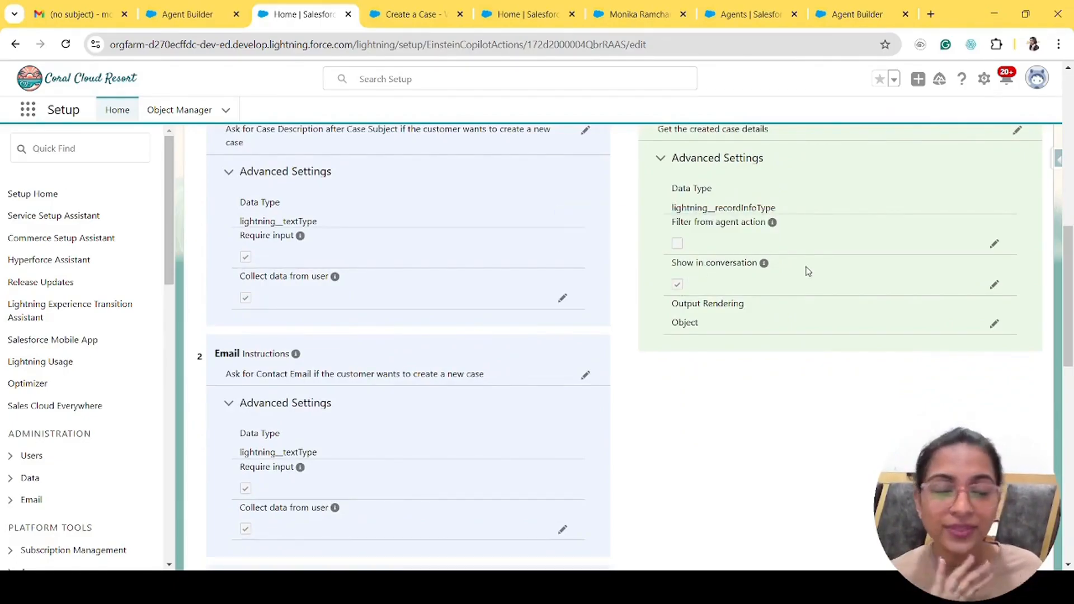
scroll(415, 237, up, 4)
scroll(415, 237, down, 5)
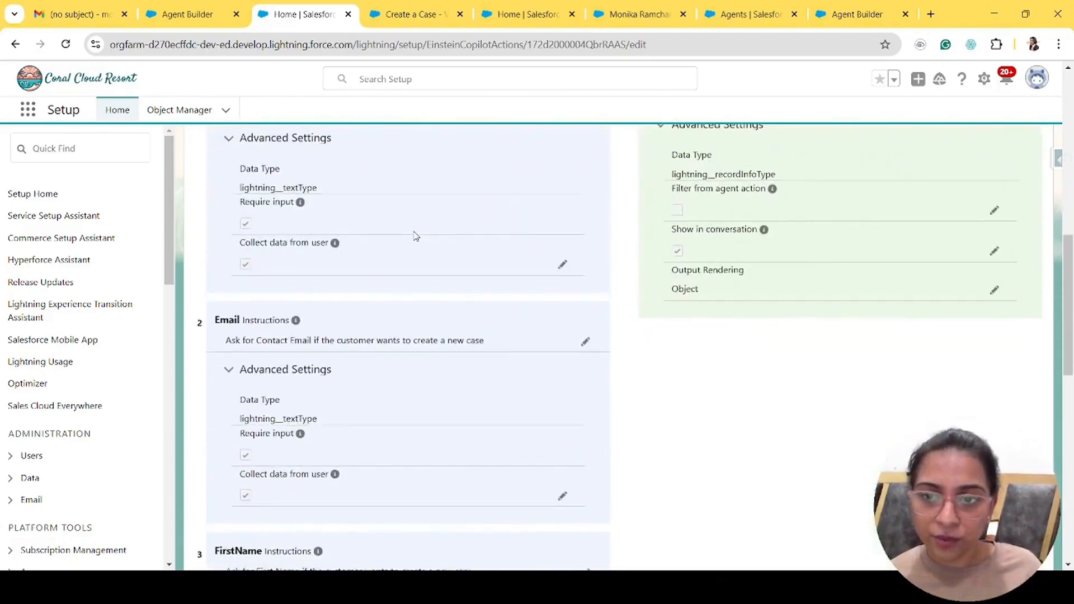
scroll(416, 236, up, 2)
scroll(414, 236, down, 1)
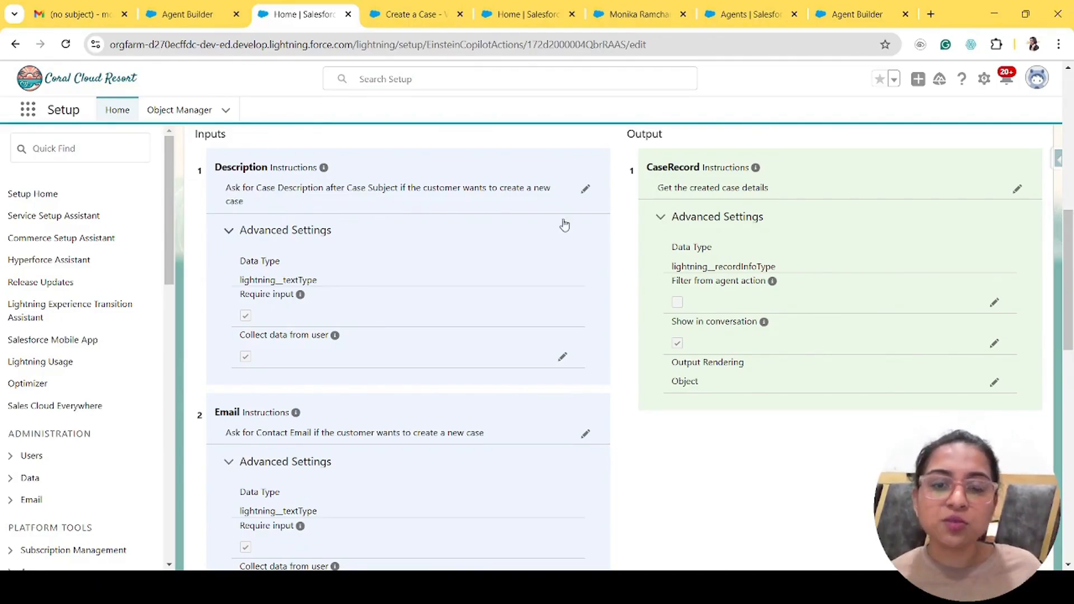
scroll(429, 342, down, 2)
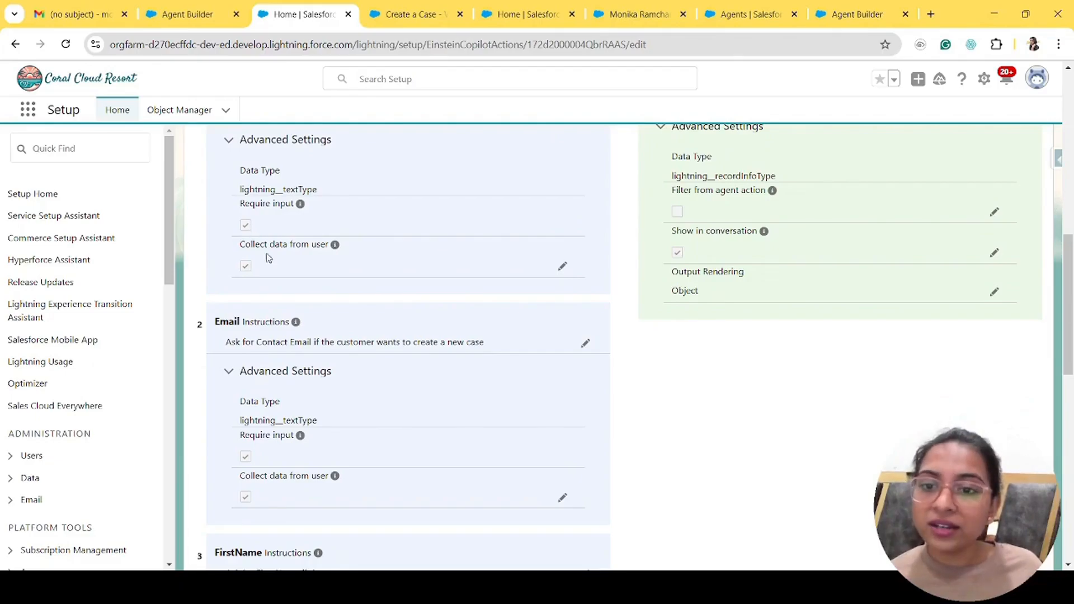
scroll(348, 364, down, 3)
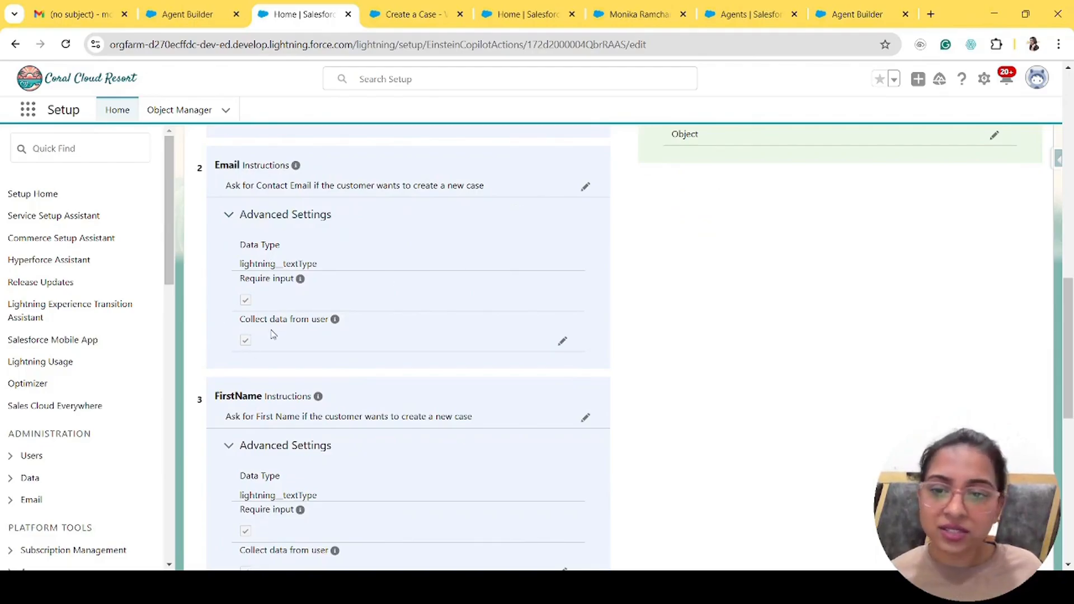
scroll(382, 428, down, 5)
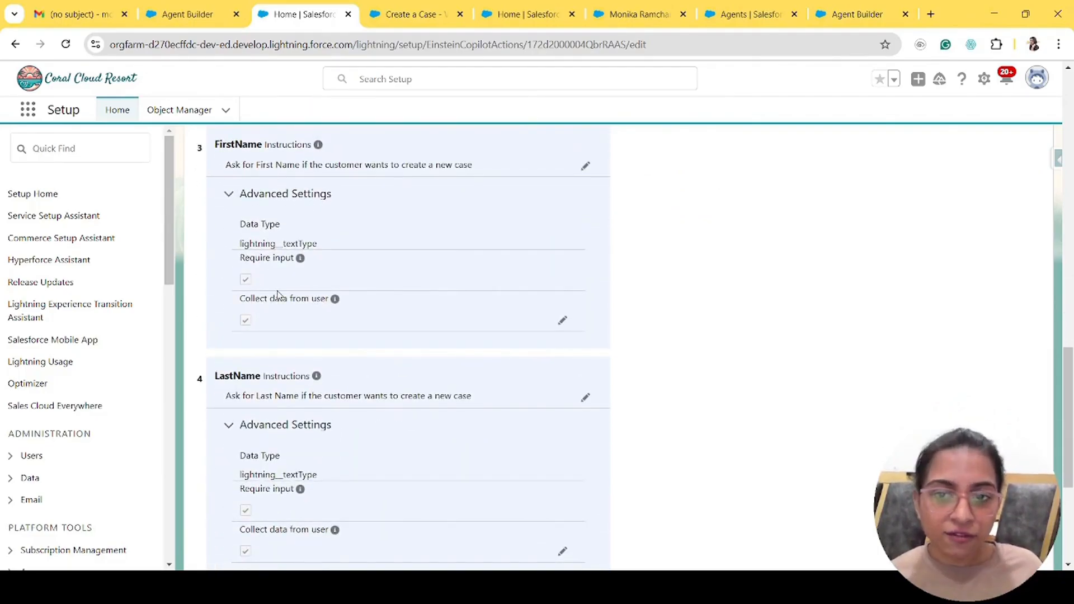
scroll(278, 292, down, 2)
scroll(278, 292, down, 3)
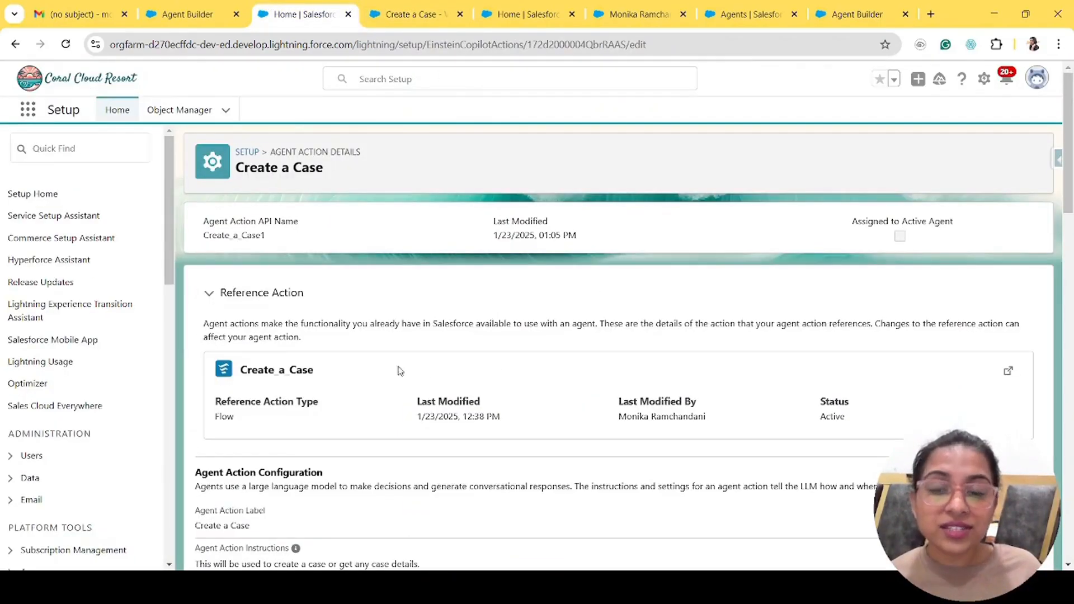
- Start a new agent action for the Cases topic that references the Create a Case flow
click(191, 14)
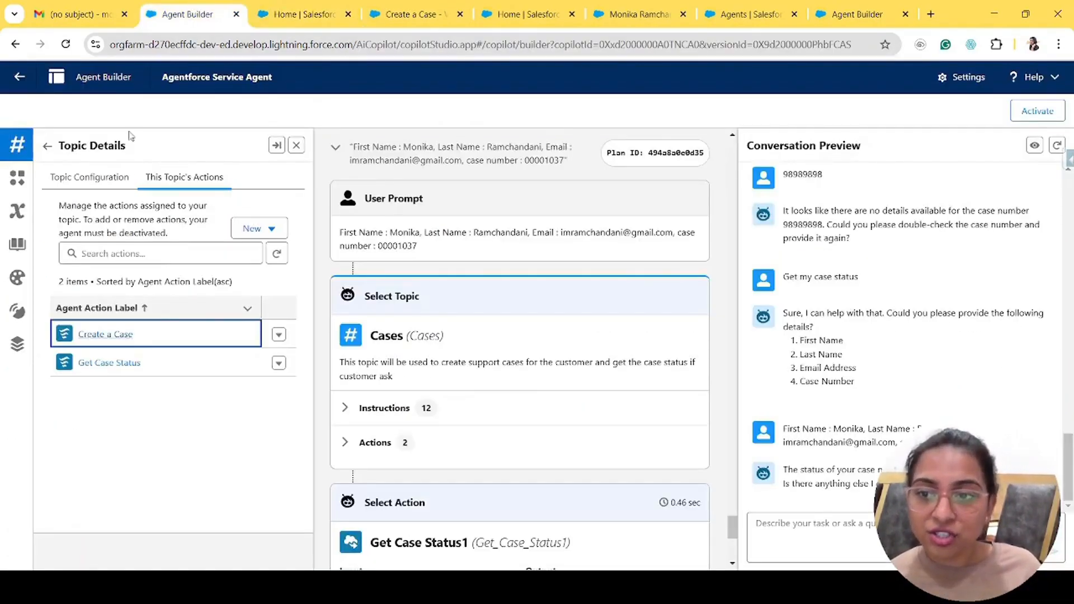
click(269, 229)
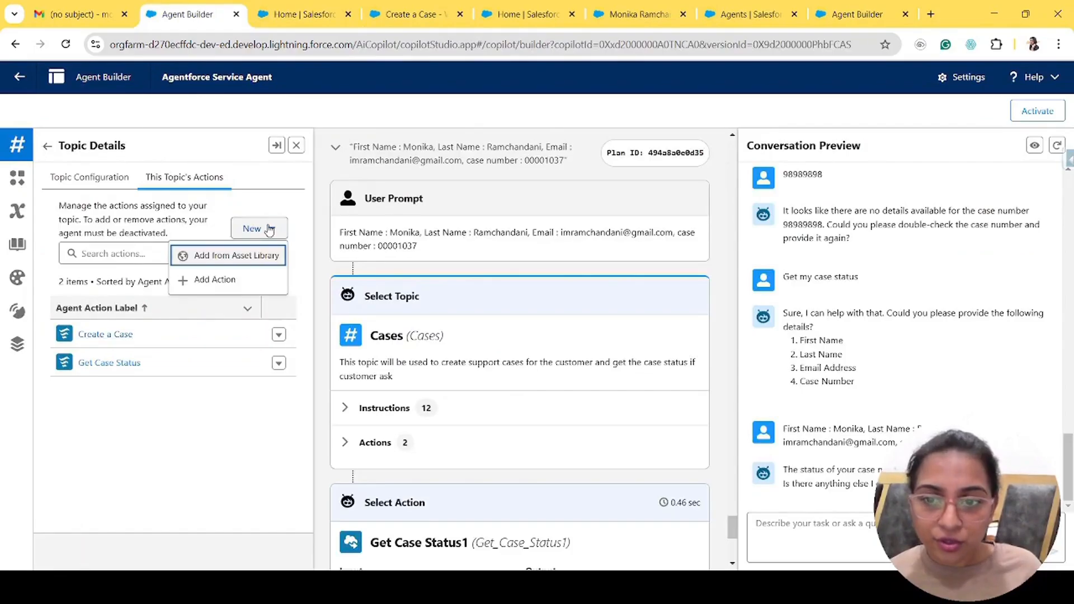
click(210, 280)
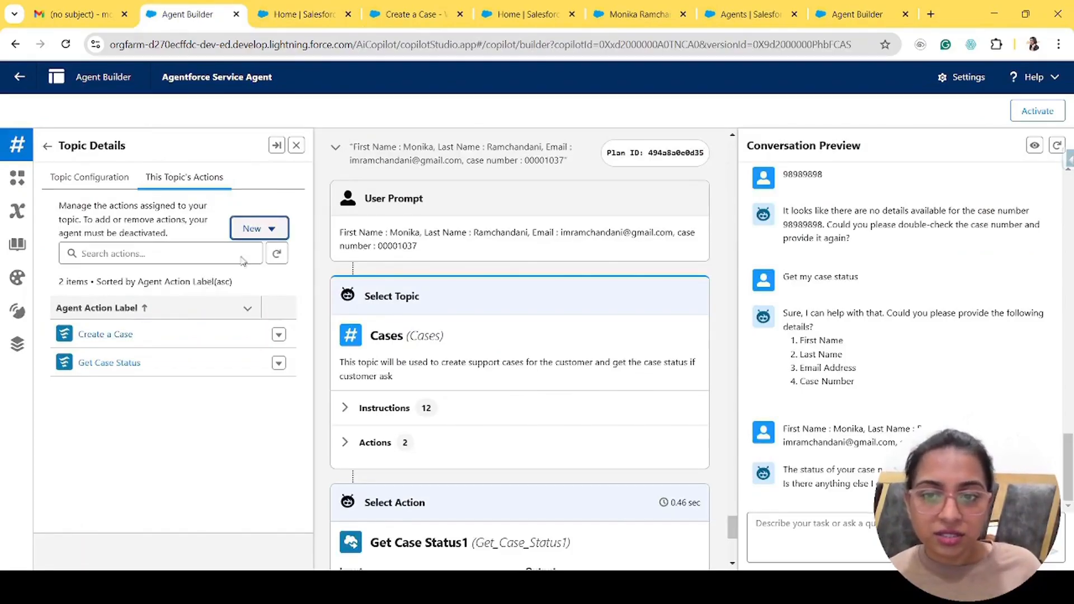
click(386, 258)
click(338, 309)
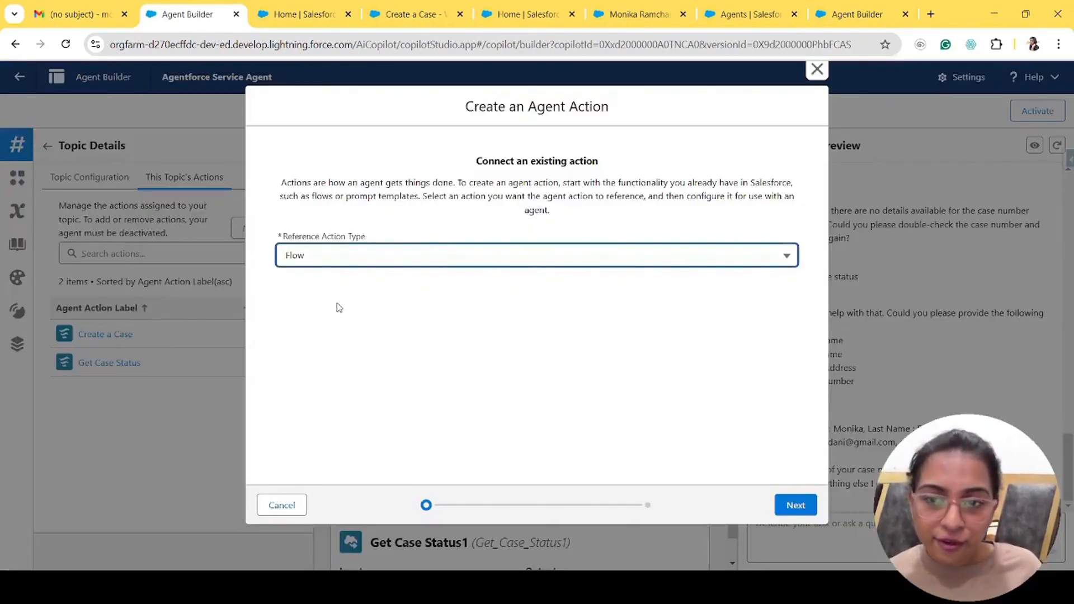
click(343, 300)
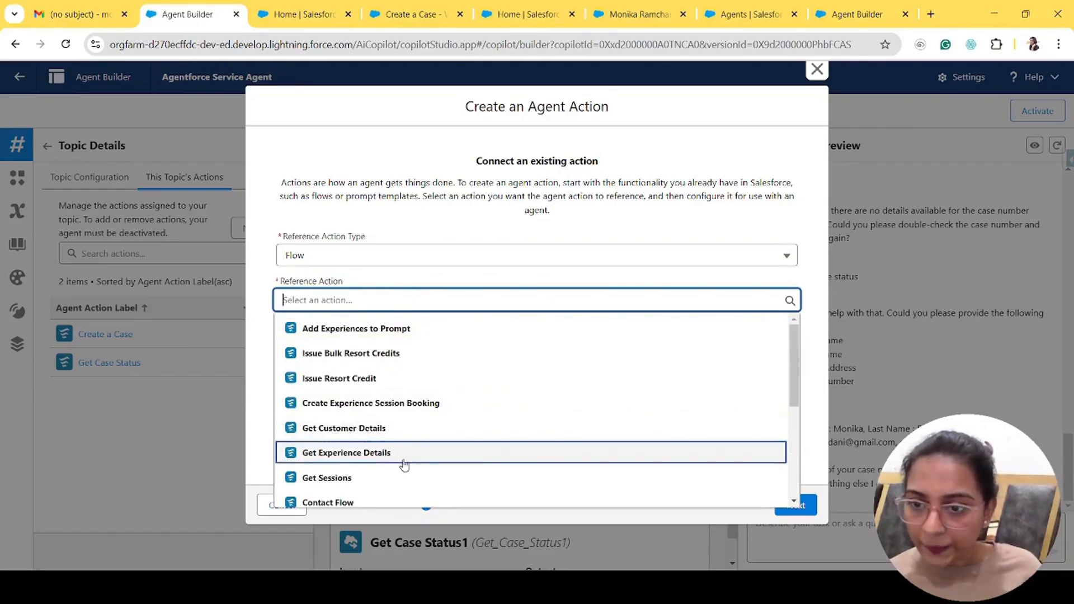
scroll(369, 432, down, 3)
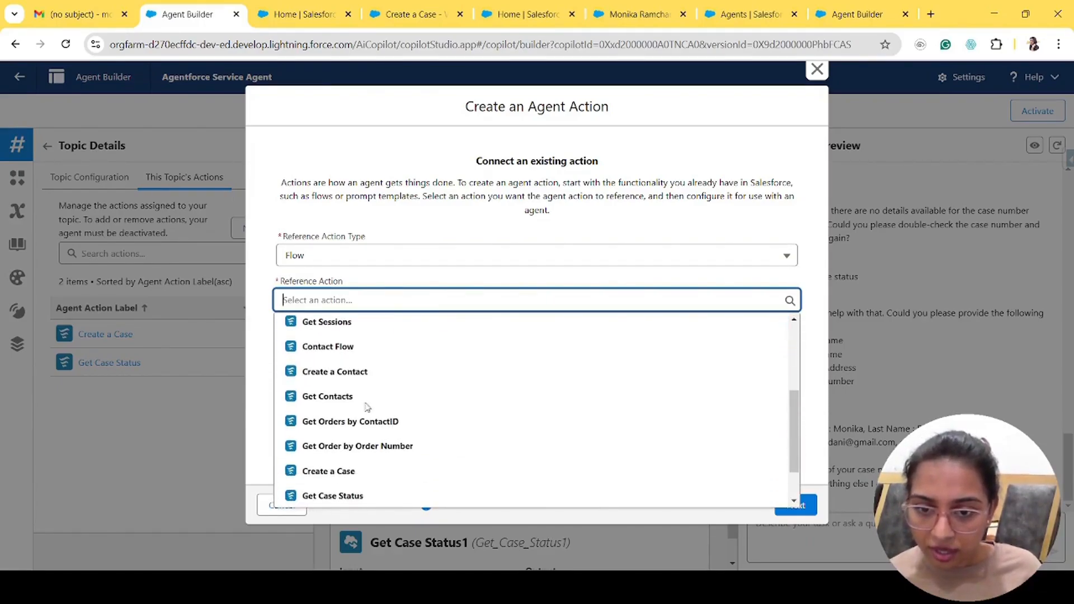
scroll(369, 448, down, 1)
click(331, 420)
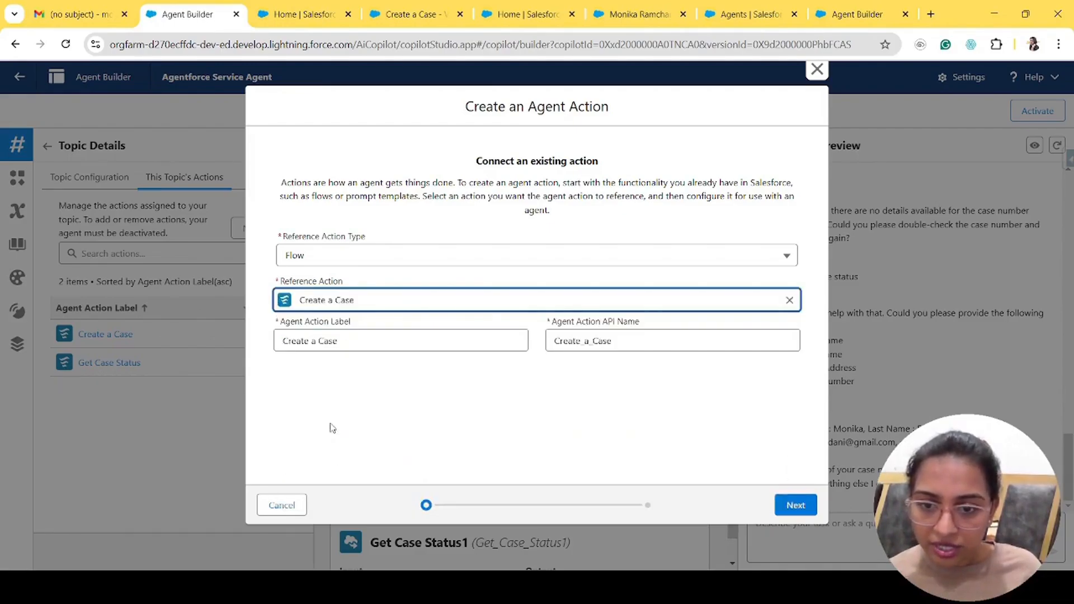
- Append 12 to the API name, review the Case Description and Case Subject instructions, then cancel
click(653, 339)
text(123)
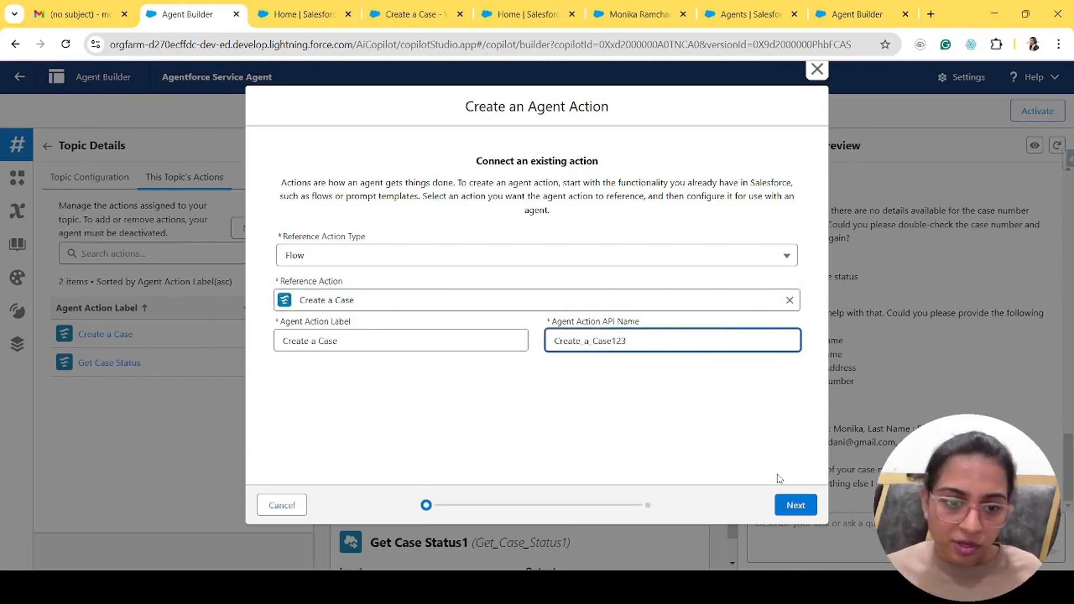
click(793, 504)
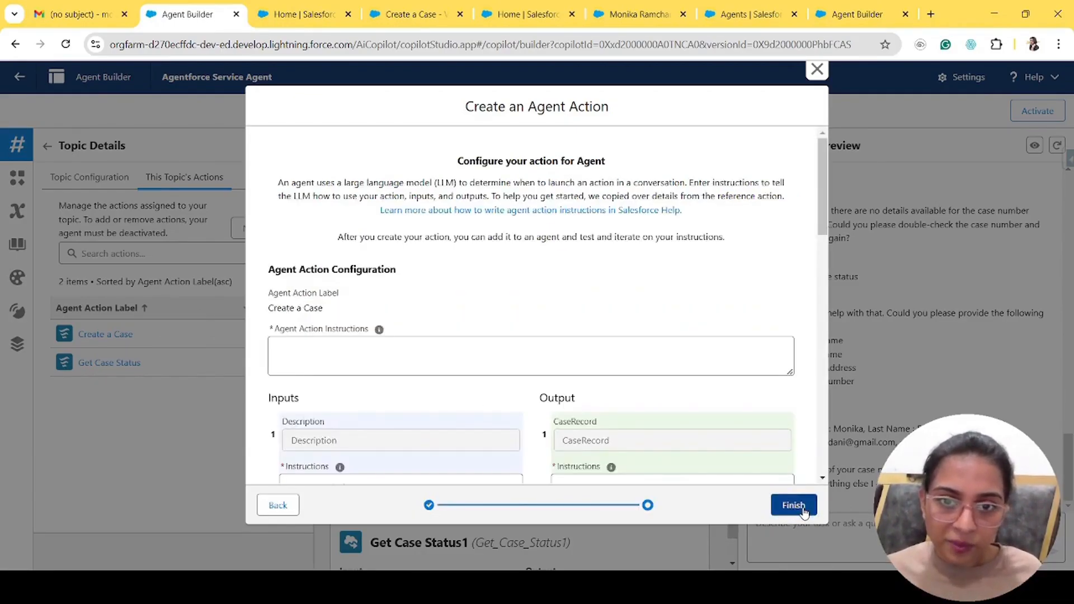
scroll(499, 372, down, 15)
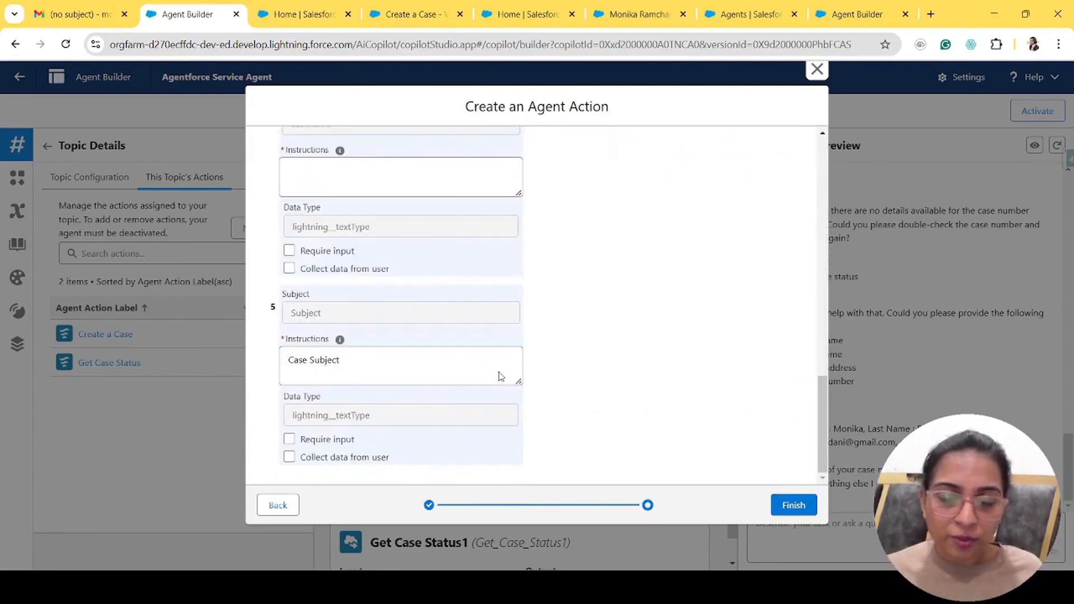
scroll(499, 372, up, 15)
scroll(500, 372, down, 2)
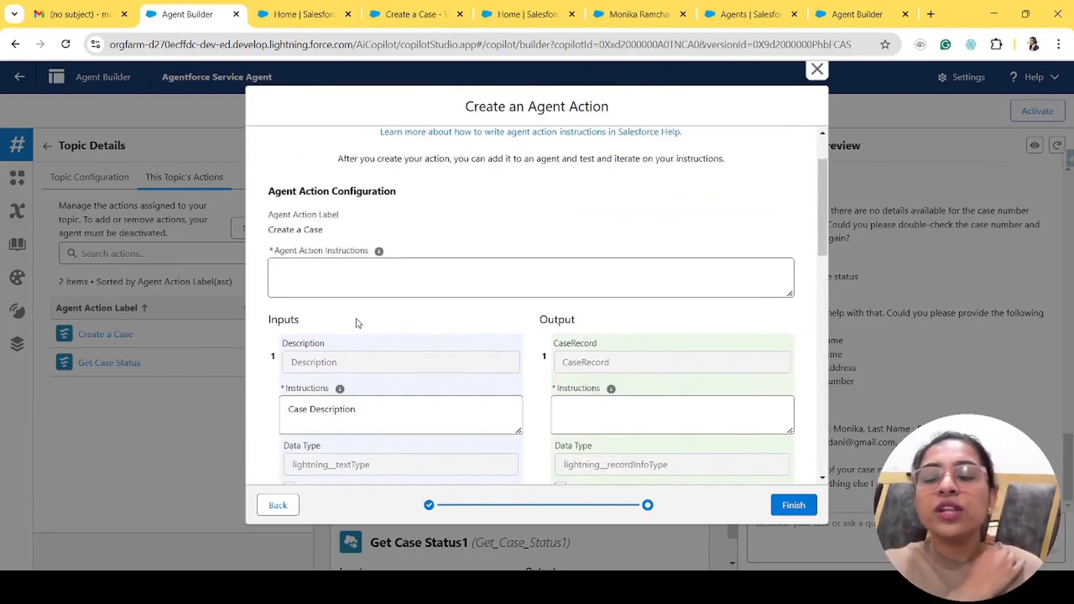
click(402, 282)
mouse_move(378, 251)
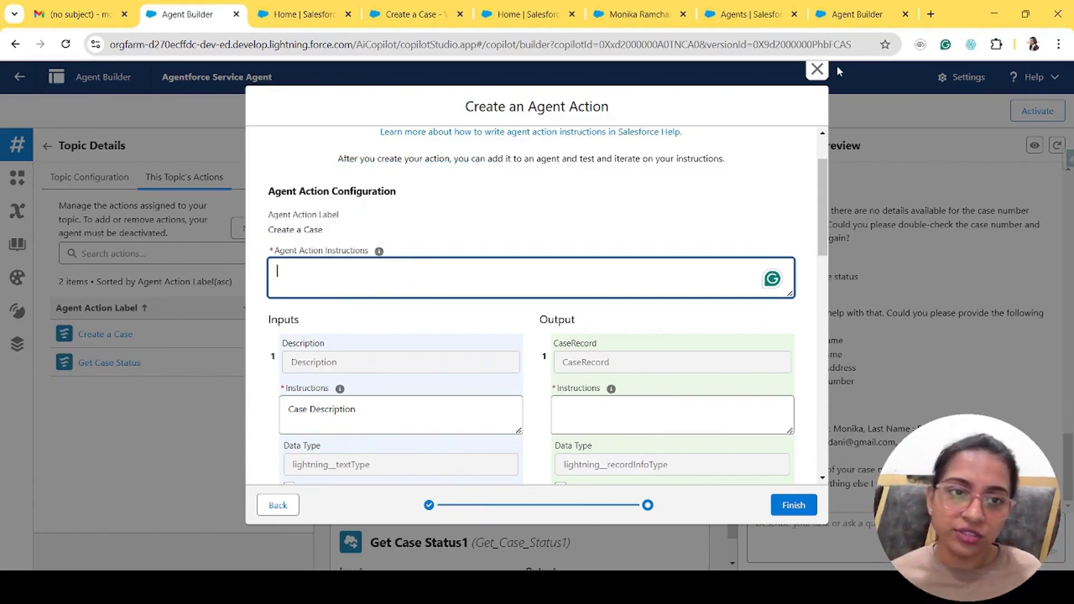
click(817, 68)
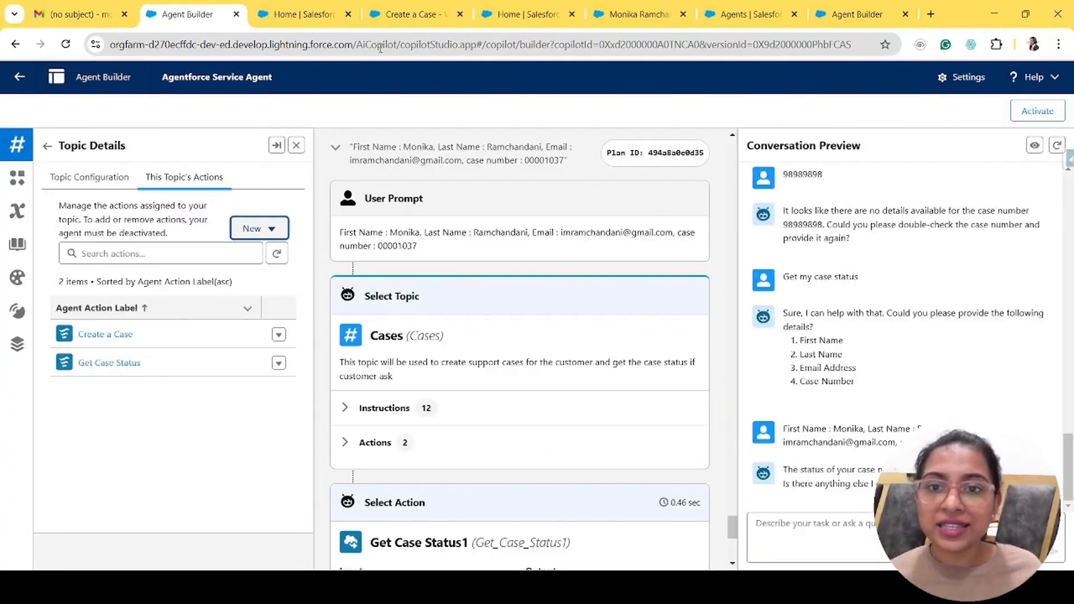
- Check the Create a Case flow's End elements, then close the extra Setup pages and the flow
click(416, 21)
drag(751, 345, 773, 202)
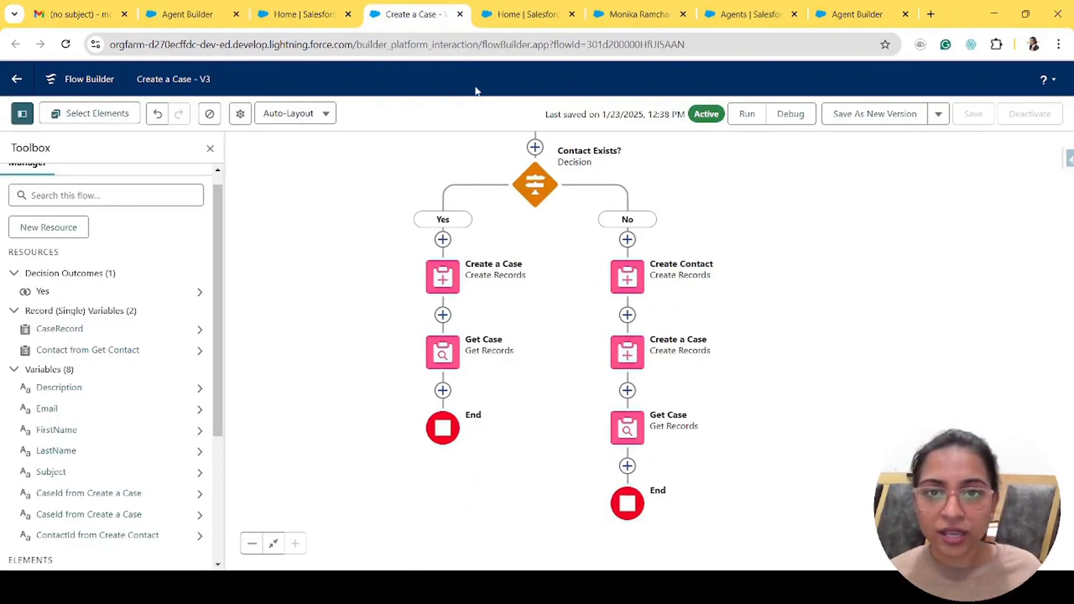
click(339, 16)
click(348, 14)
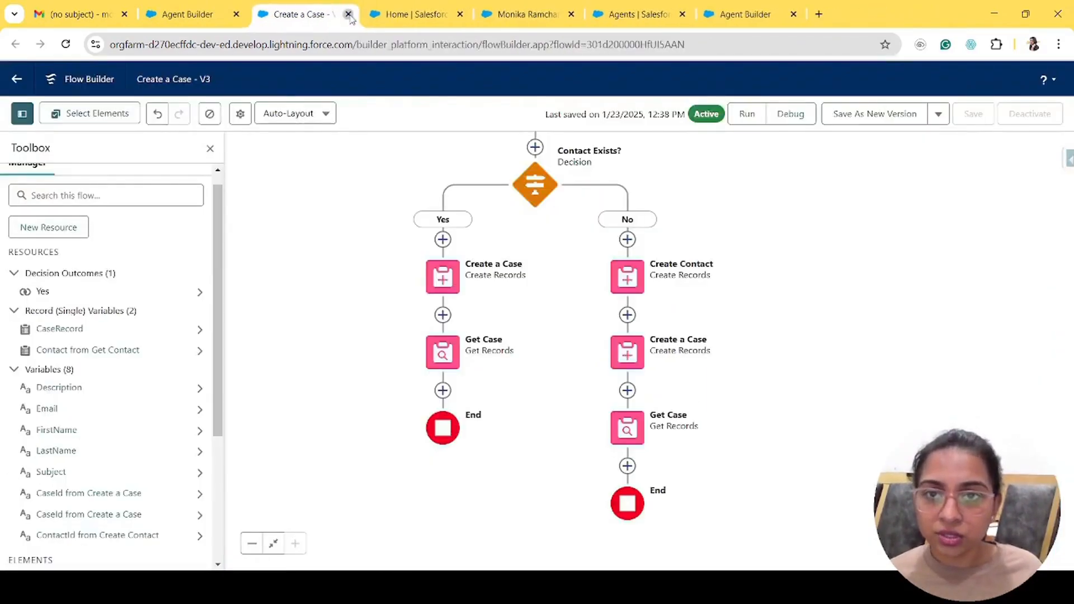
key(ctrl+w)
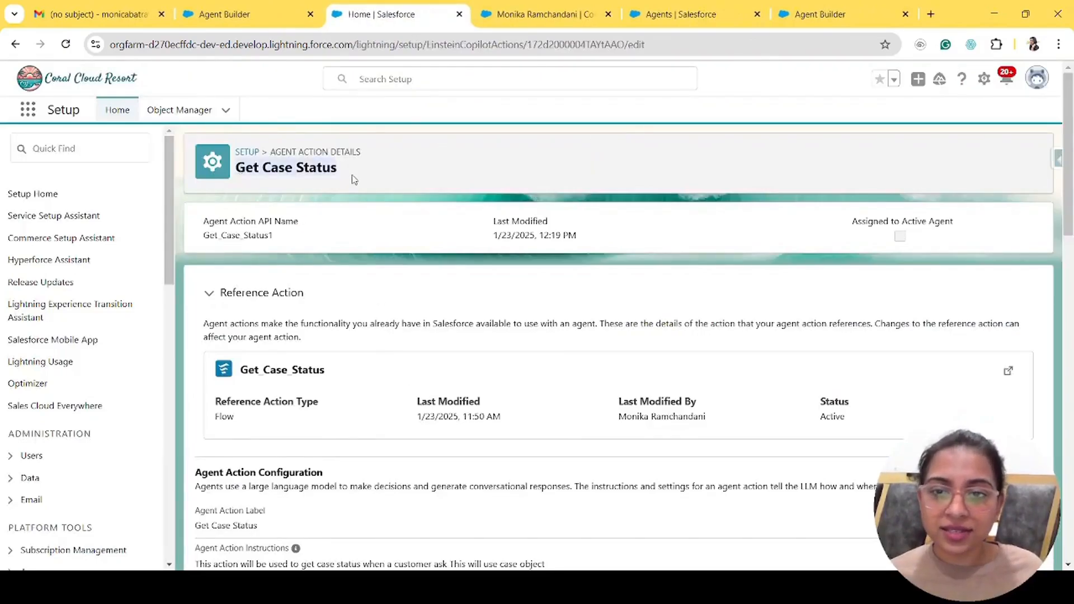
- Return to the agent's conversation preview in Agent Builder
click(263, 5)
scroll(898, 401, down, 1)
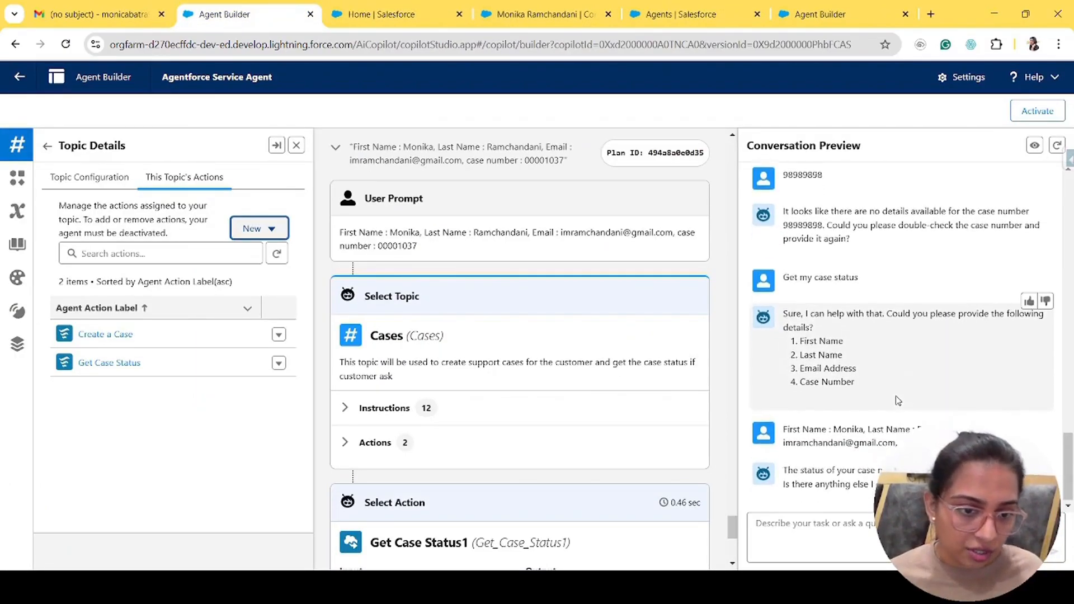
drag(783, 469, 962, 486)
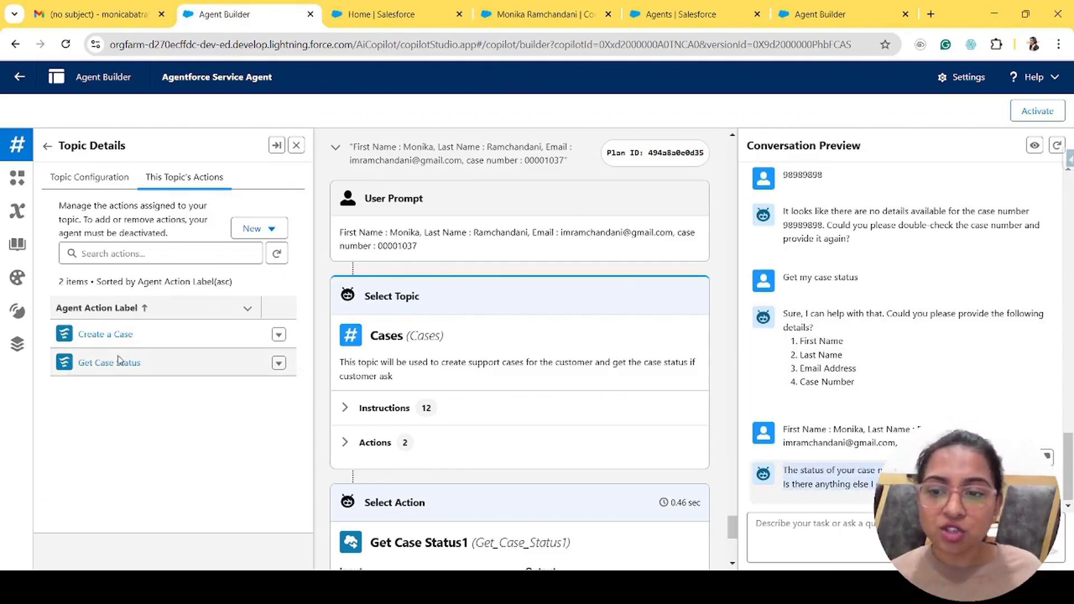
- Read the Get Case Status action's instructions text in Setup
click(446, 7)
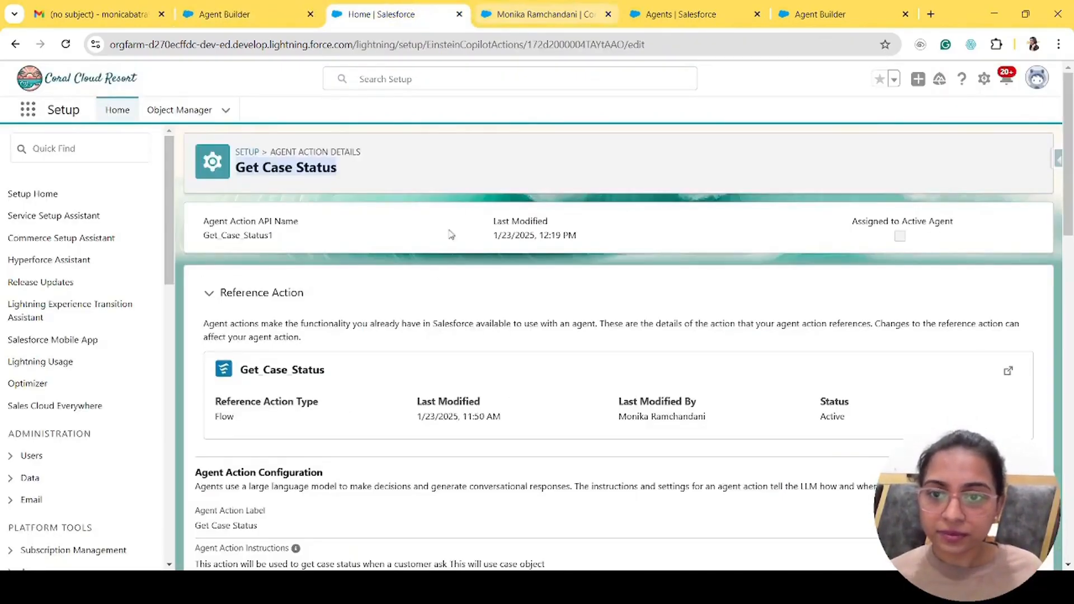
scroll(433, 279, down, 3)
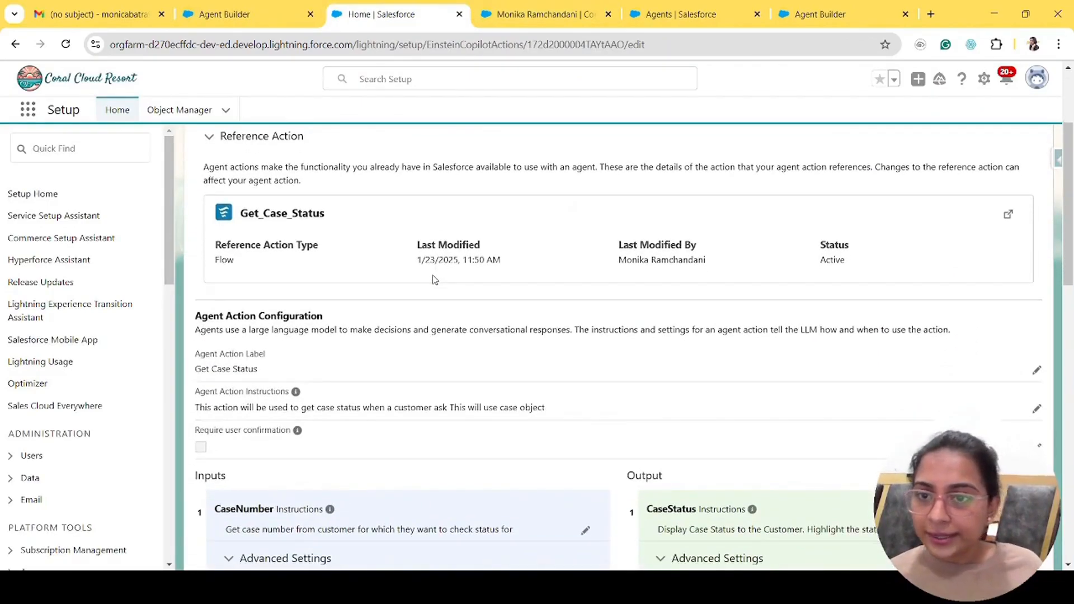
scroll(434, 279, down, 3)
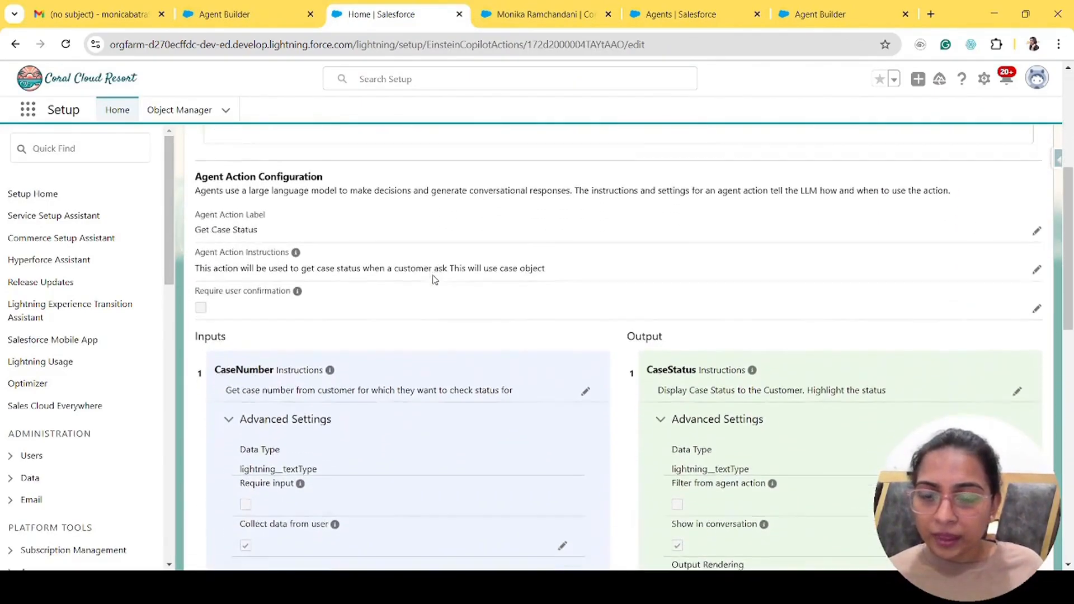
scroll(435, 280, down, 2)
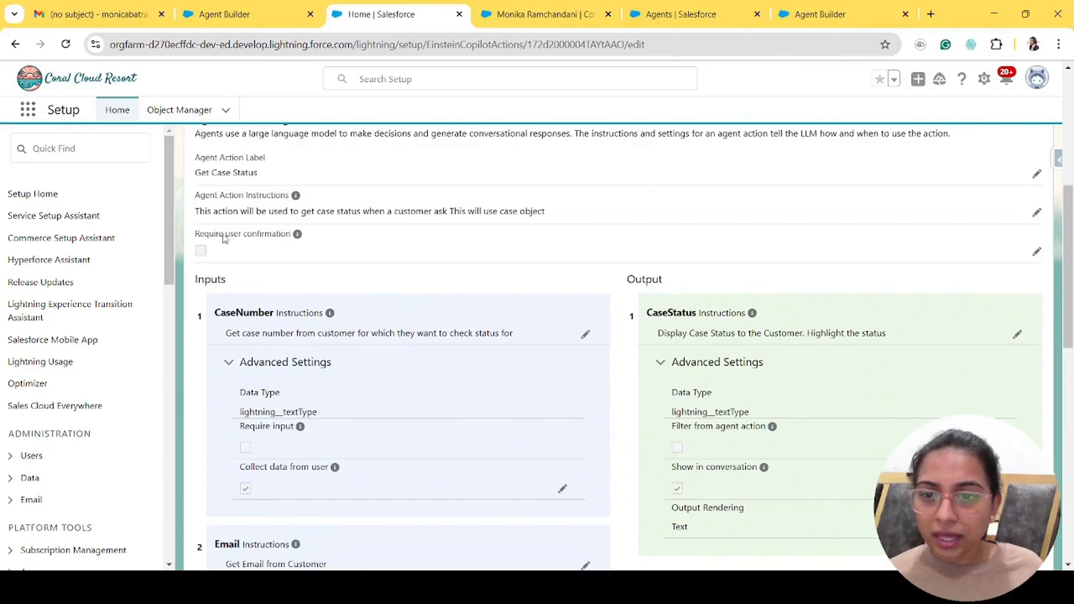
mouse_move(195, 213)
mouse_down()
mouse_move(558, 218)
mouse_move(195, 217)
mouse_up()
click(560, 221)
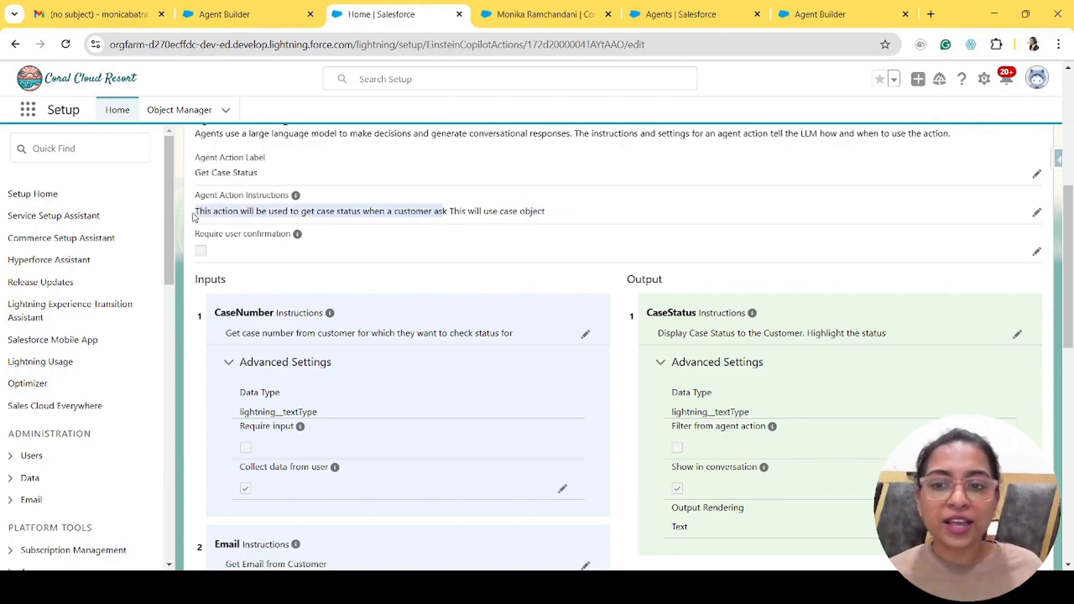
click(599, 199)
- Review the action's inputs and output, then open its referenced flow in a new tab
scroll(599, 198, down, 3)
scroll(599, 199, up, 3)
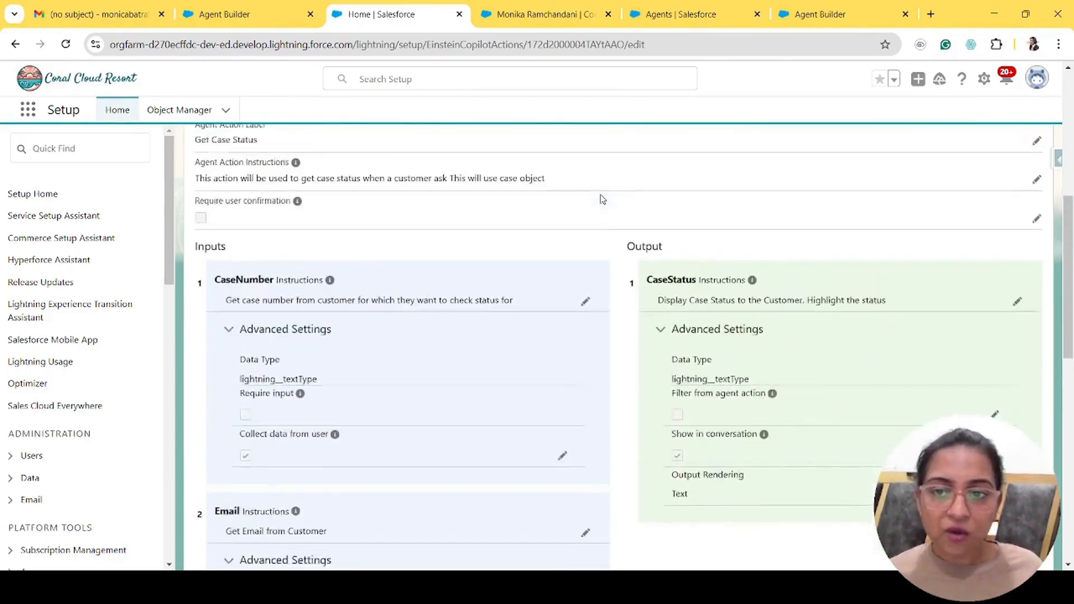
scroll(599, 199, down, 5)
scroll(599, 199, up, 10)
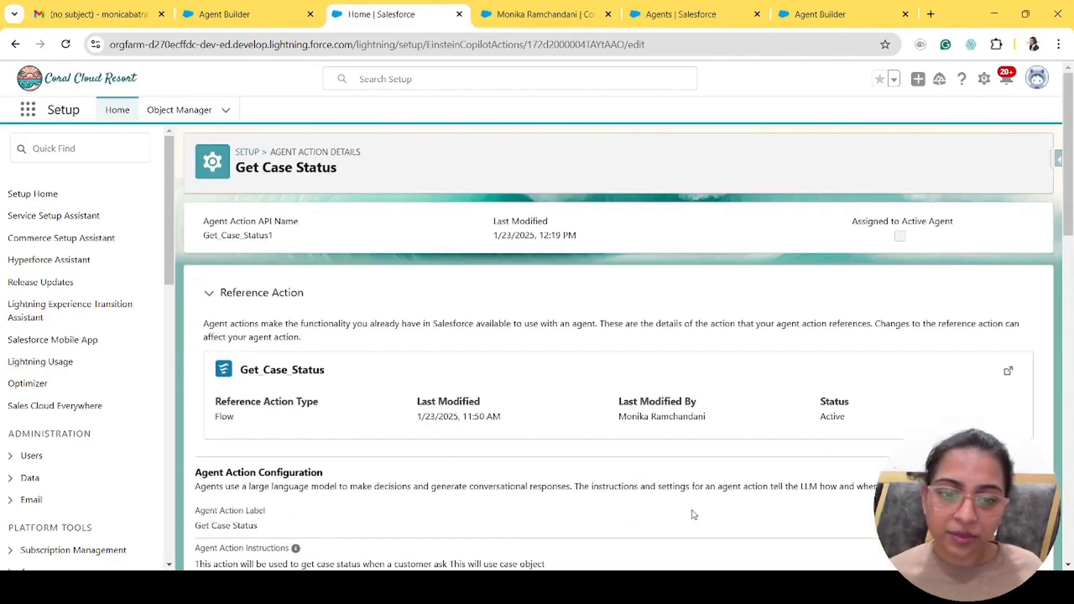
scroll(711, 506, down, 7)
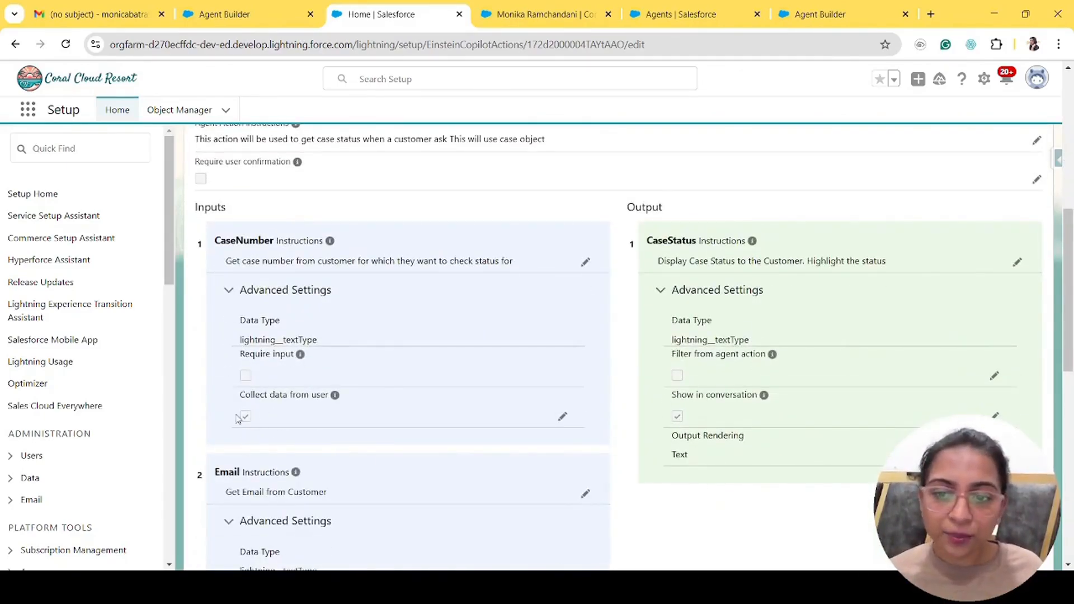
scroll(314, 420, down, 8)
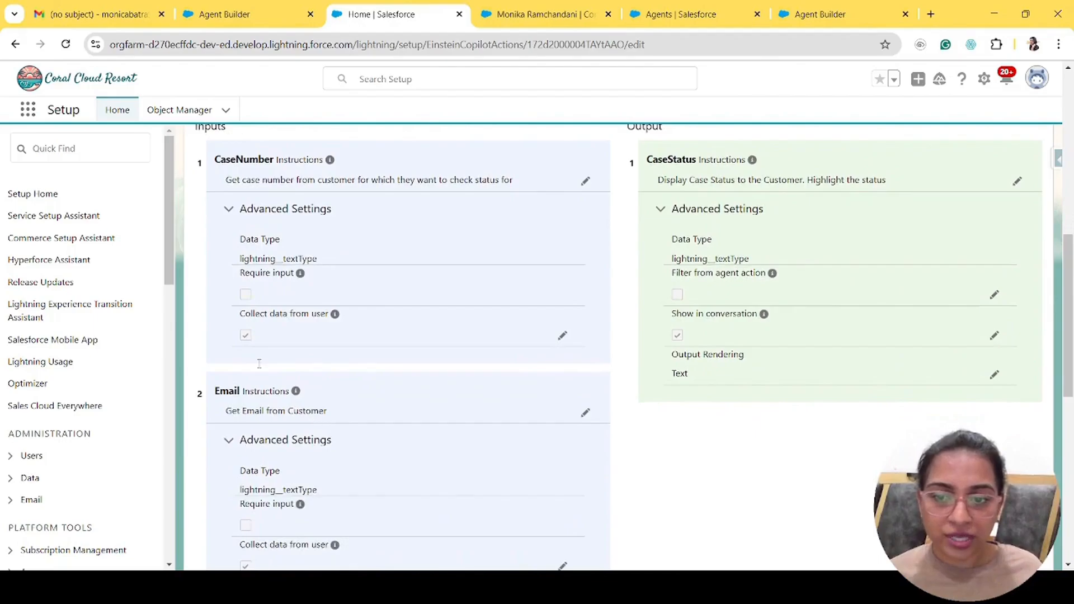
scroll(358, 443, down, 3)
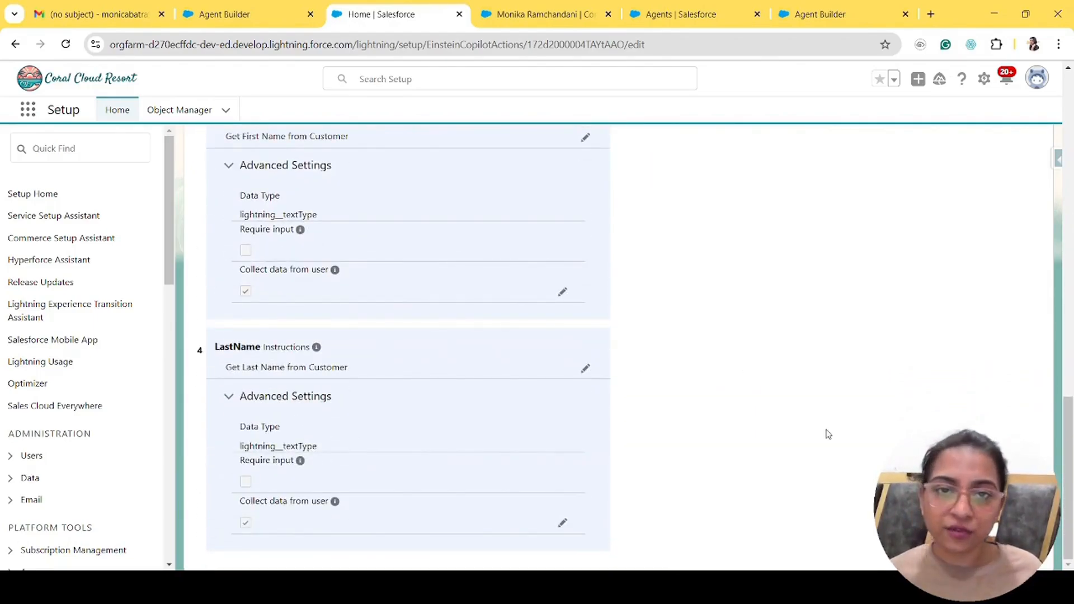
scroll(826, 434, up, 15)
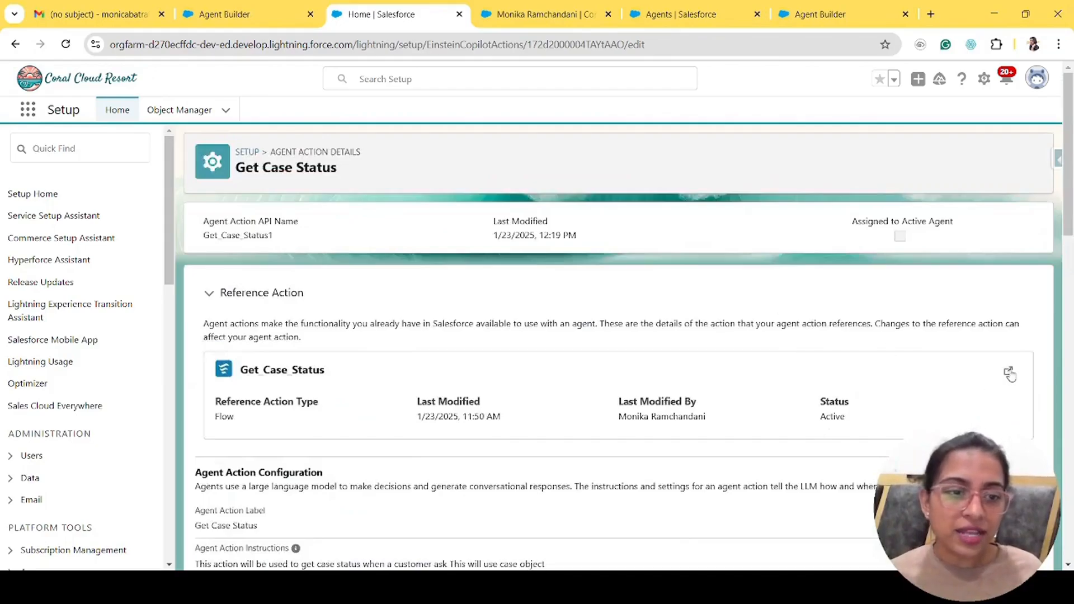
click(1007, 371)
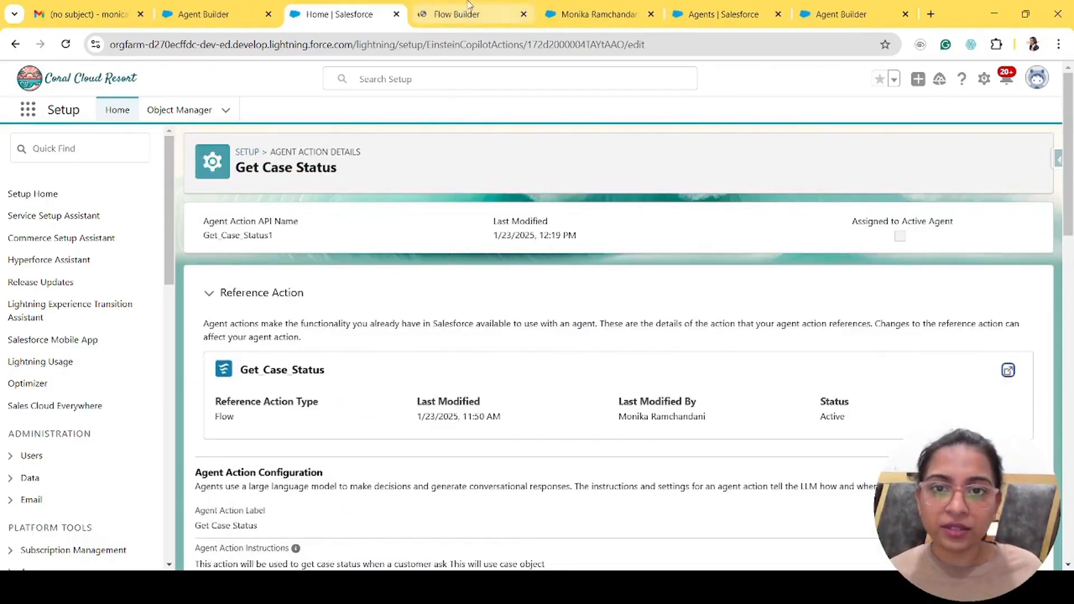
- Inspect the outcomes of the Get Case Status - V2 flow's Check Case Number decision
click(456, 14)
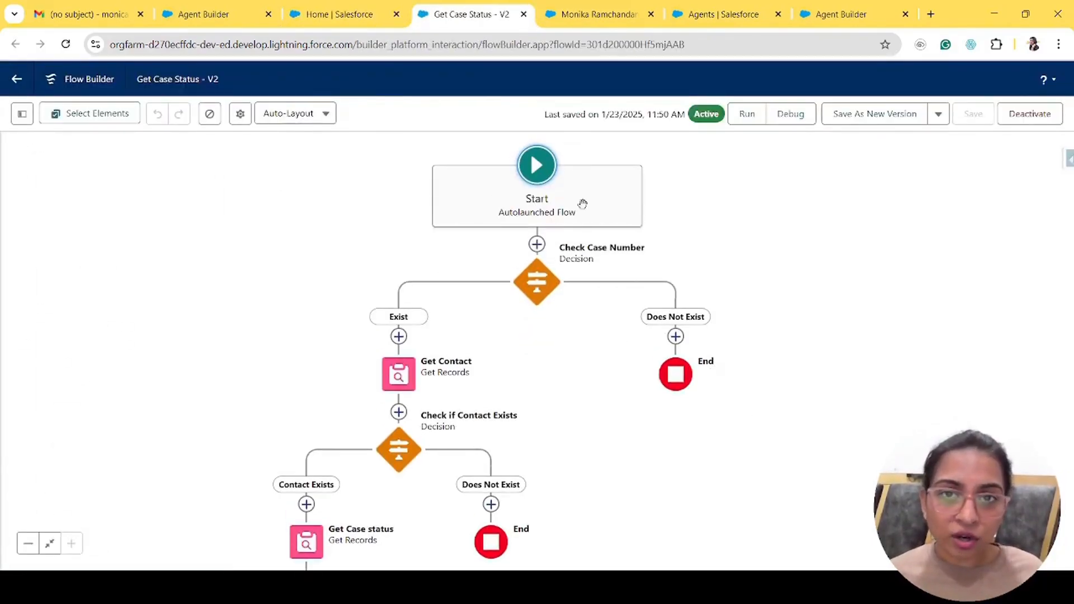
click(536, 282)
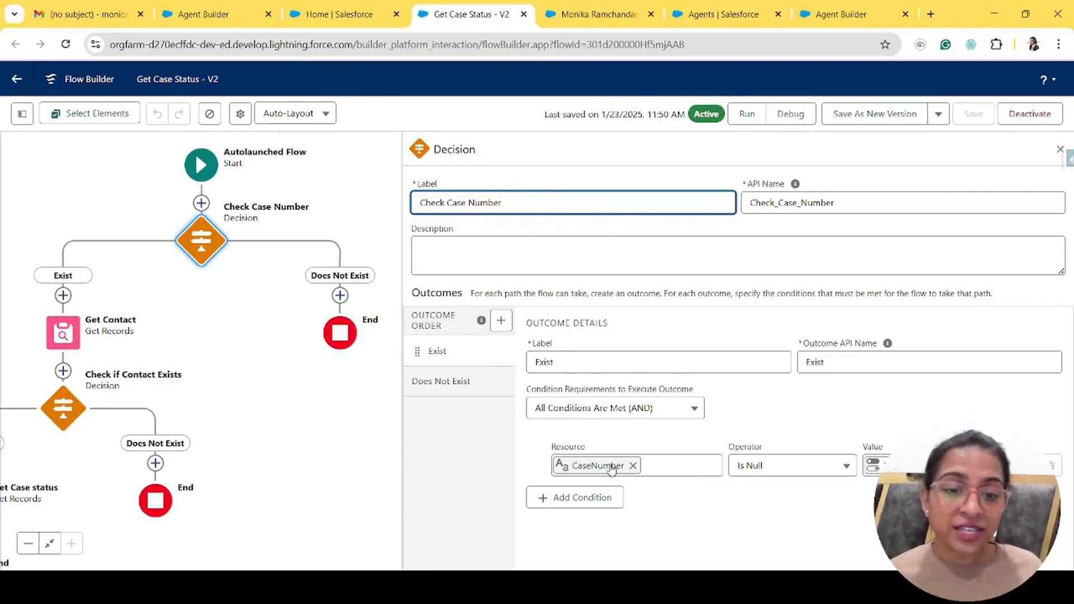
click(1060, 150)
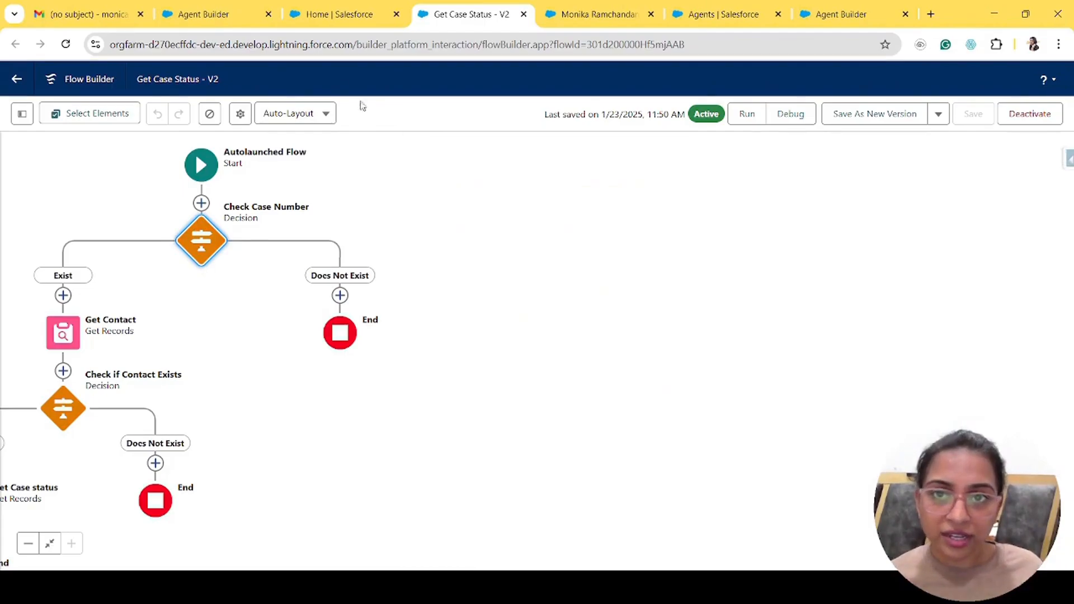
- Compare with the Case Number in the agent's request, then select the Get Contact element
click(247, 9)
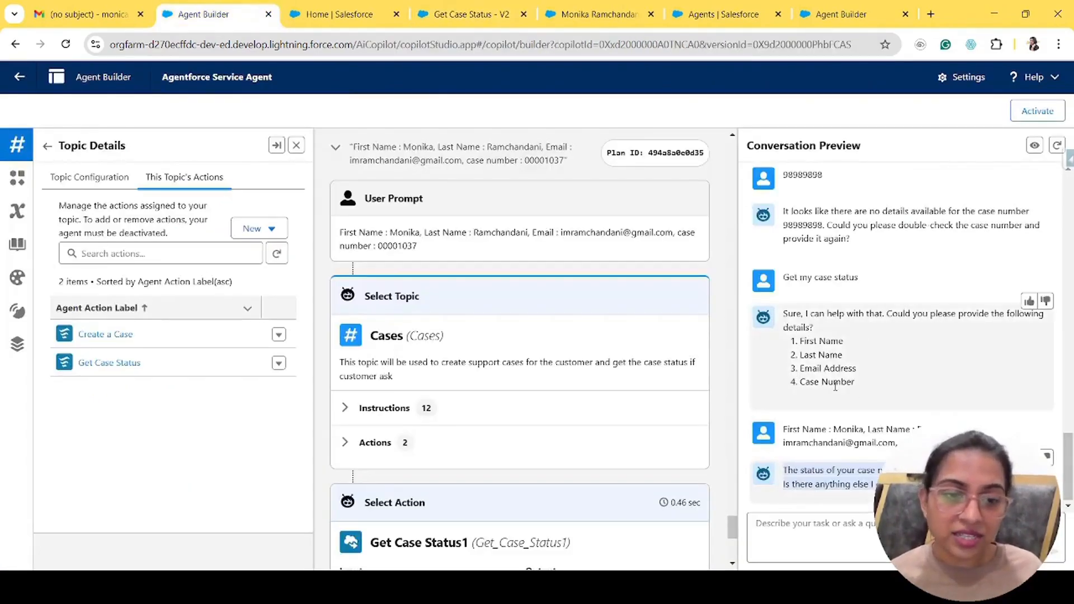
drag(801, 382, 866, 387)
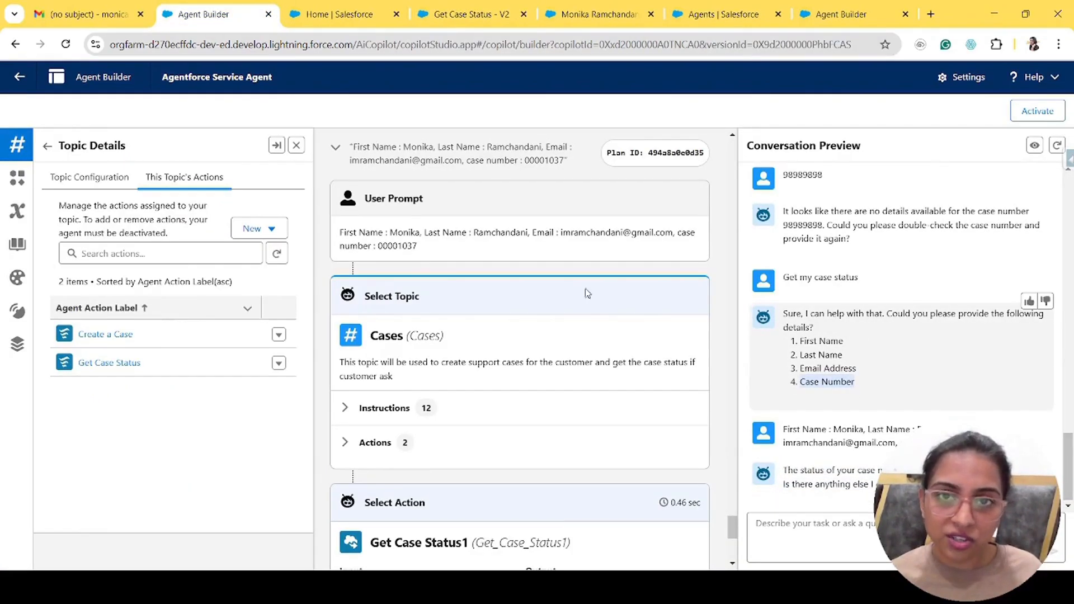
click(436, 8)
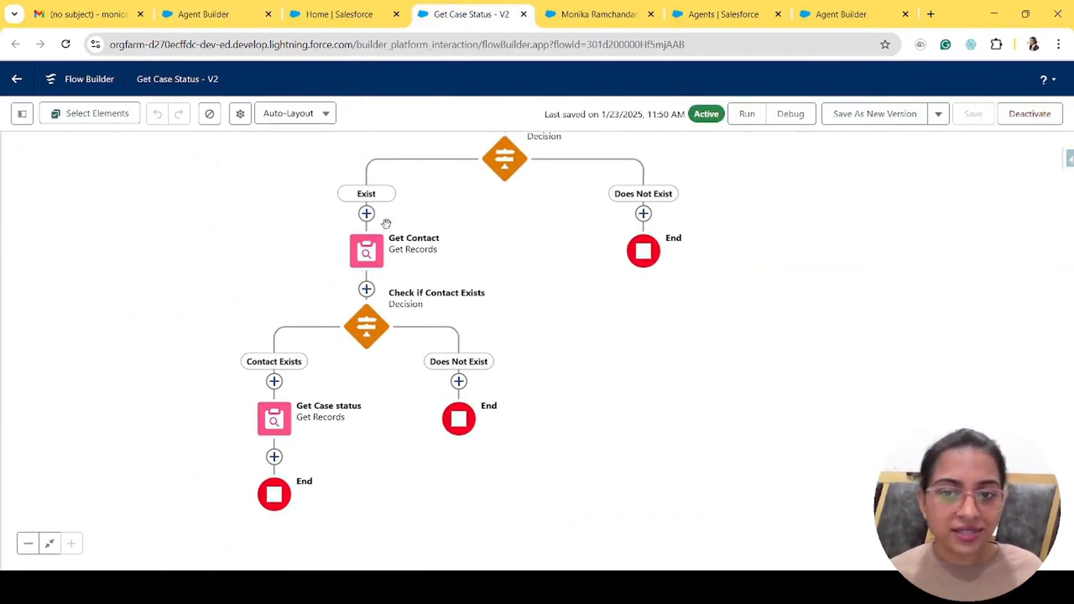
click(358, 256)
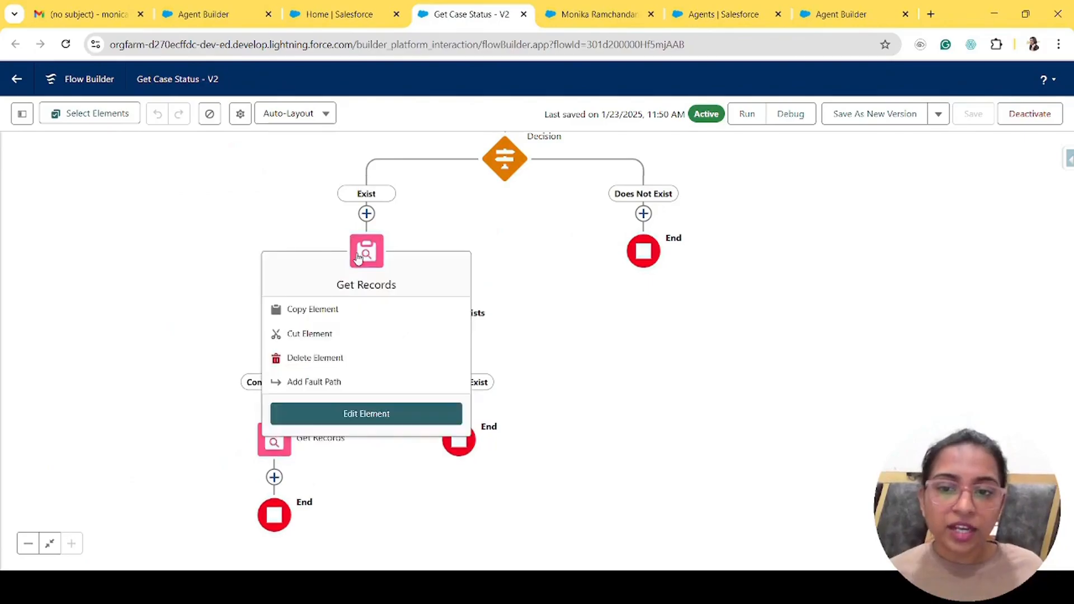
- Review the Get Contact element's filter conditions
double_click(358, 258)
scroll(751, 327, down, 3)
scroll(751, 327, up, 3)
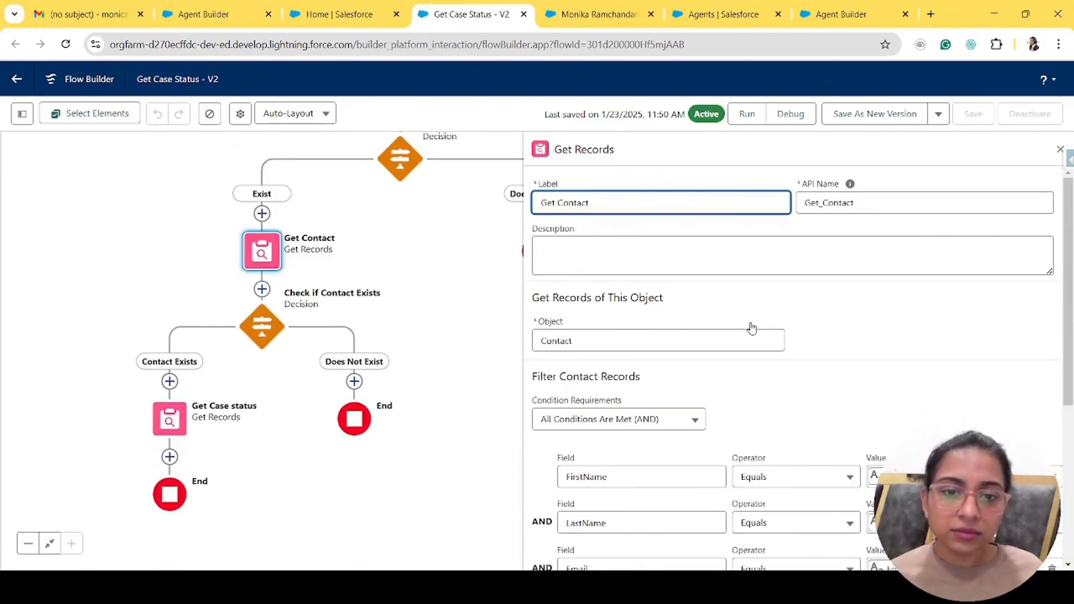
scroll(751, 328, down, 5)
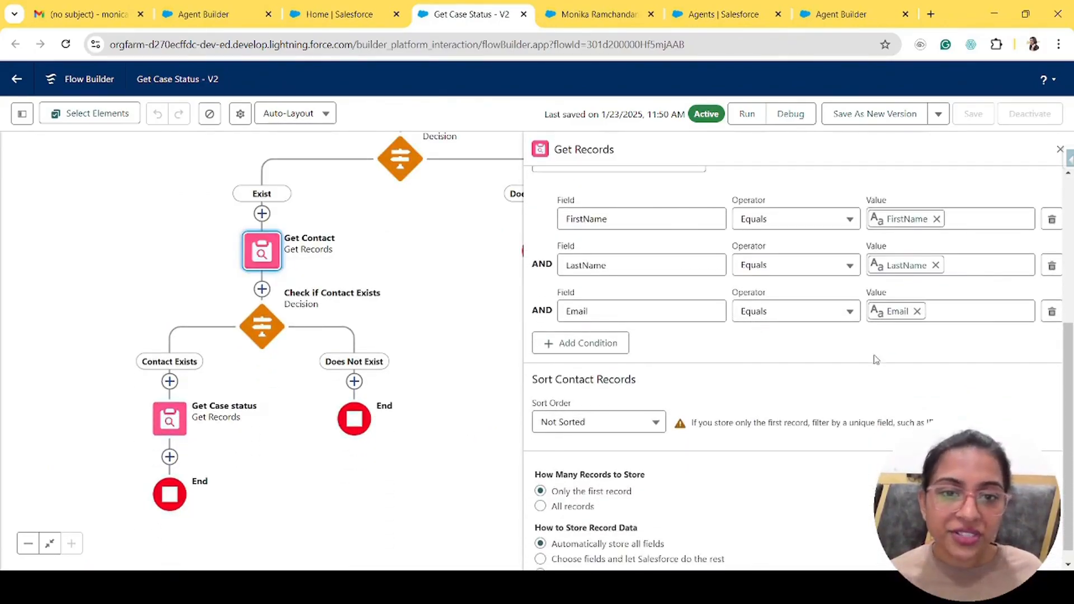
drag(251, 7, 345, 8)
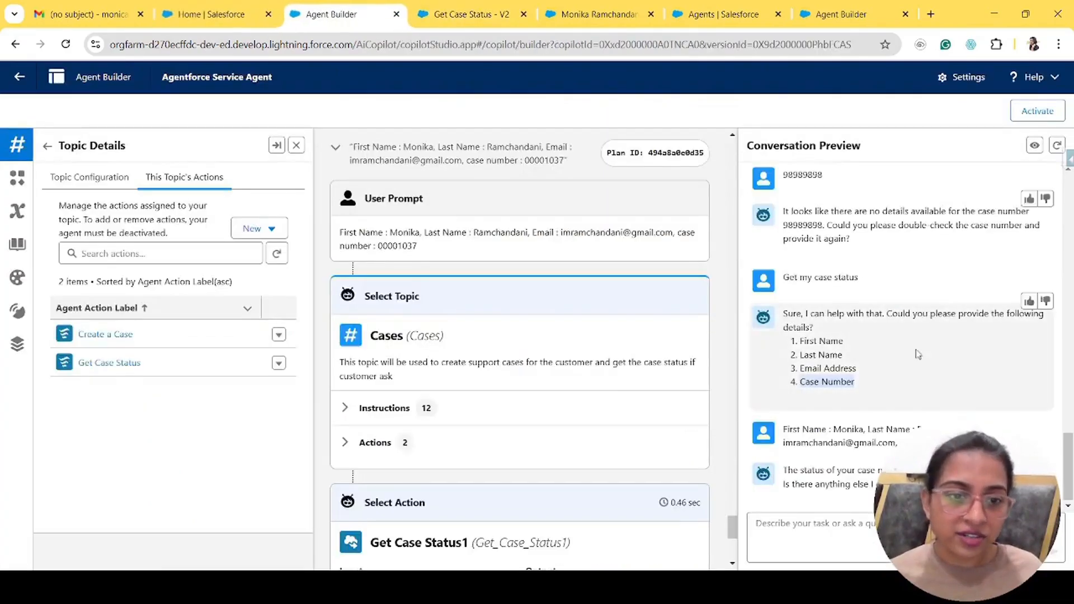
click(465, 14)
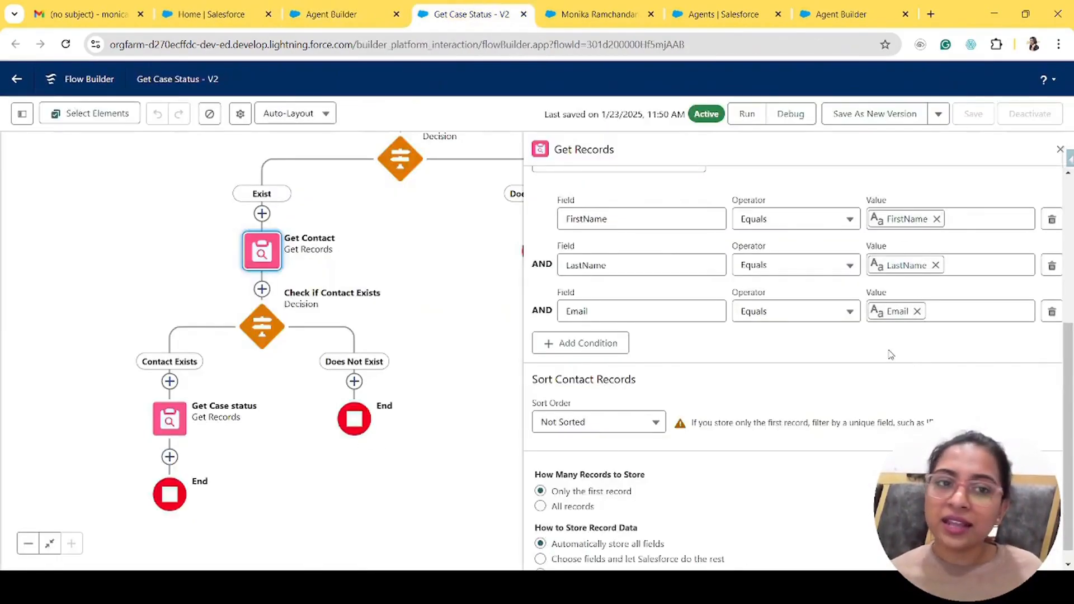
- Inspect the Check if Contact Exists decision, then open the Get Case status element
click(258, 324)
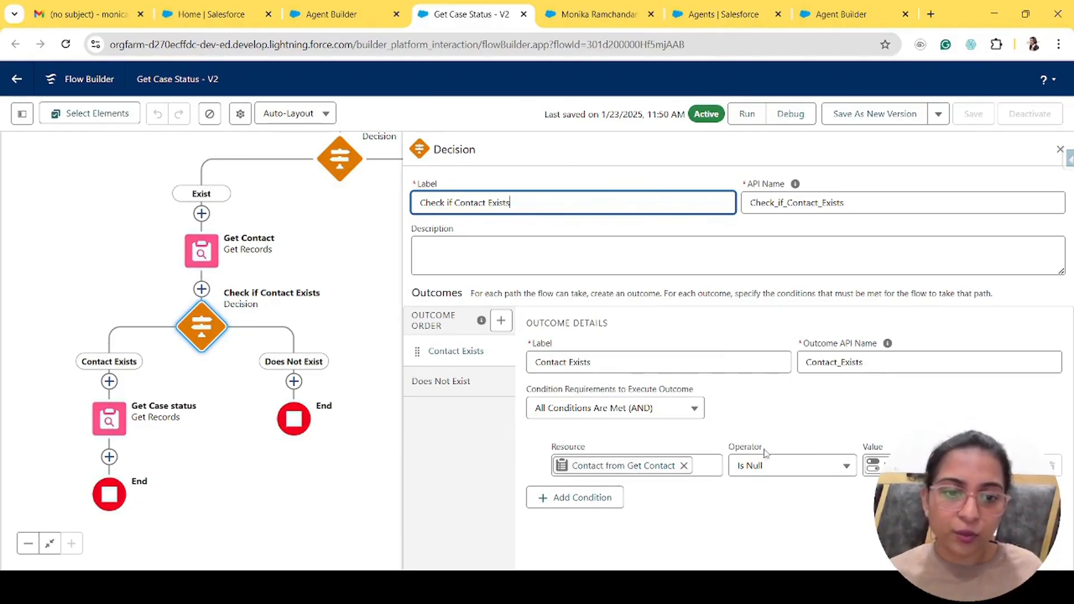
drag(278, 476, 335, 404)
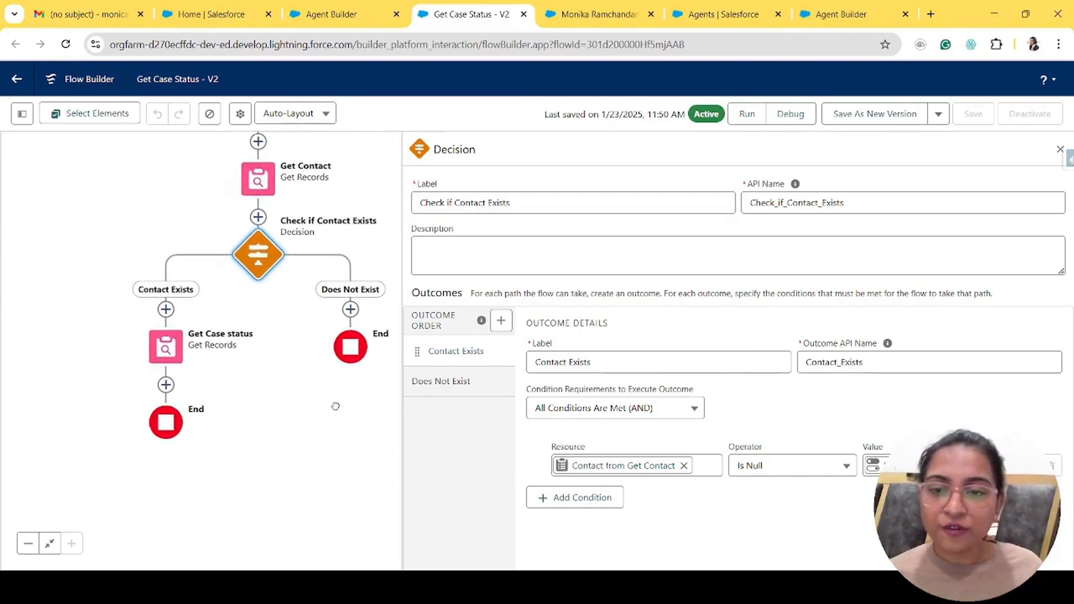
double_click(168, 347)
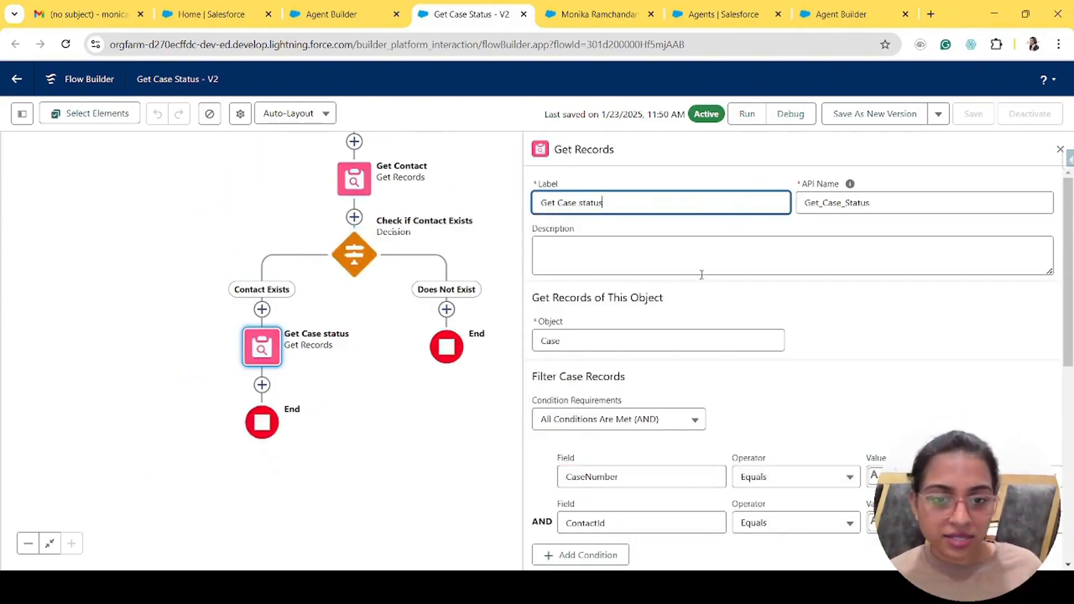
- Review Get Case status: the Case object, its contact id condition and Status field mapping
scroll(805, 367, down, 2)
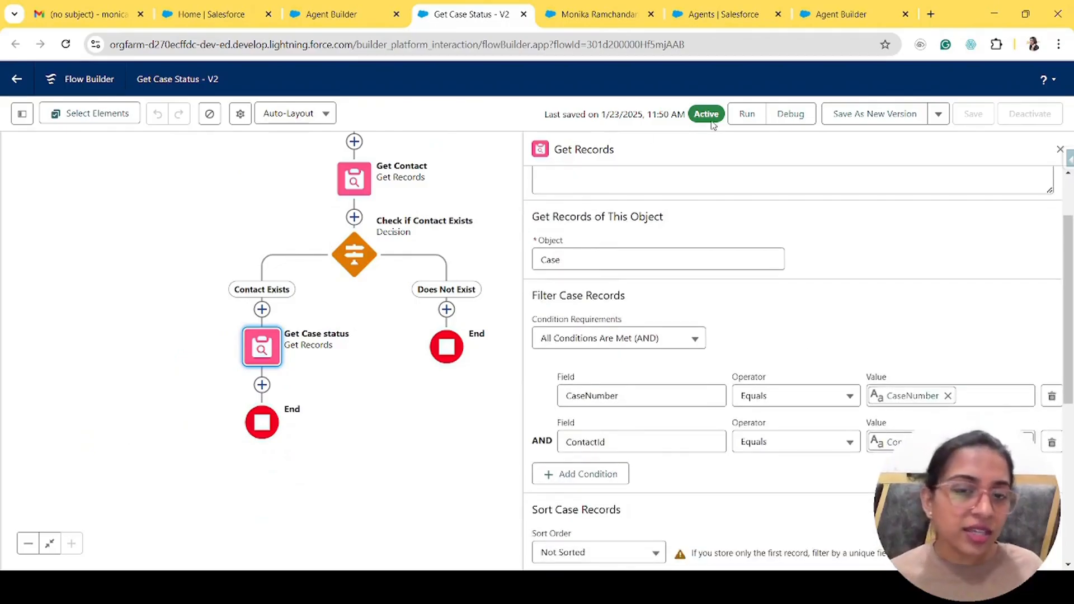
click(599, 267)
scroll(783, 313, down, 4)
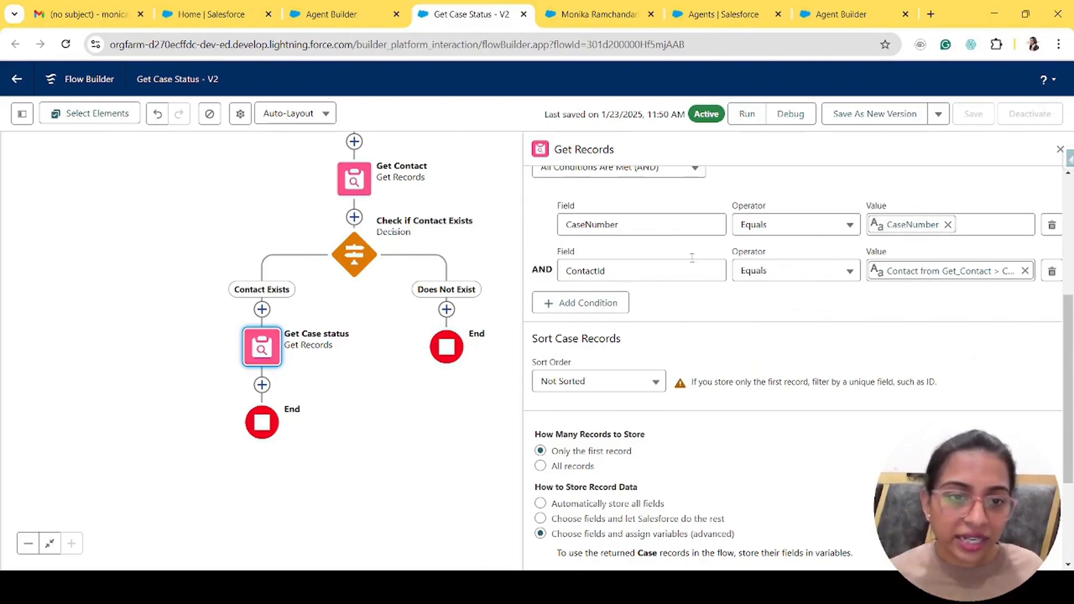
click(951, 273)
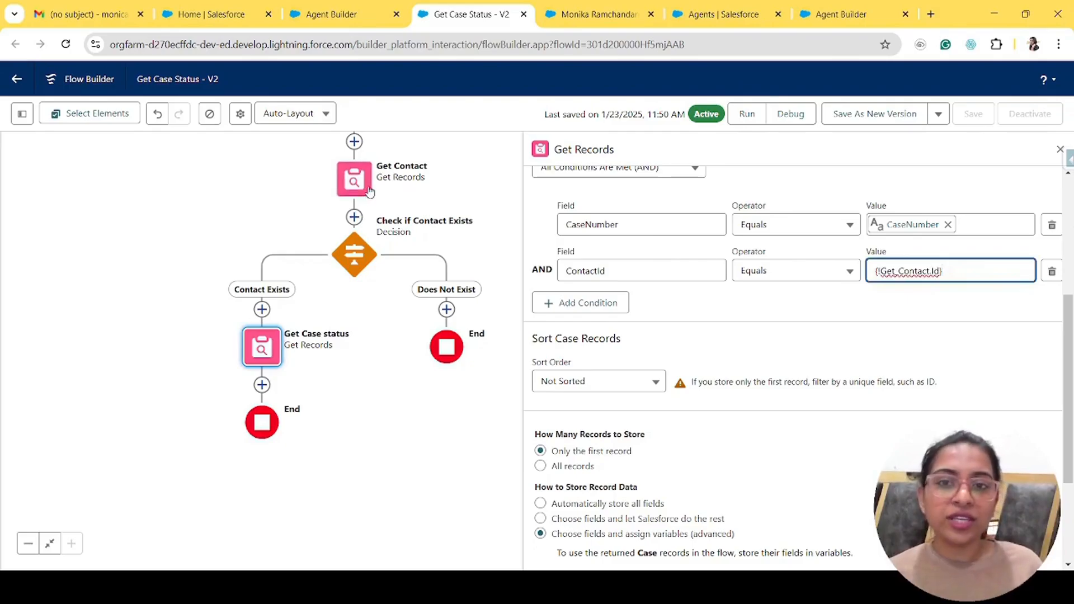
scroll(867, 380, down, 2)
scroll(867, 380, down, 1)
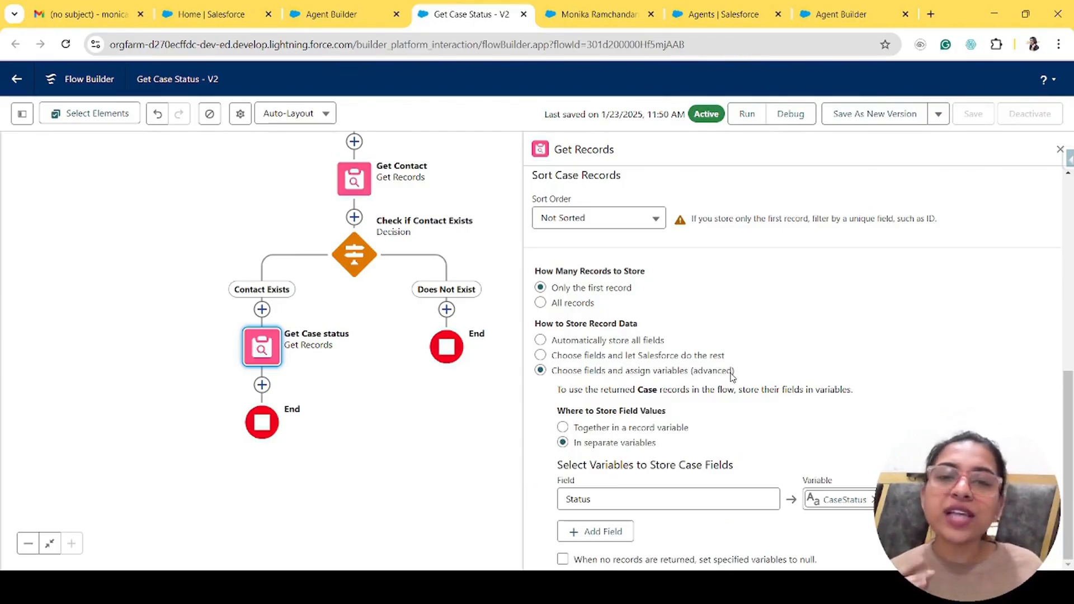
click(616, 499)
key(ctrl+a)
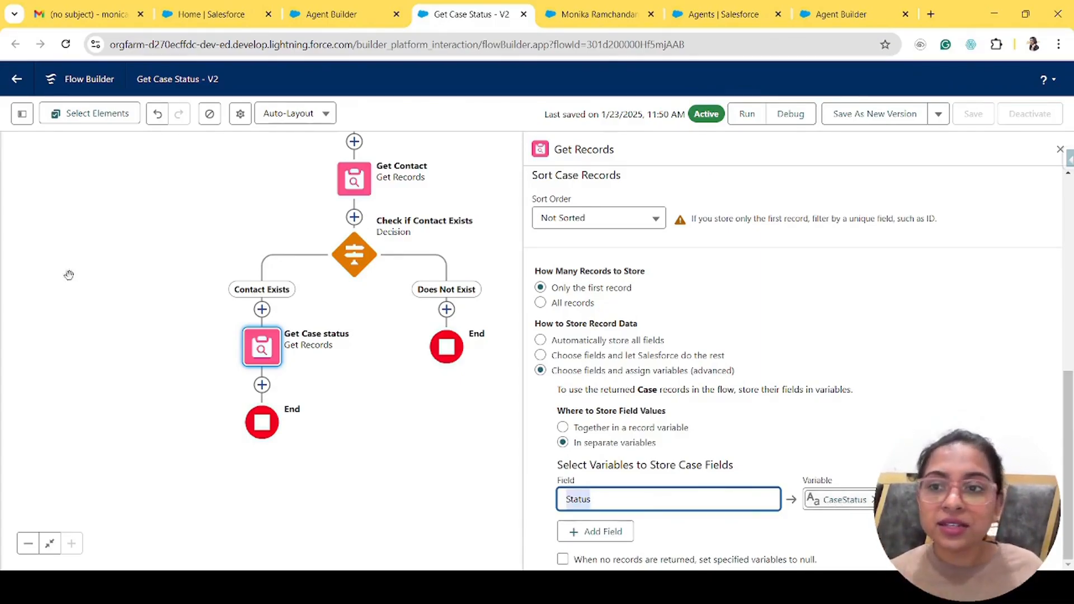
- Confirm in the Toolbox that CaseStatus is a Text variable available for output, unchanged
click(23, 113)
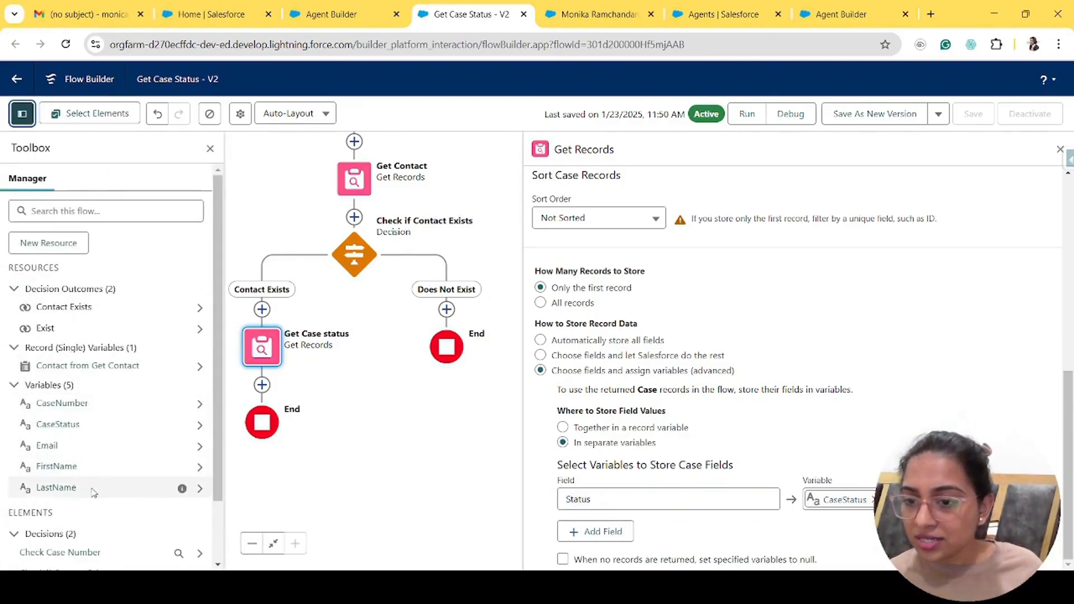
click(68, 426)
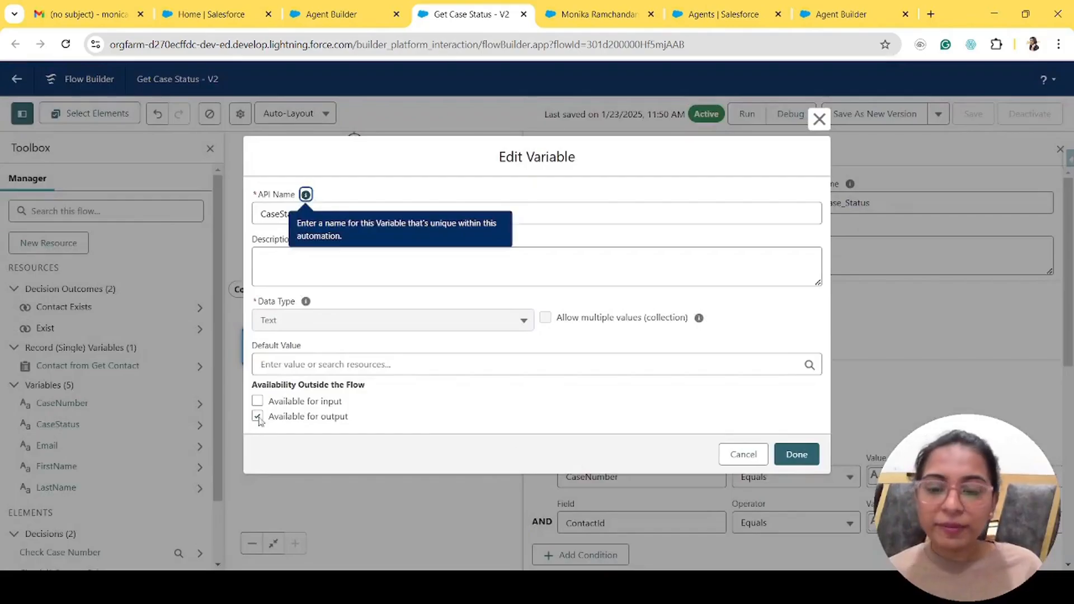
click(737, 456)
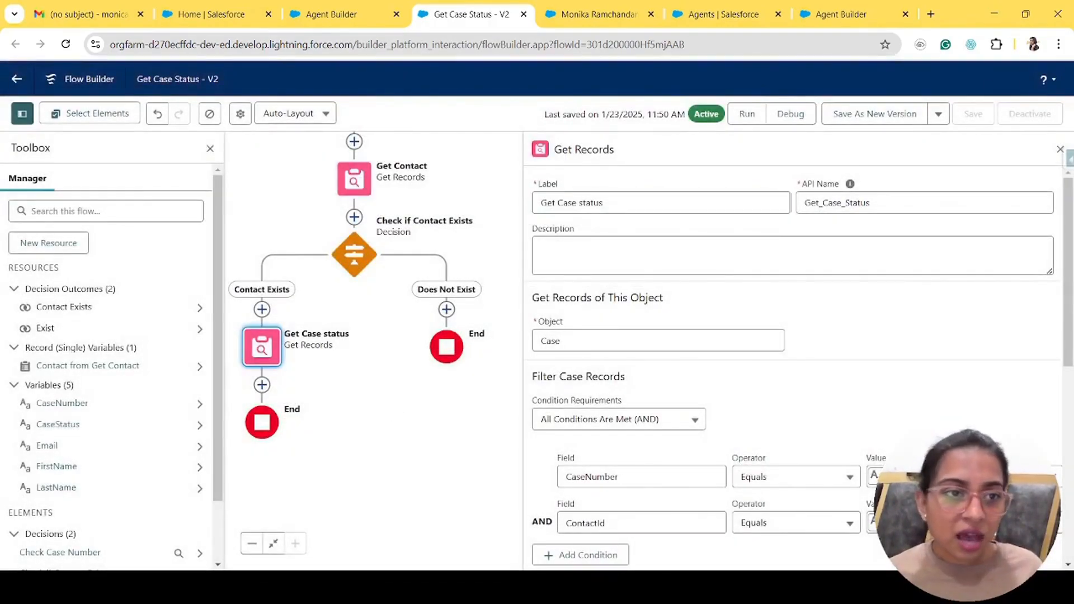
- Return to Agent Builder and go back from Topic Details to the list of four topics
click(362, 5)
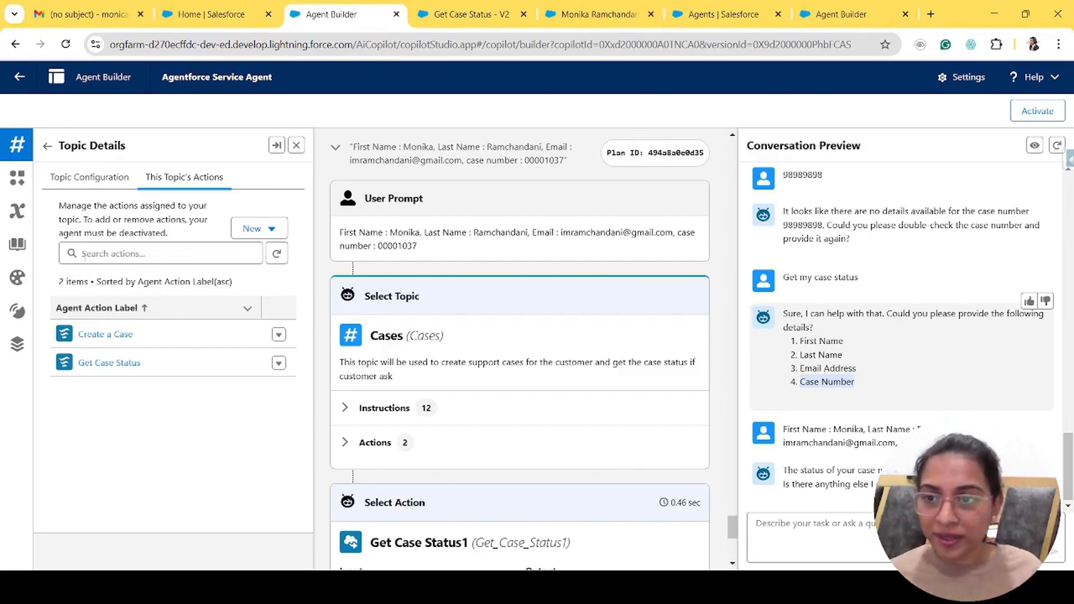
click(47, 147)
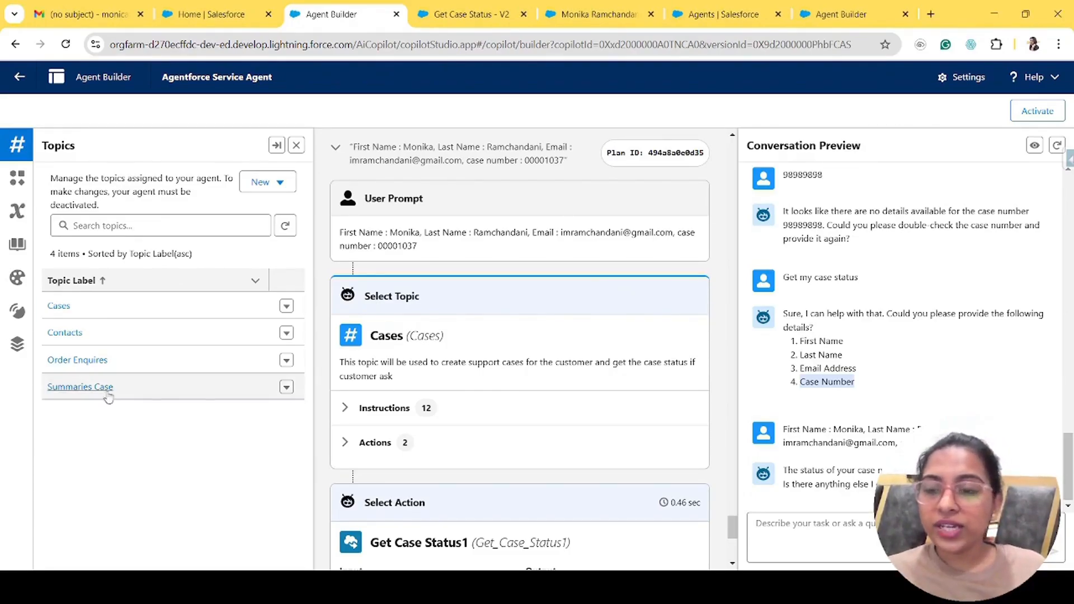
- Open the Order Enquires topic and read its label and classification description
click(91, 362)
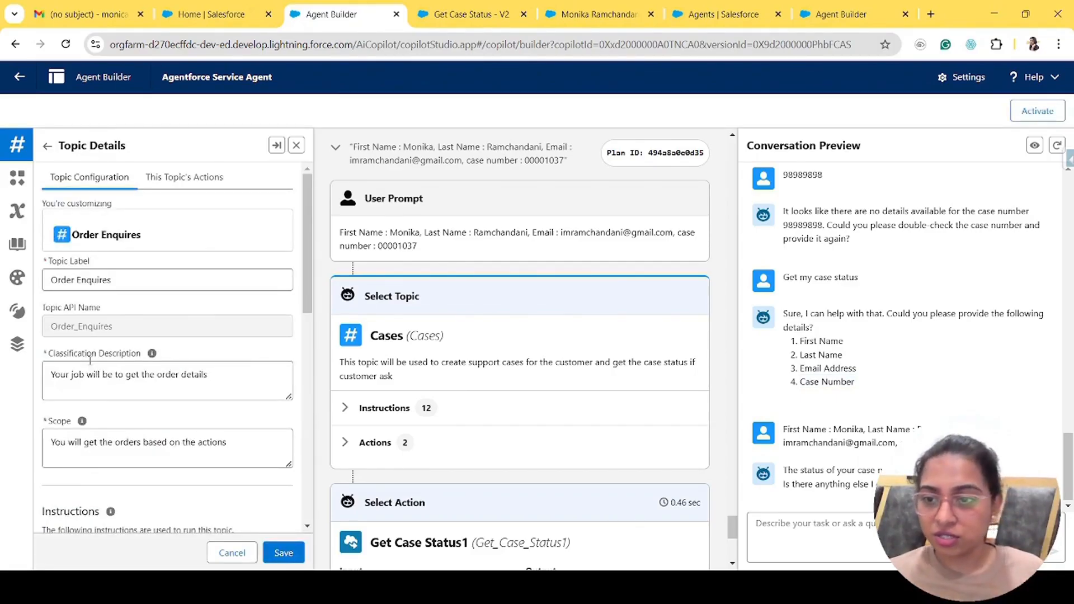
triple_click(127, 279)
drag(114, 326, 41, 331)
scroll(120, 375, down, 3)
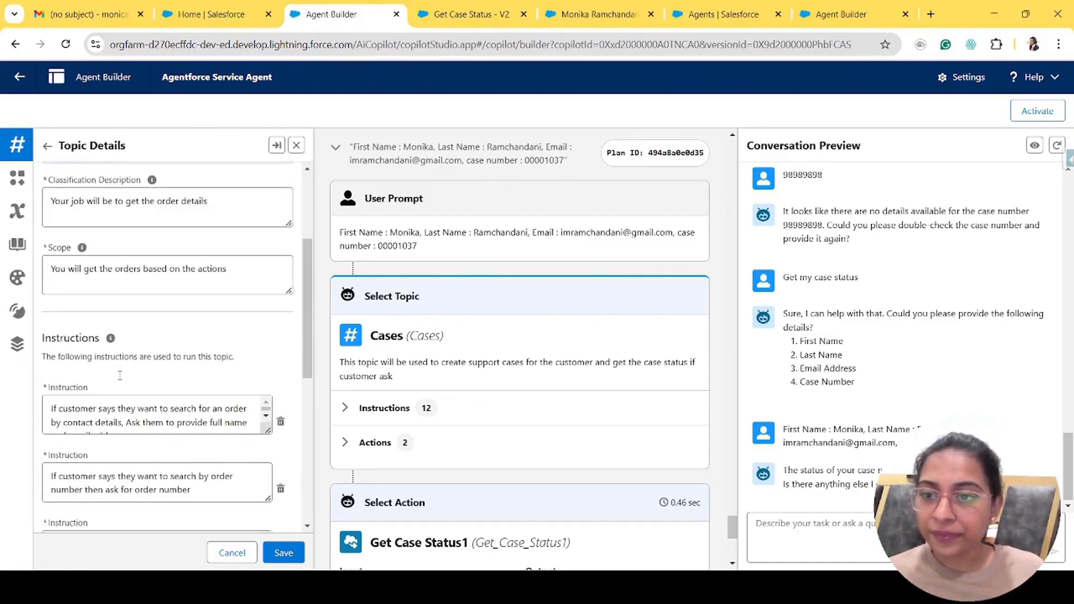
click(236, 215)
drag(236, 215, 45, 205)
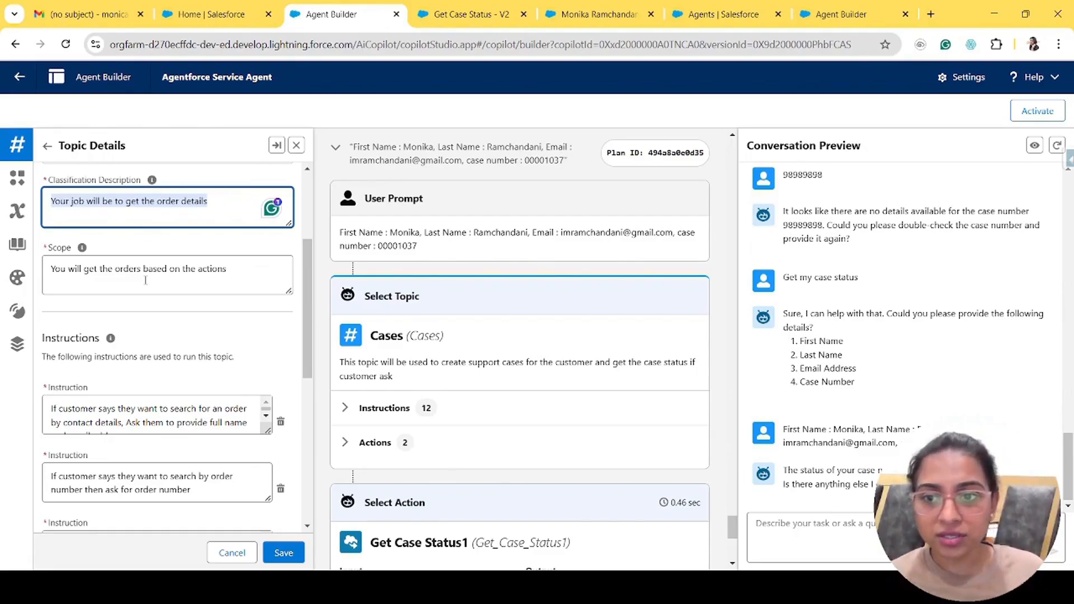
scroll(145, 280, down, 4)
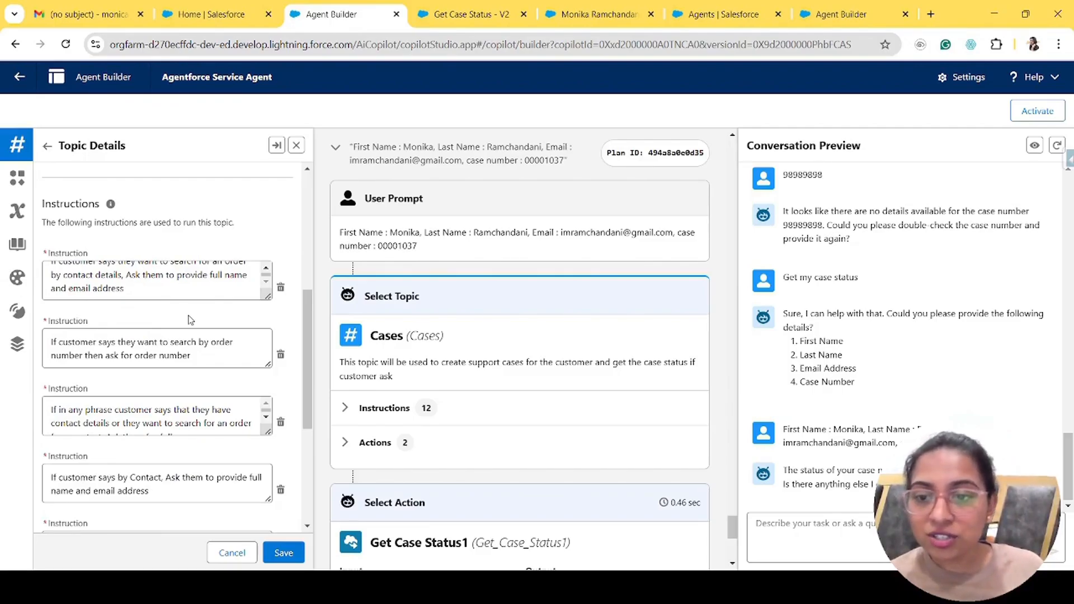
- Enlarge the first instruction box to show its full text
click(208, 287)
key(ctrl+a)
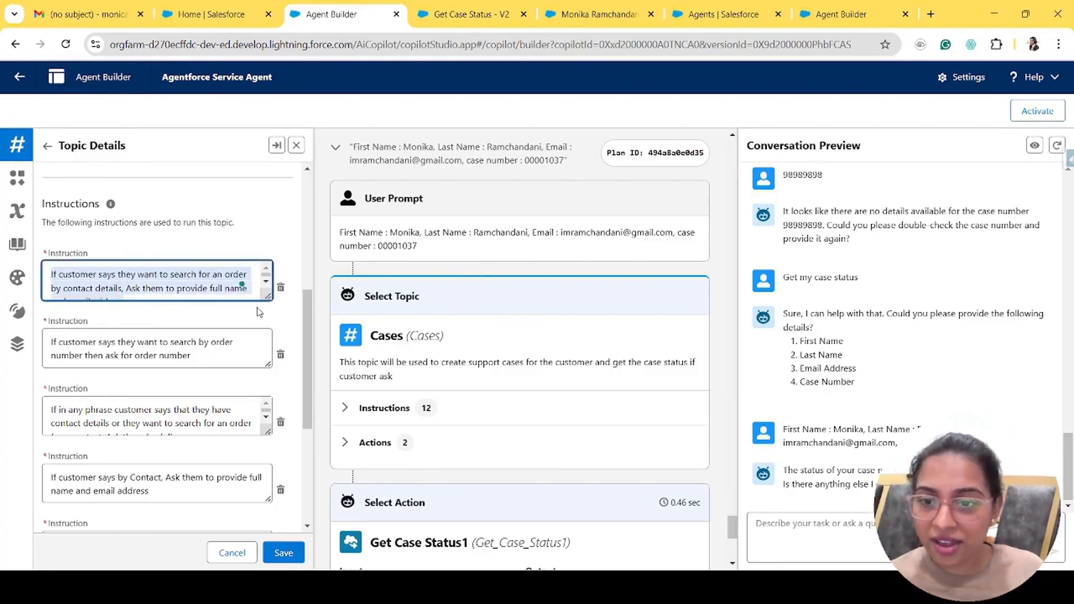
drag(269, 296, 273, 329)
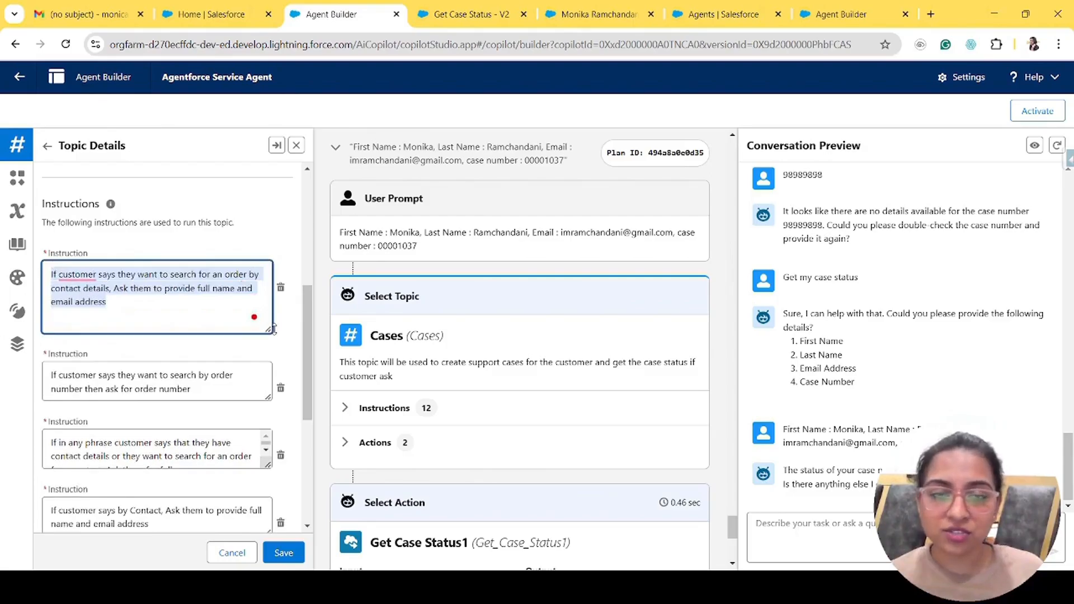
click(179, 316)
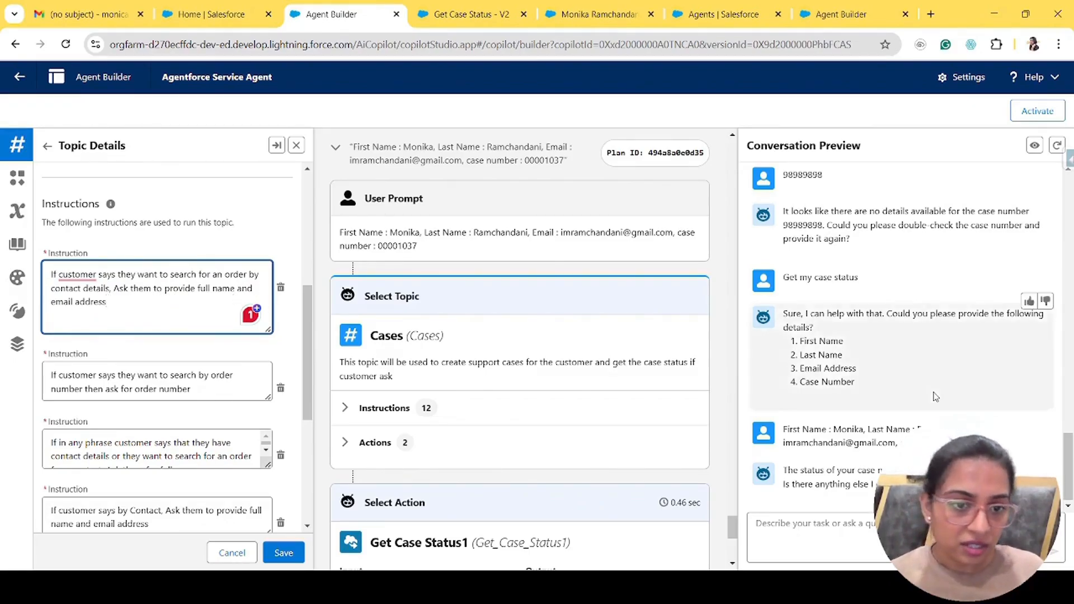
scroll(933, 396, up, 10)
scroll(933, 396, up, 5)
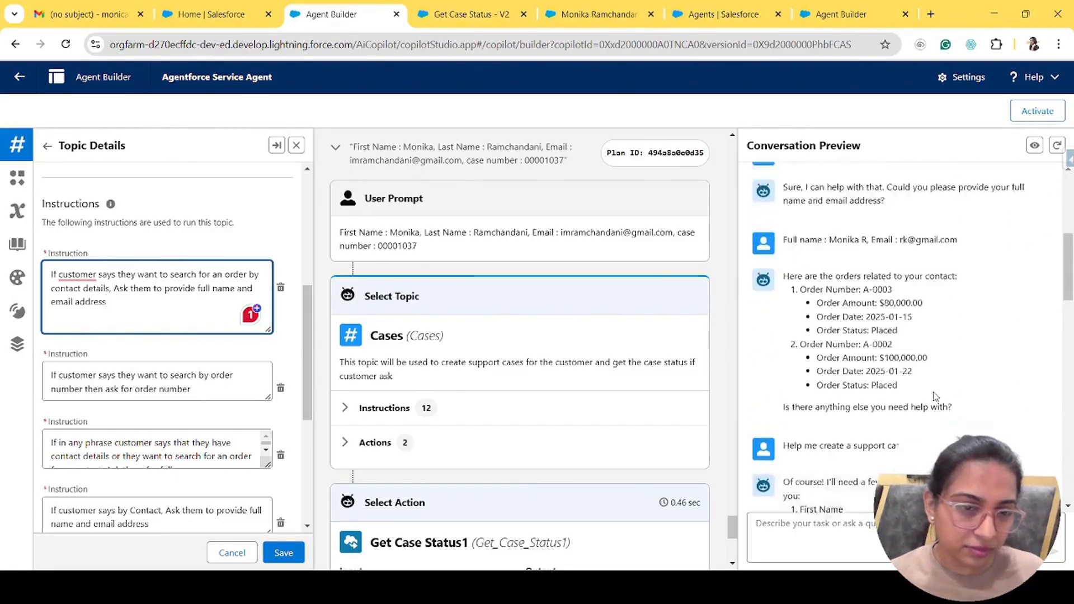
scroll(935, 397, up, 5)
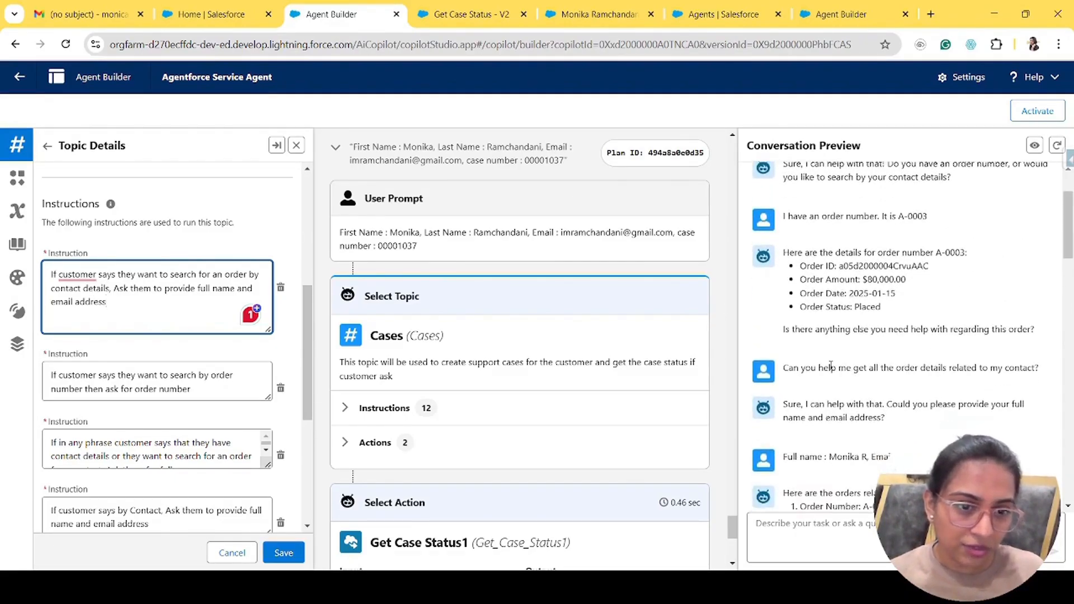
- Match the chat's full name and email request to the first instruction, then enlarge the order-number instruction
drag(782, 368, 1065, 374)
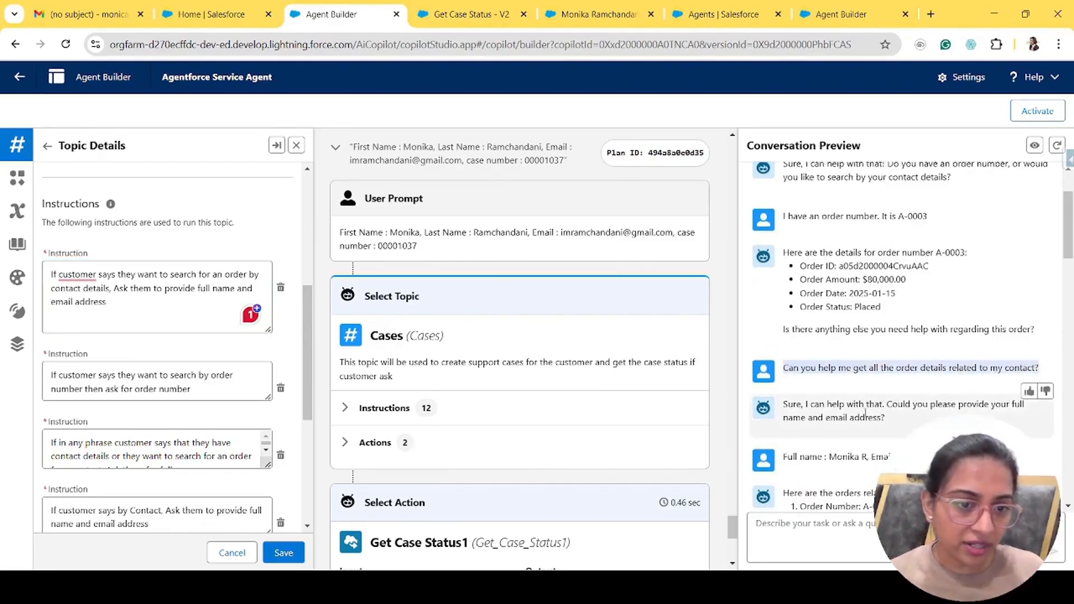
drag(953, 403, 886, 418)
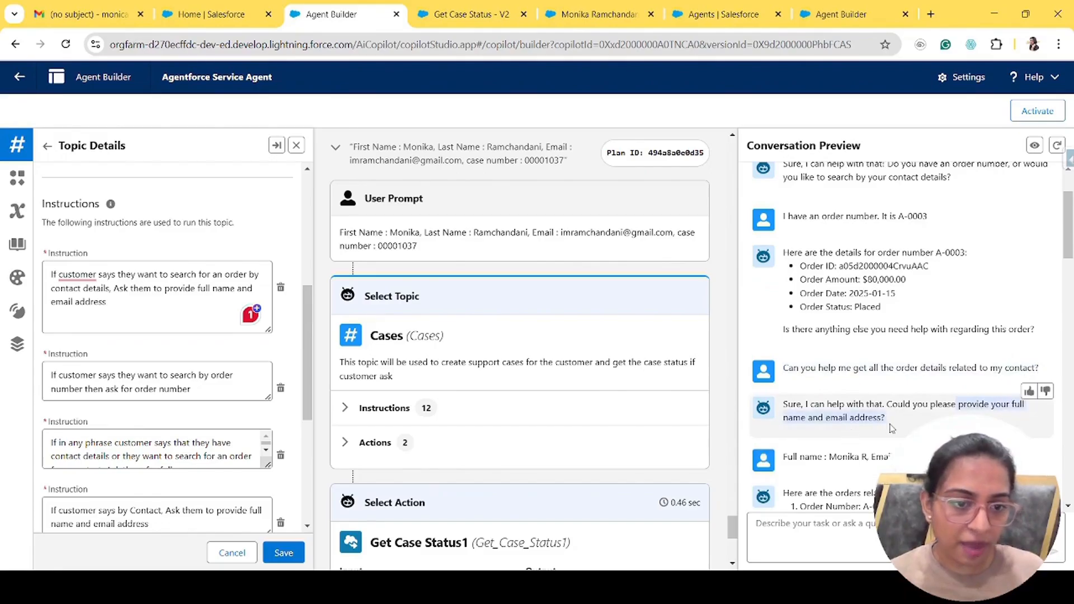
triple_click(145, 299)
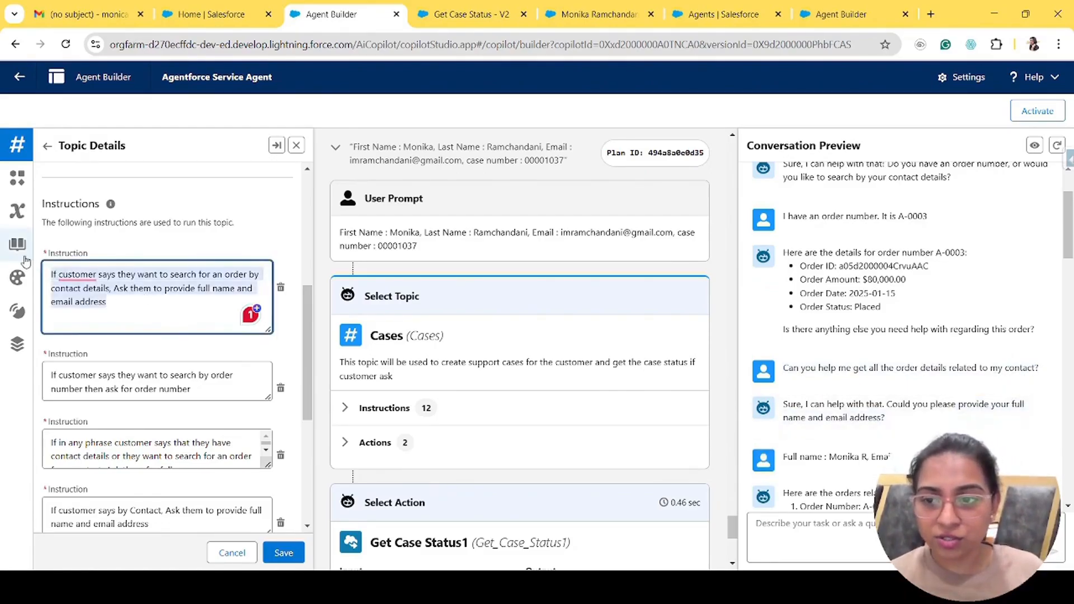
scroll(228, 330, down, 1)
scroll(228, 331, down, 1)
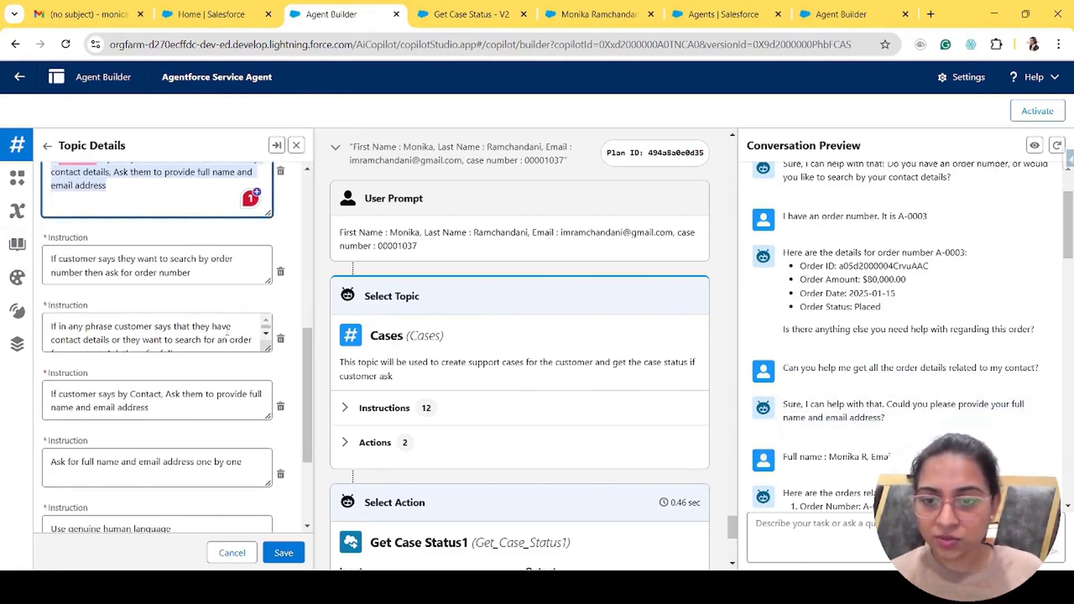
drag(272, 292, 275, 326)
drag(269, 283, 270, 317)
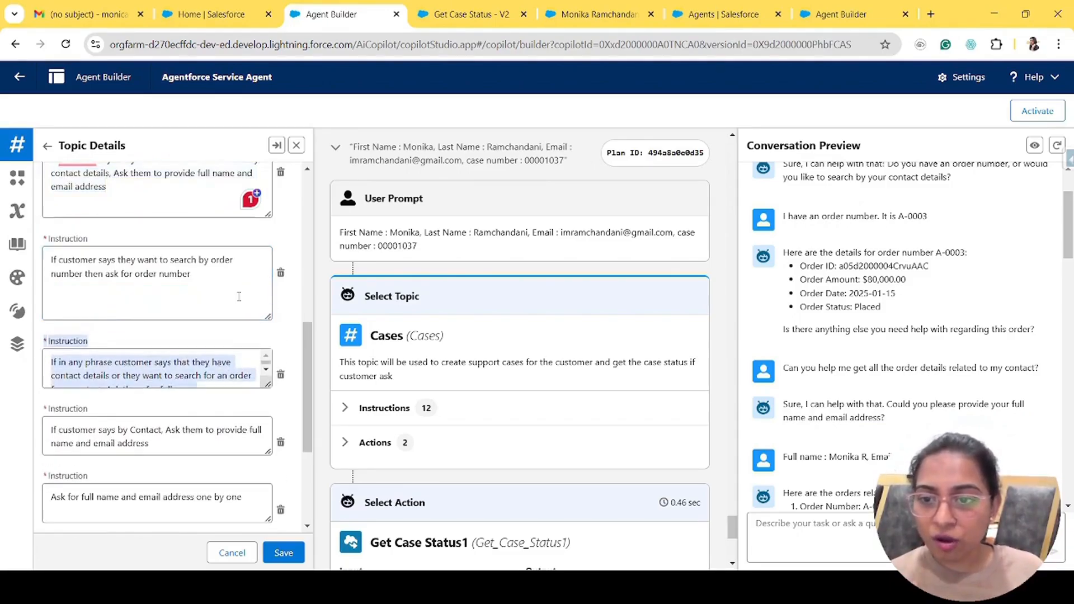
click(238, 296)
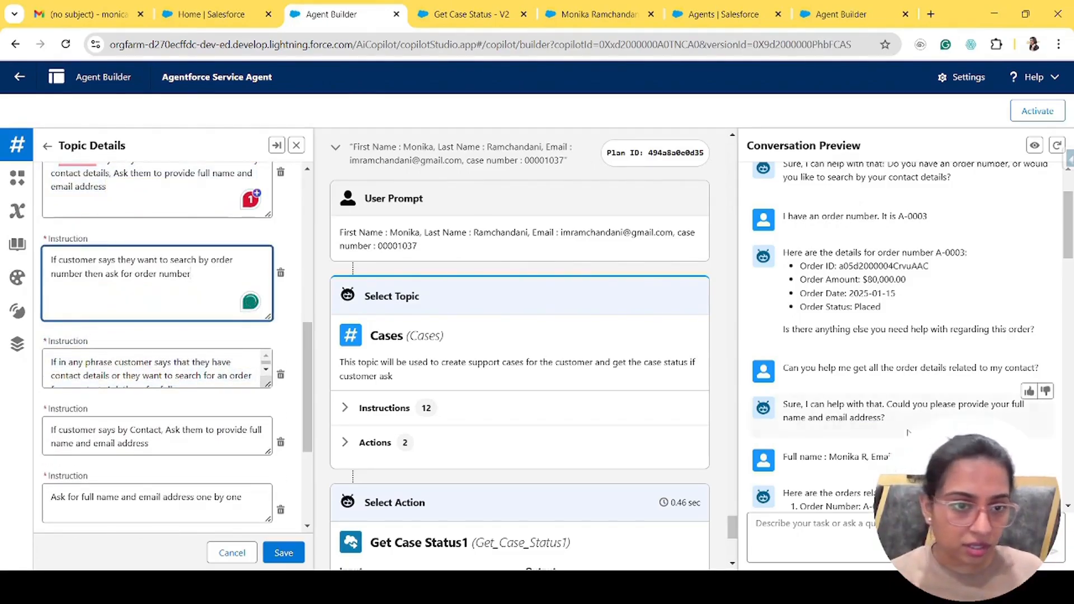
- Highlight the chat exchange where order number A-0003 returns the order details
scroll(894, 430, up, 2)
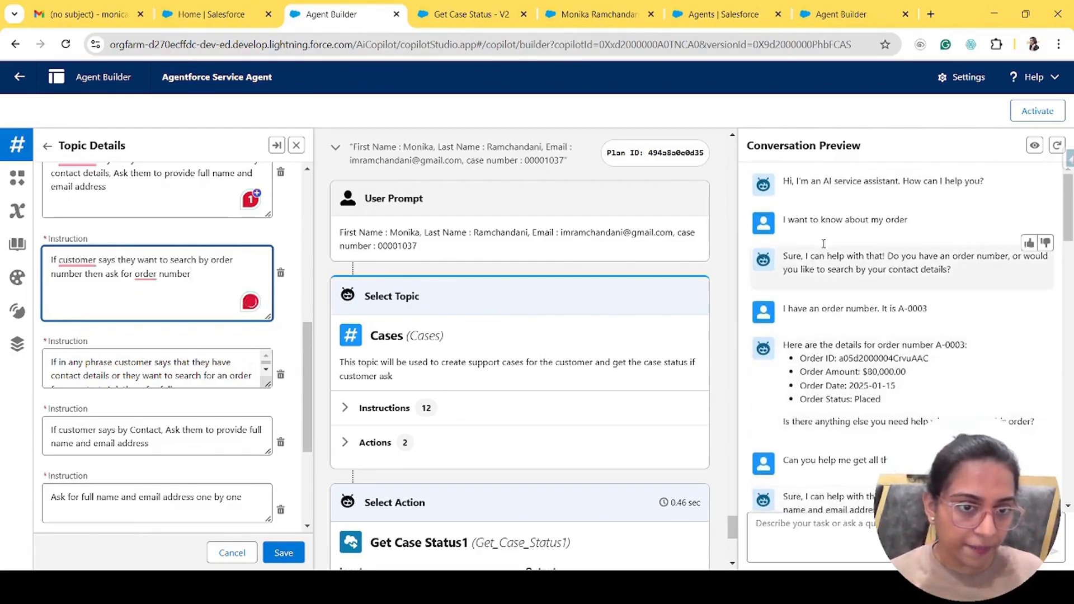
drag(783, 219, 973, 274)
click(800, 307)
drag(801, 307, 939, 320)
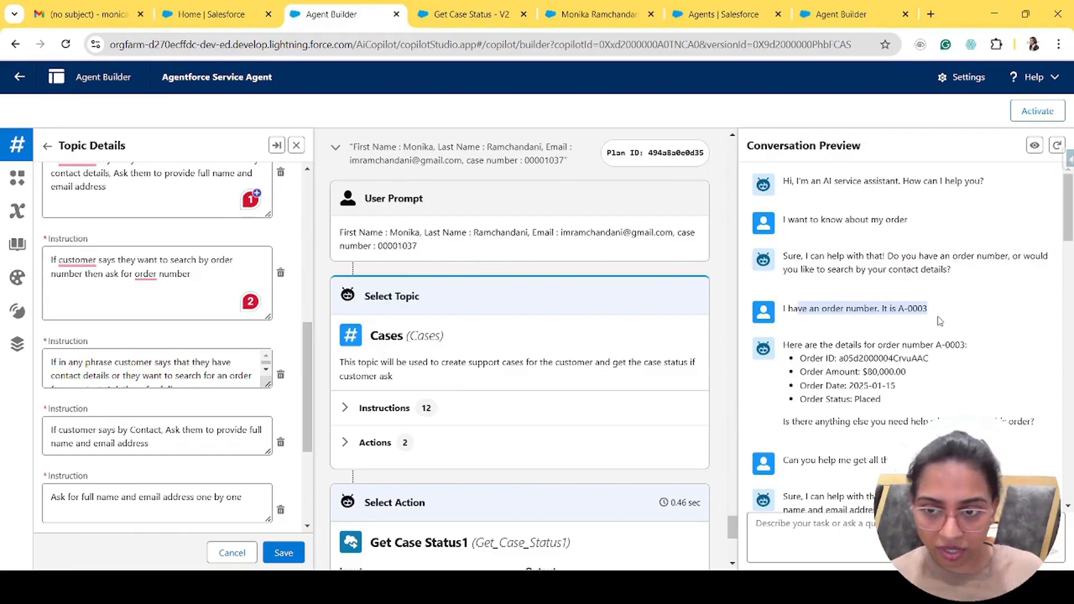
drag(782, 345, 1007, 428)
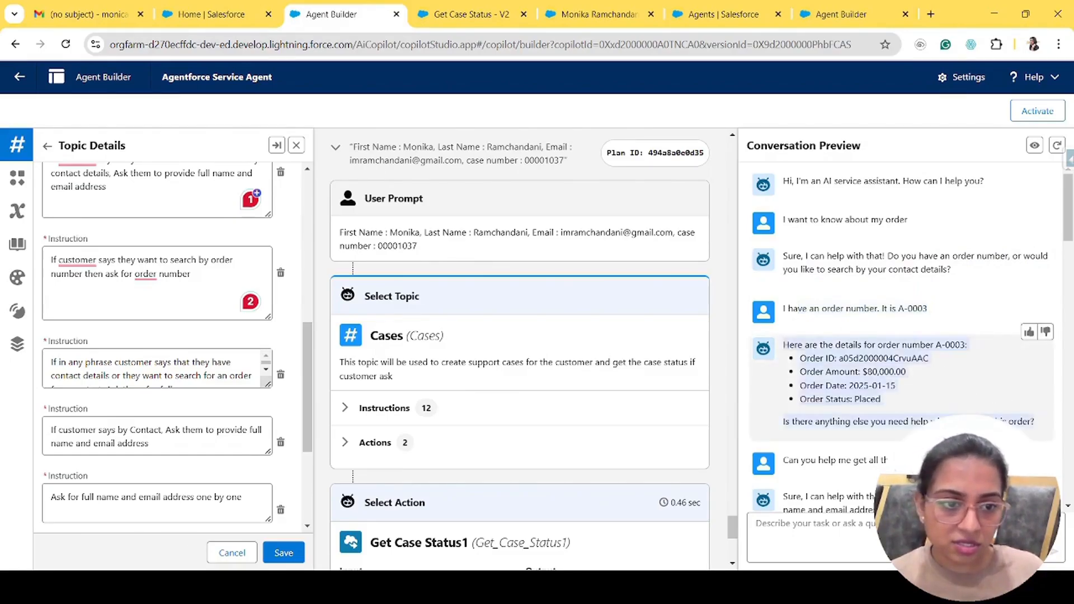
click(865, 303)
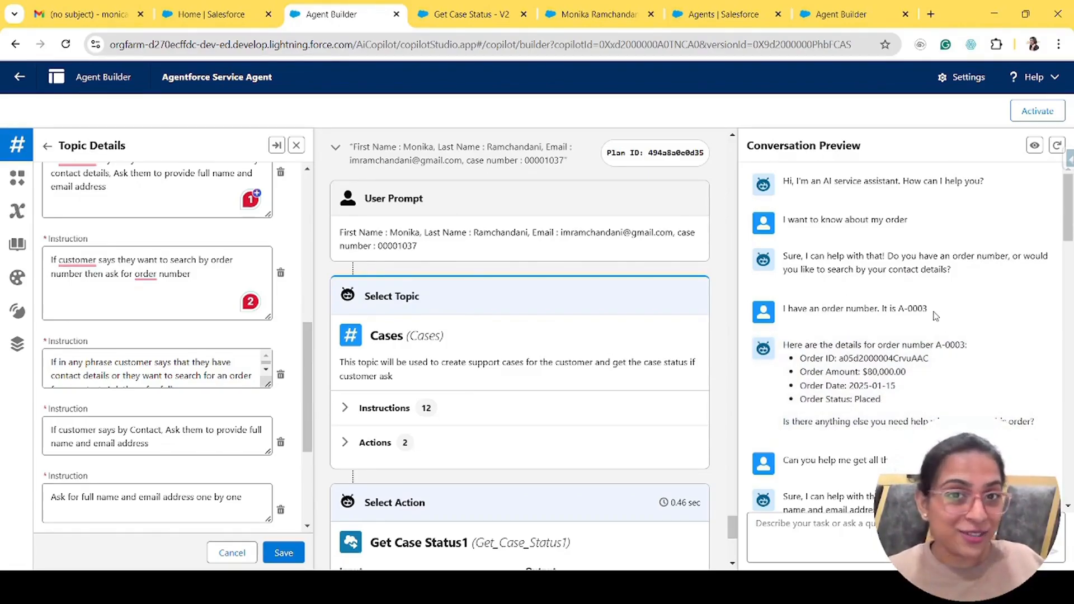
drag(928, 308, 900, 307)
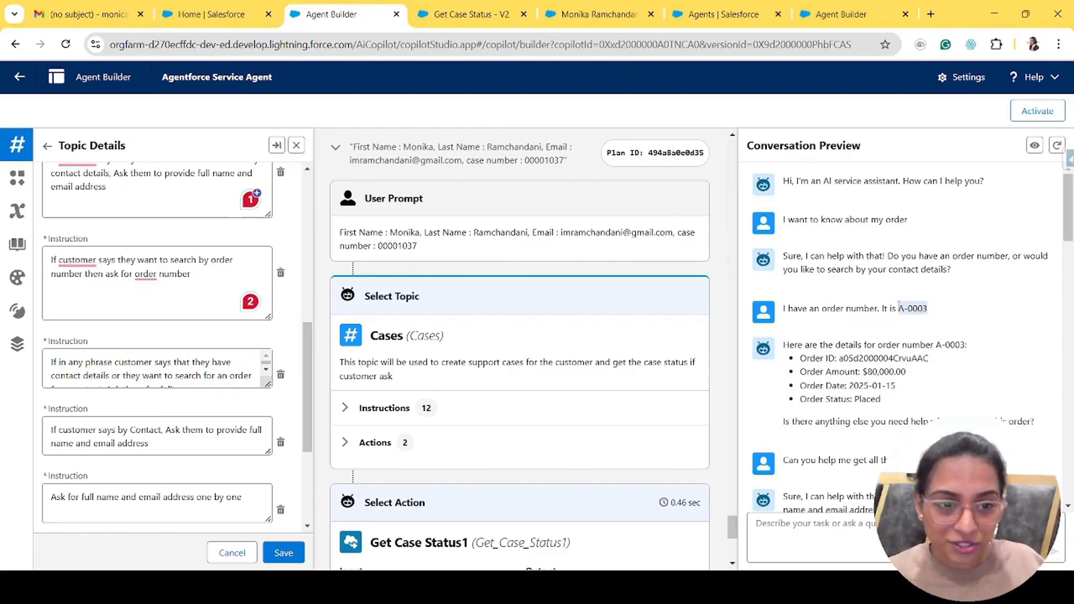
- Enlarge the third instruction and the 'If customer says by Contact' instruction boxes
click(267, 385)
drag(267, 385, 270, 440)
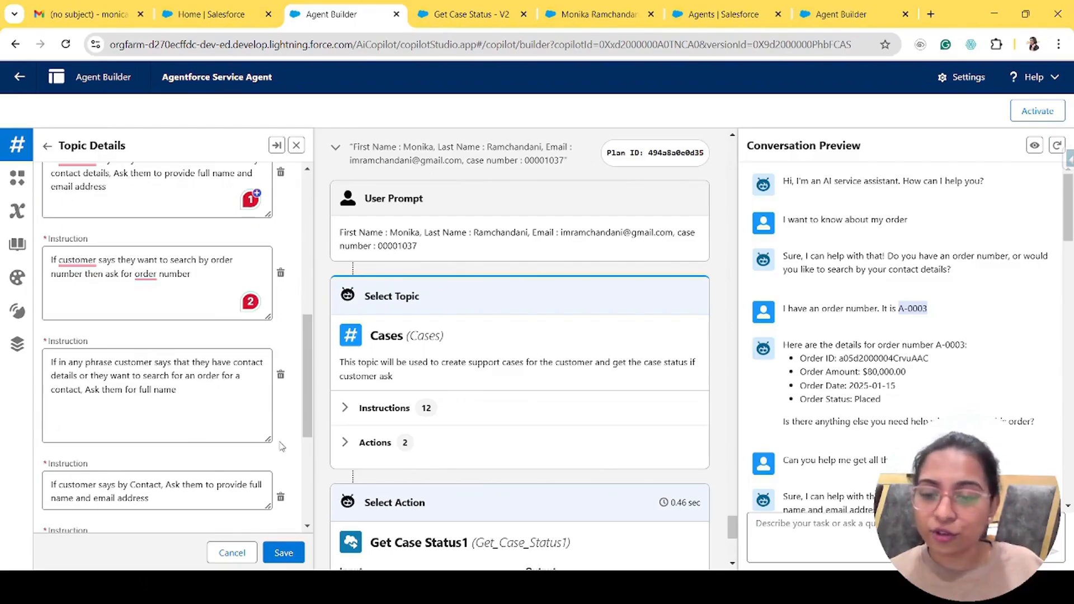
scroll(174, 241, up, 1)
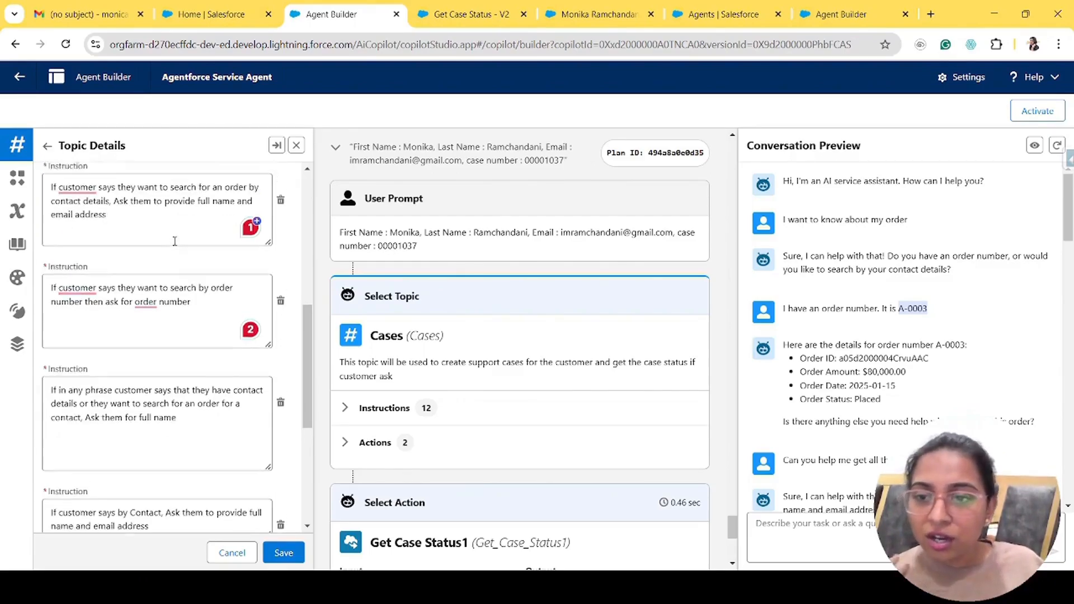
triple_click(175, 241)
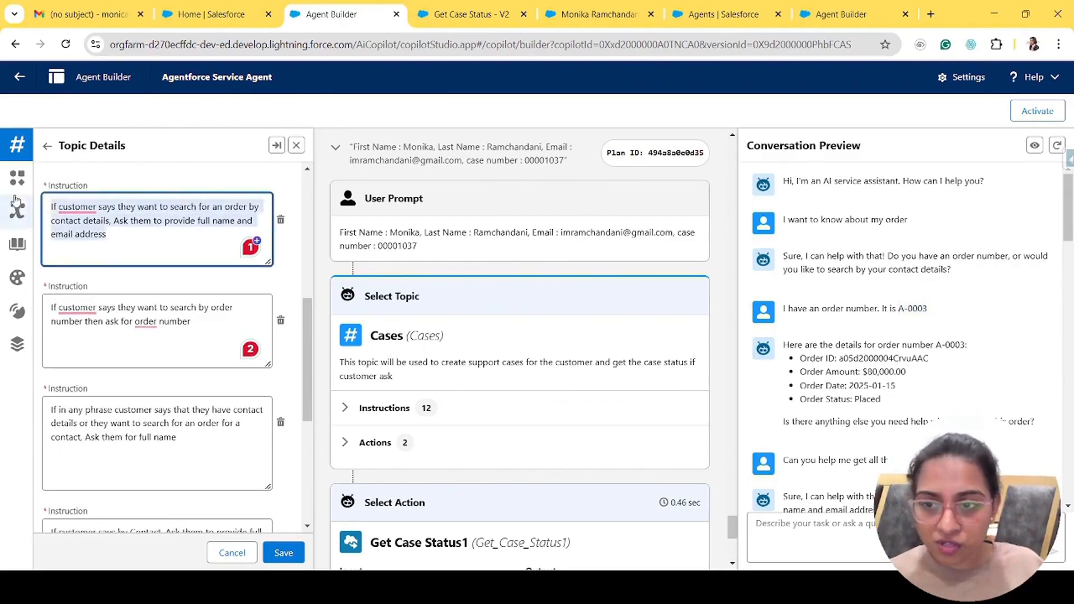
scroll(158, 372, down, 3)
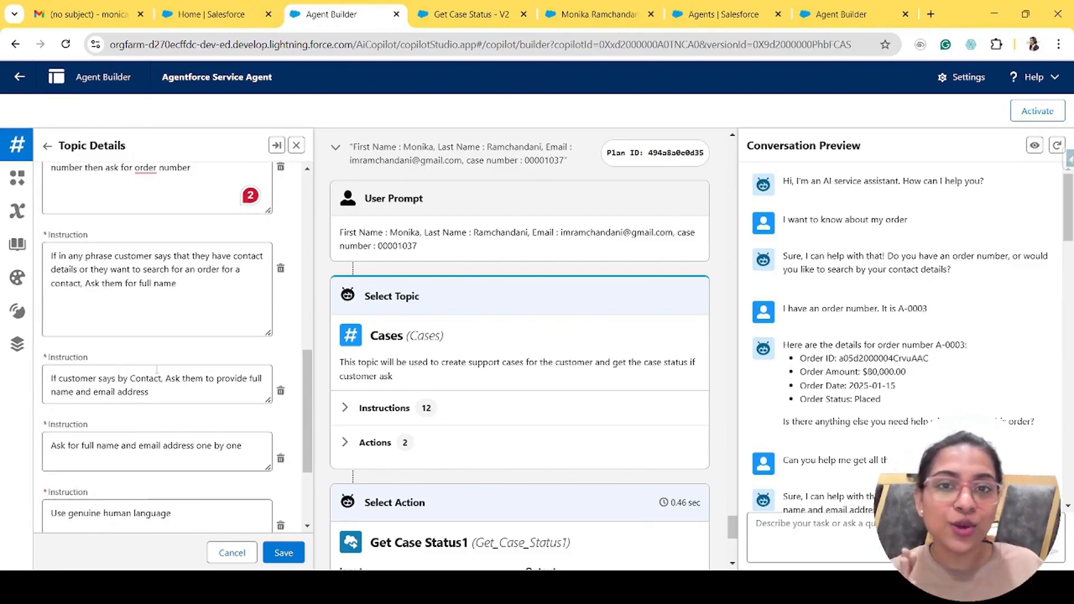
scroll(157, 369, down, 2)
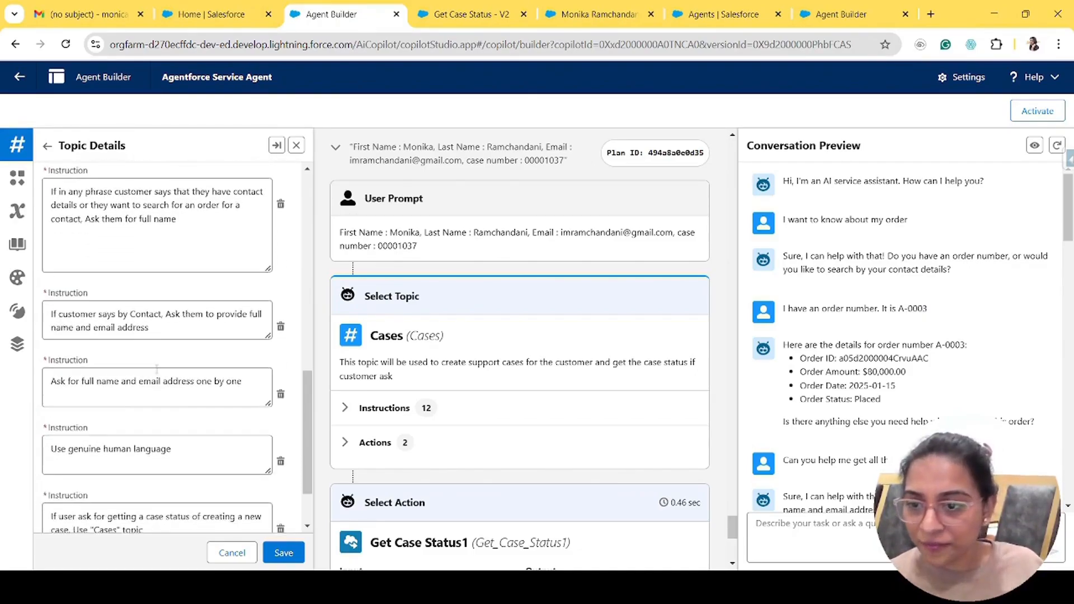
click(270, 307)
drag(269, 306, 269, 344)
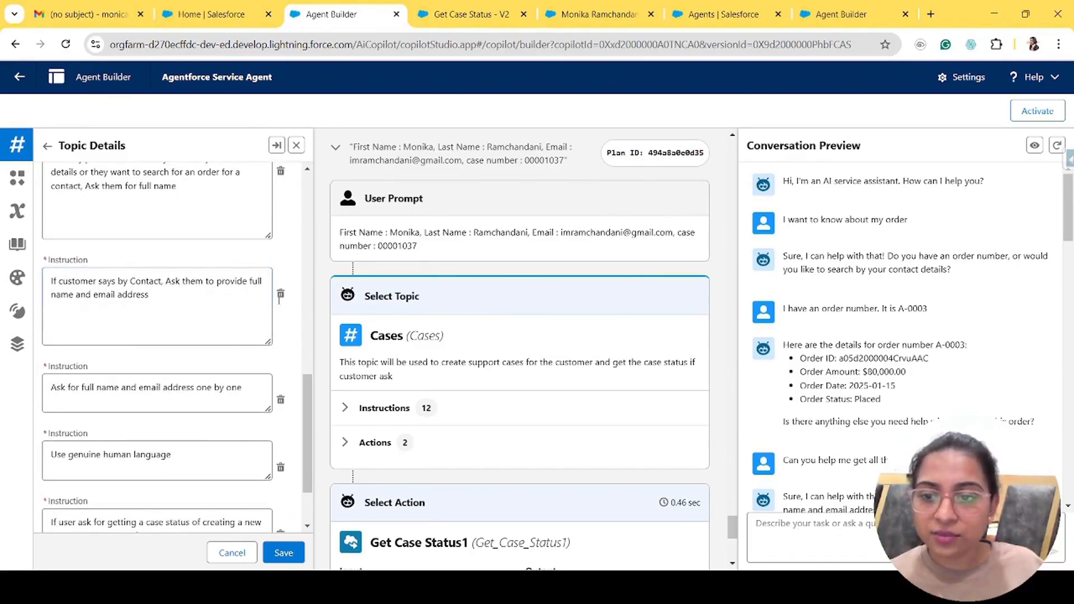
scroll(239, 317, up, 5)
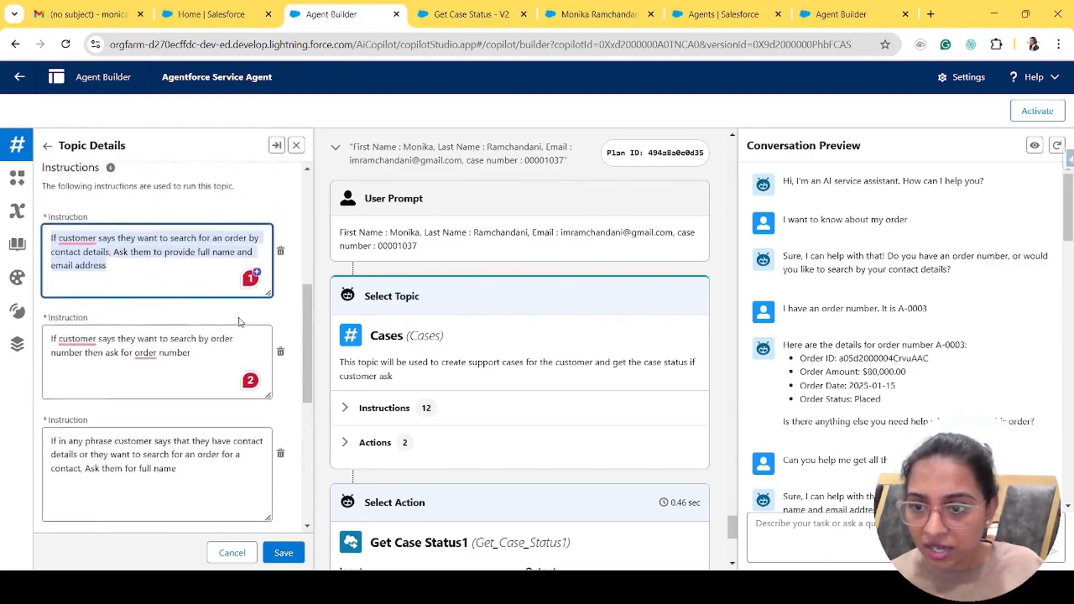
scroll(240, 322, up, 1)
scroll(241, 321, down, 6)
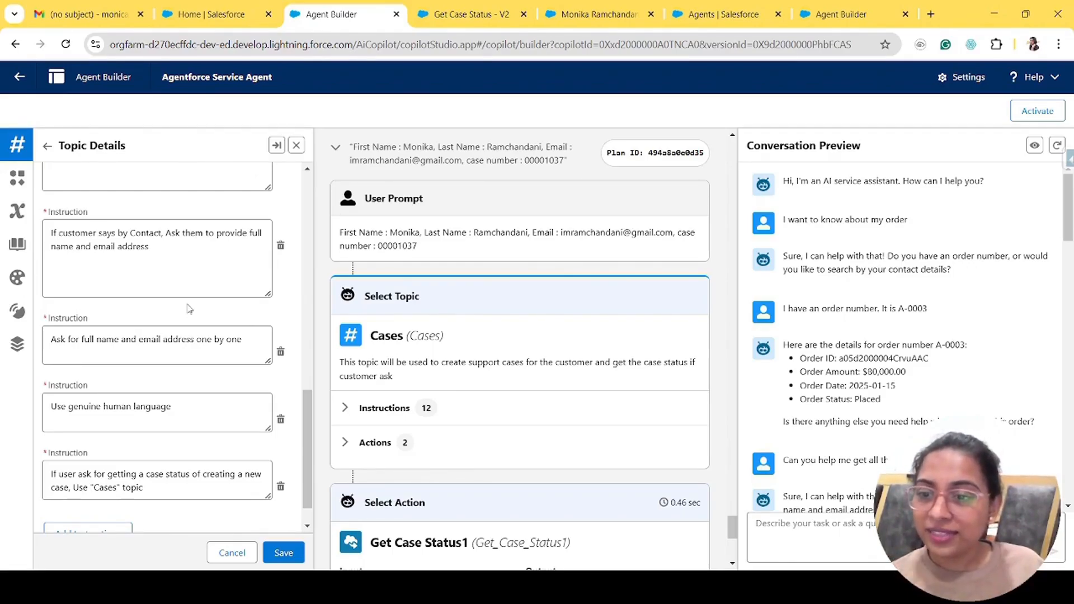
- Enlarge the second instruction box and highlight 'Use genuine human language'
scroll(189, 308, down, 1)
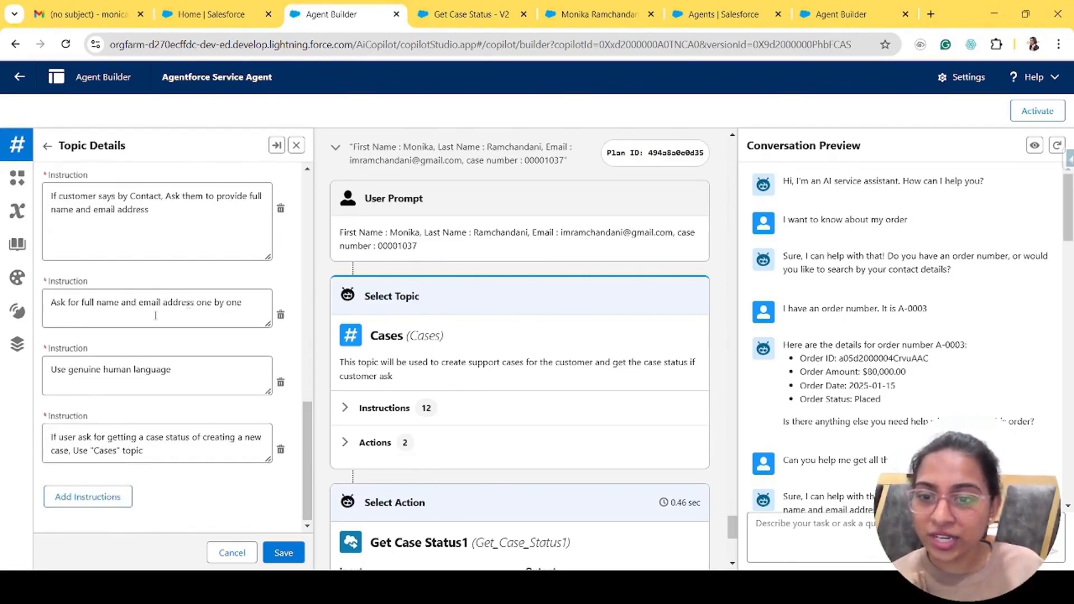
click(268, 325)
drag(269, 325, 274, 337)
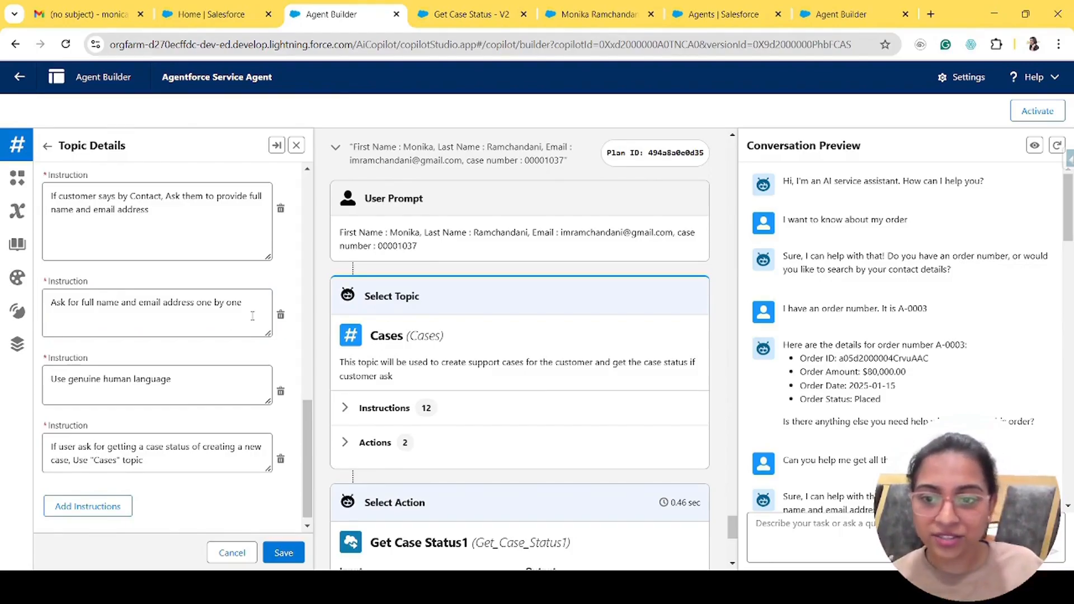
triple_click(183, 303)
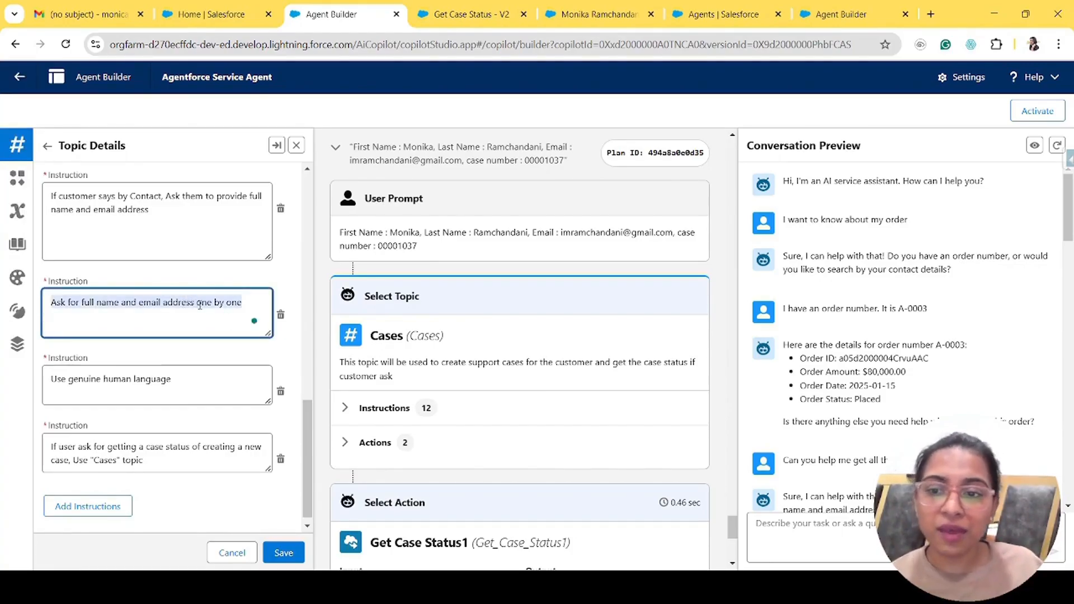
scroll(221, 370, down, 1)
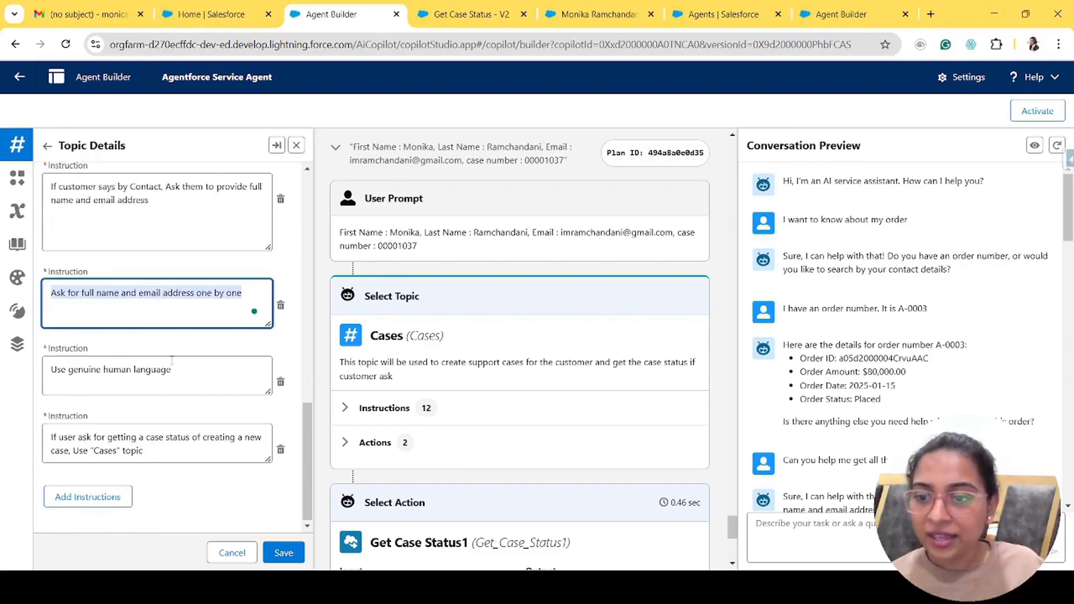
drag(190, 375, 37, 381)
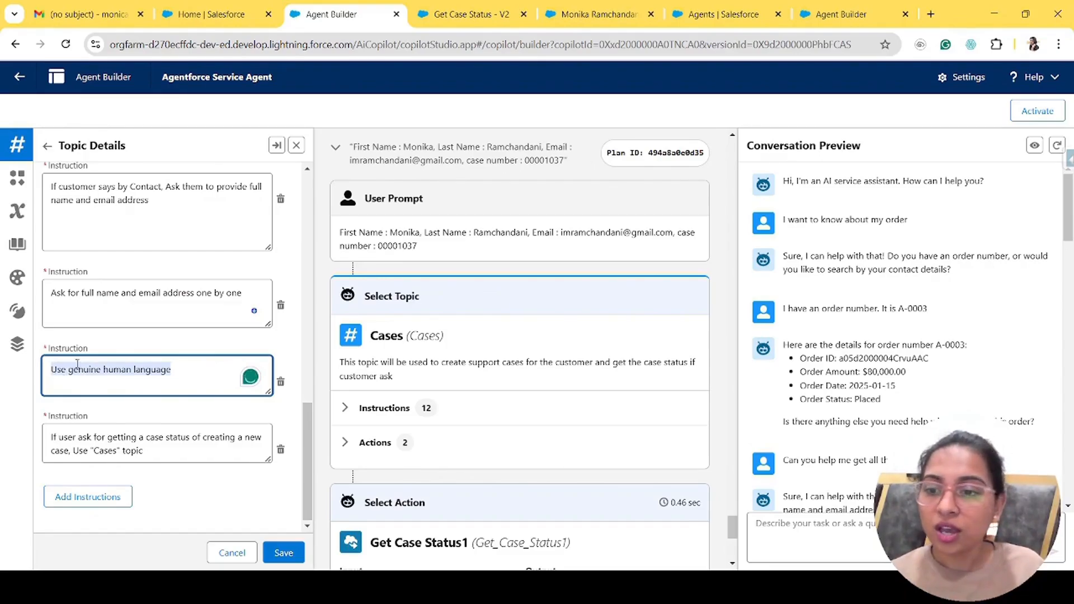
- Enlarge the fourth instruction box and highlight its routing to the Cases topic
drag(269, 460, 267, 480)
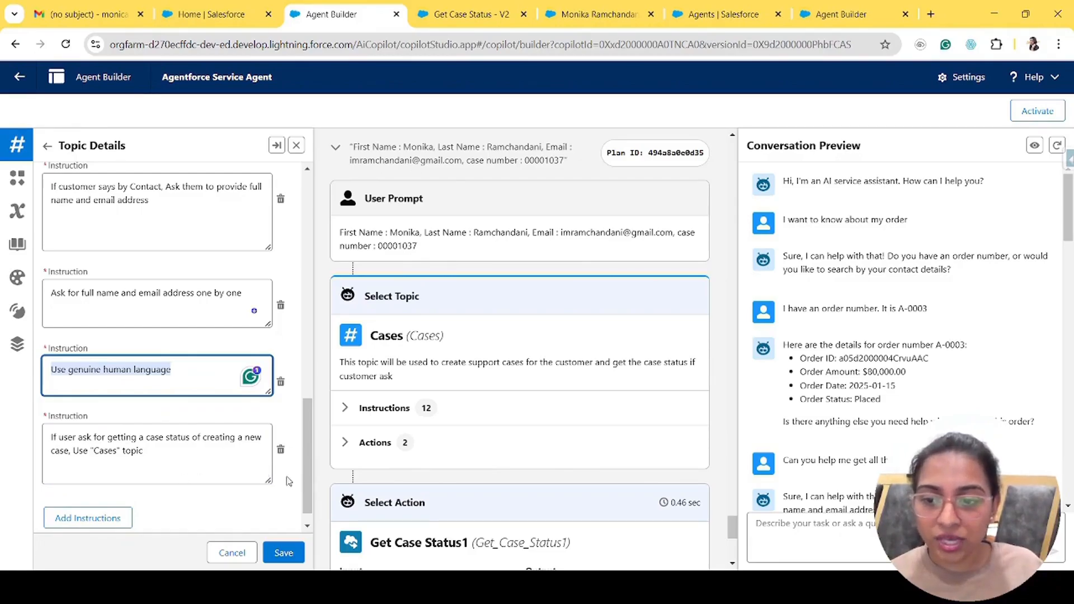
drag(150, 457, 74, 456)
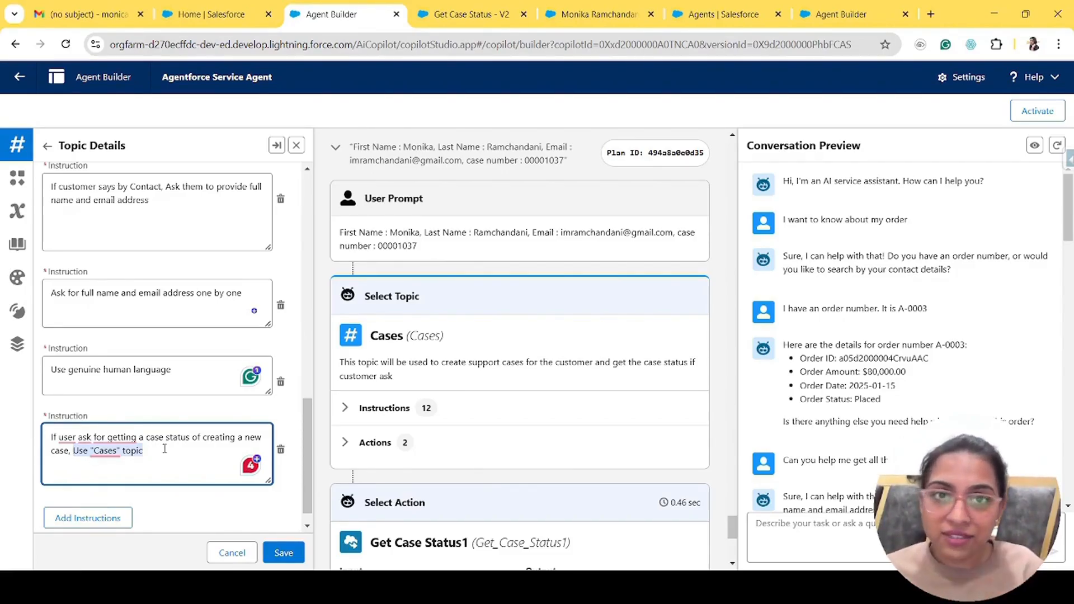
drag(164, 449, 71, 452)
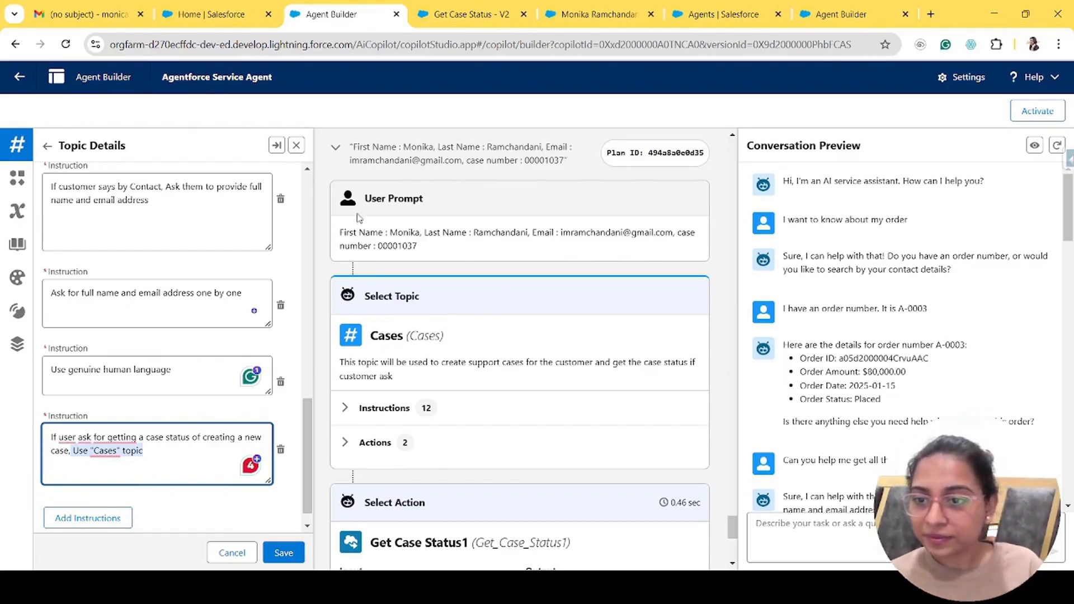
scroll(238, 229, up, 10)
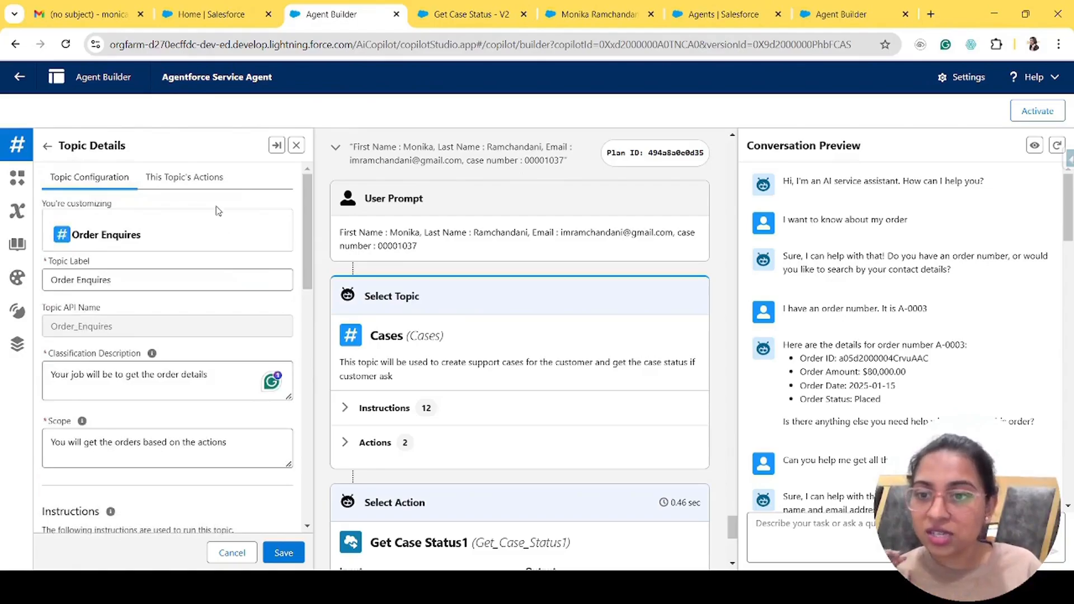
- List the Order Enquires topic's two actions and highlight the order-number exchange in the chat
click(198, 189)
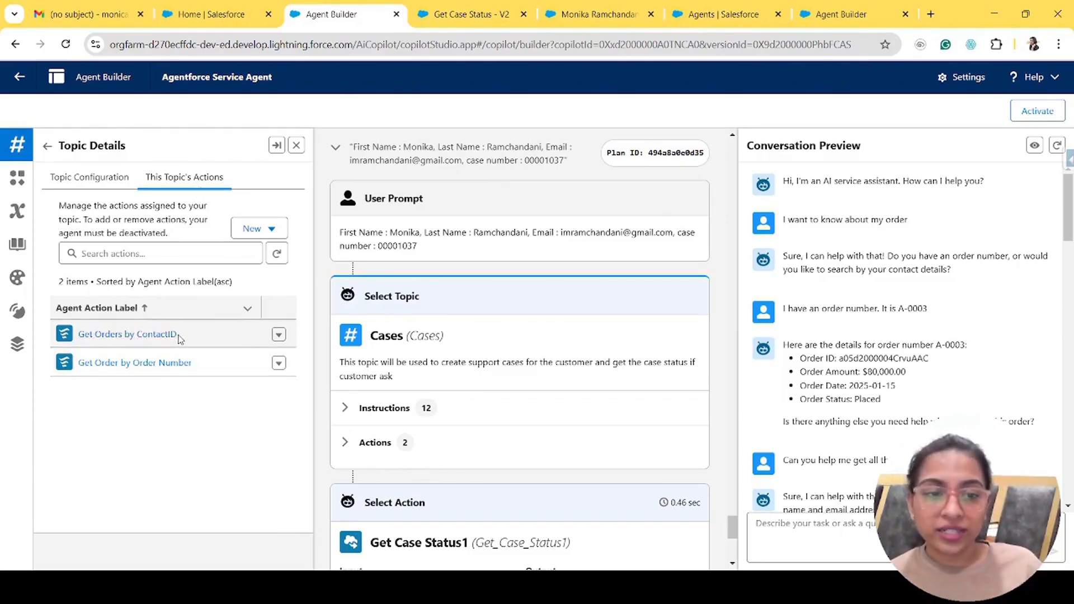
scroll(934, 414, down, 5)
scroll(934, 414, down, 3)
scroll(934, 414, up, 3)
drag(782, 275, 901, 443)
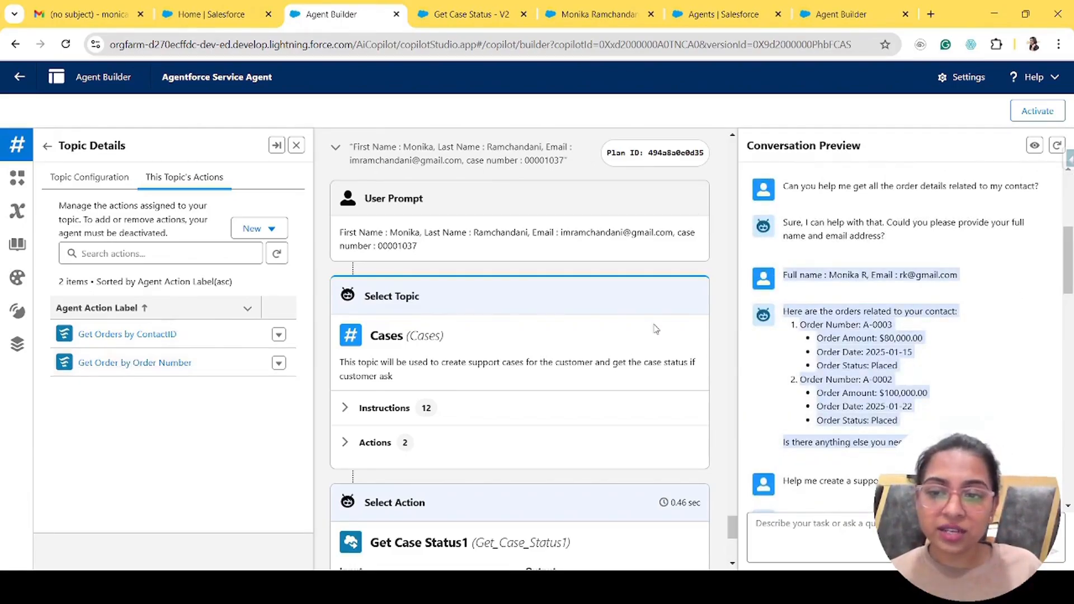
scroll(977, 278, up, 4)
drag(788, 250, 935, 340)
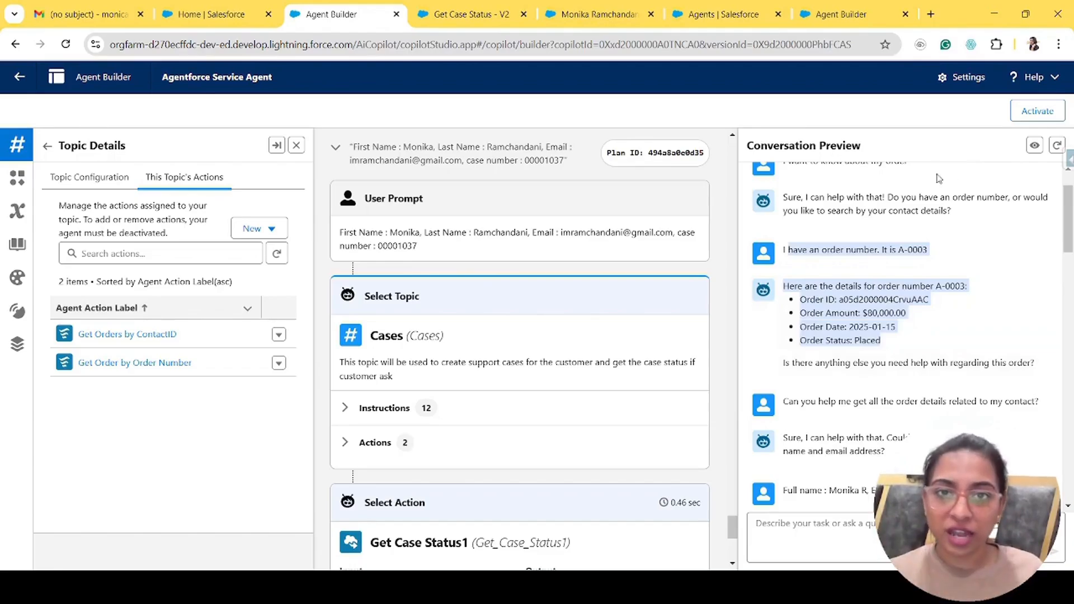
- Close the Get Case Status - V2 flow tab and open Get Orders by ContactID's details
click(518, 14)
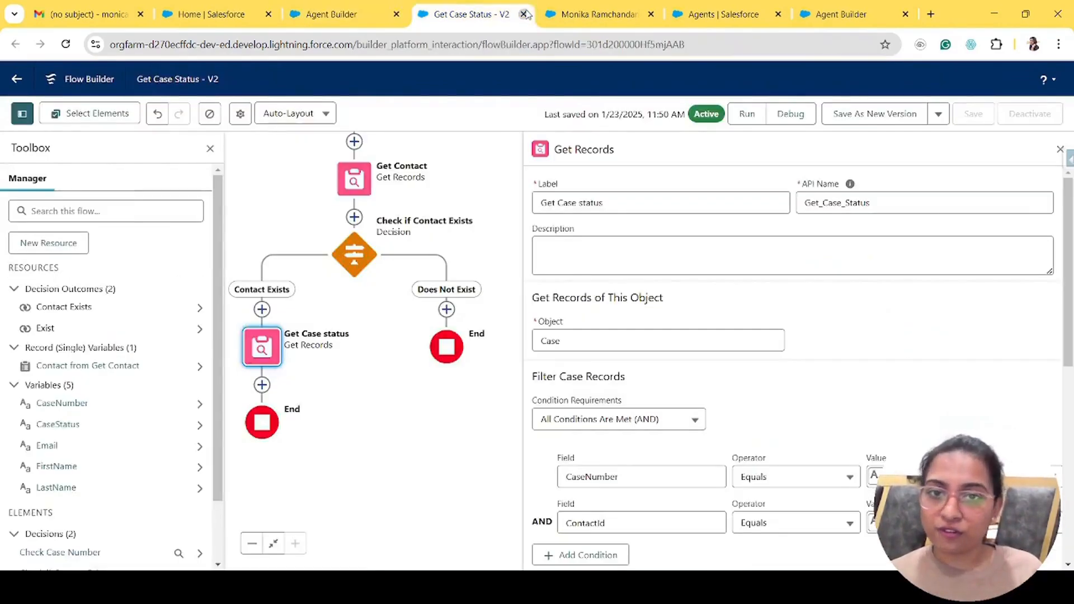
click(524, 14)
click(380, 14)
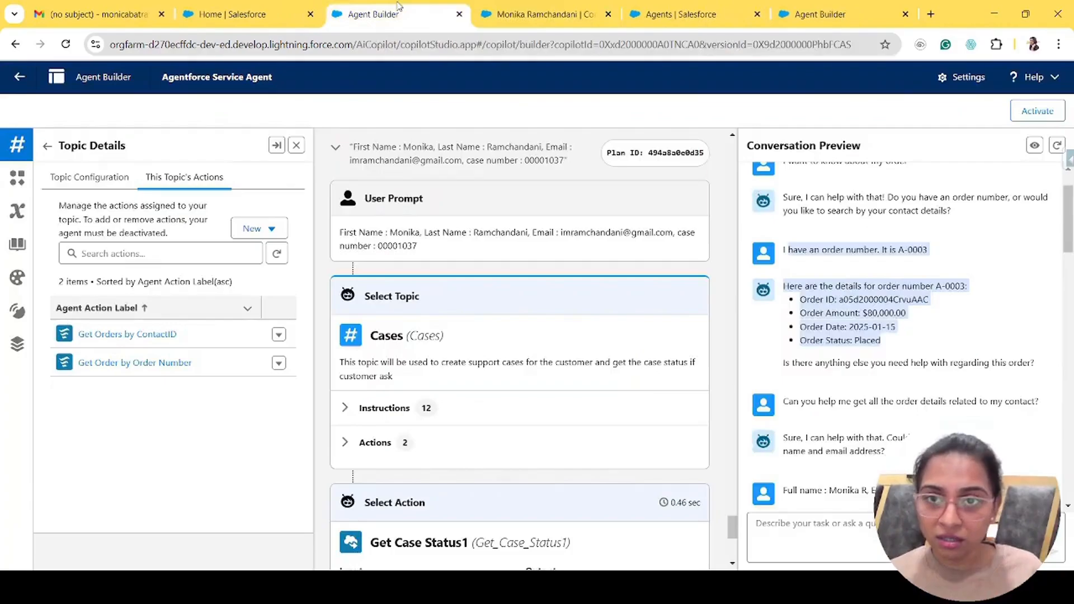
click(110, 336)
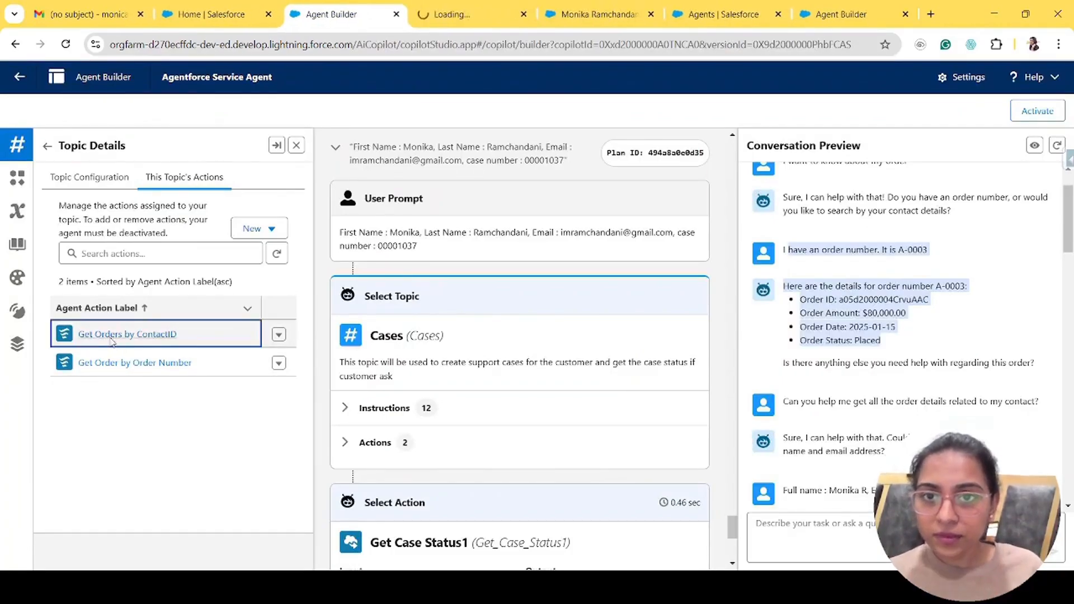
click(463, 7)
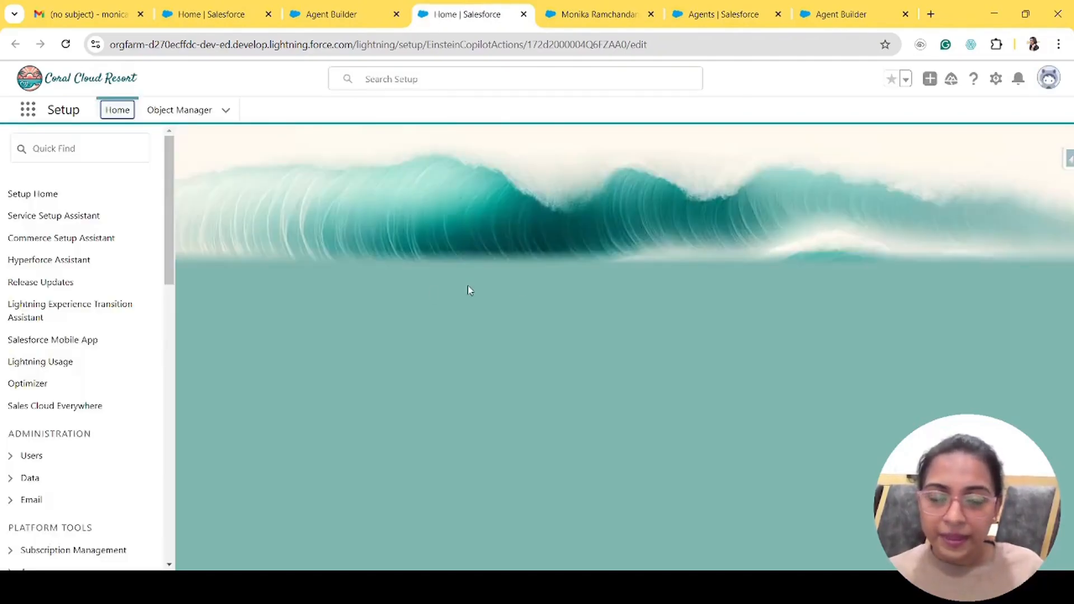
- Review the Get Orders by ContactID instructions and its EmailAddress and FullName inputs
scroll(395, 457, down, 6)
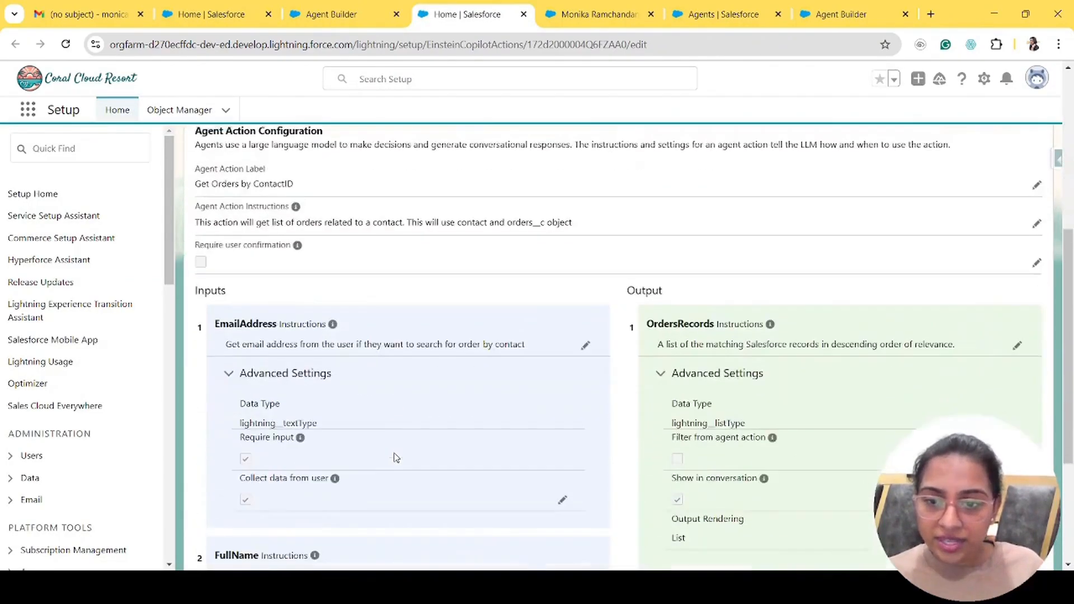
scroll(396, 457, down, 3)
scroll(389, 331, up, 2)
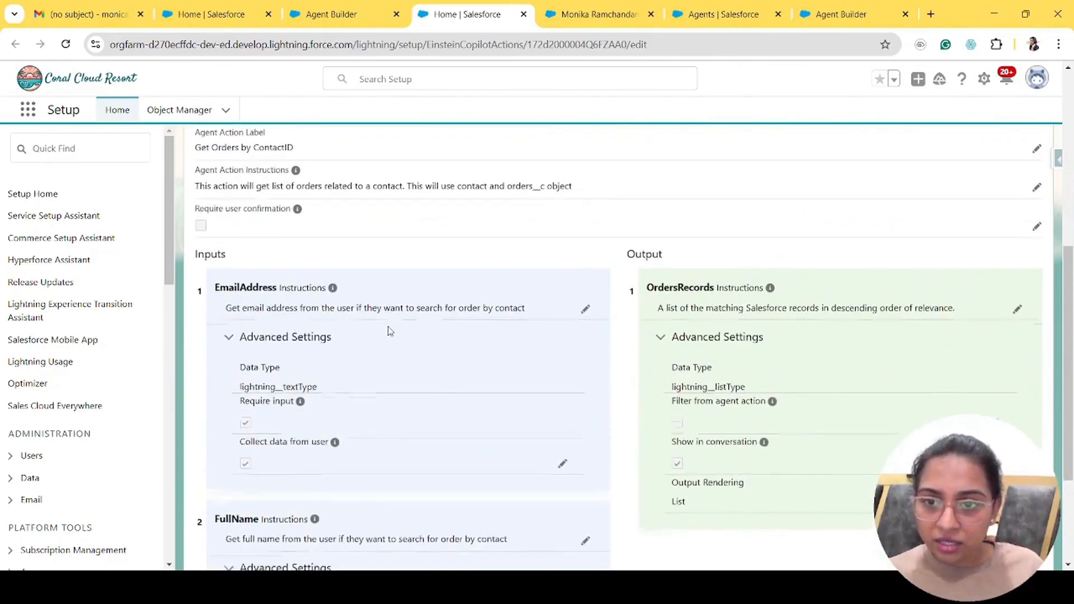
scroll(389, 331, up, 1)
drag(196, 255, 580, 262)
click(581, 261)
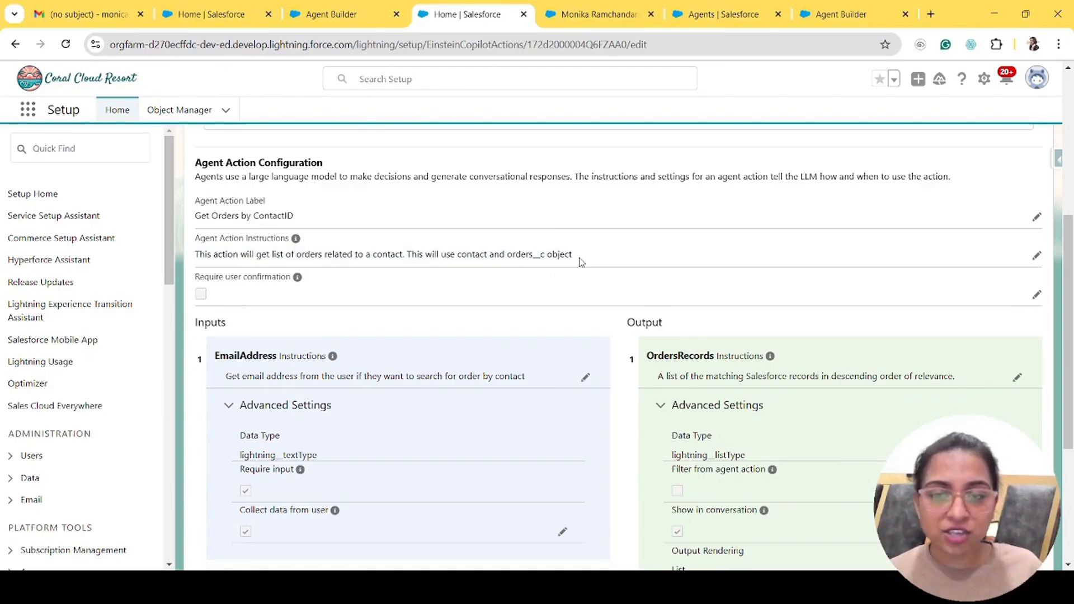
scroll(296, 400, down, 3)
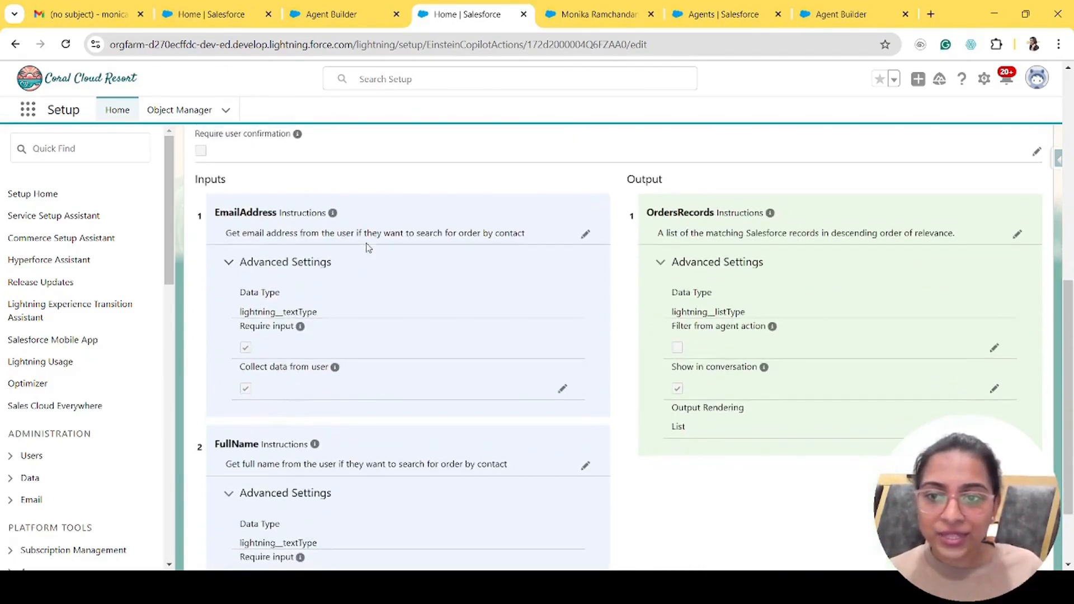
scroll(383, 482, down, 2)
scroll(382, 482, up, 4)
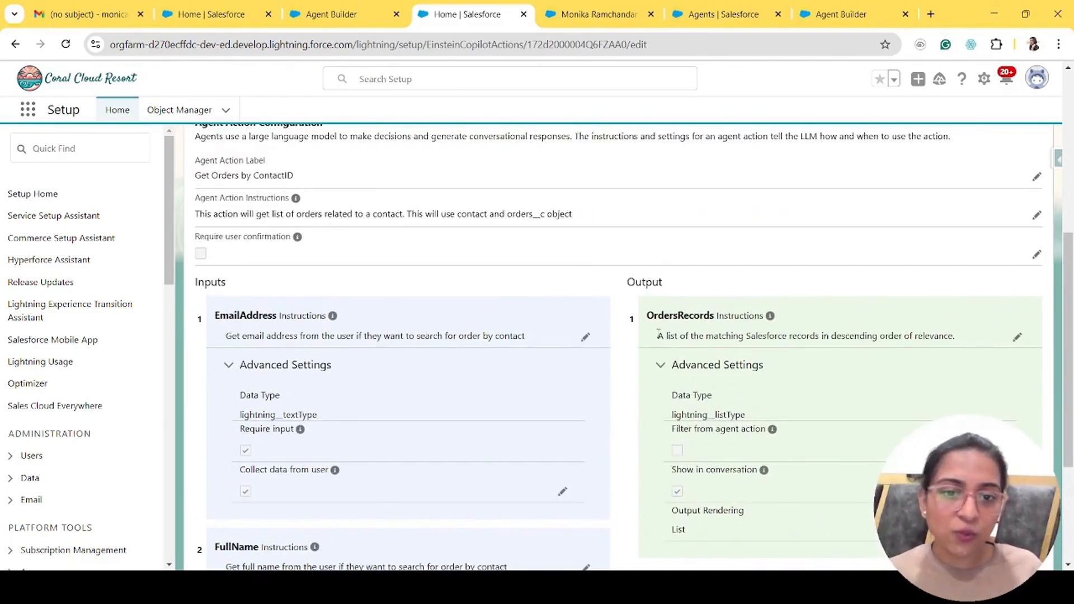
- Check the OrdersRecords list output, then open the action's reference flow
drag(671, 320, 713, 321)
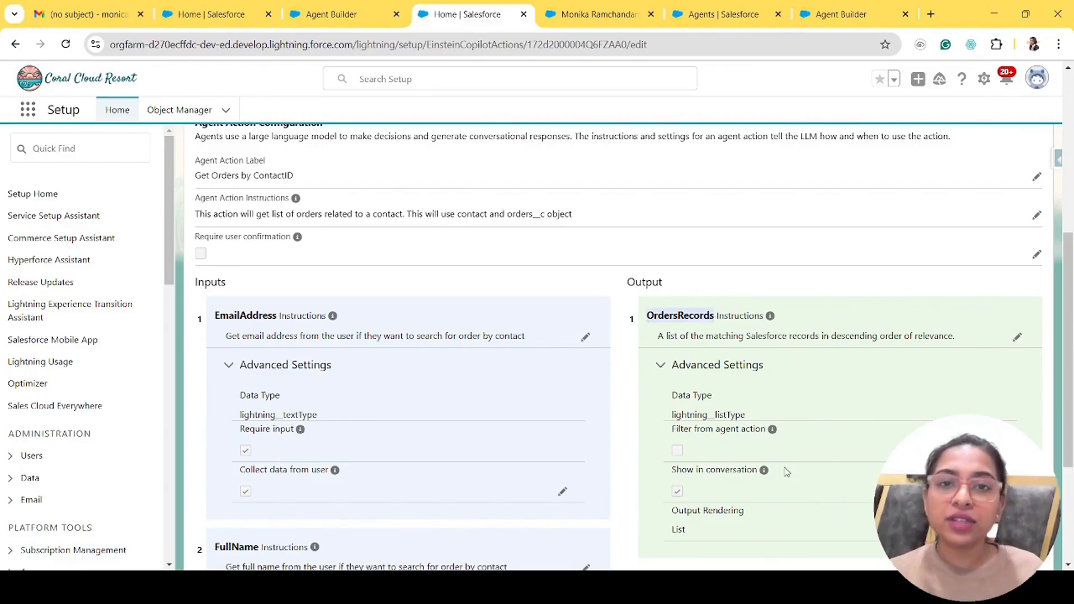
scroll(785, 471, down, 3)
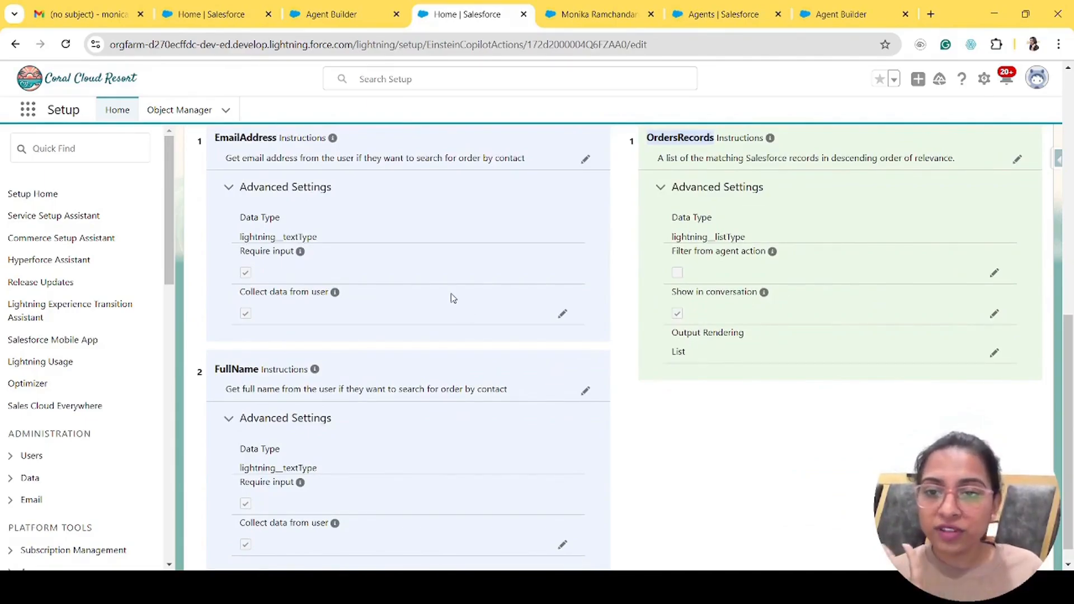
scroll(453, 297, up, 1)
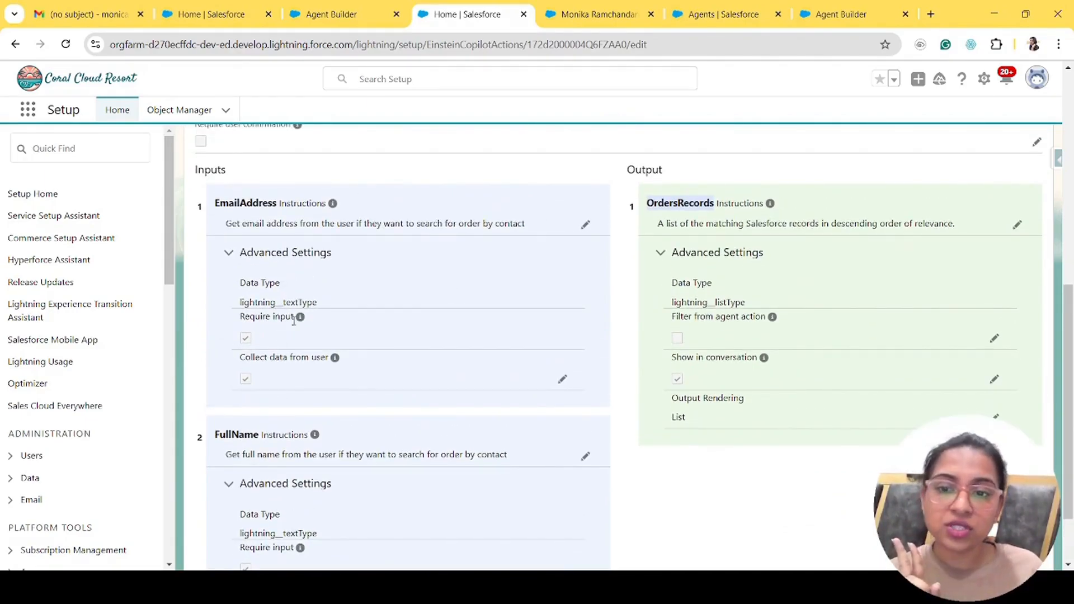
scroll(330, 414, down, 1)
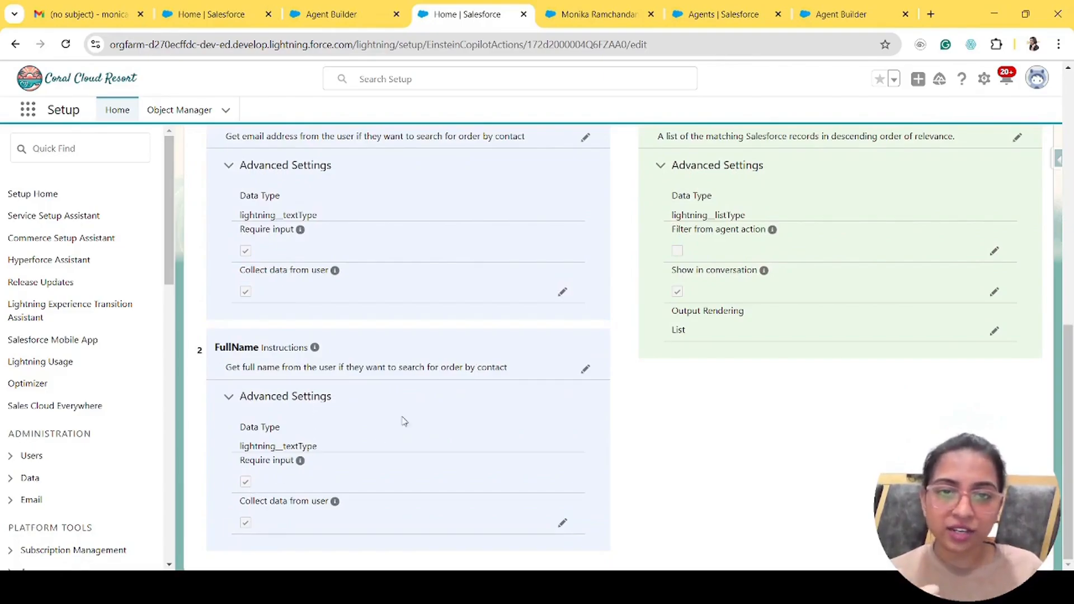
scroll(467, 319, up, 6)
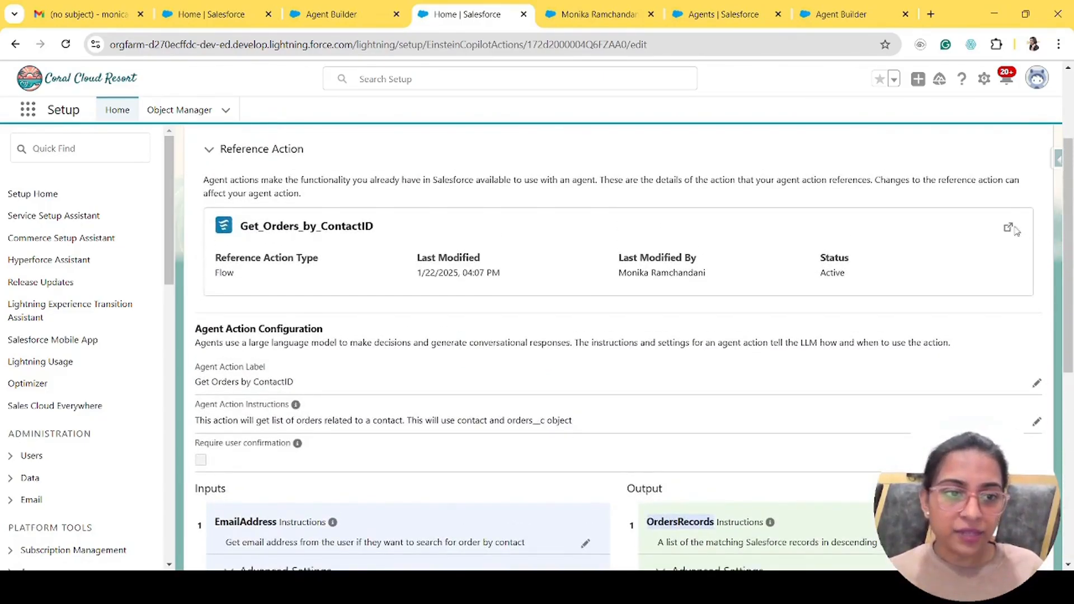
click(1008, 228)
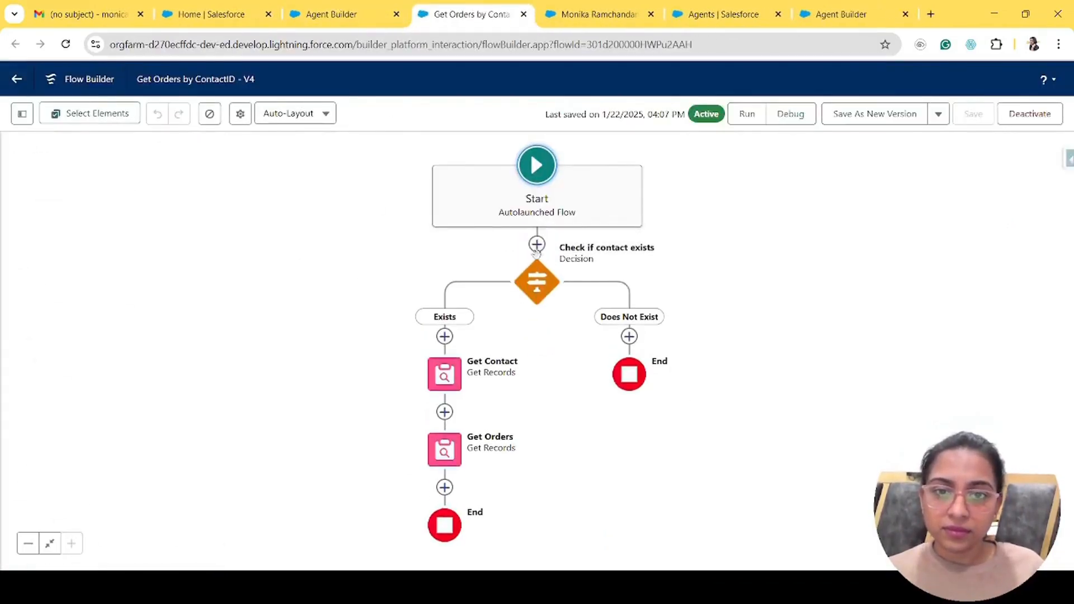
- Open the Check if contact exists decision to see its Exists outcome: FullName or EmailAddress Is Null
double_click(532, 286)
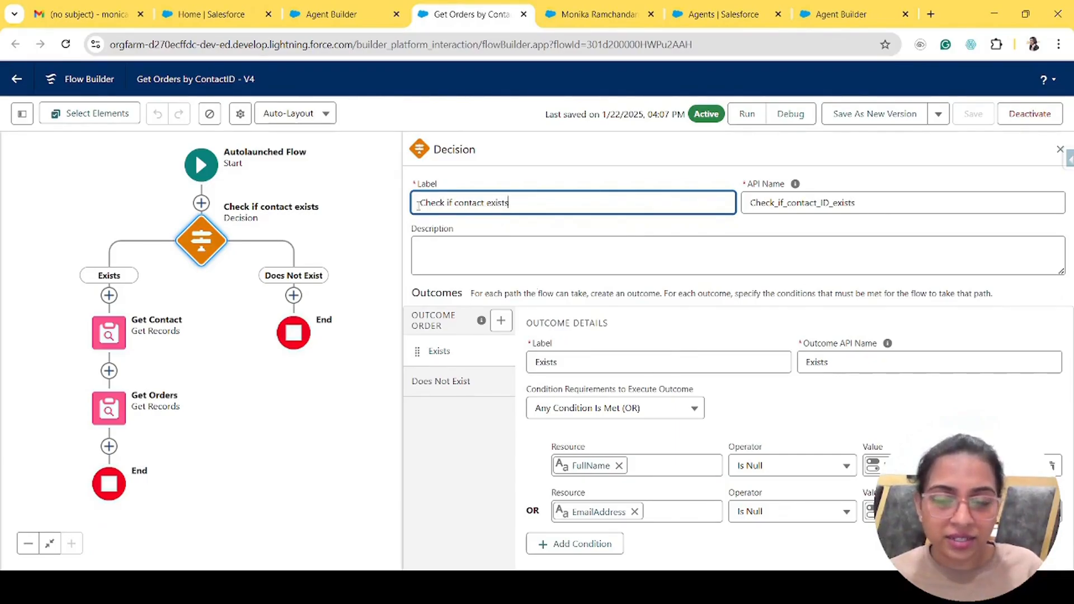
drag(417, 205, 515, 217)
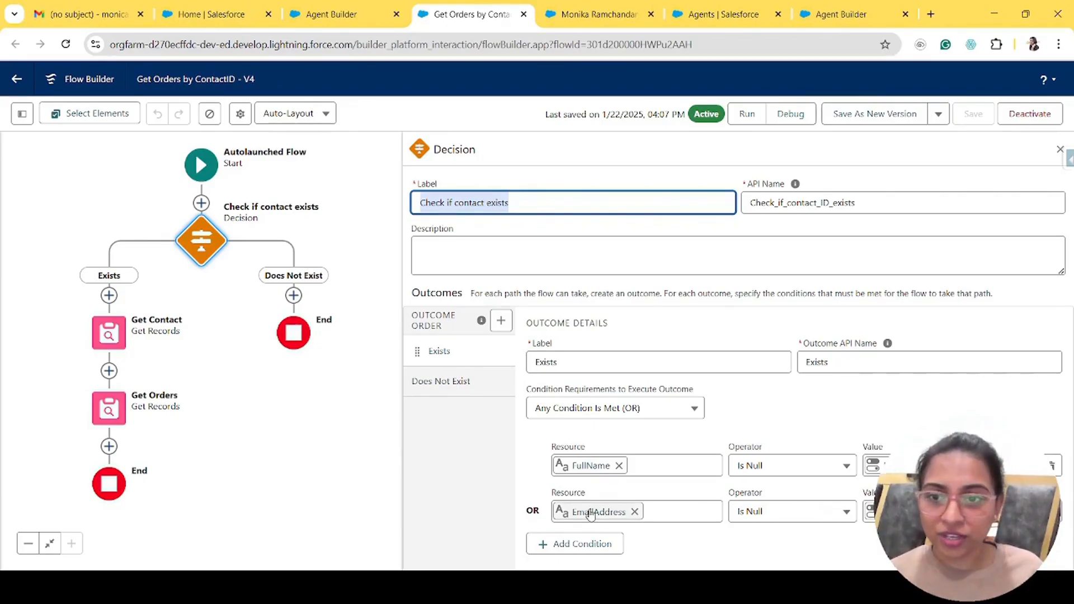
click(108, 334)
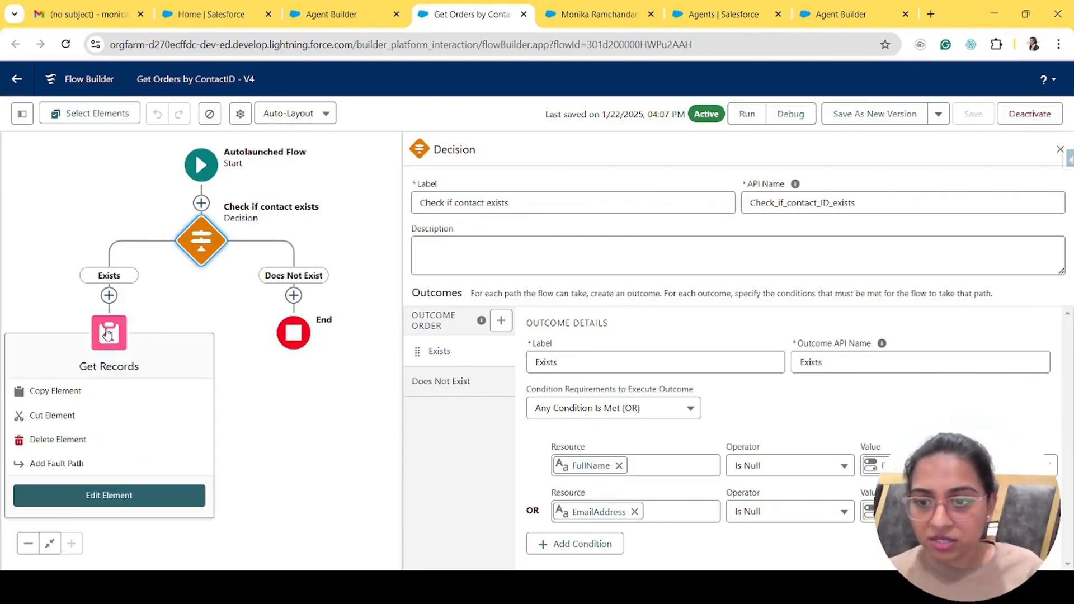
- Review how the Get Contact element looks up the contact record
double_click(108, 333)
scroll(699, 492, down, 3)
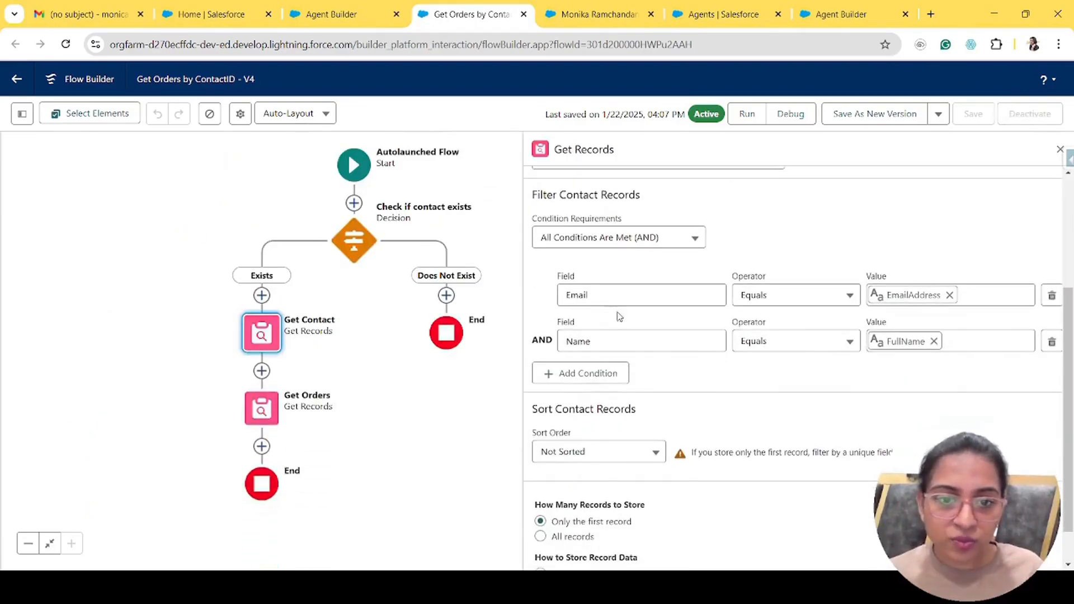
scroll(636, 526, down, 1)
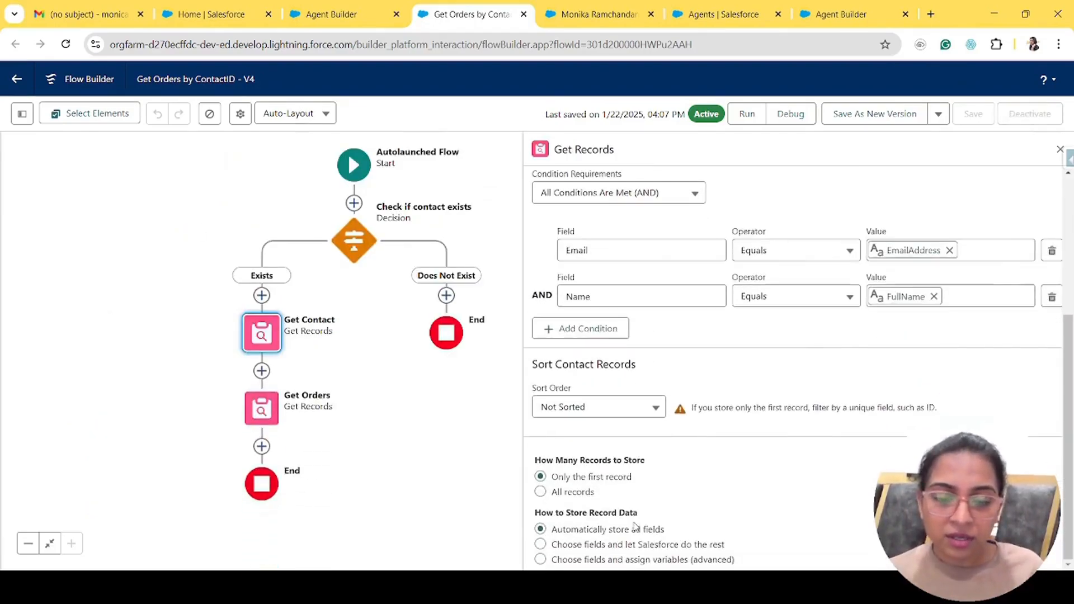
- Inspect Get Orders: its retrieved object and Contact__c filter equal to {!Get_Contact.Id}
click(261, 408)
double_click(261, 409)
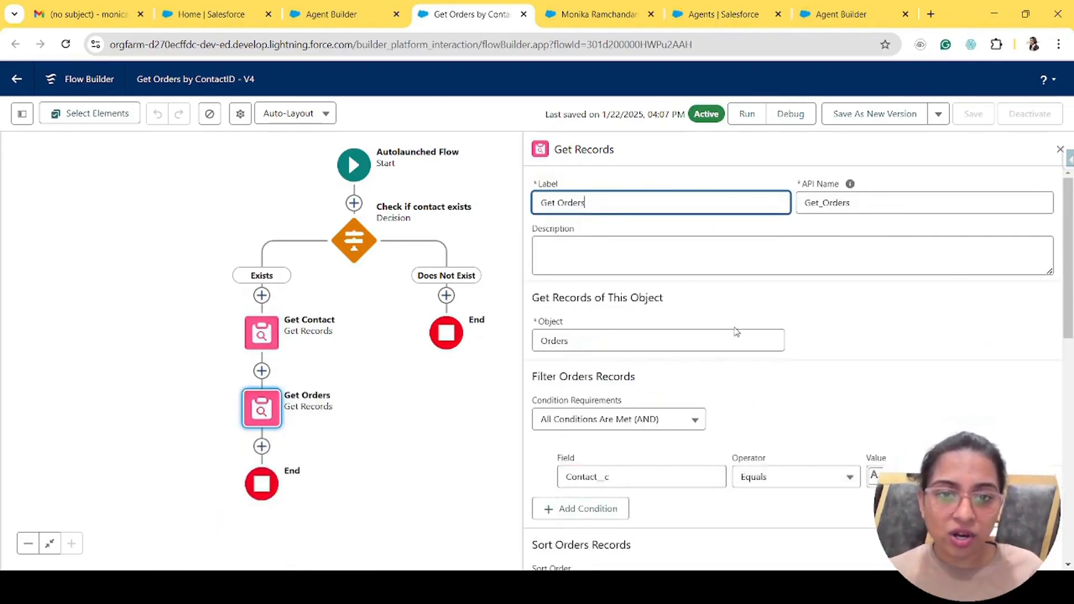
scroll(736, 331, down, 4)
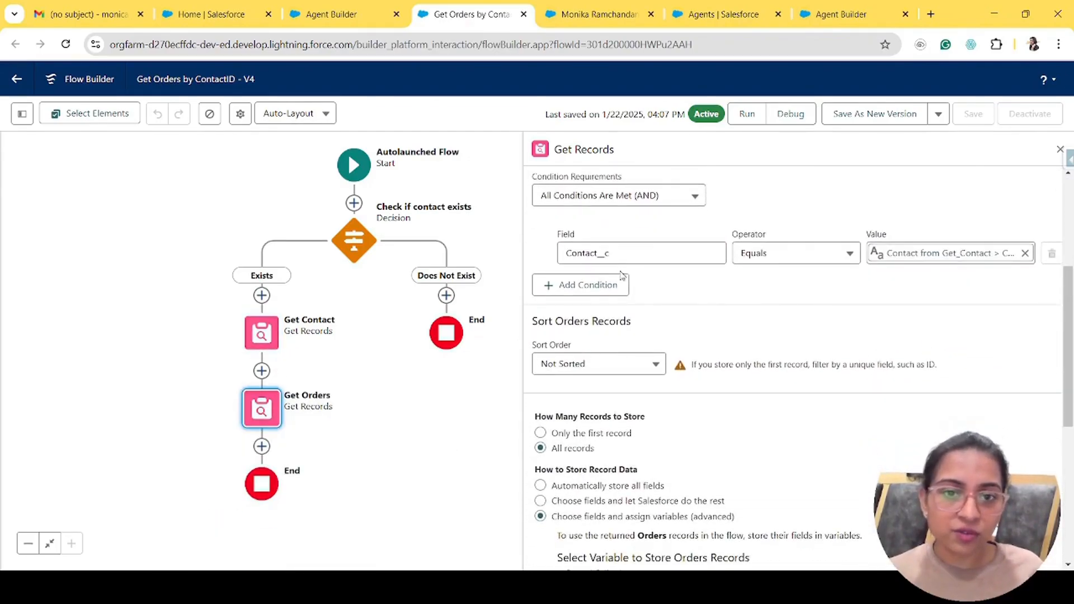
scroll(682, 231, up, 4)
click(652, 224)
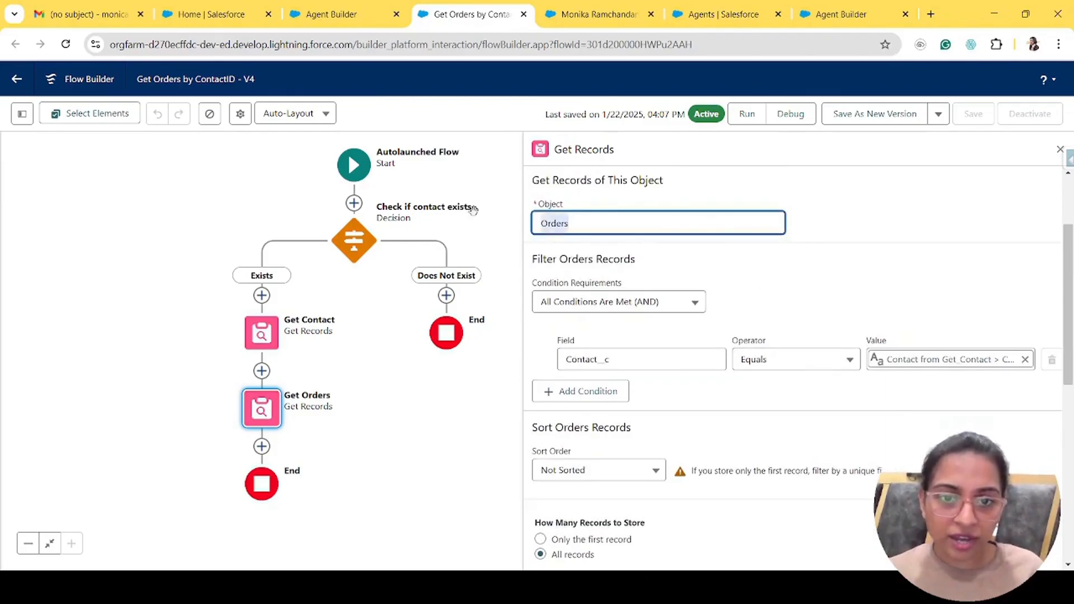
click(638, 360)
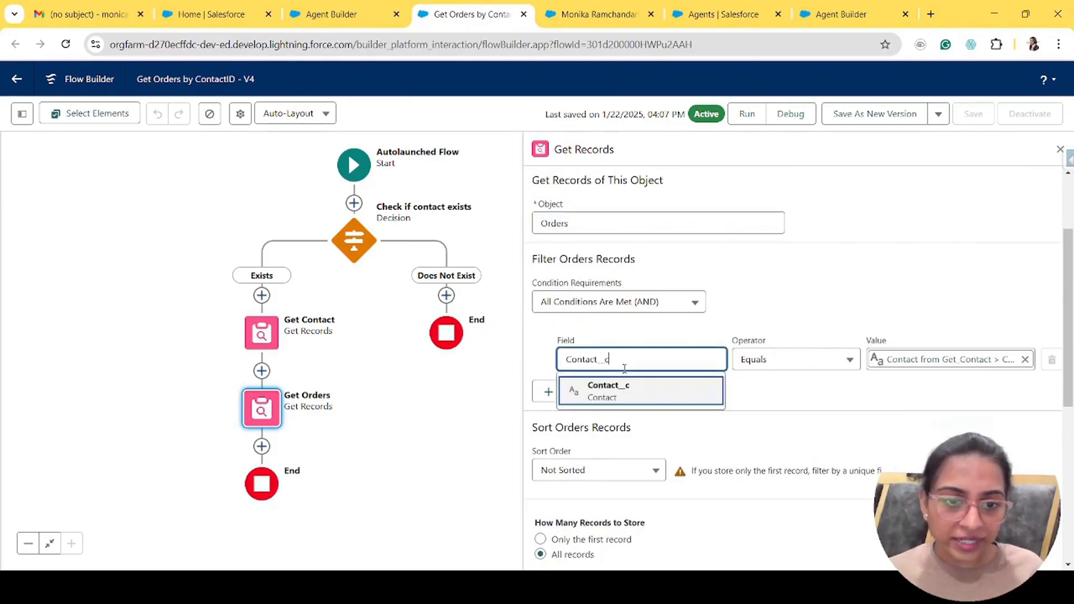
click(966, 362)
scroll(769, 488, down, 1)
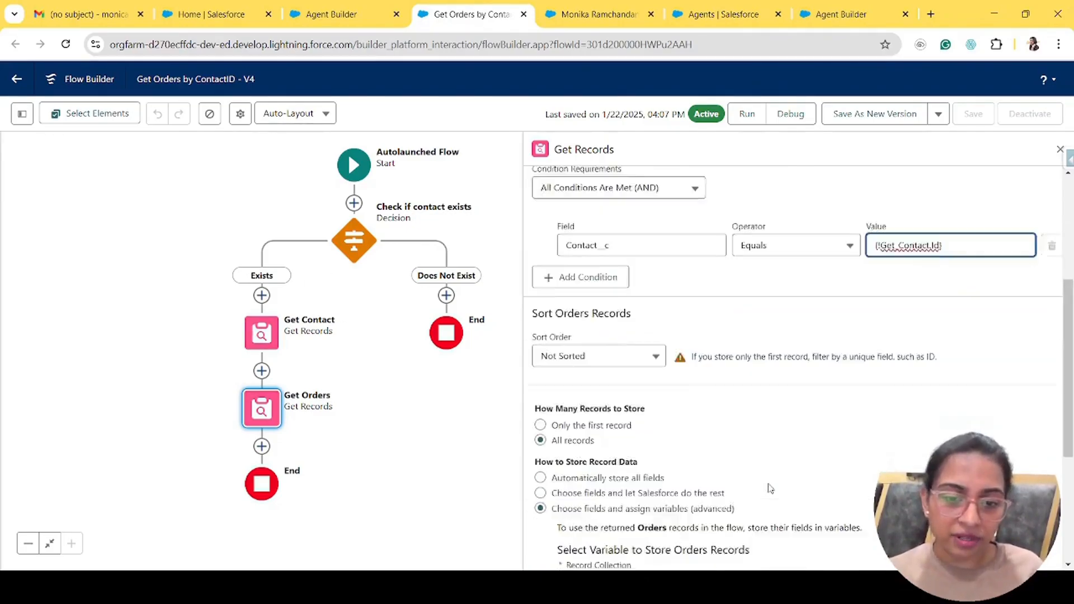
scroll(769, 488, down, 4)
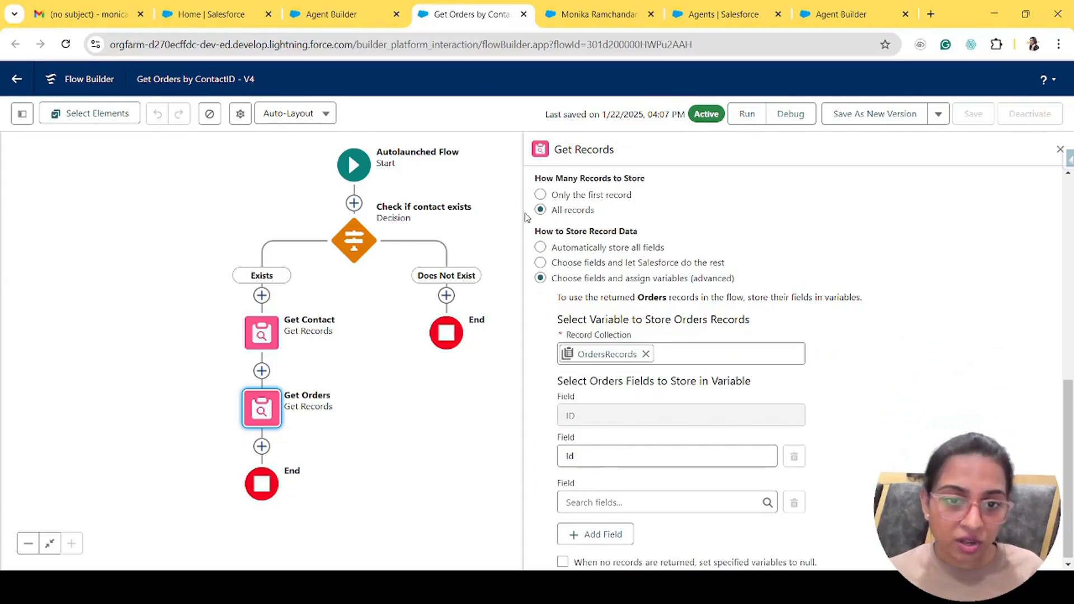
scroll(633, 373, down, 1)
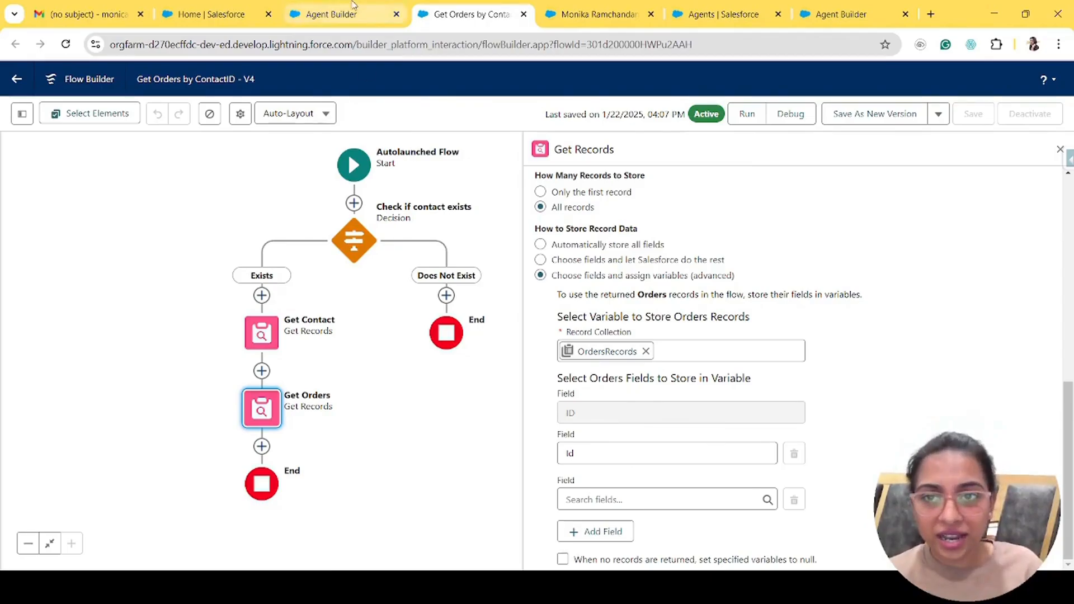
- Close the Get Orders by ContactID flow tab
click(334, 14)
click(517, 14)
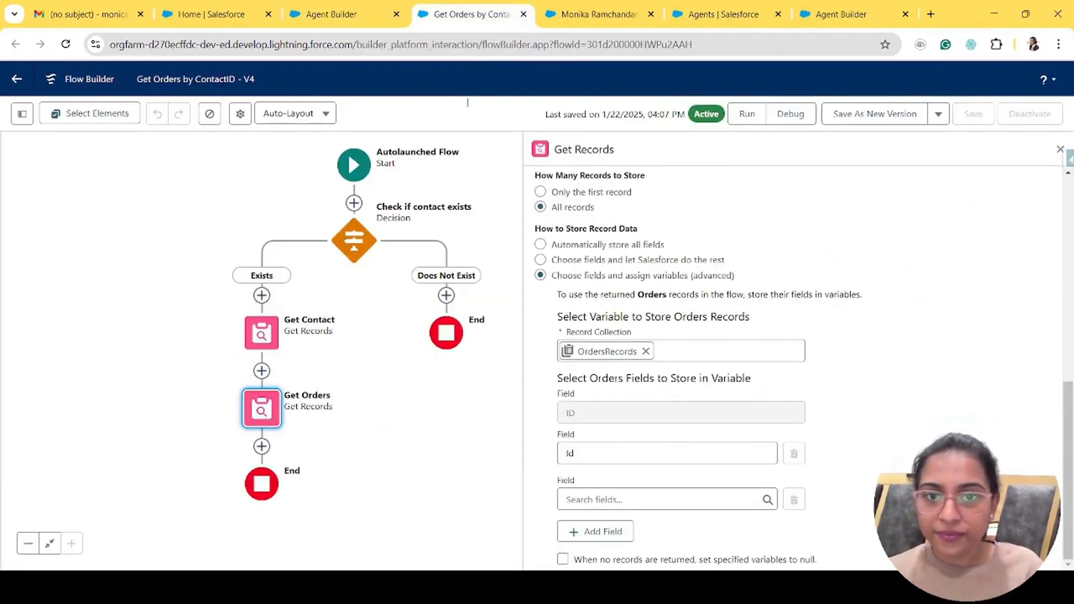
click(523, 14)
- Open the Get Order by Order Number action details and read its instructions
click(341, 12)
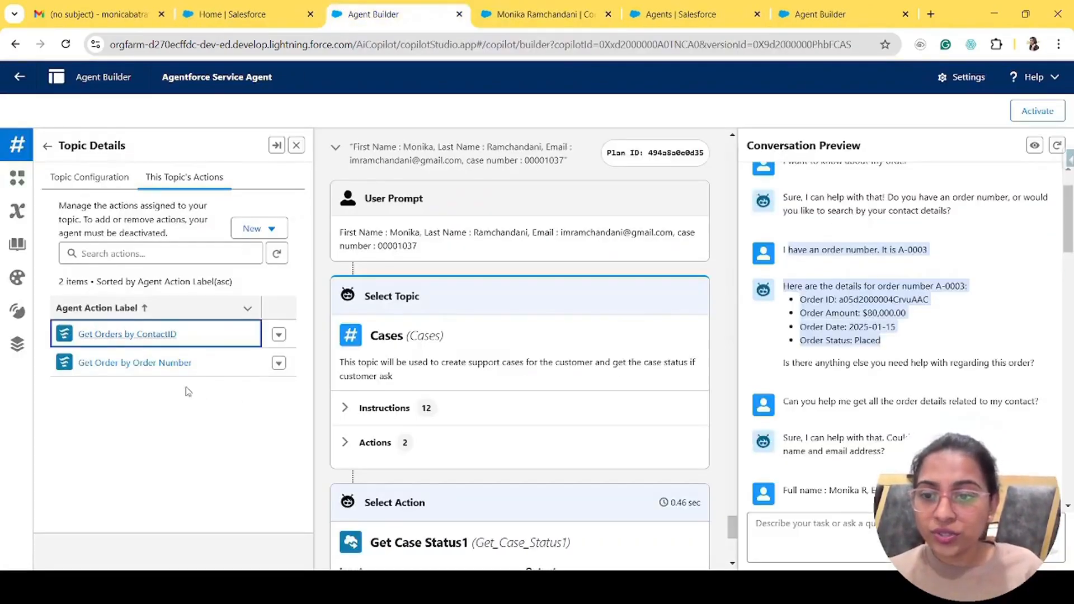
click(134, 363)
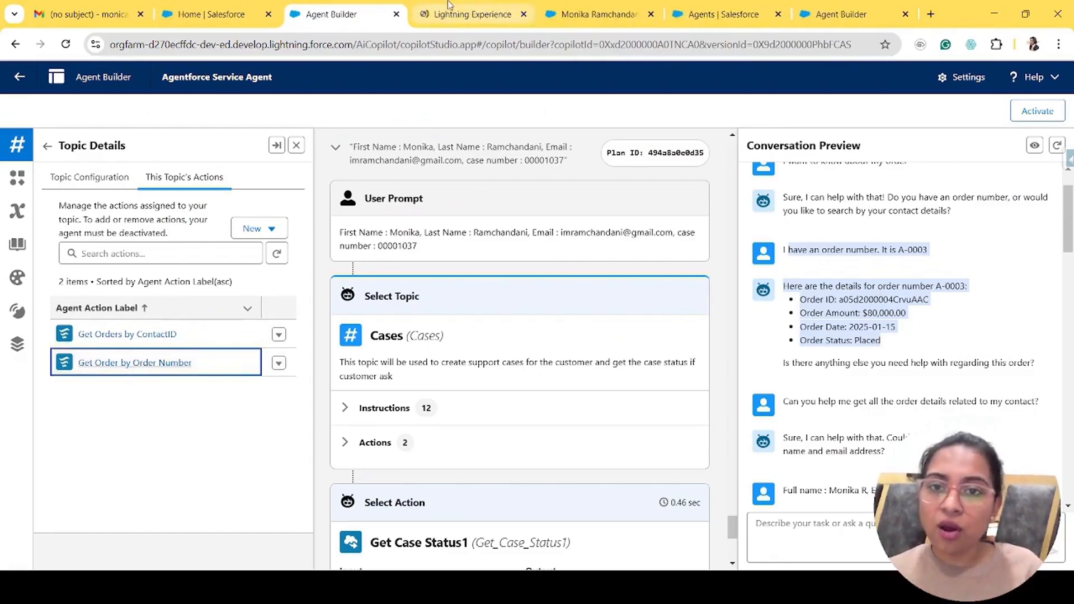
click(447, 10)
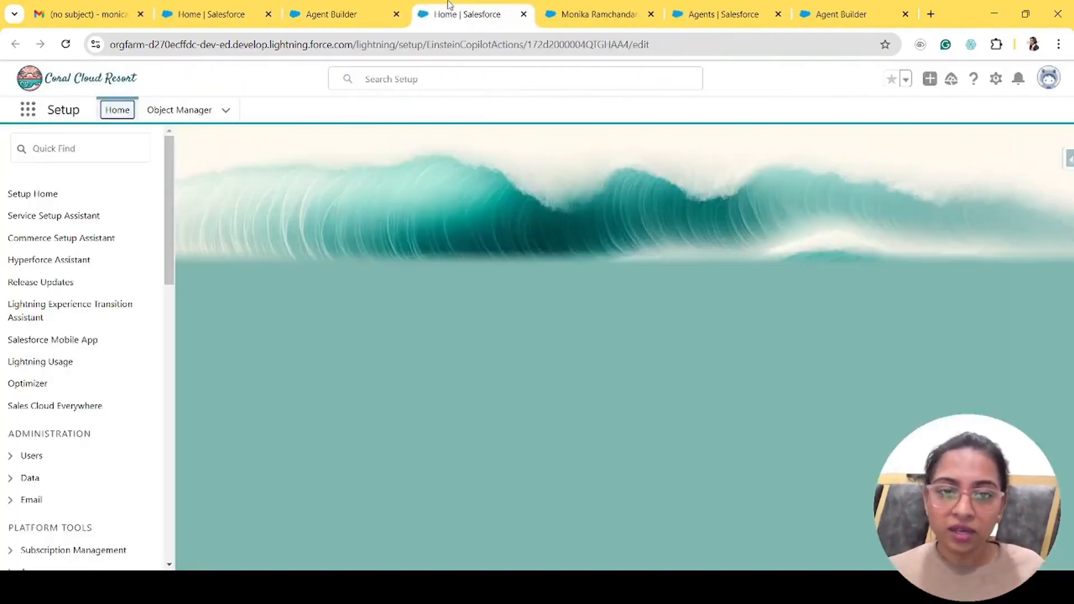
scroll(460, 370, down, 5)
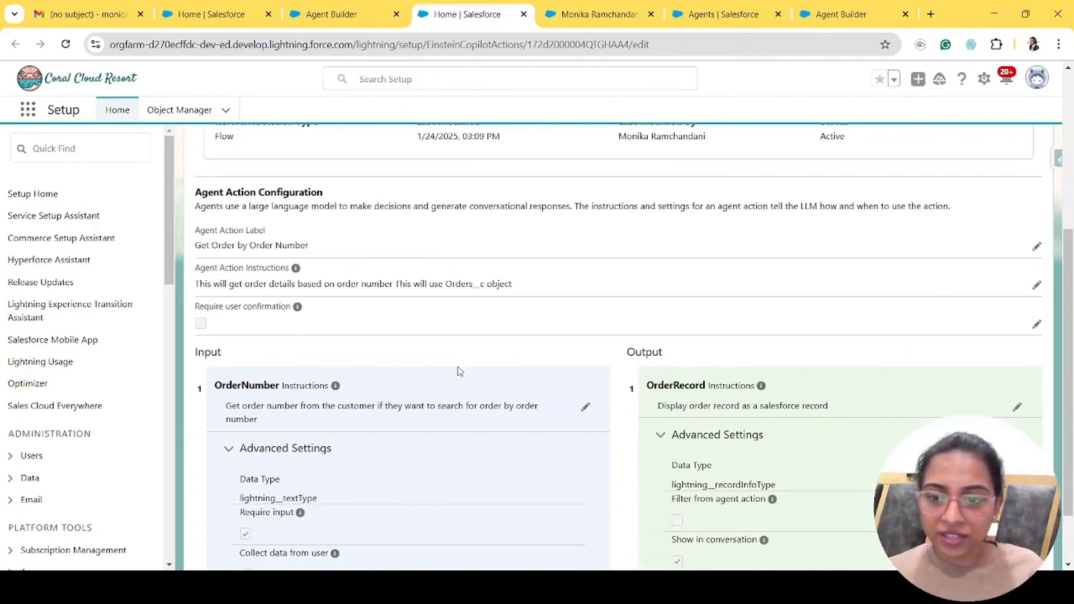
drag(194, 283, 573, 259)
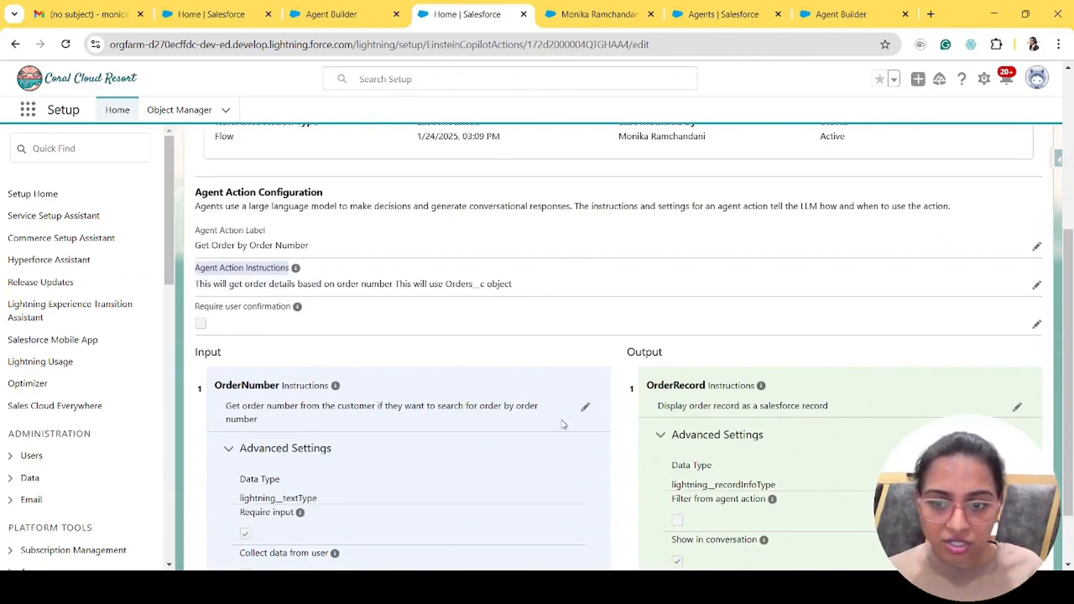
scroll(544, 458, down, 2)
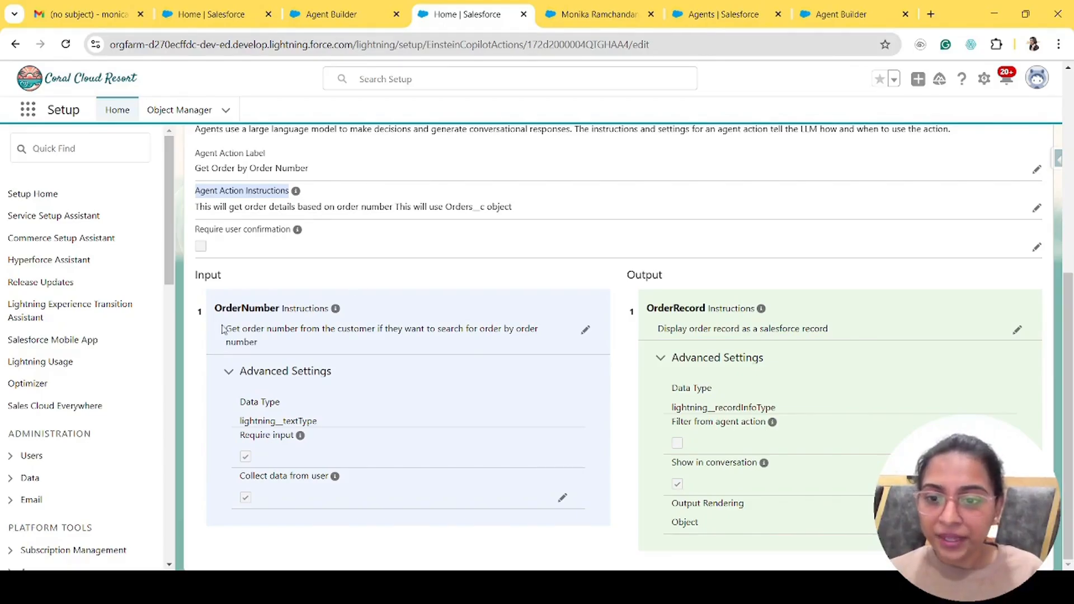
- Review the OrderNumber input instructions and the OrderRecord object output description
drag(229, 331, 528, 339)
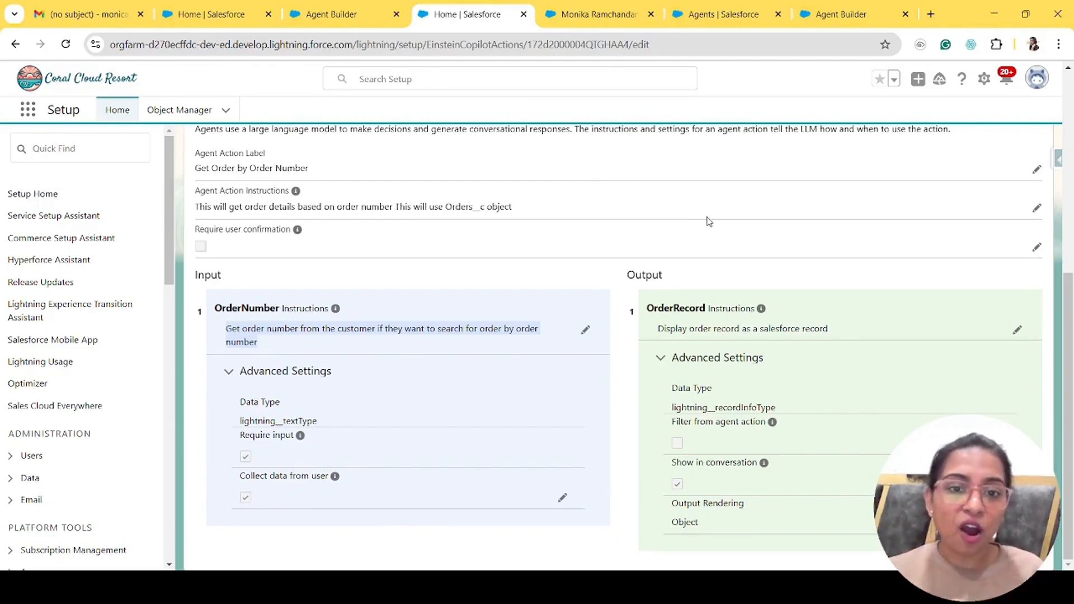
triple_click(681, 307)
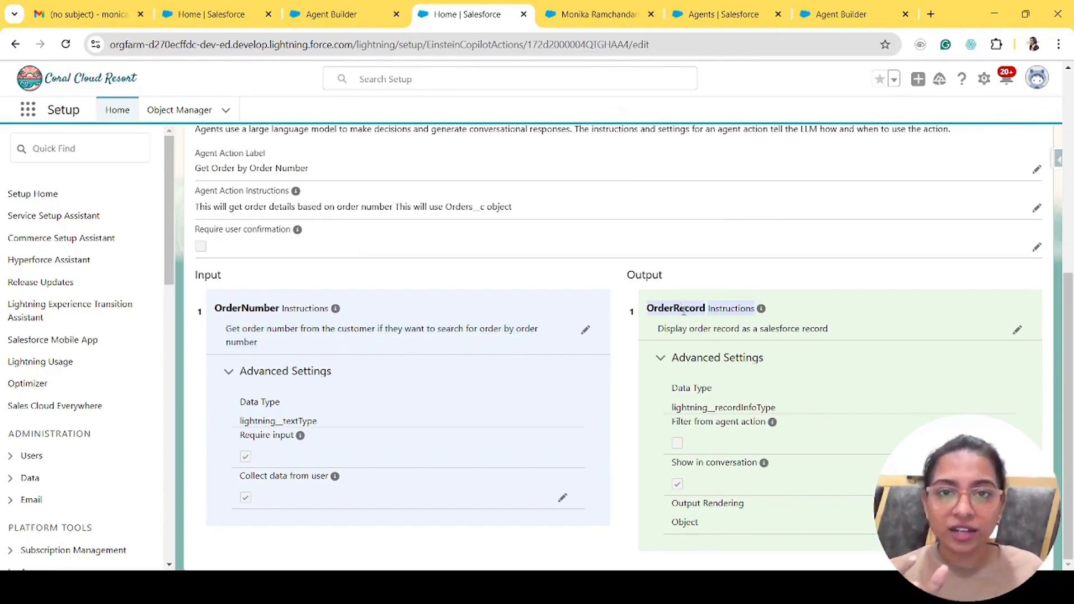
click(772, 342)
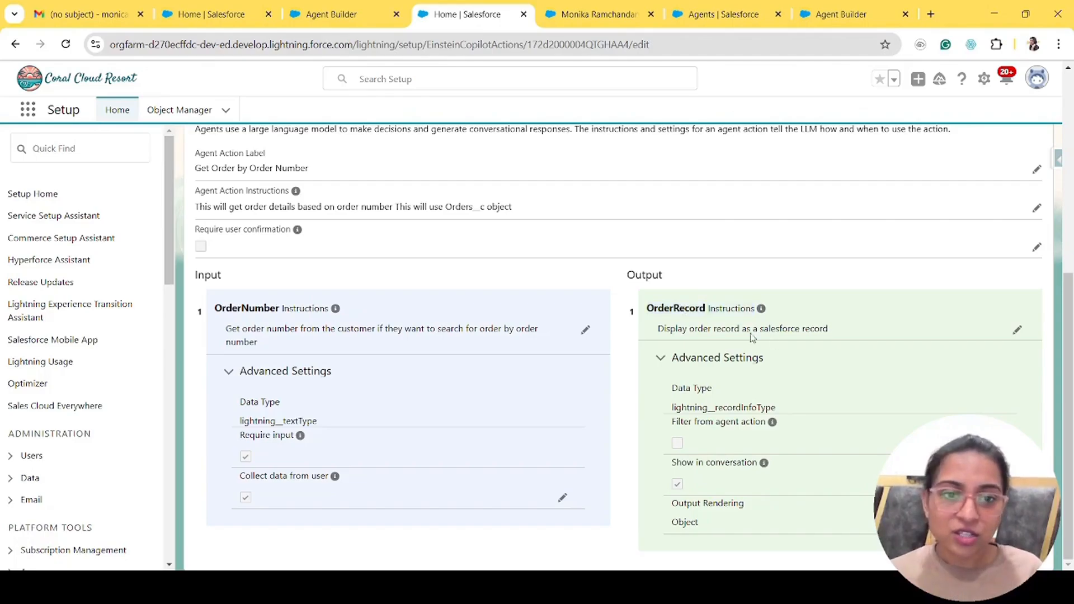
triple_click(669, 308)
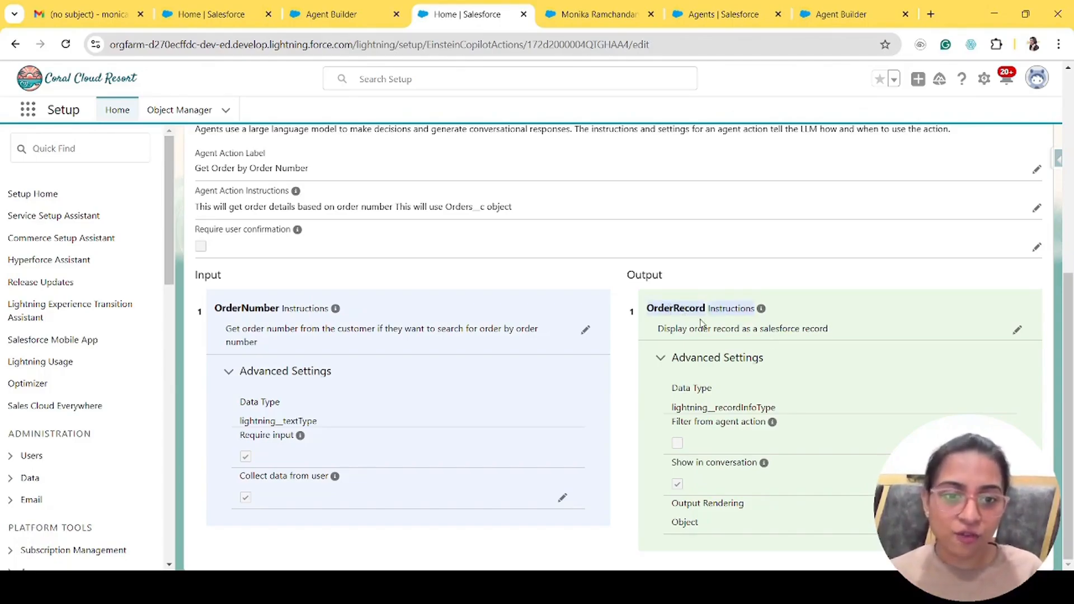
drag(658, 330, 826, 332)
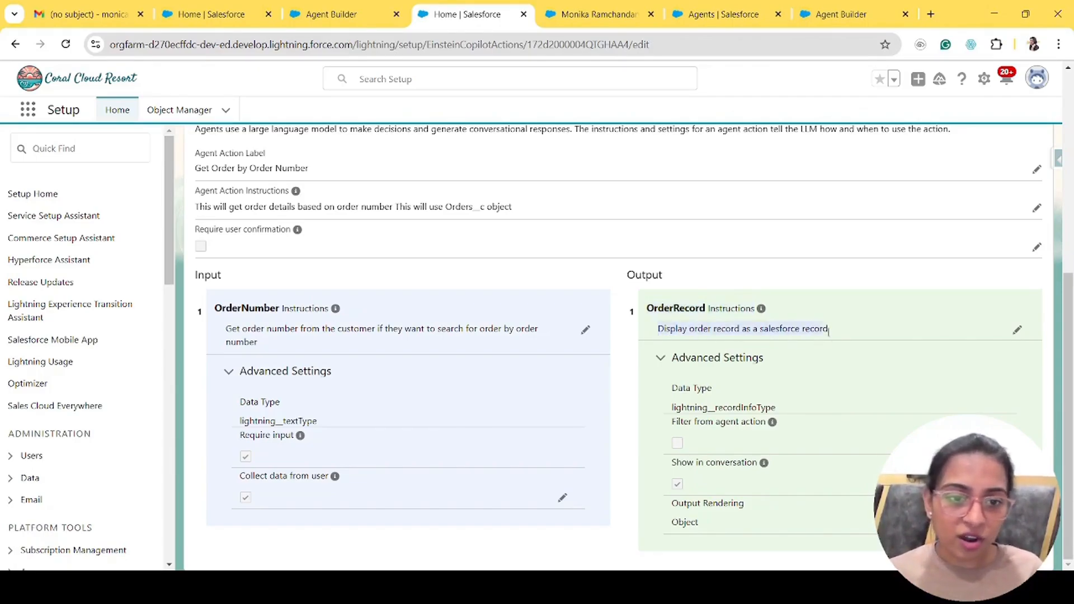
click(675, 492)
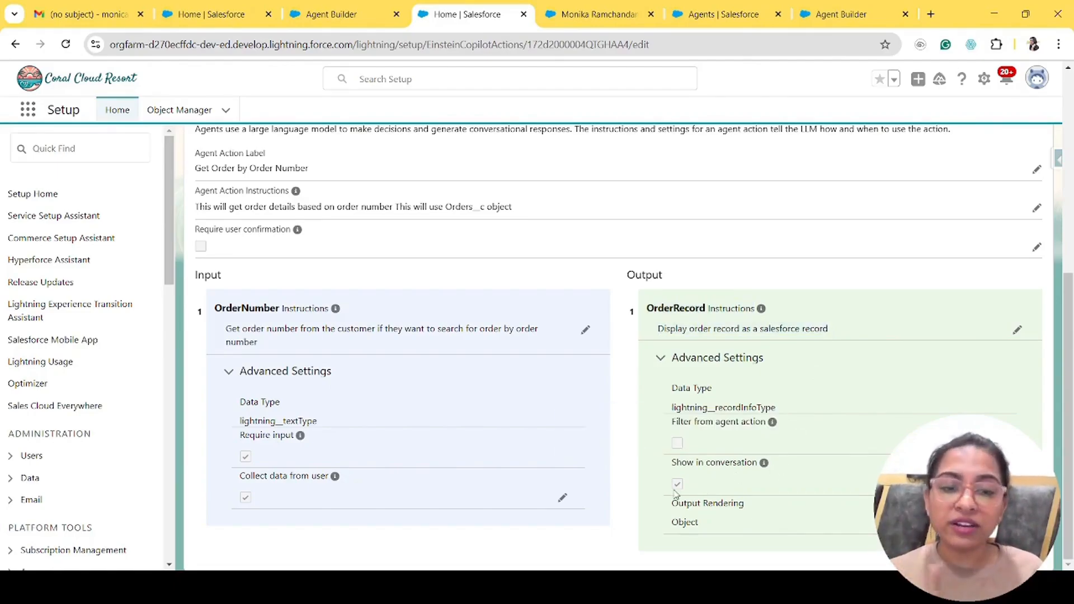
double_click(686, 525)
scroll(737, 224, up, 6)
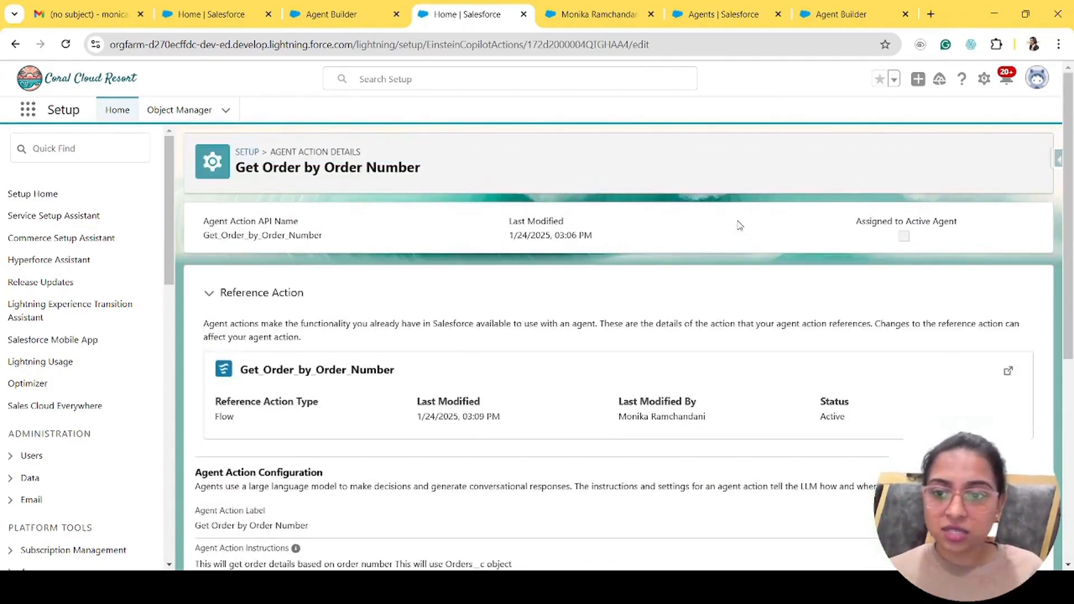
- Open the reference flow and inspect Get Order's filter: Name Equals {!OrderNumber}
click(1007, 370)
click(520, 4)
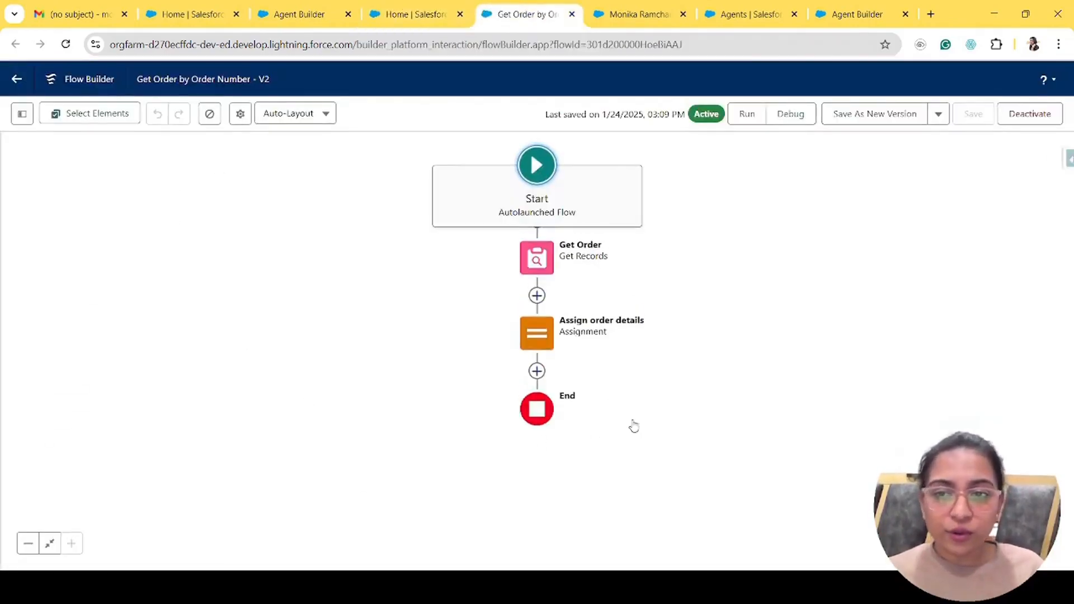
click(537, 282)
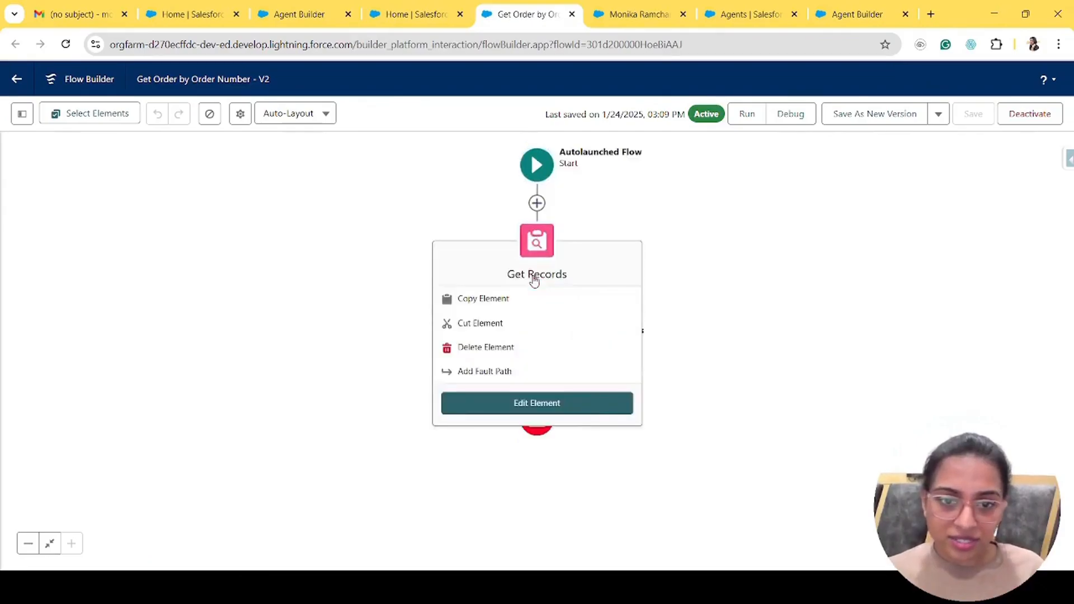
click(537, 403)
scroll(788, 395, down, 3)
click(671, 337)
click(801, 344)
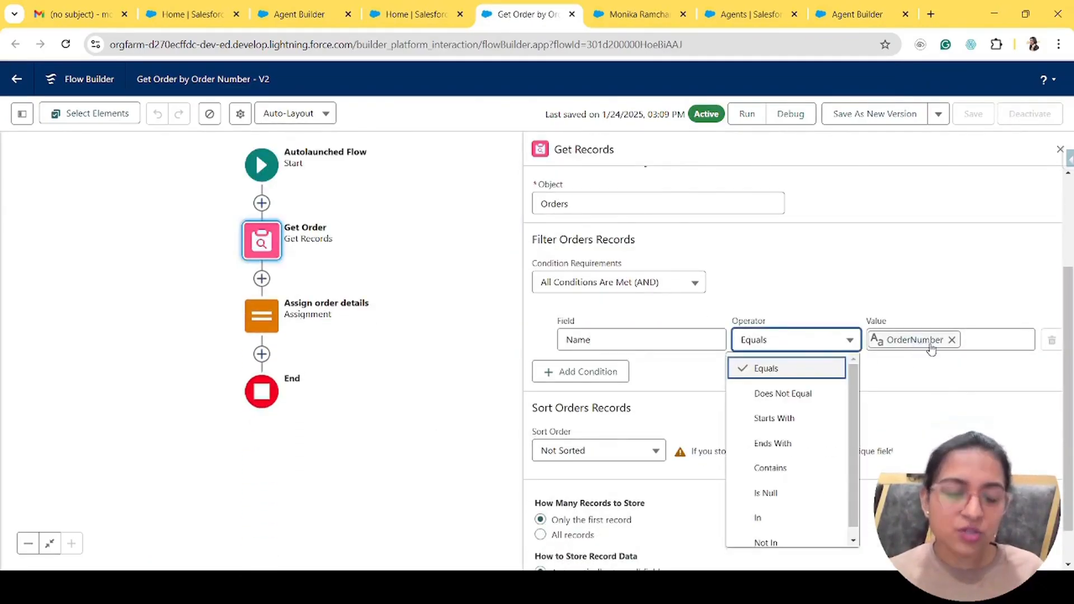
click(656, 345)
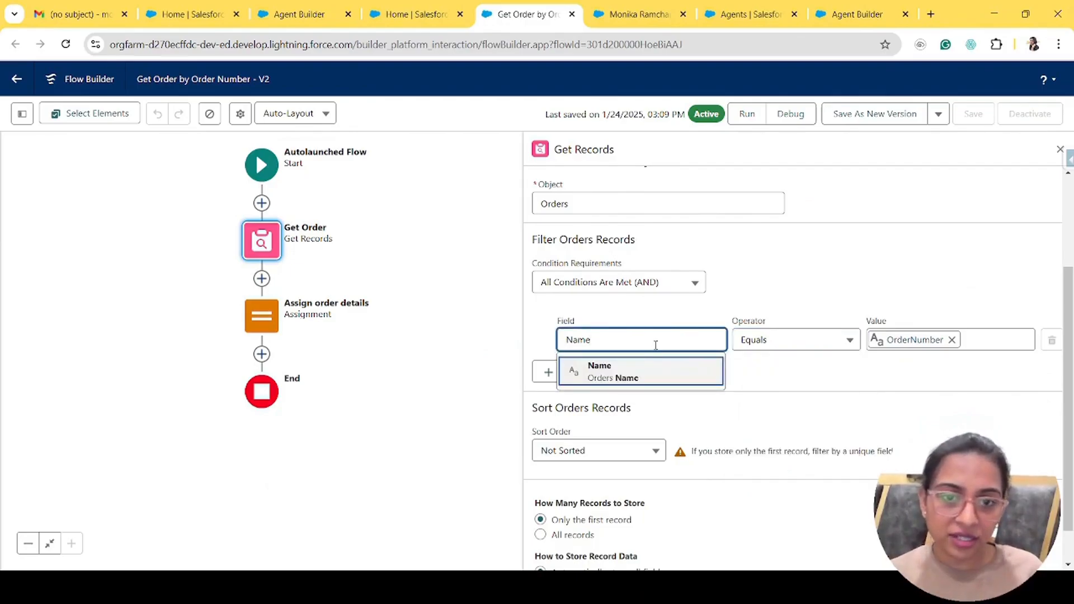
click(643, 389)
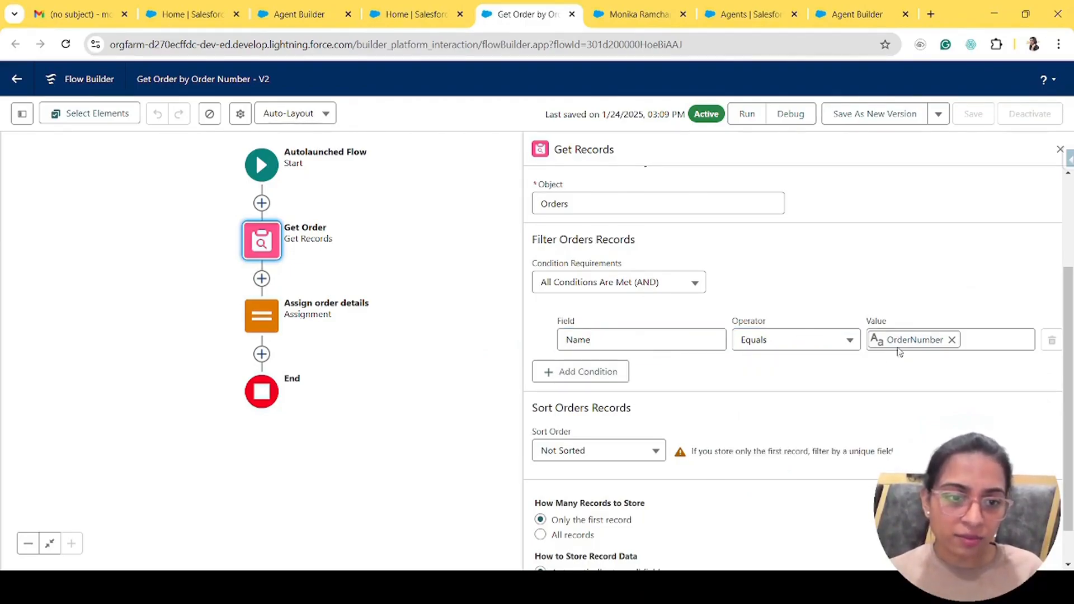
click(916, 345)
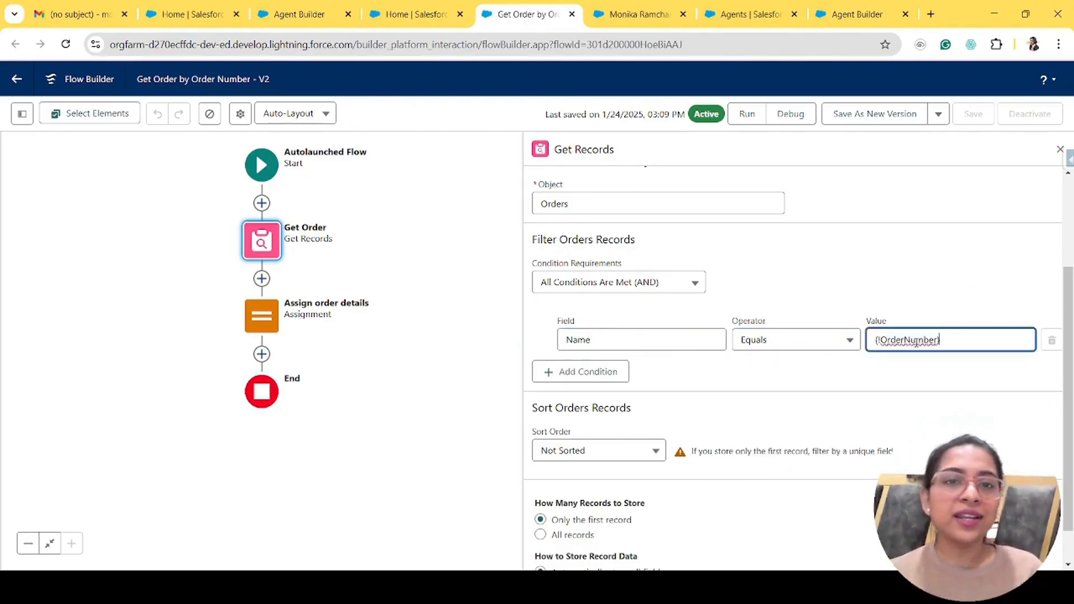
click(802, 425)
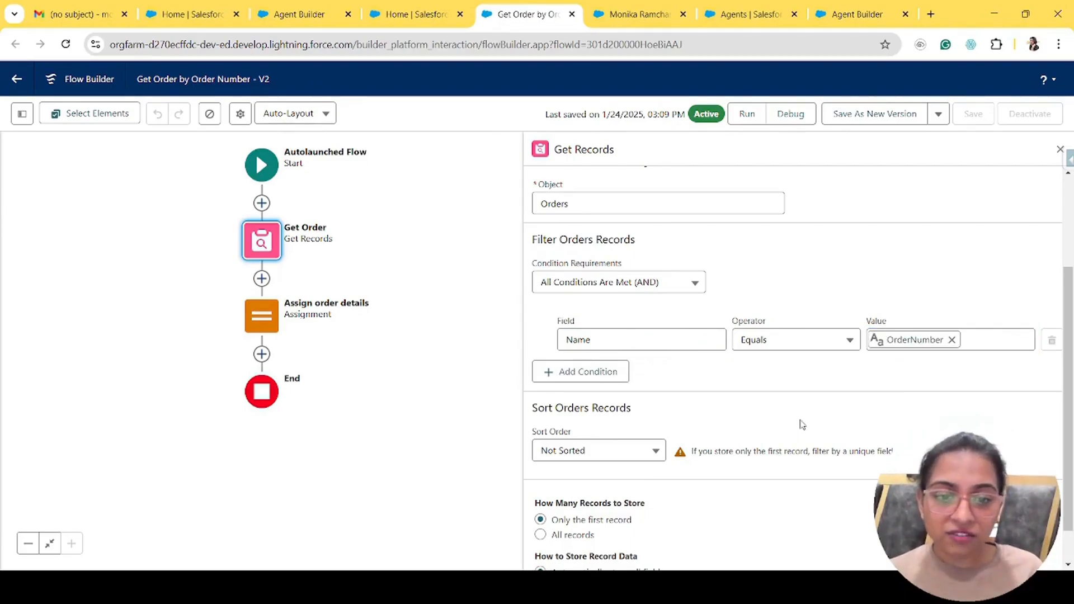
- Open Assign order details, which sets OrderRecord to Orders from Get Order
scroll(803, 425, down, 1)
click(261, 316)
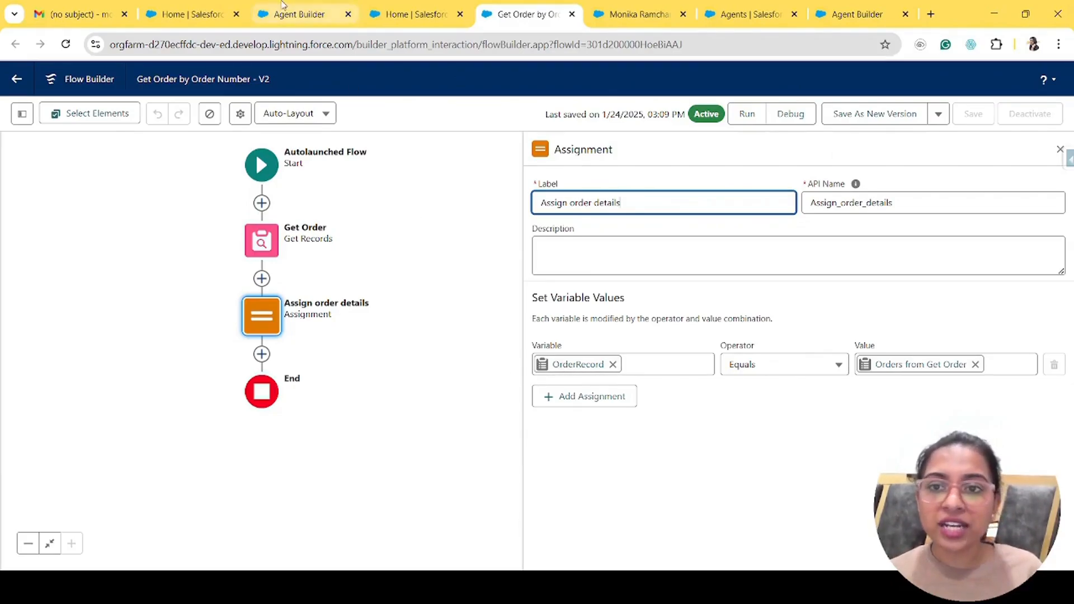
click(300, 14)
- Select the Order ID value in the Conversation Preview's order details reply
click(907, 273)
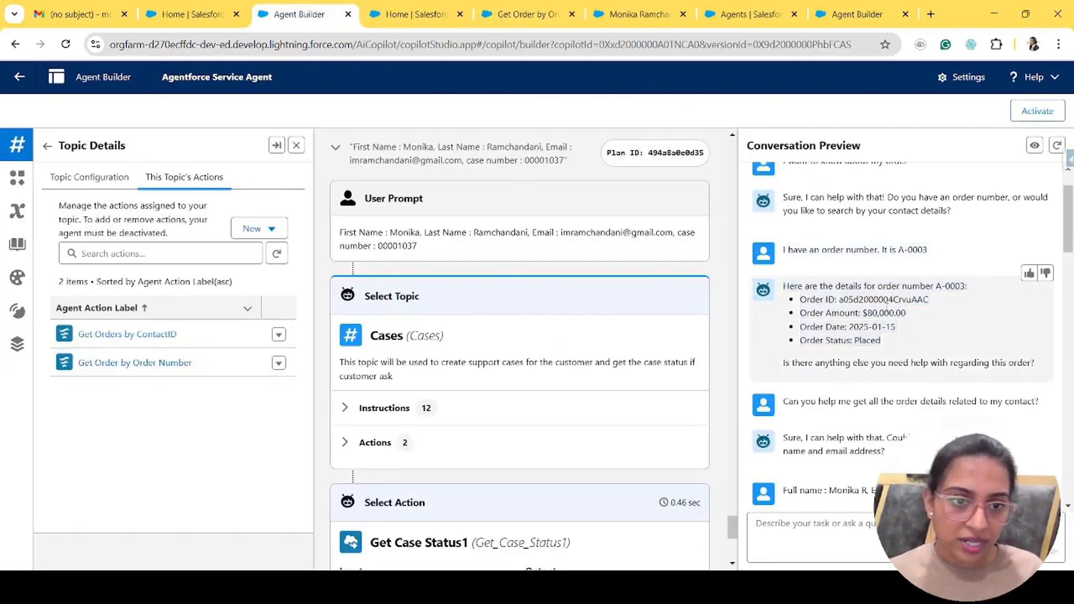
click(880, 375)
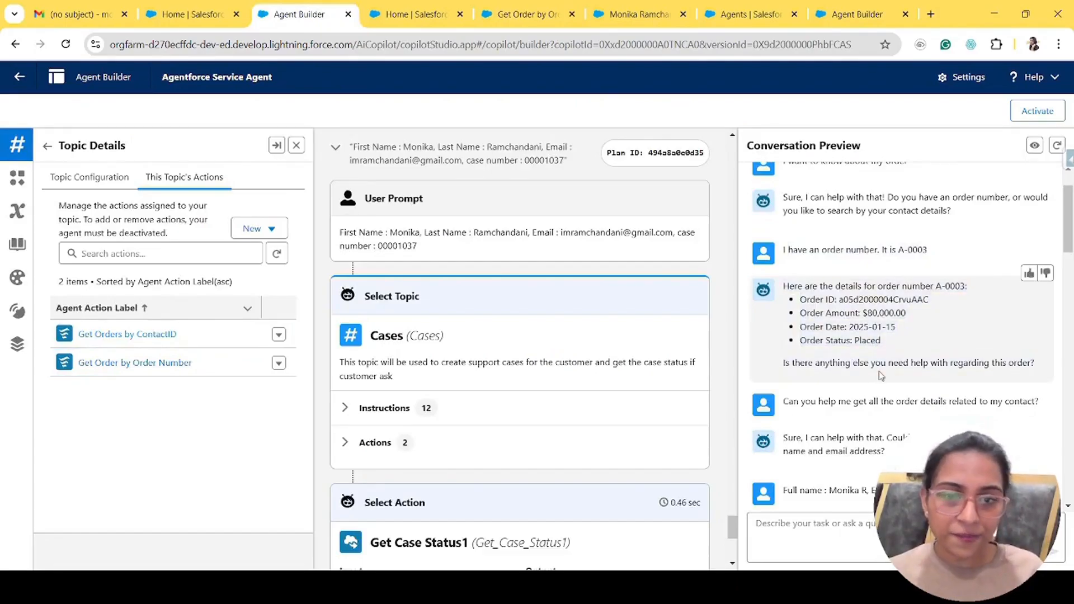
double_click(890, 299)
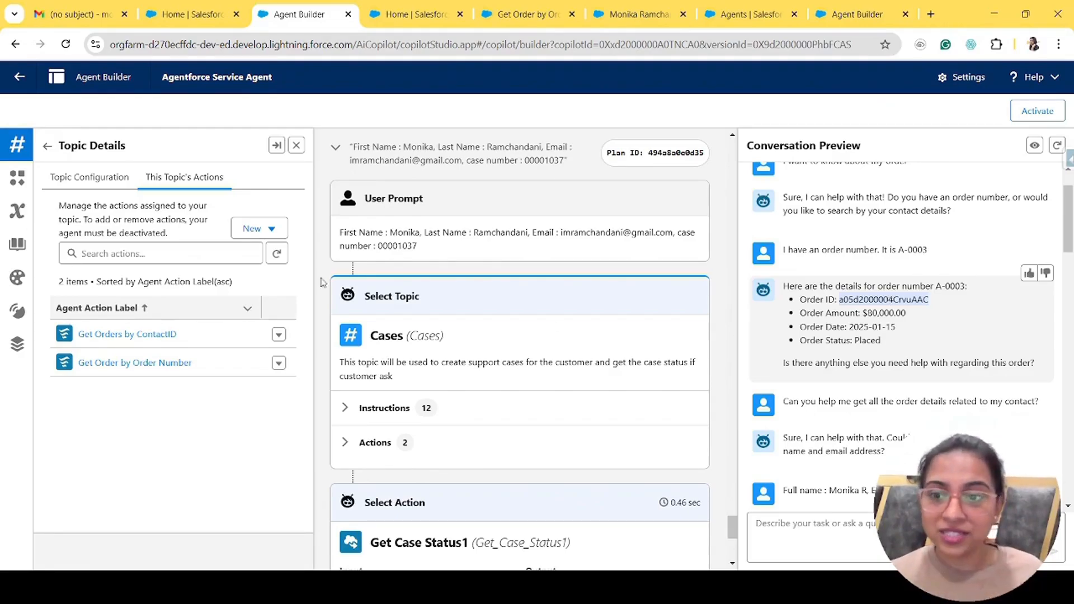
- Open the Order Enquires topic configuration and scroll through its order-search instructions
click(87, 179)
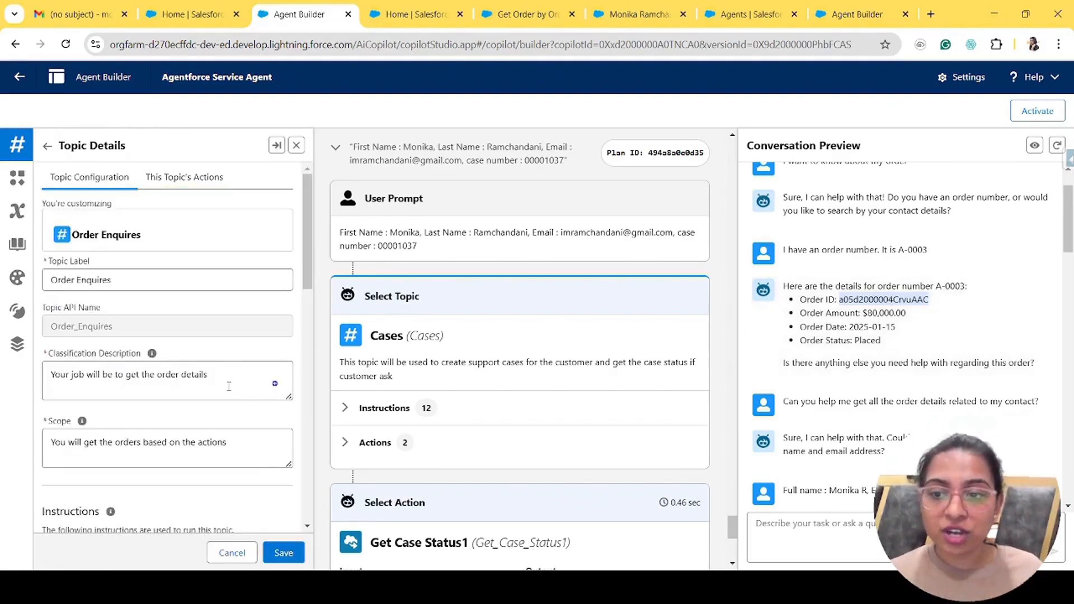
scroll(228, 404, down, 10)
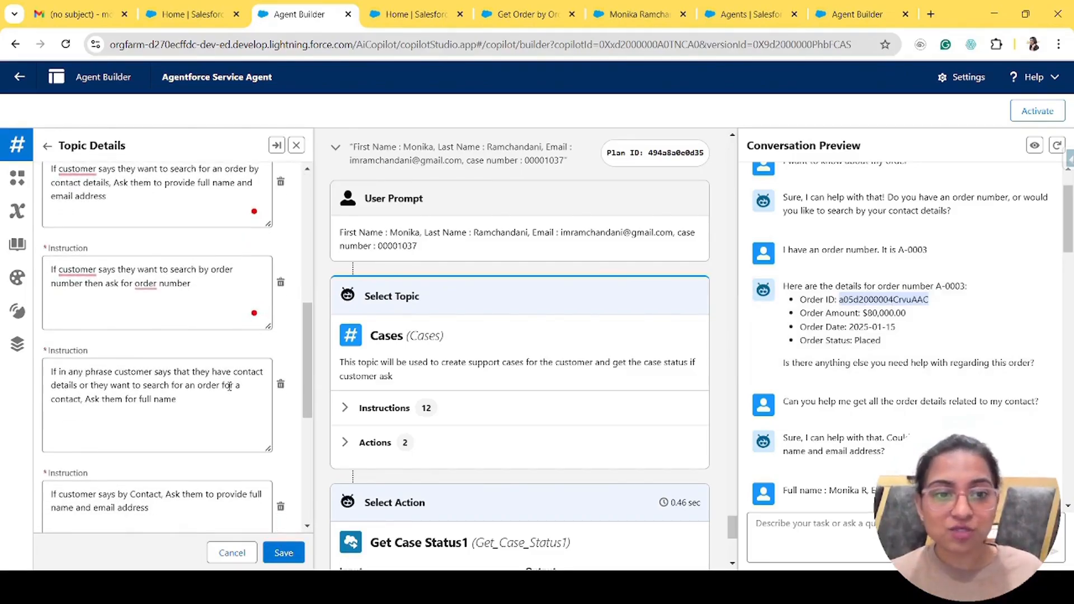
click(904, 320)
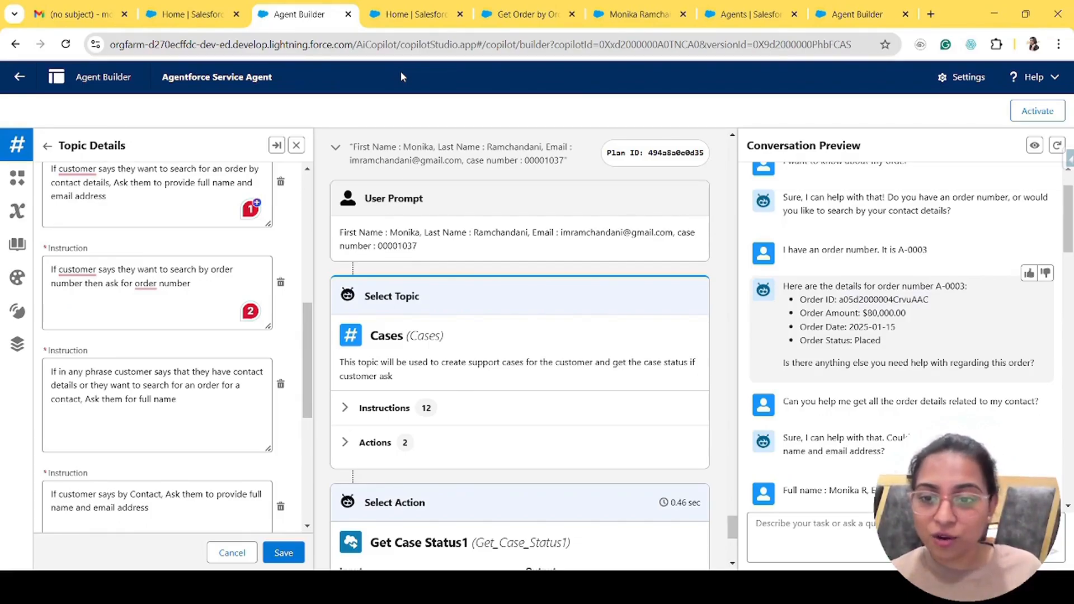
scroll(143, 220, up, 10)
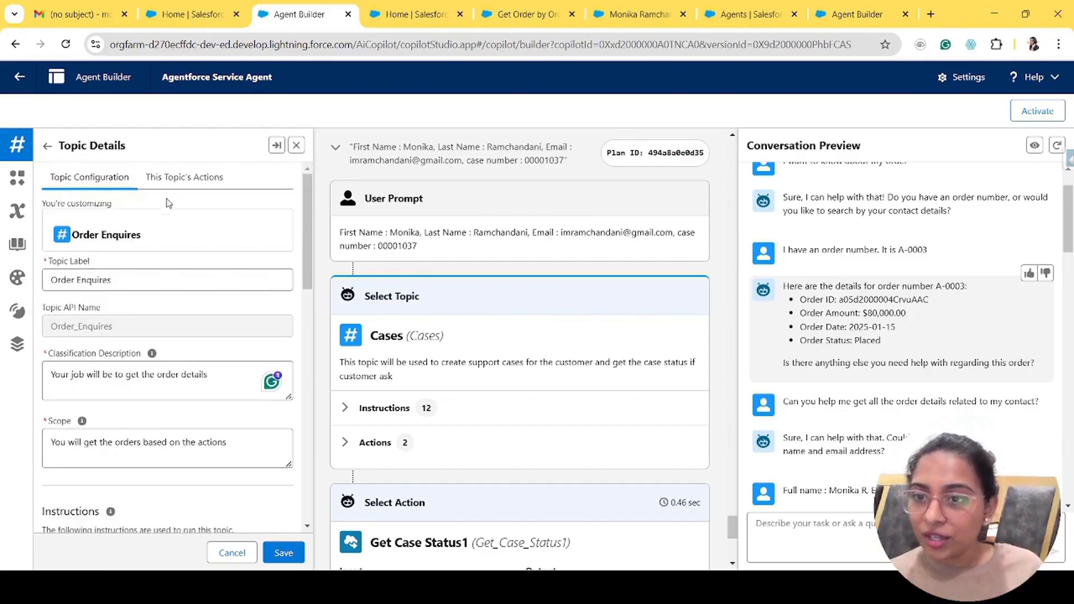
click(204, 176)
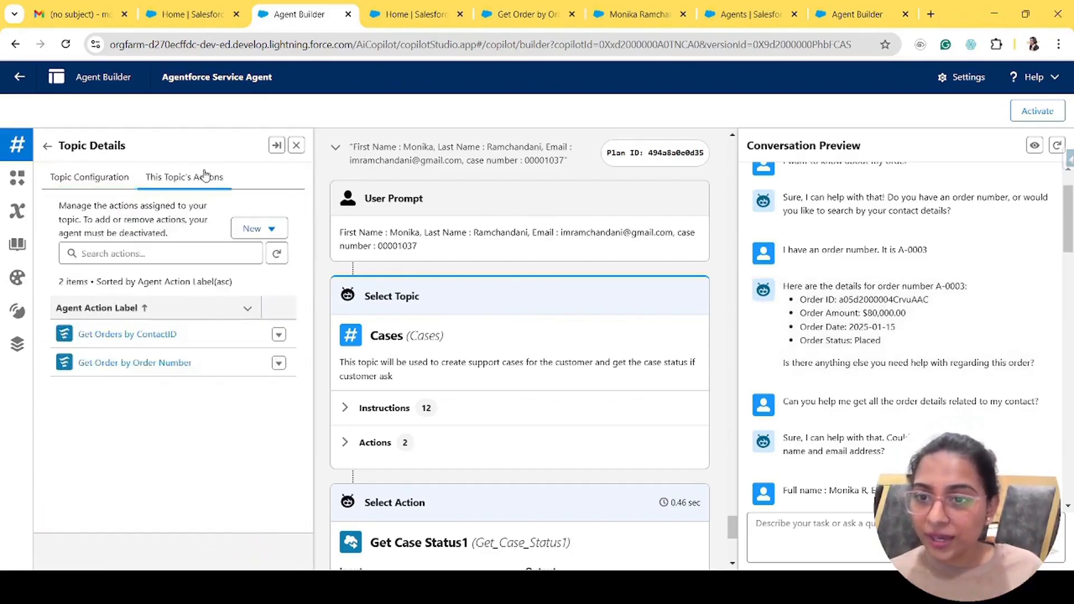
- Open the Summaries Case topic and highlight the agent's case summary reply
click(47, 145)
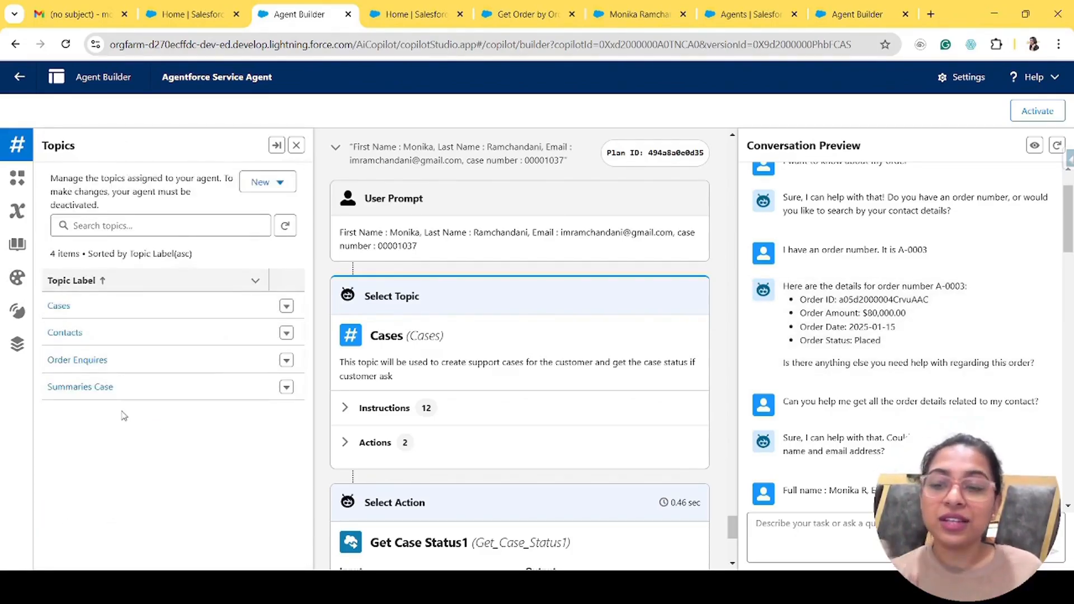
click(87, 389)
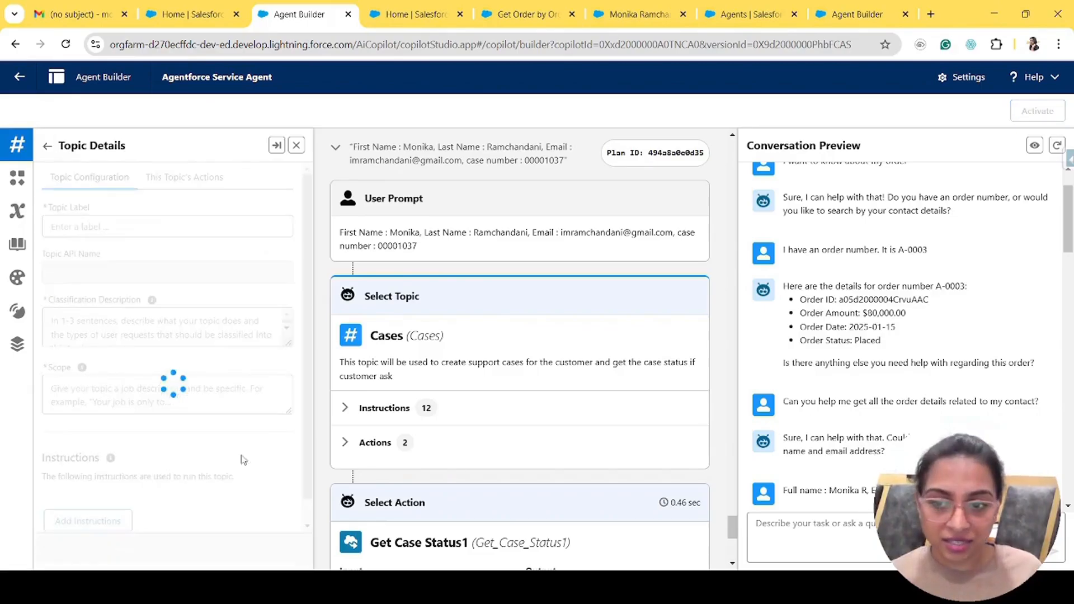
scroll(838, 425, down, 15)
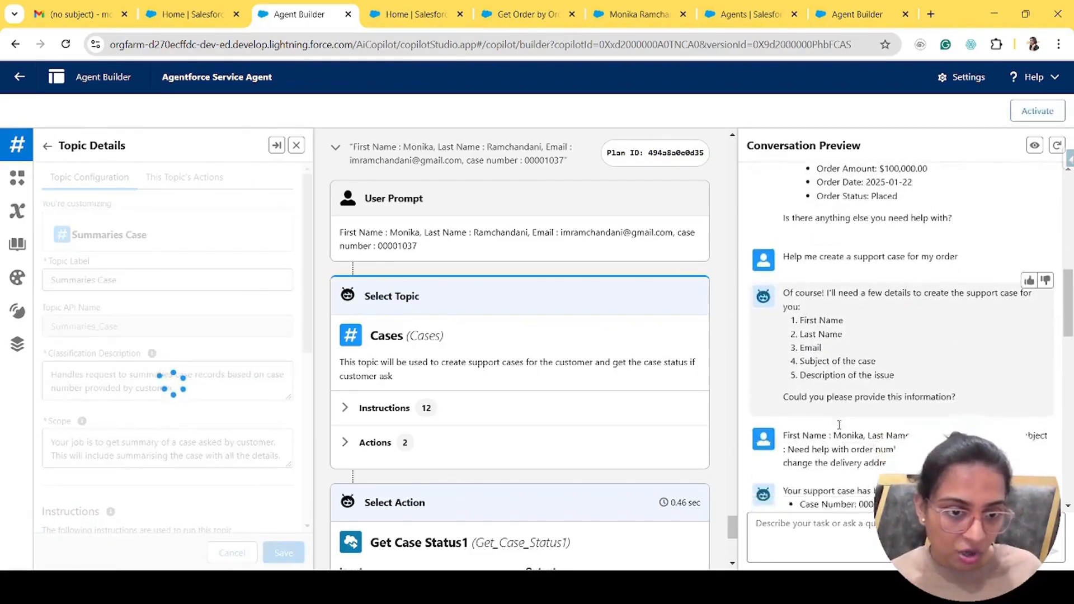
scroll(839, 425, down, 5)
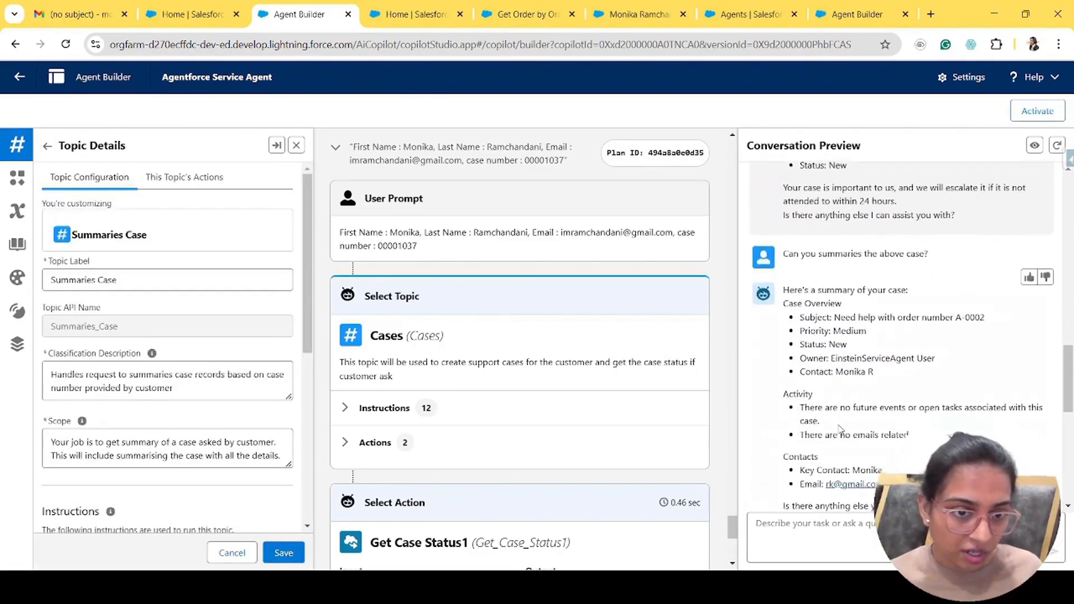
drag(782, 255, 895, 472)
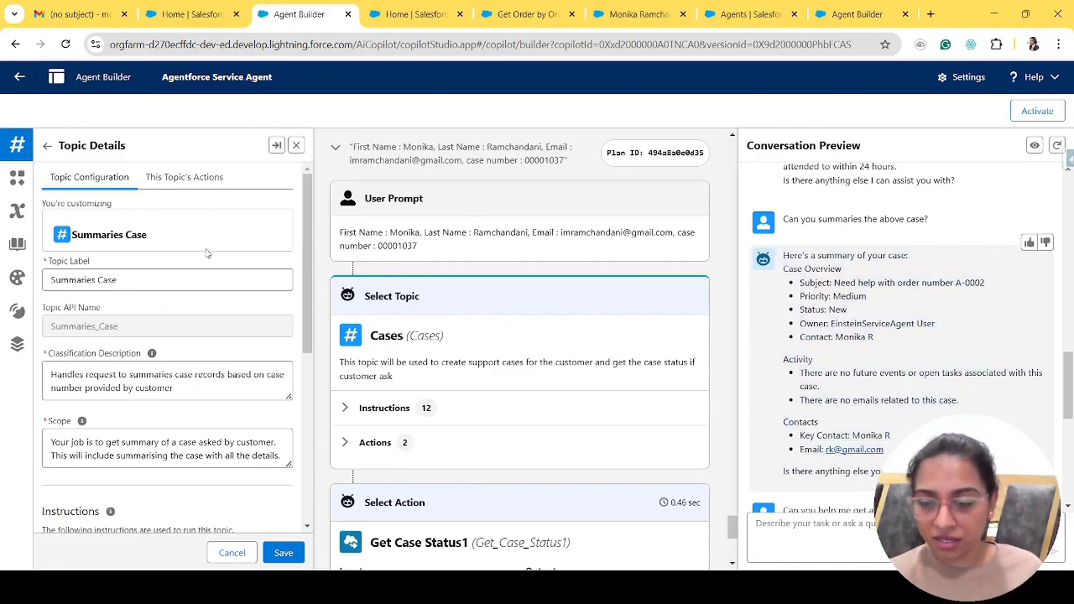
scroll(203, 255, down, 2)
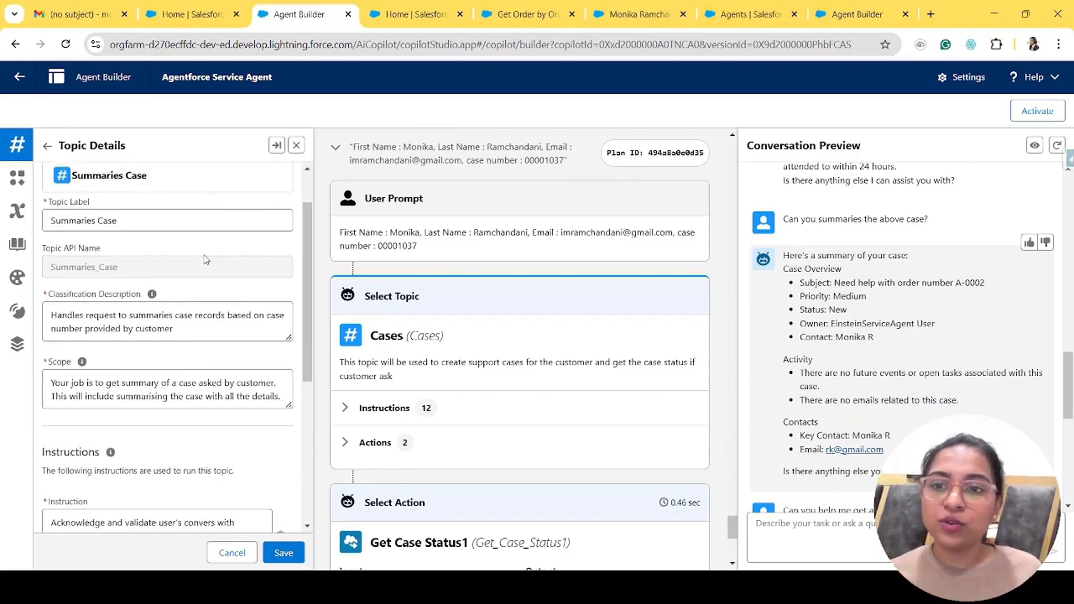
scroll(206, 259, up, 3)
scroll(174, 304, down, 4)
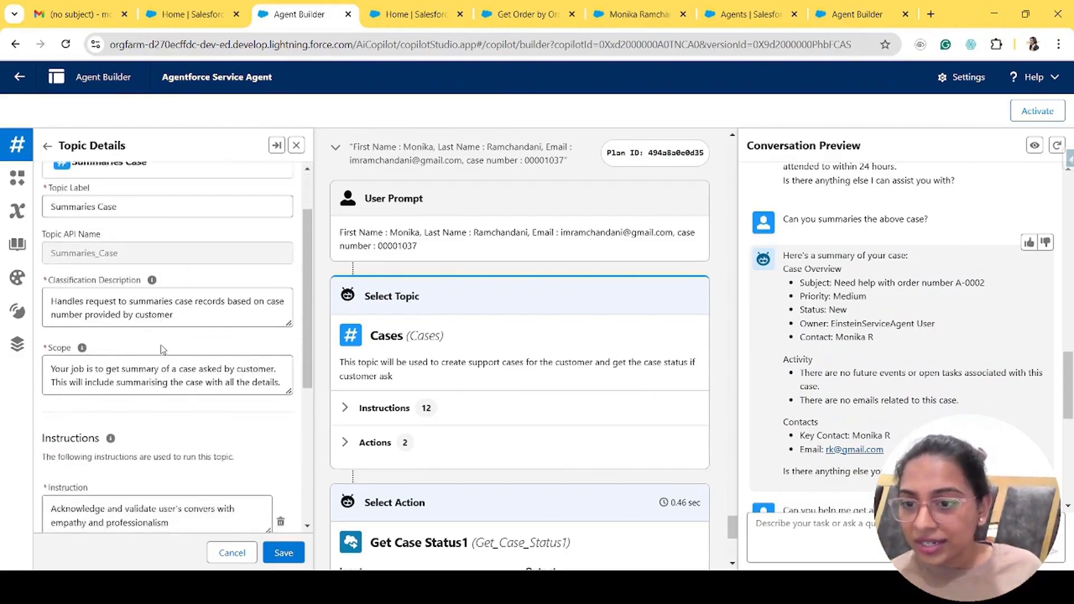
- Highlight the Summaries Case classification description and scroll down to its first instruction
drag(51, 267, 189, 284)
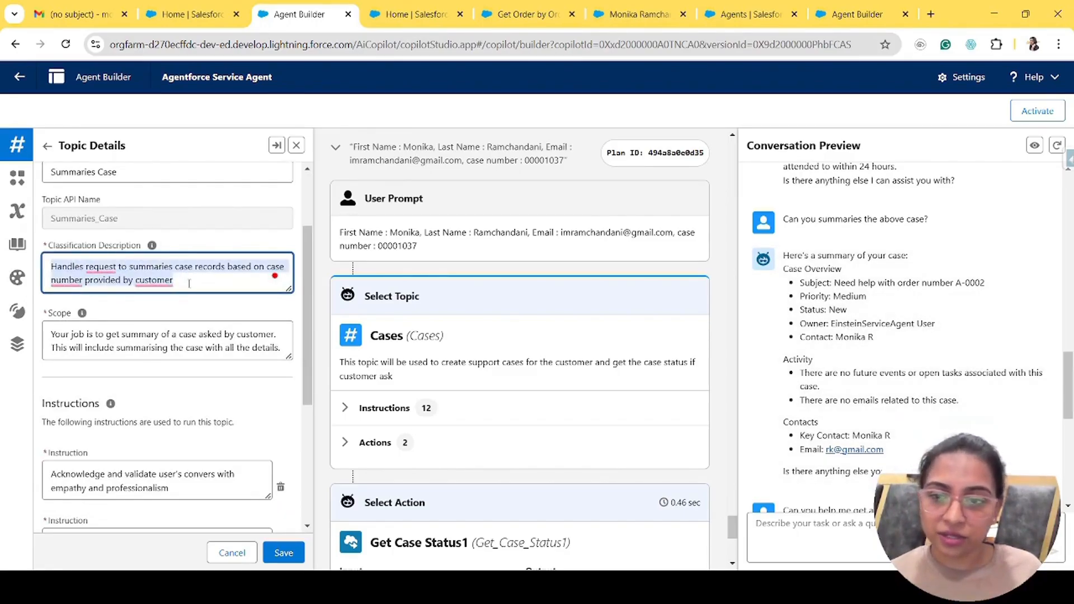
scroll(189, 284, down, 2)
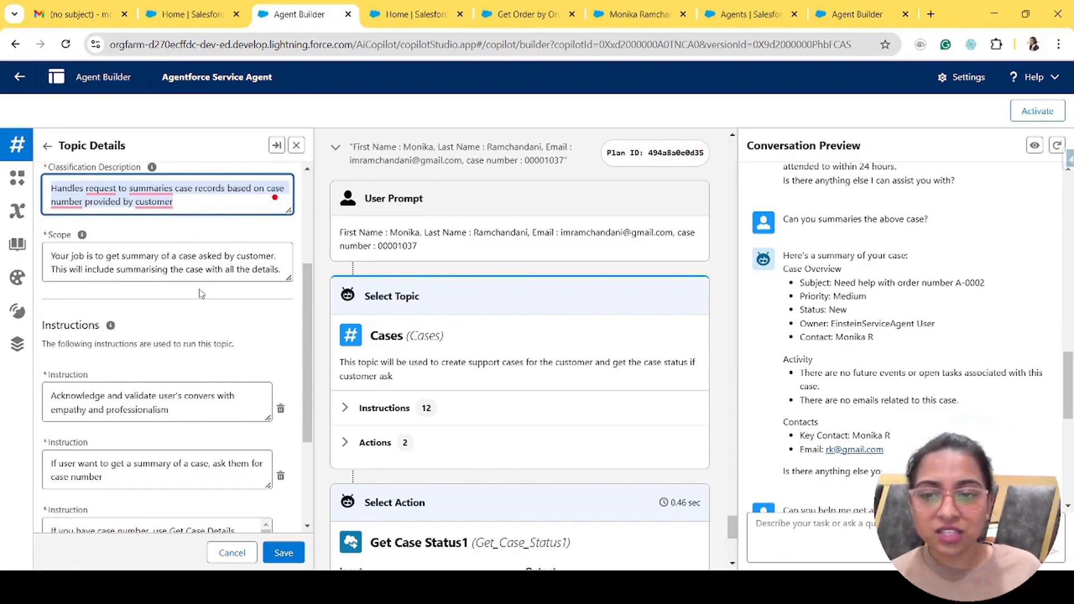
scroll(268, 350, down, 3)
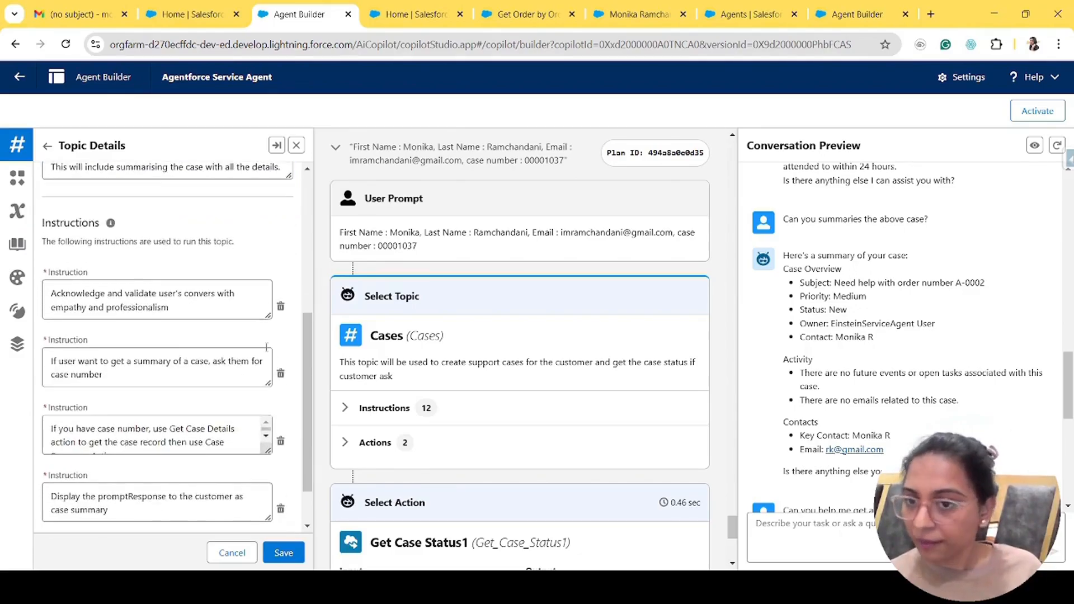
scroll(267, 350, down, 1)
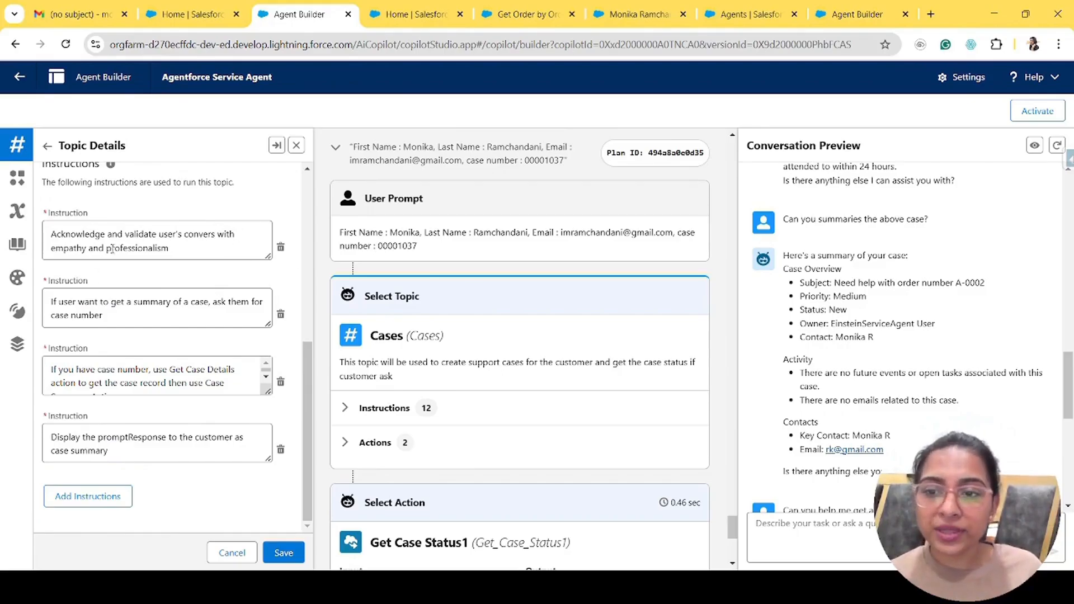
drag(184, 256, 45, 225)
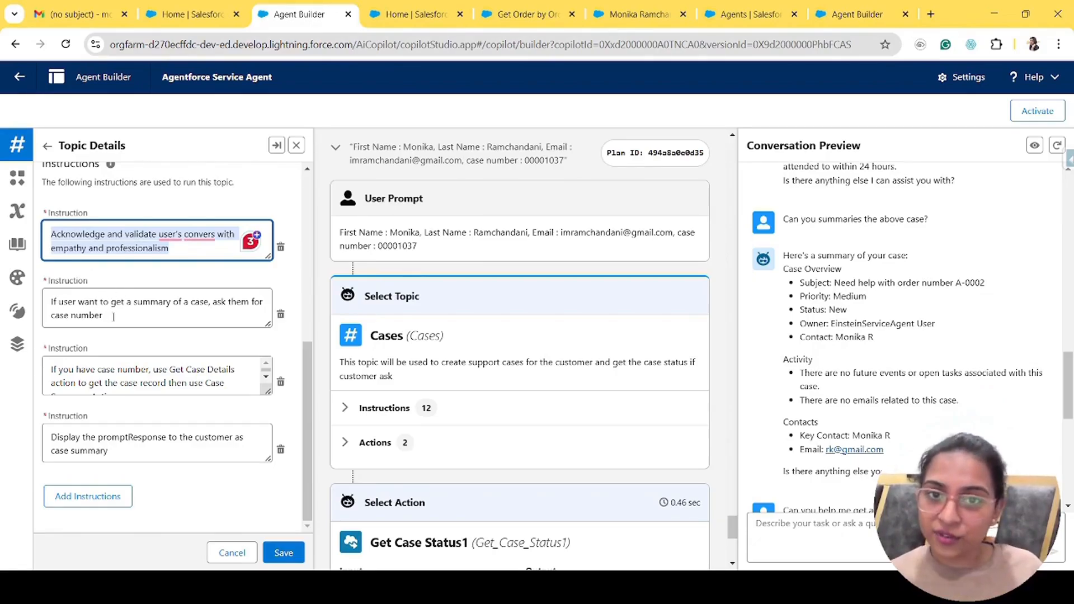
scroll(882, 455, down, 7)
scroll(883, 455, up, 8)
scroll(884, 455, up, 2)
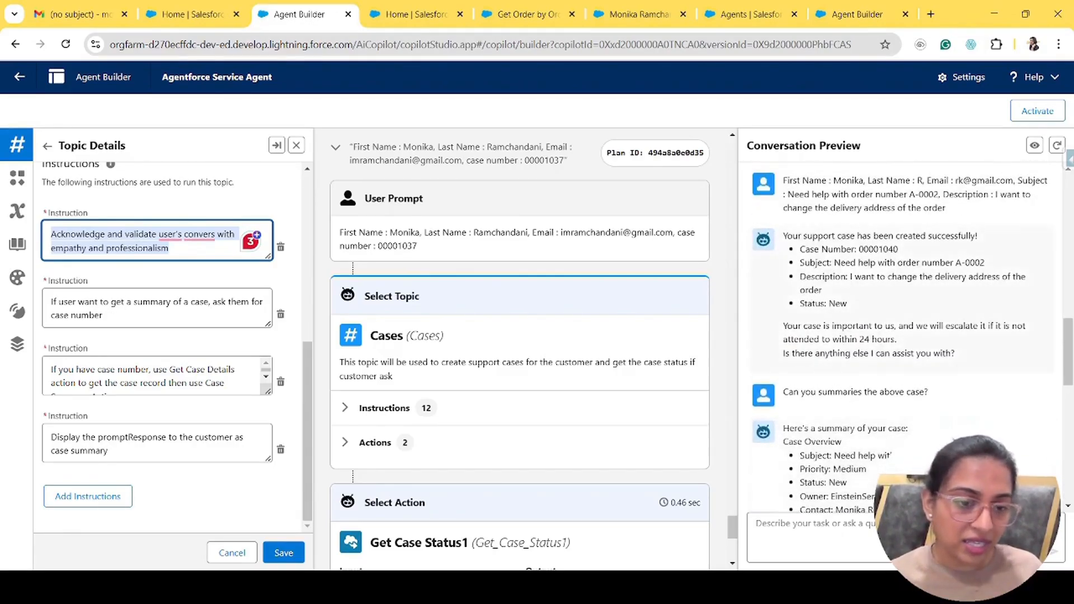
click(792, 386)
drag(783, 393, 959, 388)
drag(784, 430, 870, 470)
click(883, 471)
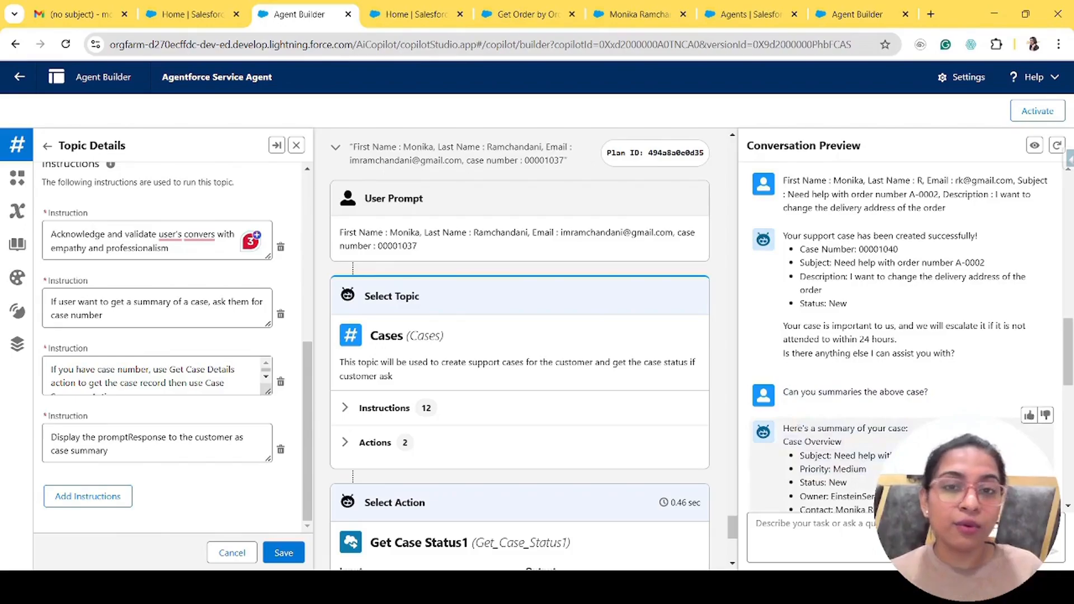
drag(269, 392, 269, 404)
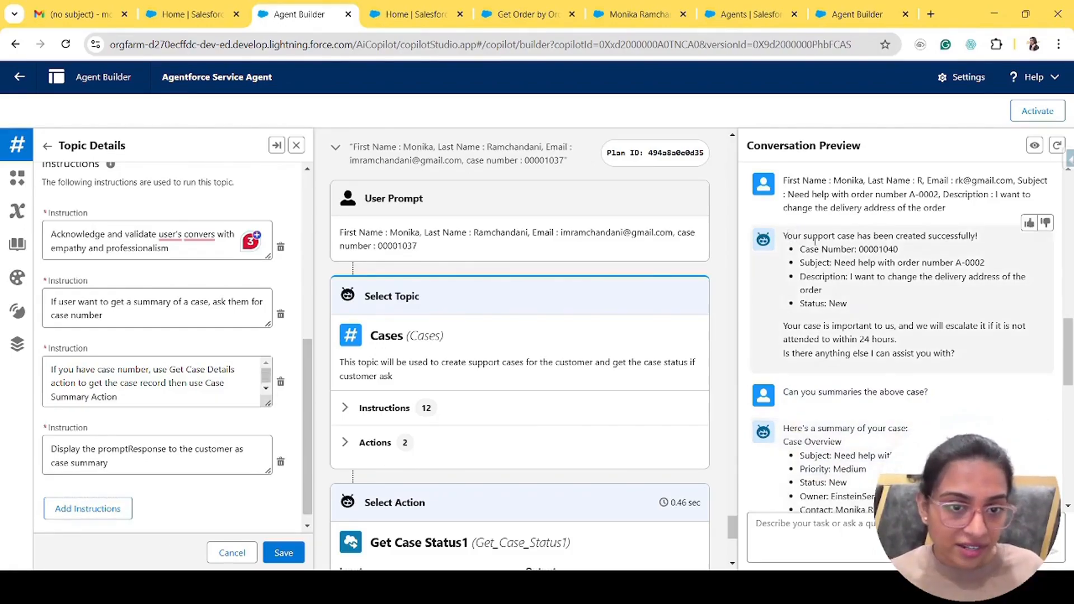
drag(786, 234, 919, 318)
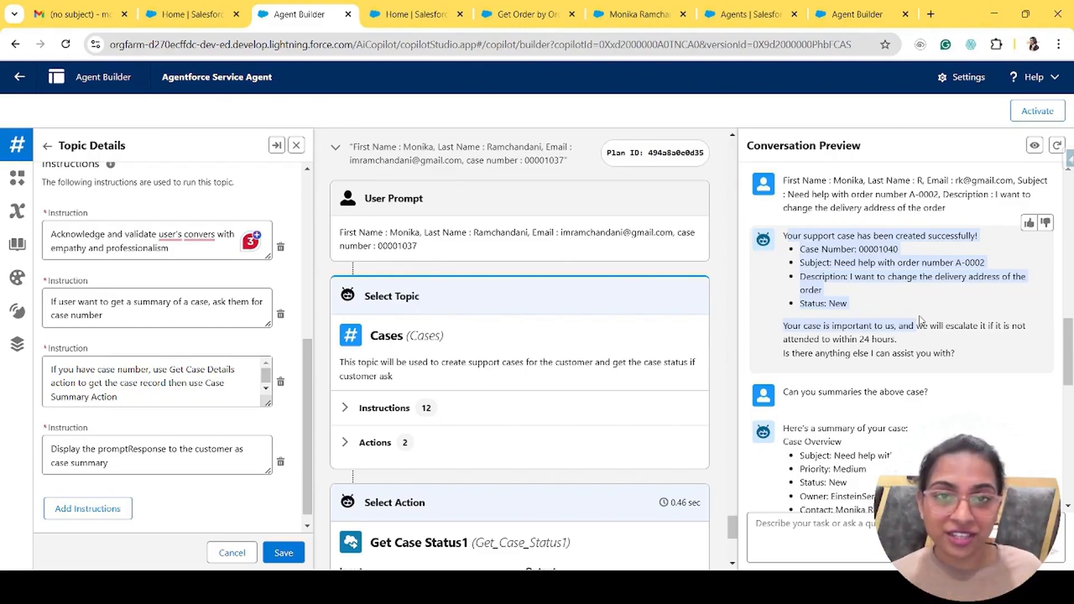
click(905, 310)
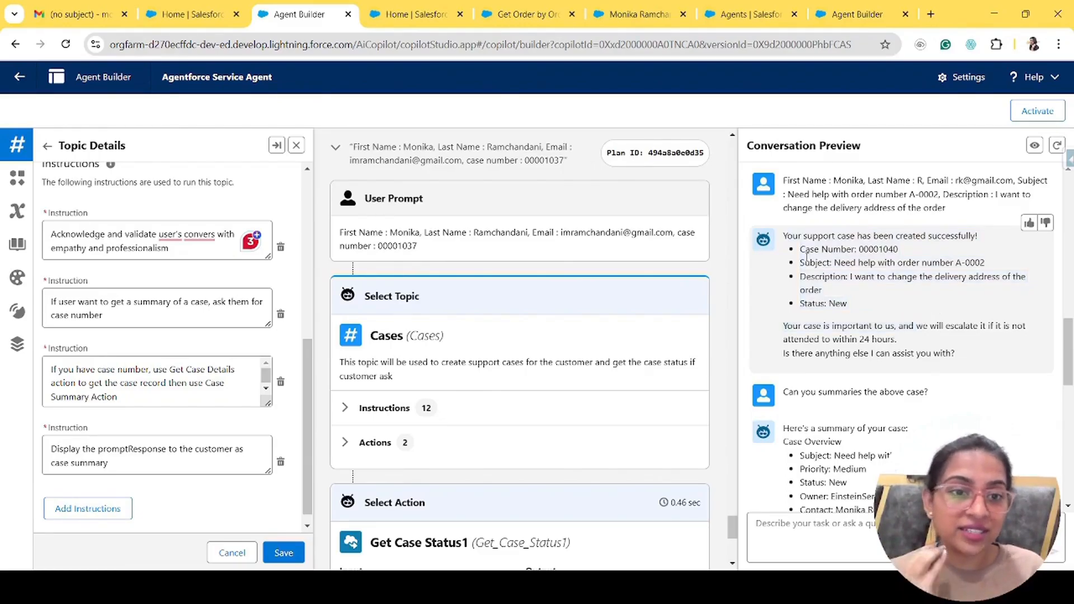
drag(782, 394, 941, 396)
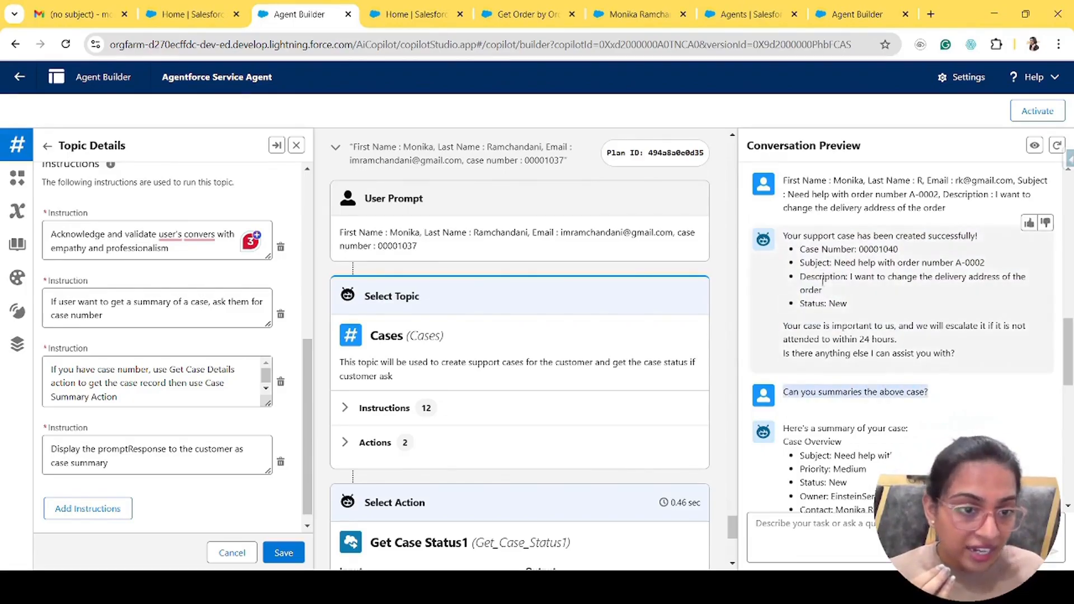
drag(783, 238, 996, 358)
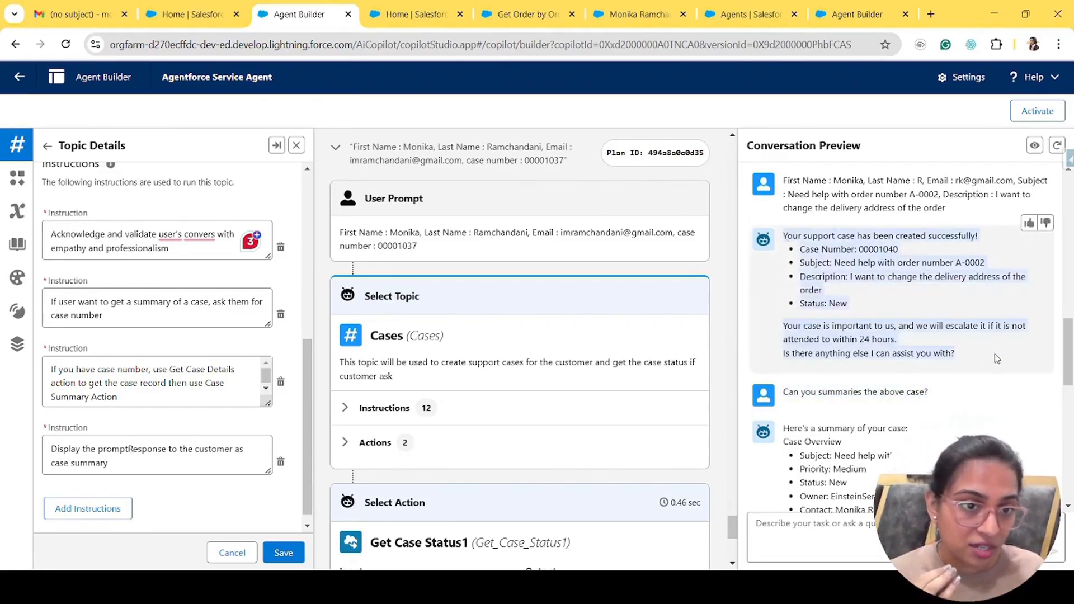
double_click(876, 246)
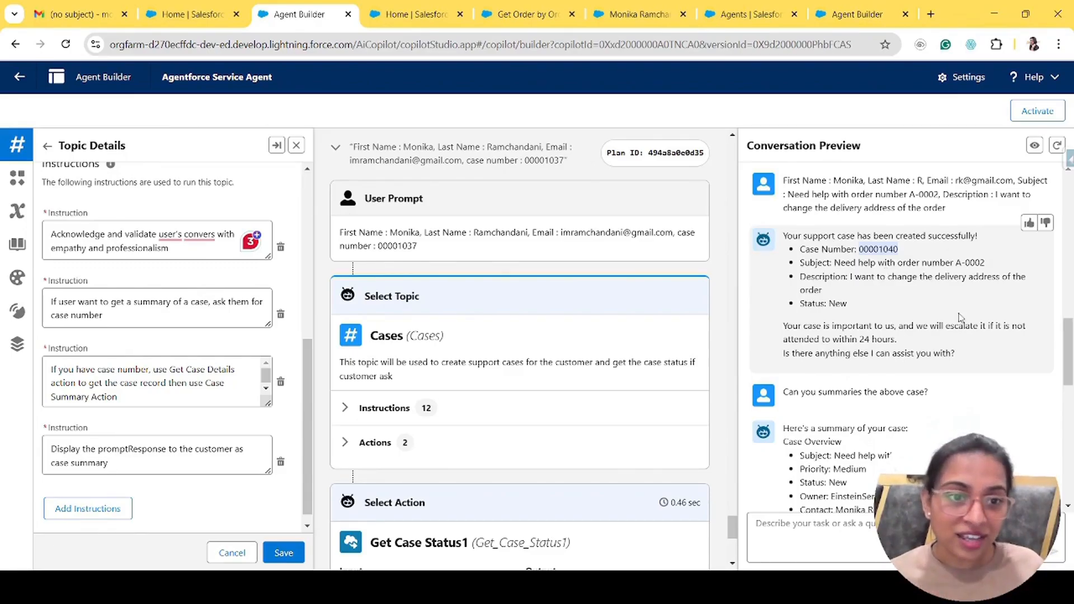
click(895, 278)
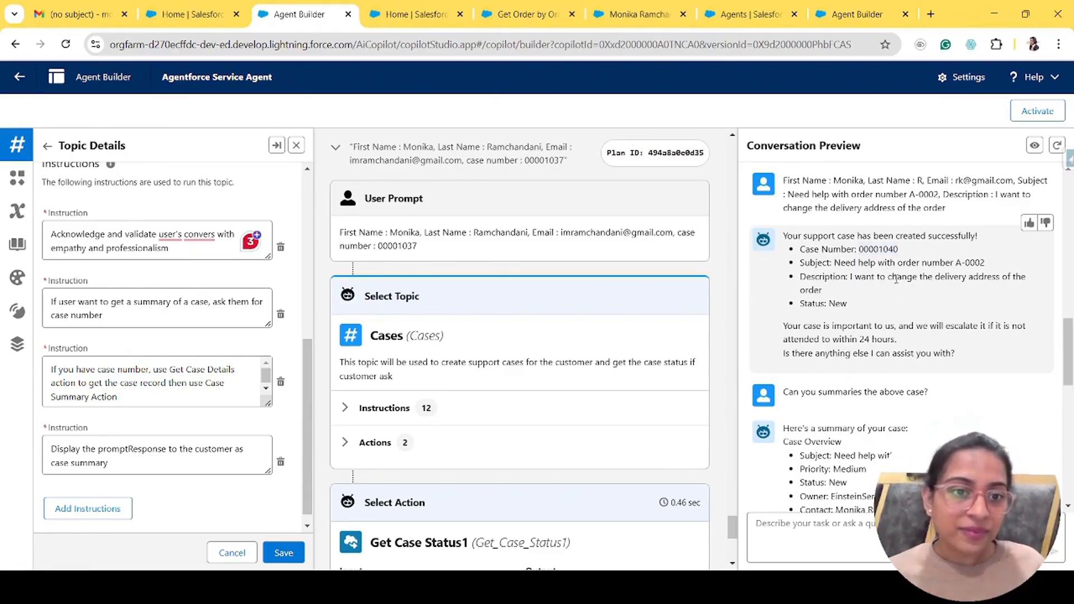
double_click(878, 248)
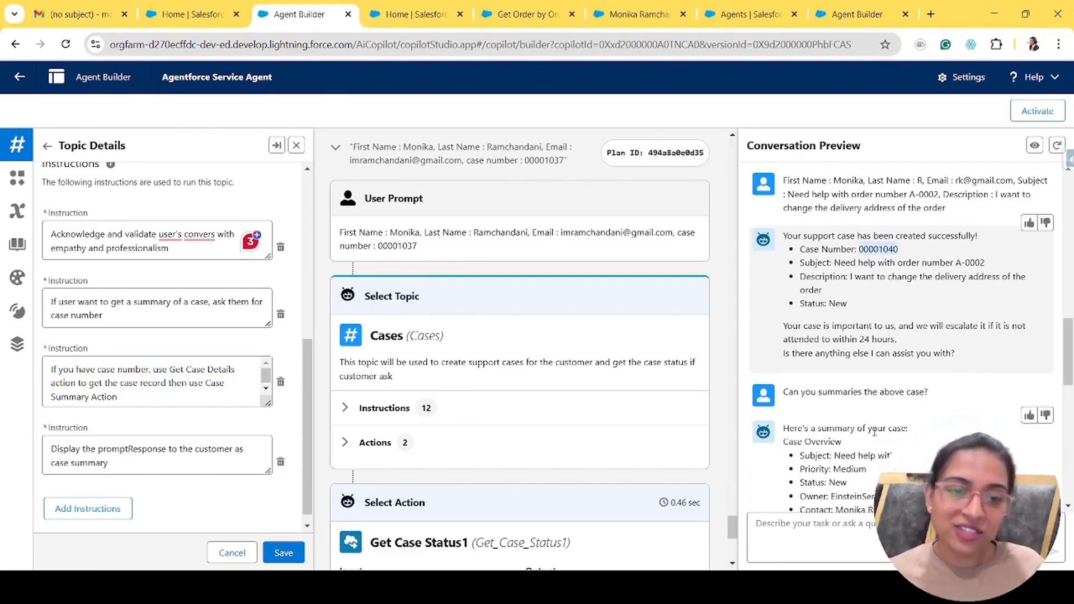
scroll(895, 336, down, 4)
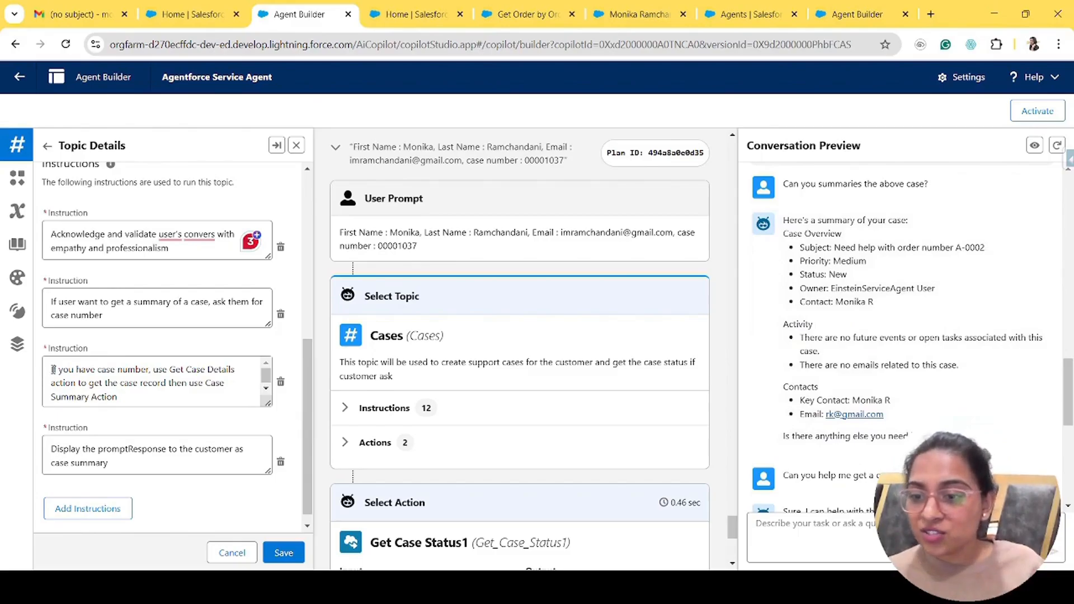
drag(50, 369, 165, 397)
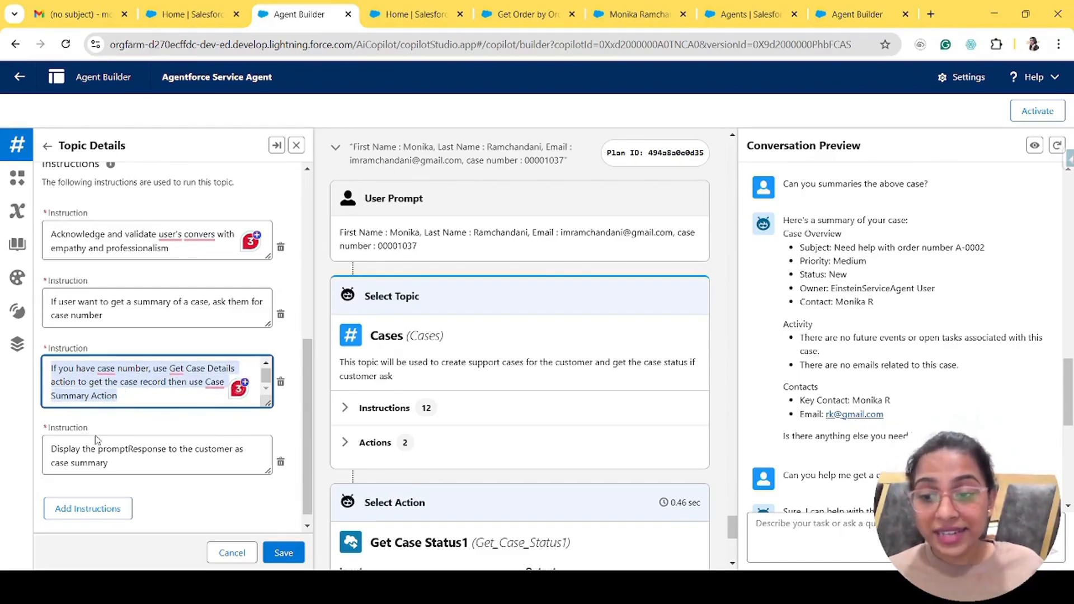
drag(56, 448, 170, 474)
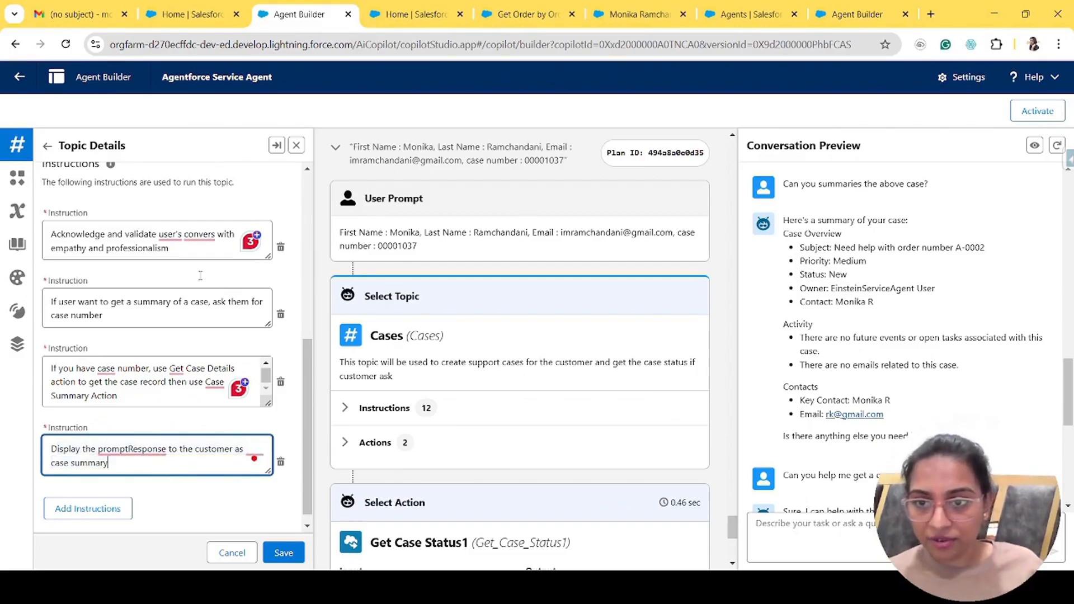
scroll(229, 247, up, 6)
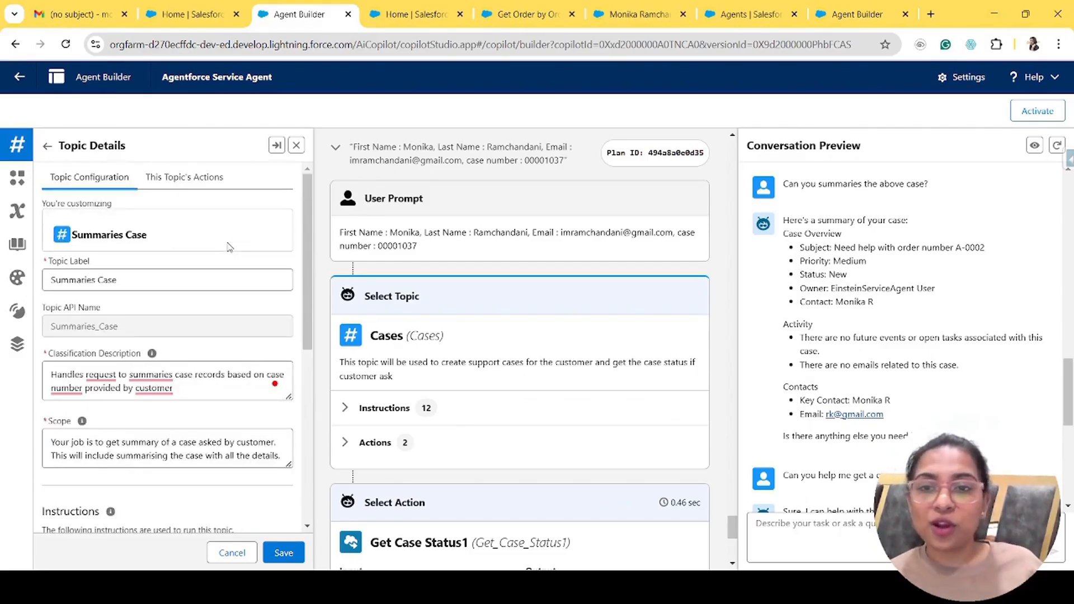
- Show the topic's Case Summary and Get Case Details actions, opening each in its own tab
click(190, 185)
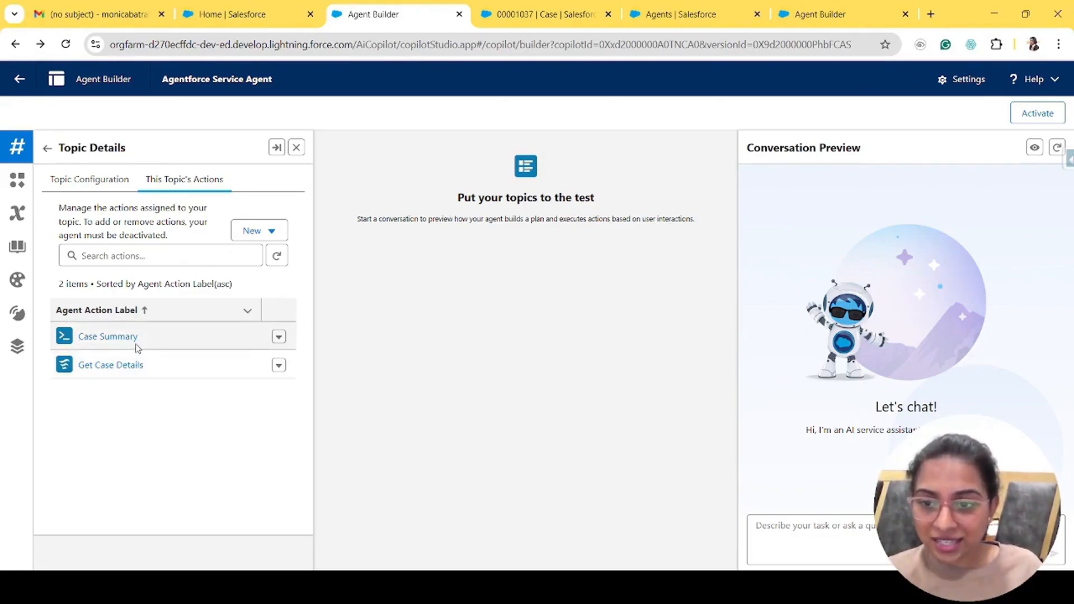
click(84, 348)
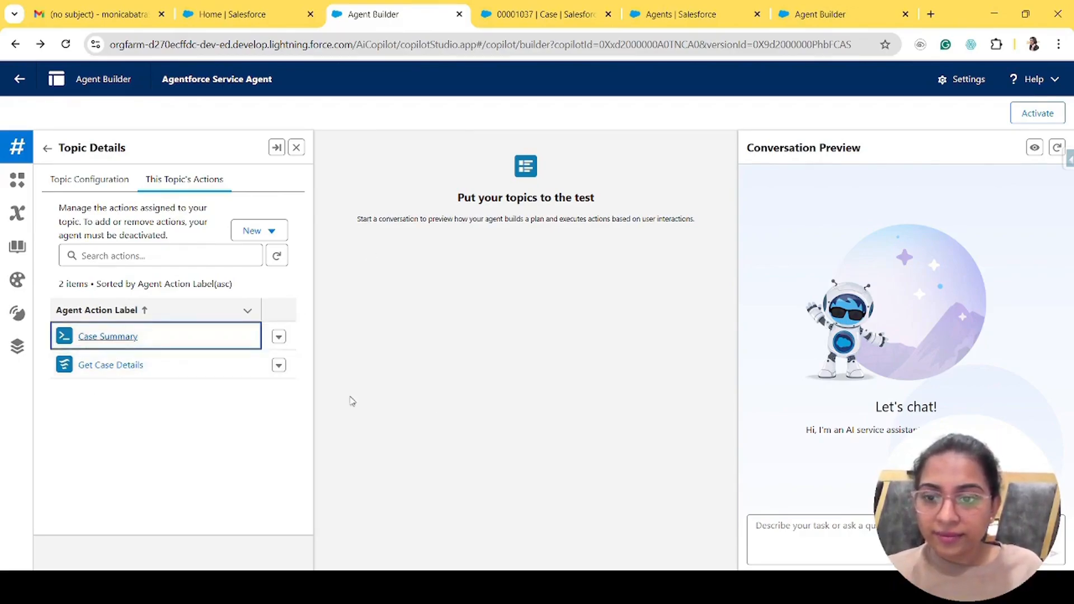
click(106, 365)
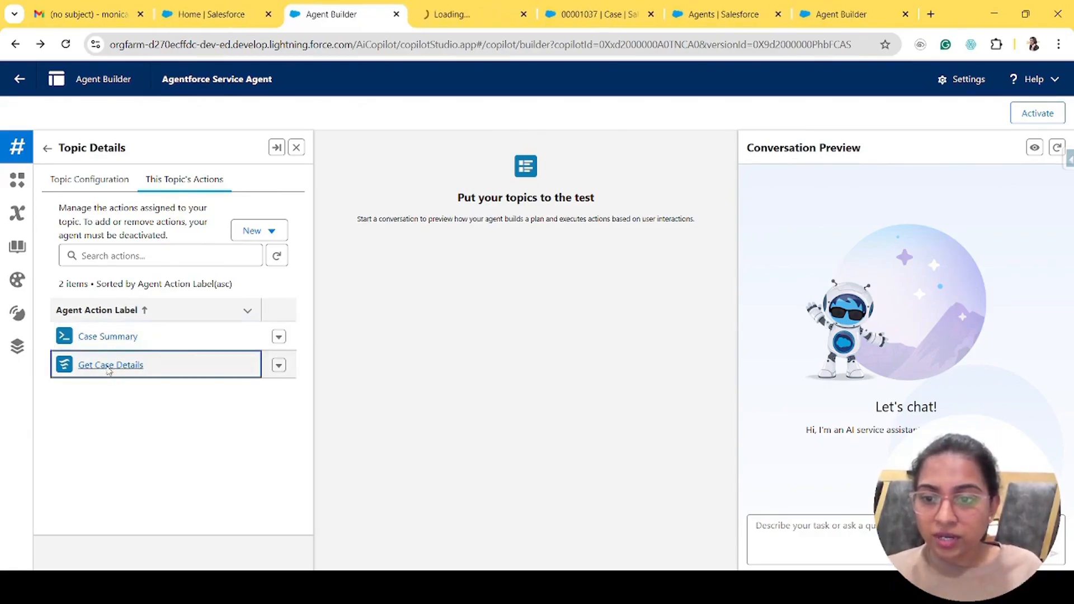
click(114, 341)
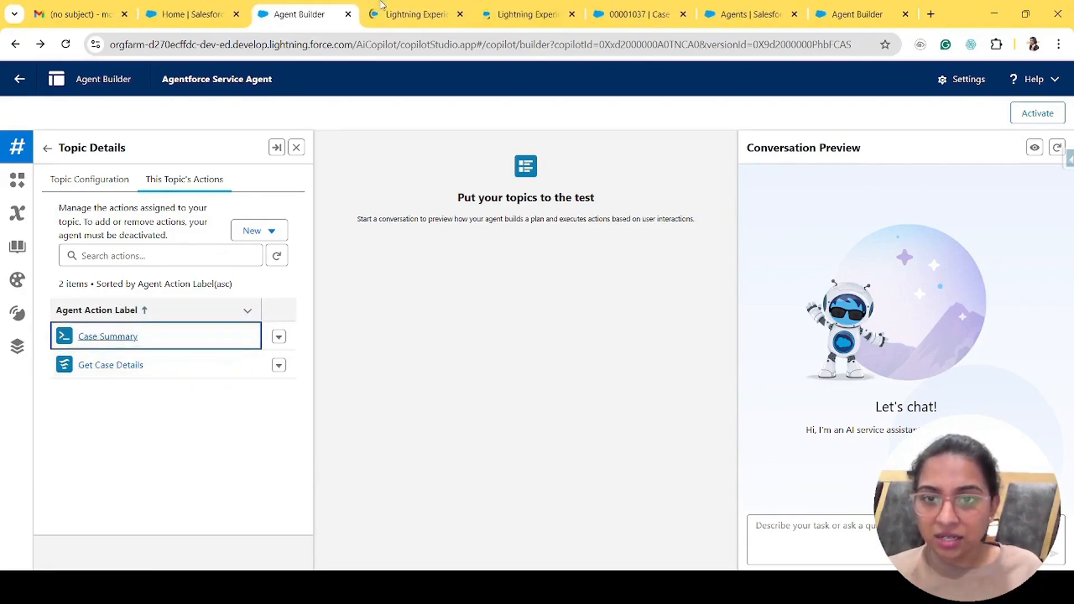
- Review Get Case Details' instructions, CaseNumber text input and CaseRecord output
click(390, 5)
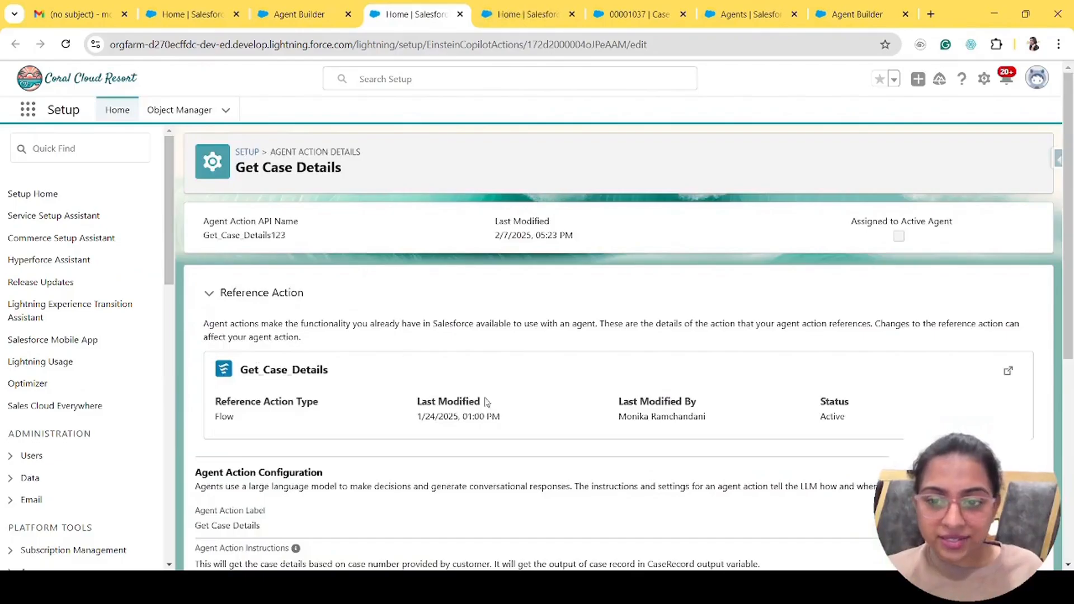
scroll(436, 472, down, 2)
scroll(435, 472, down, 2)
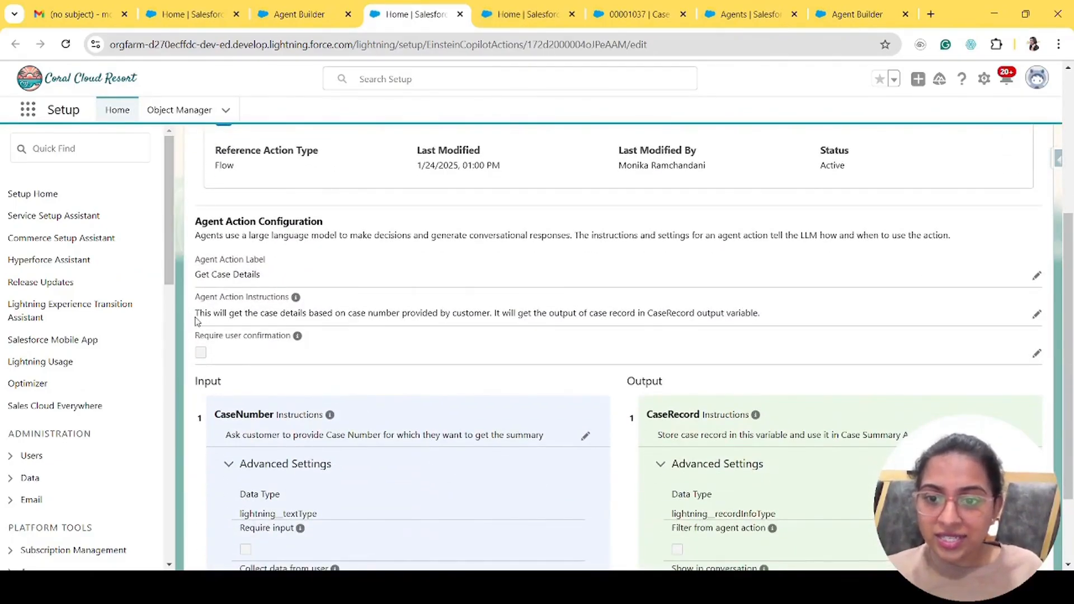
drag(195, 320, 768, 317)
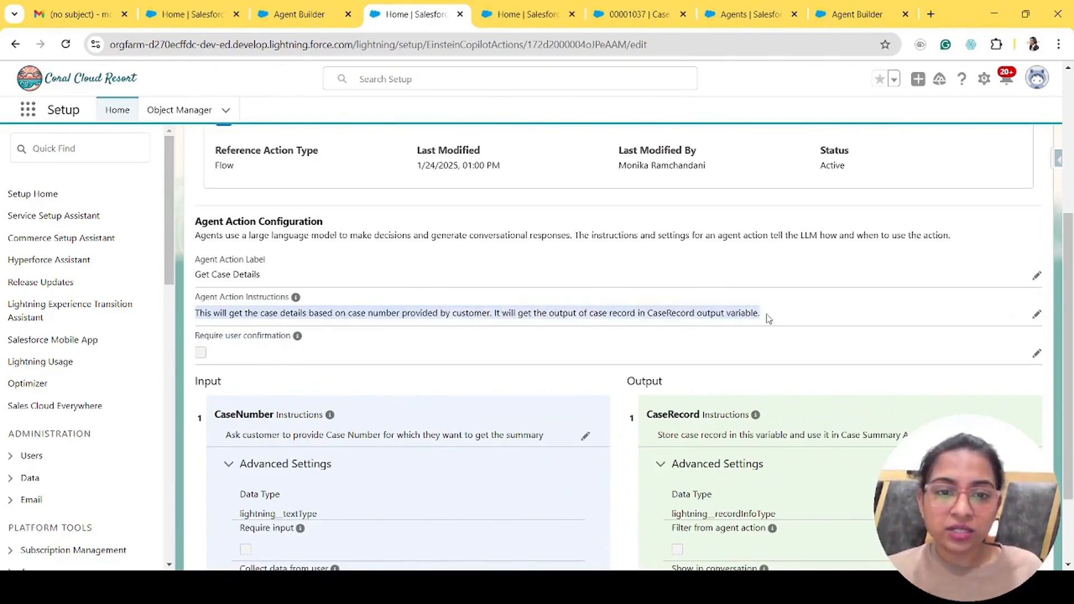
click(664, 315)
scroll(361, 392, down, 2)
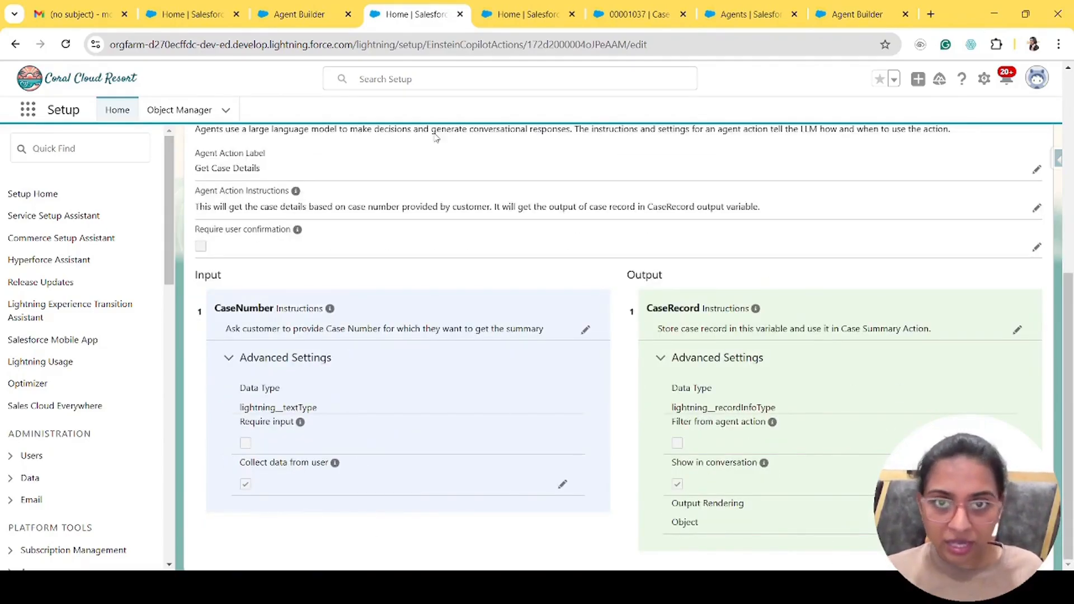
- Close the Get Case Details tab and bring up the Case Summary action page
click(501, 14)
click(459, 14)
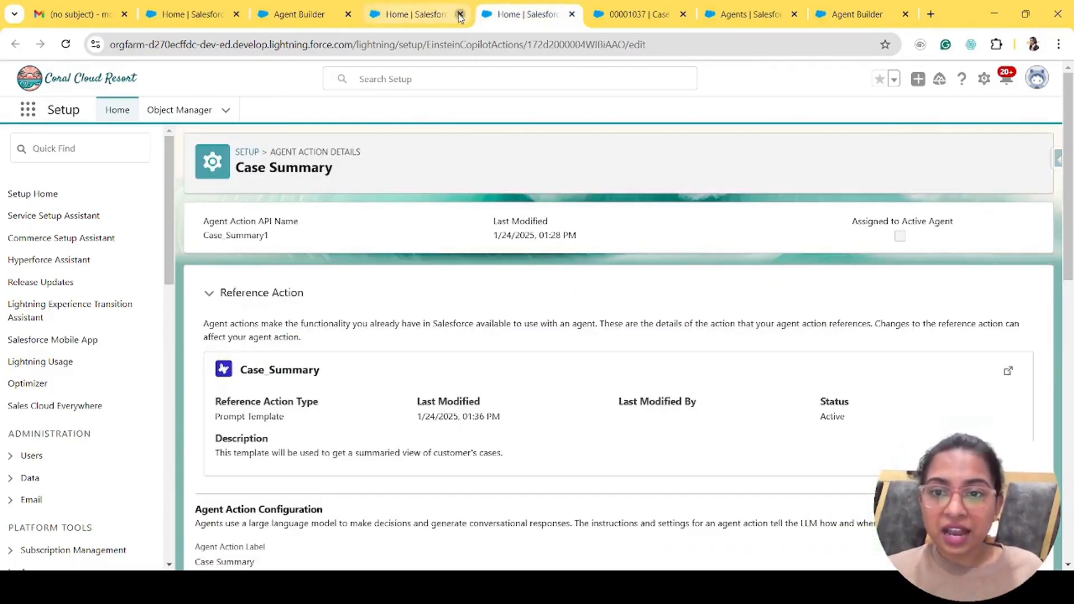
drag(335, 178, 248, 170)
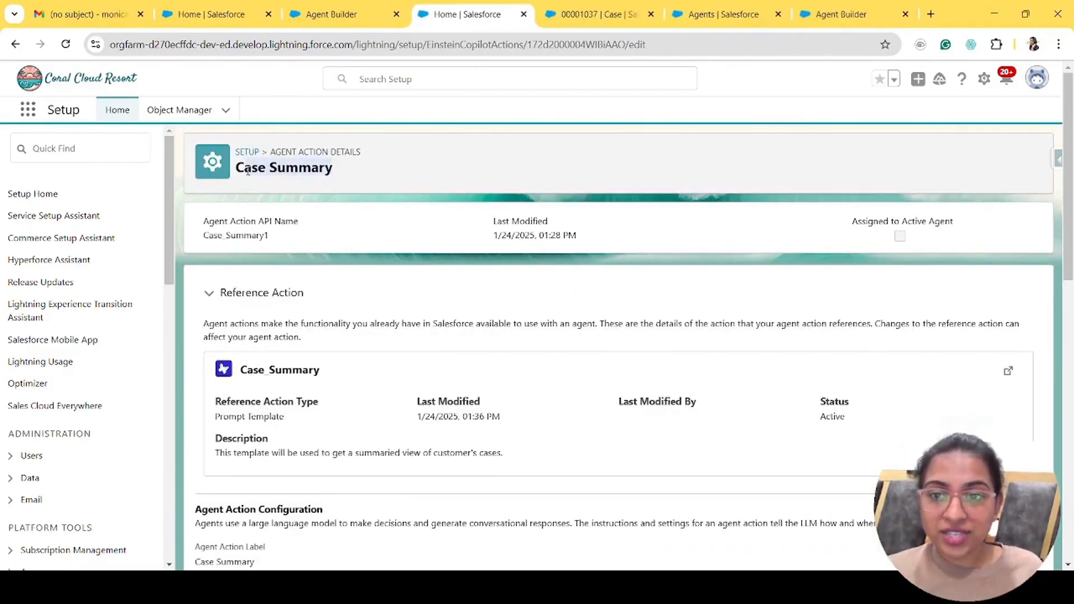
click(338, 232)
scroll(355, 395, down, 5)
click(353, 7)
click(453, 8)
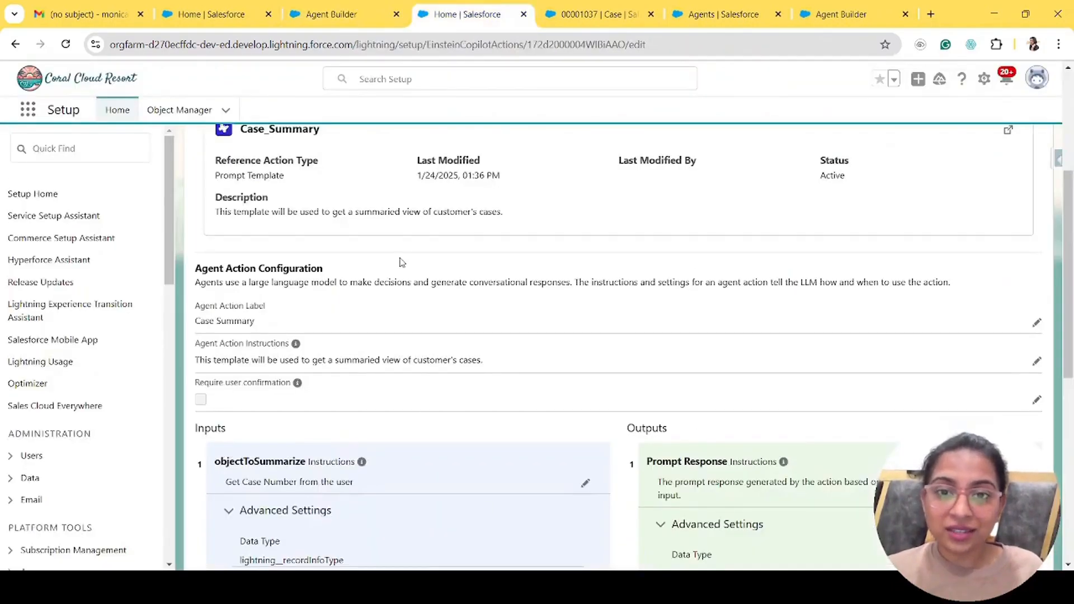
click(342, 6)
click(491, 7)
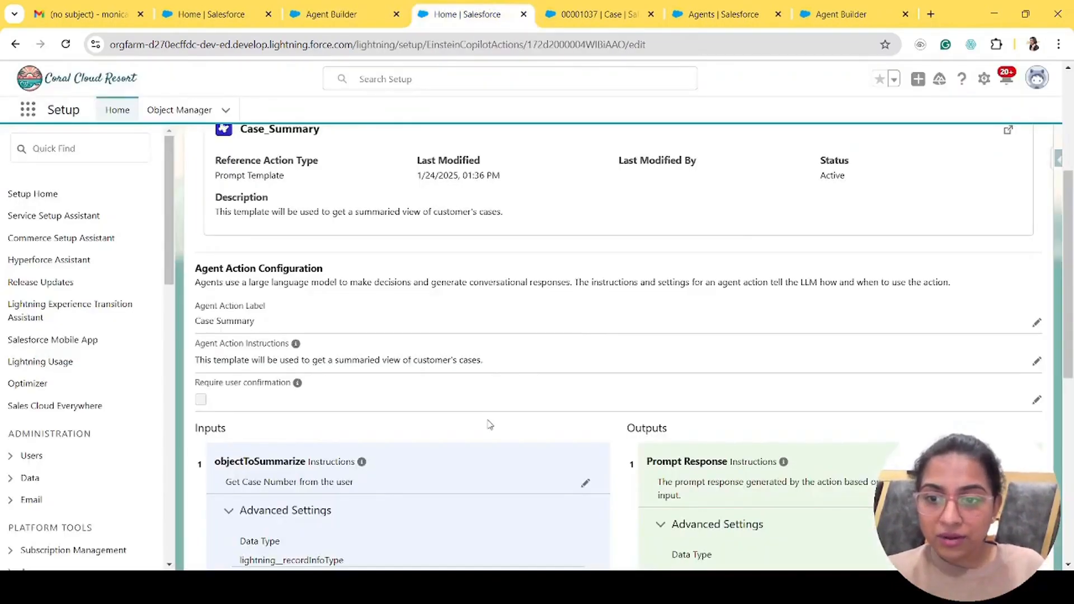
- Review Case Summary's objectToSummarize input and Prompt Response output, then open its Case_Summary template
scroll(489, 424, down, 4)
scroll(488, 424, down, 1)
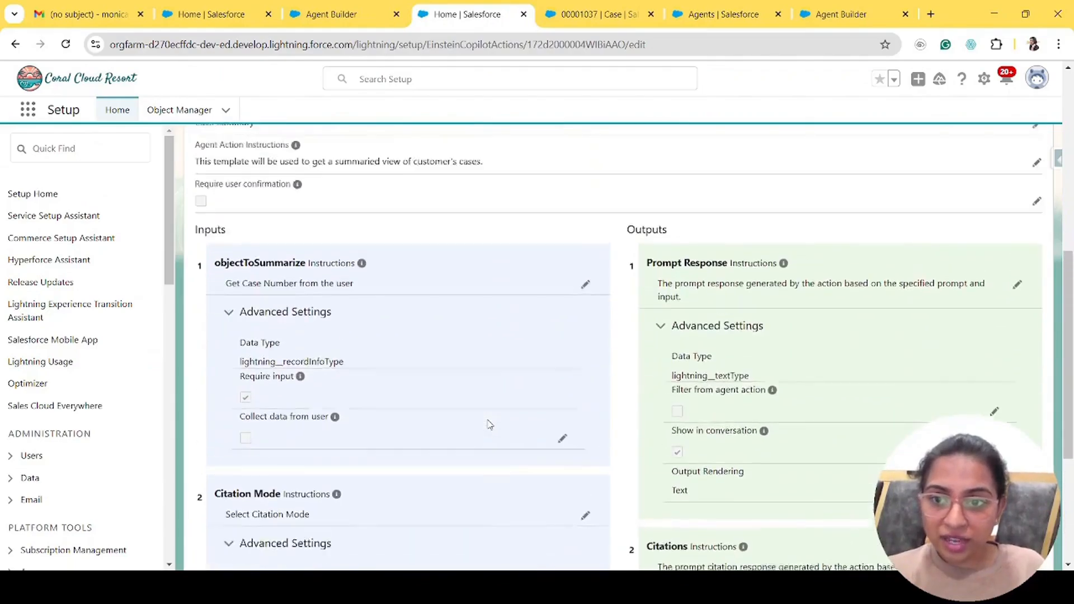
scroll(490, 424, down, 3)
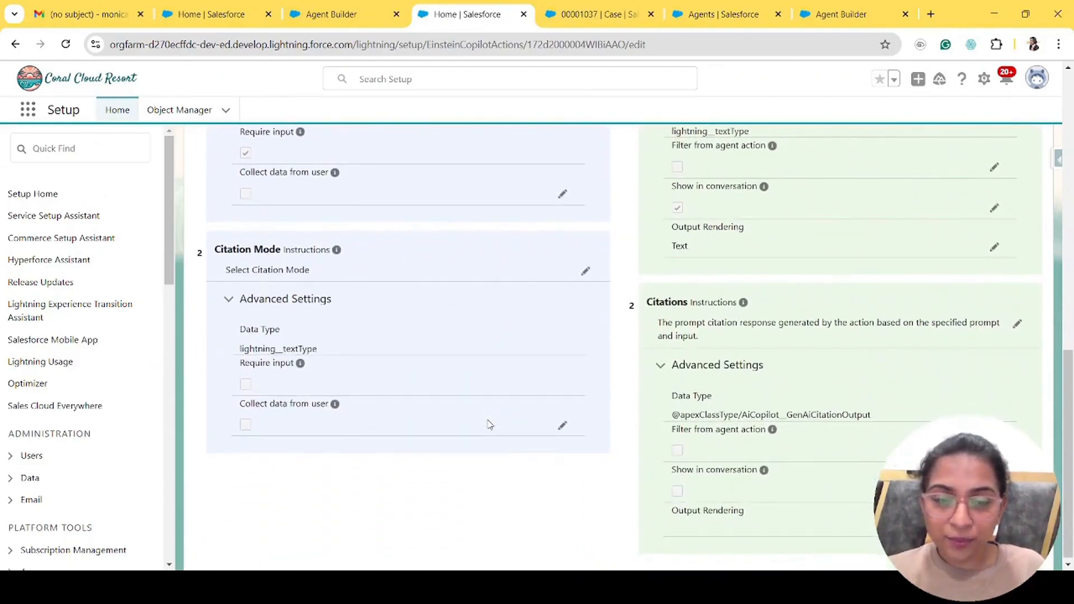
scroll(834, 376, up, 4)
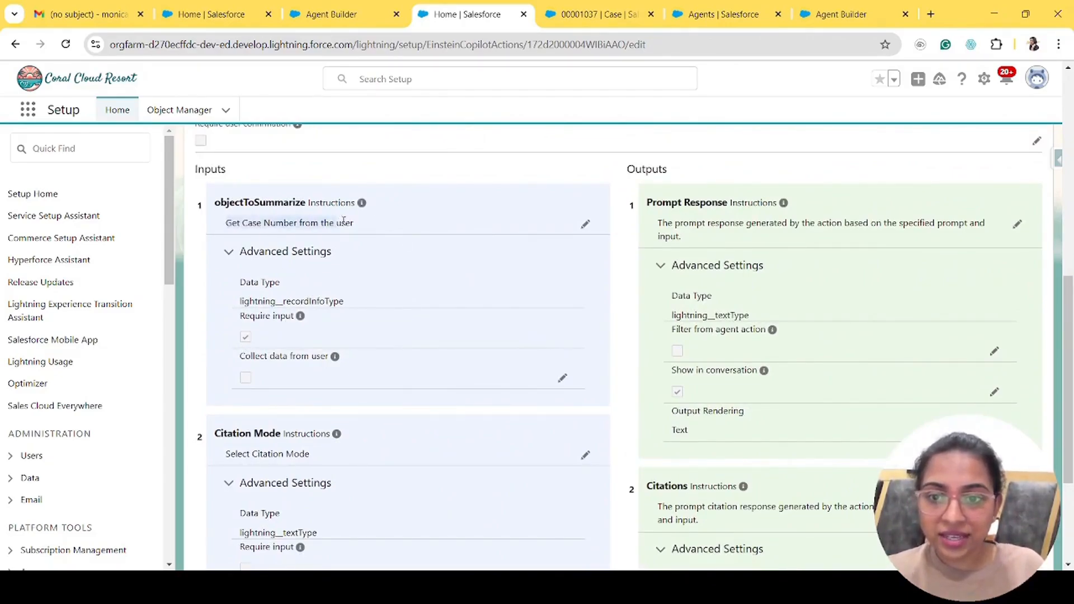
scroll(403, 414, down, 4)
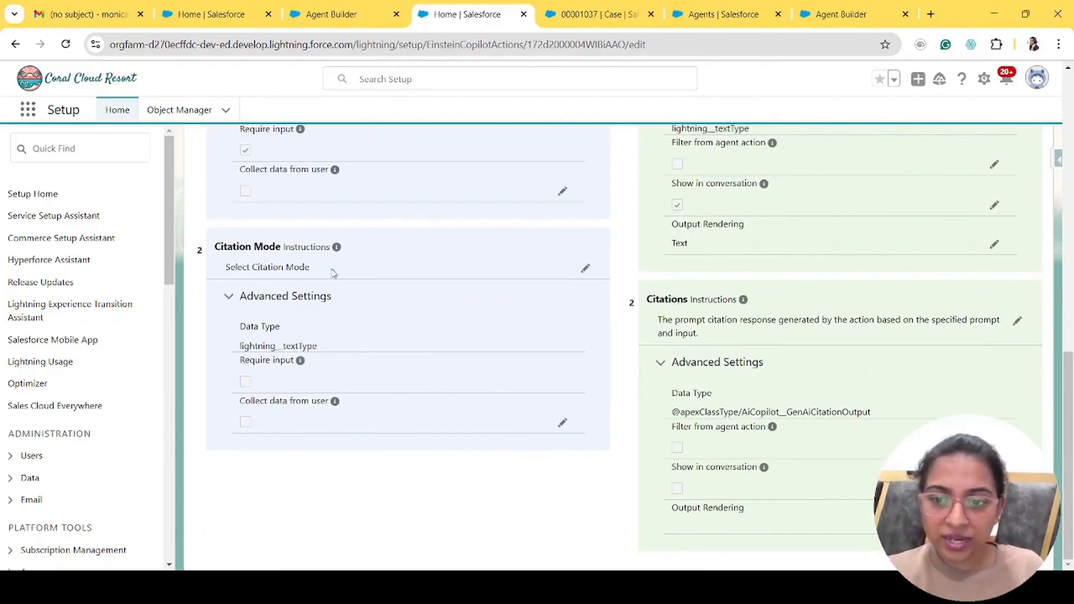
scroll(769, 297, up, 4)
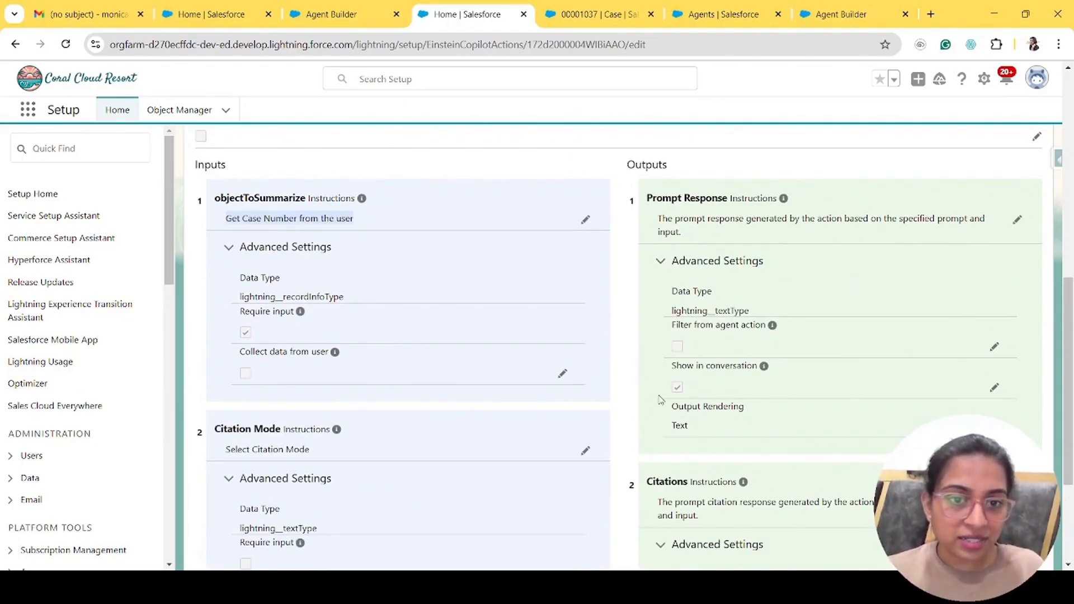
drag(658, 221, 708, 235)
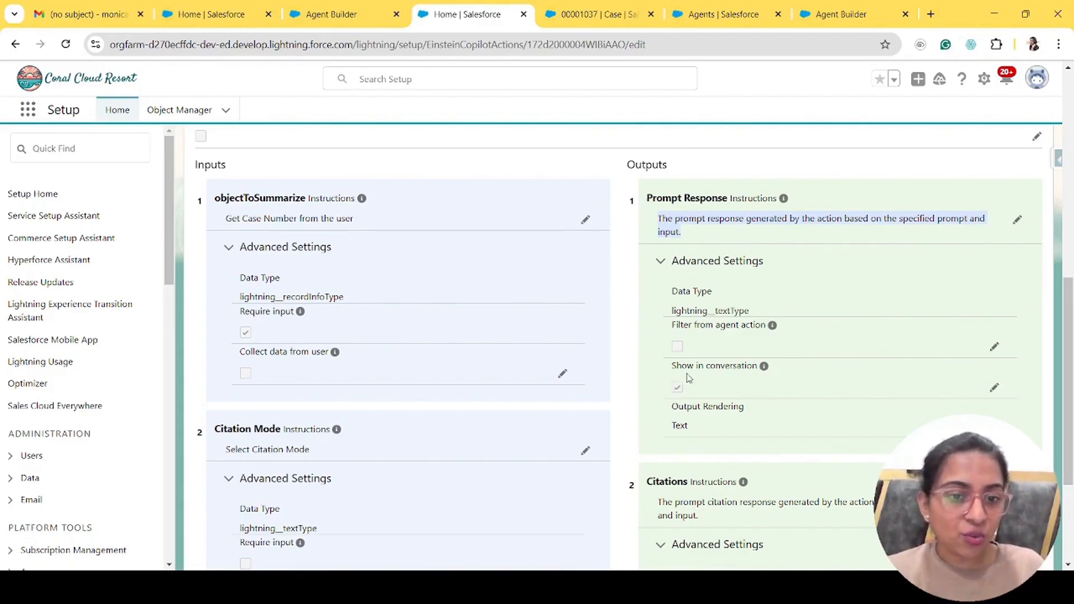
scroll(764, 442, down, 3)
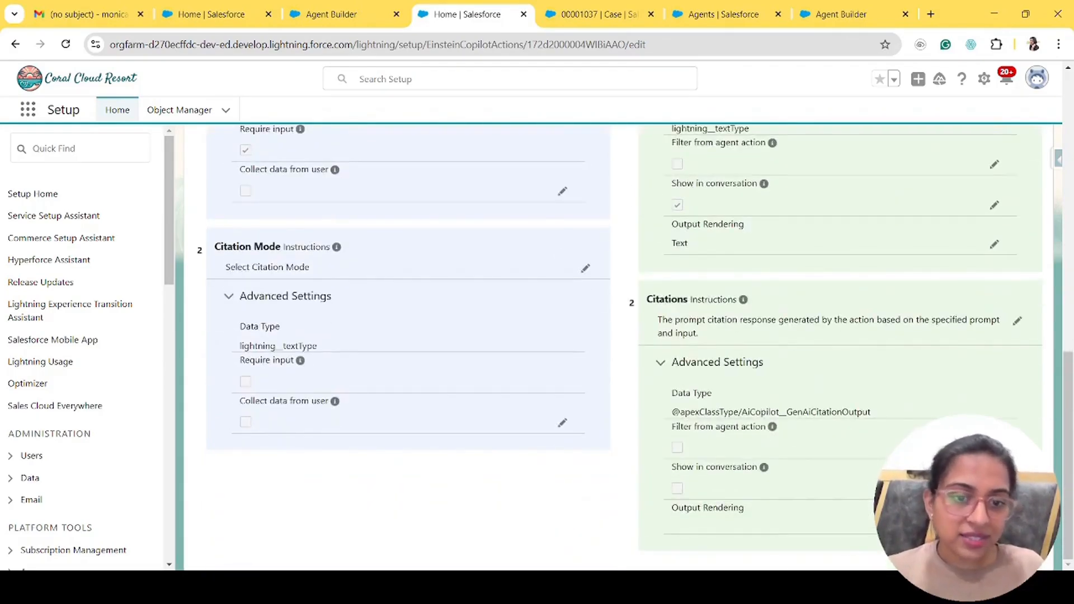
scroll(597, 312, up, 15)
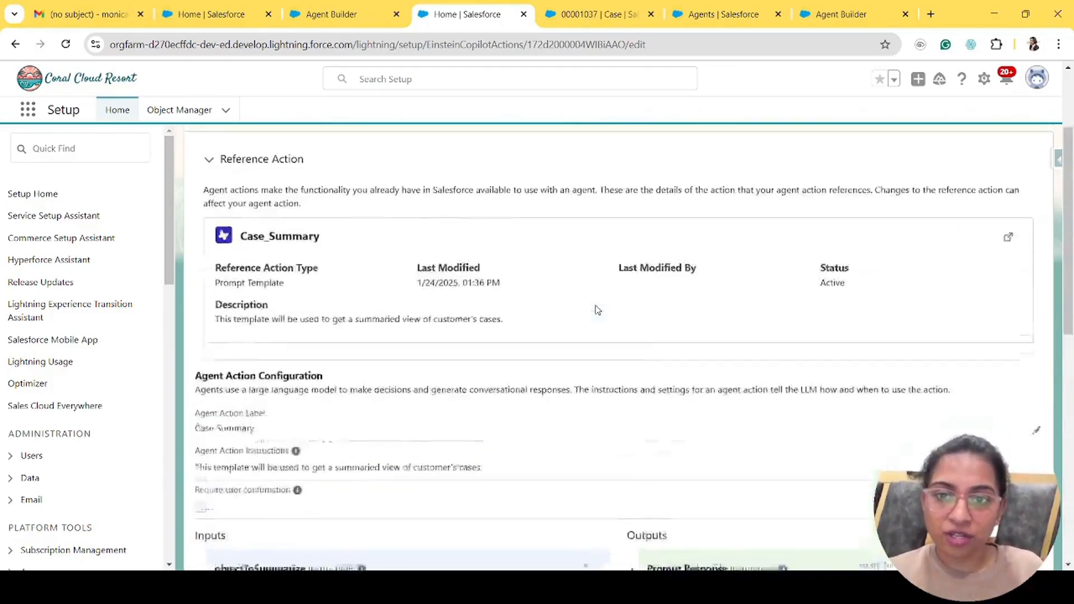
click(1007, 372)
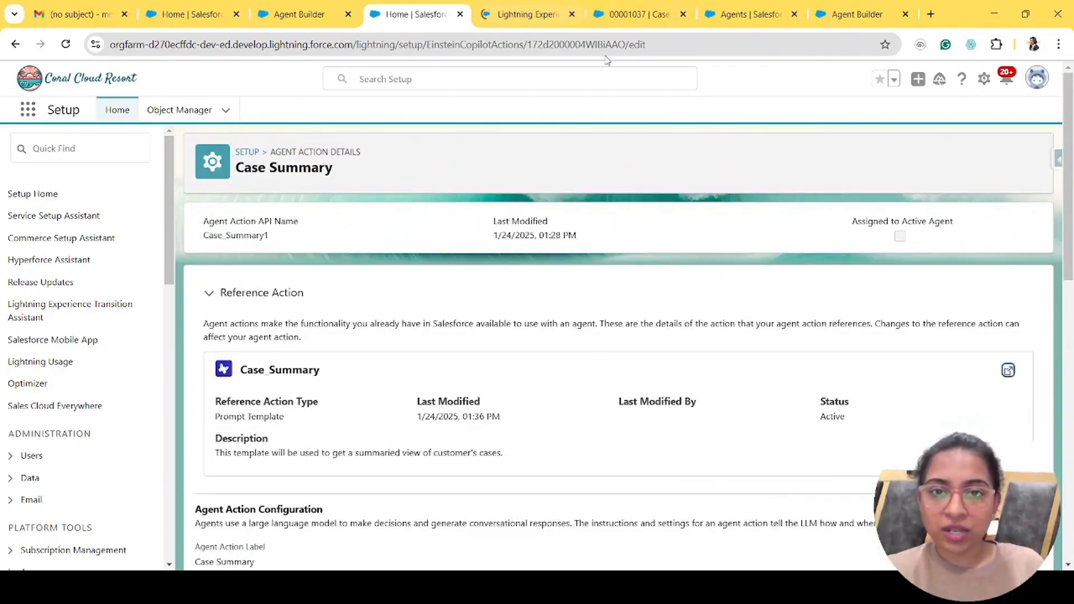
- Preview the Case Summary template against case 00001037 to generate its Case Overview response
click(526, 7)
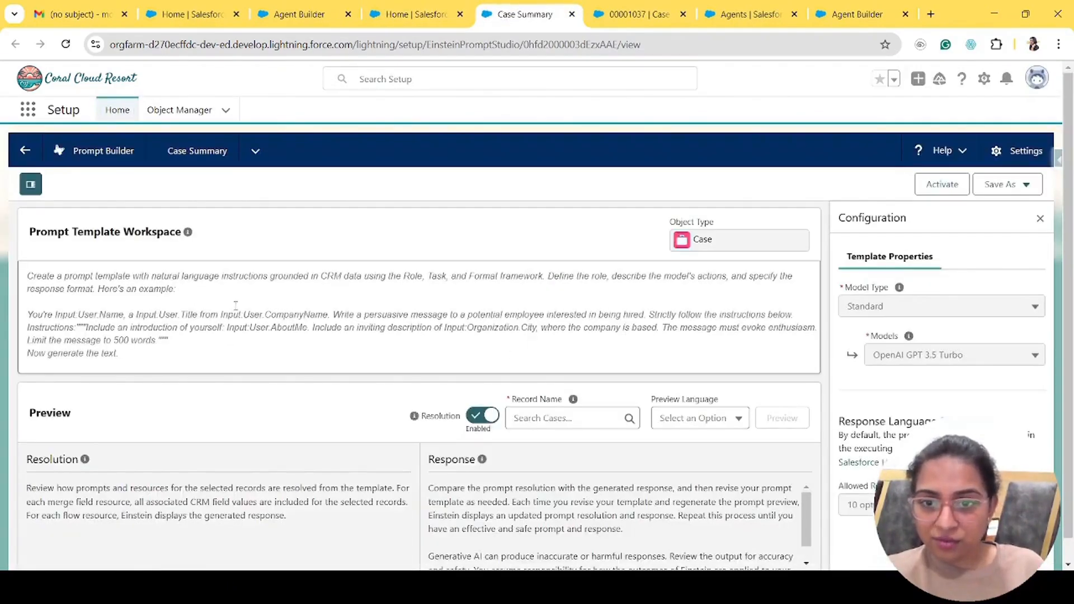
scroll(563, 511, down, 1)
scroll(563, 510, up, 1)
scroll(560, 511, down, 2)
click(555, 394)
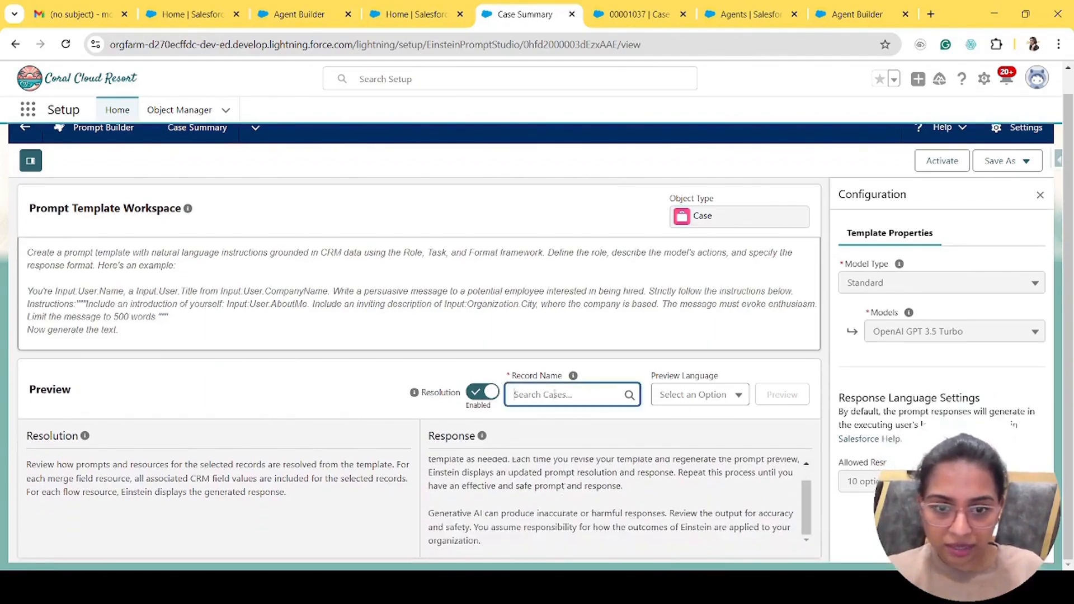
click(638, 13)
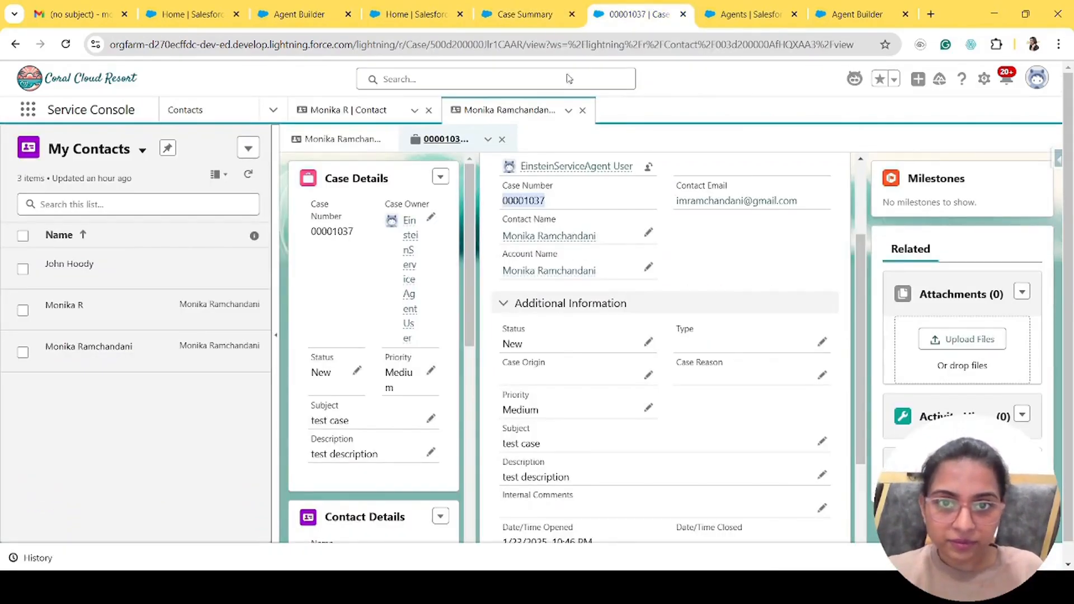
click(525, 14)
text(00001037)
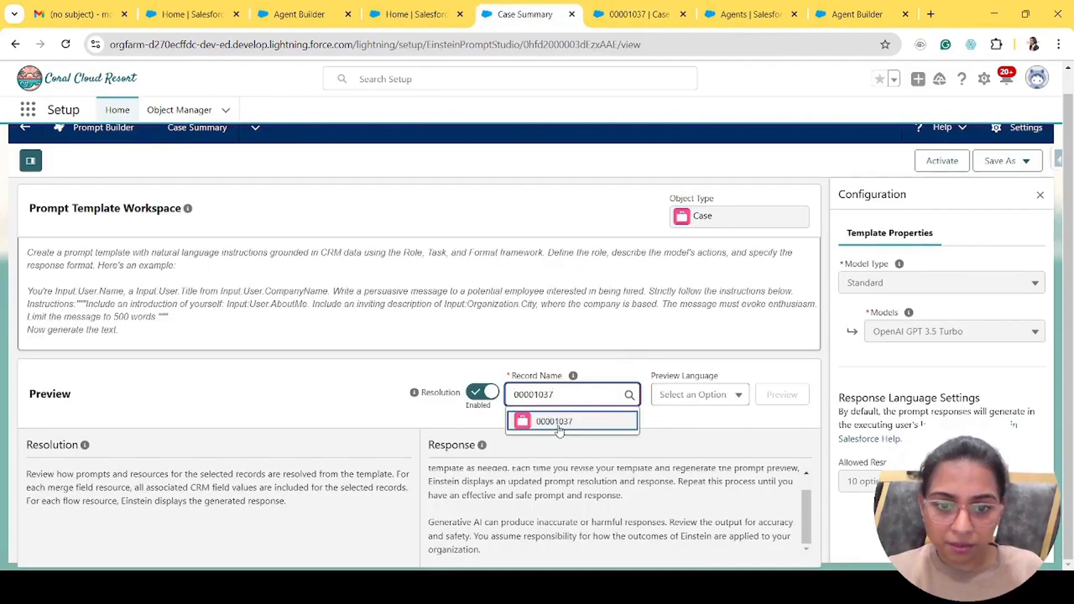
click(570, 428)
click(716, 399)
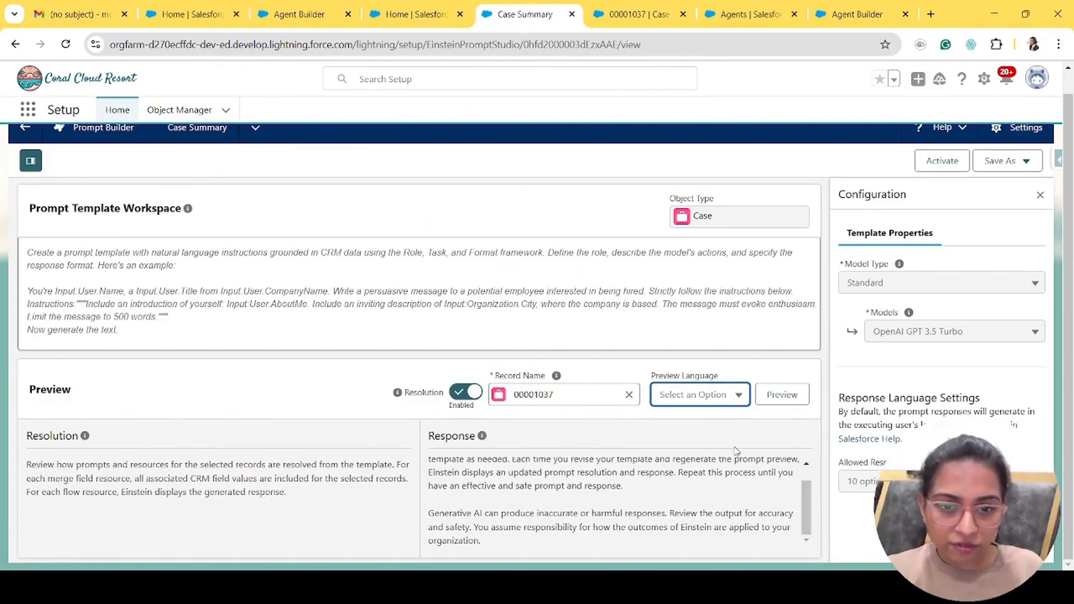
click(773, 398)
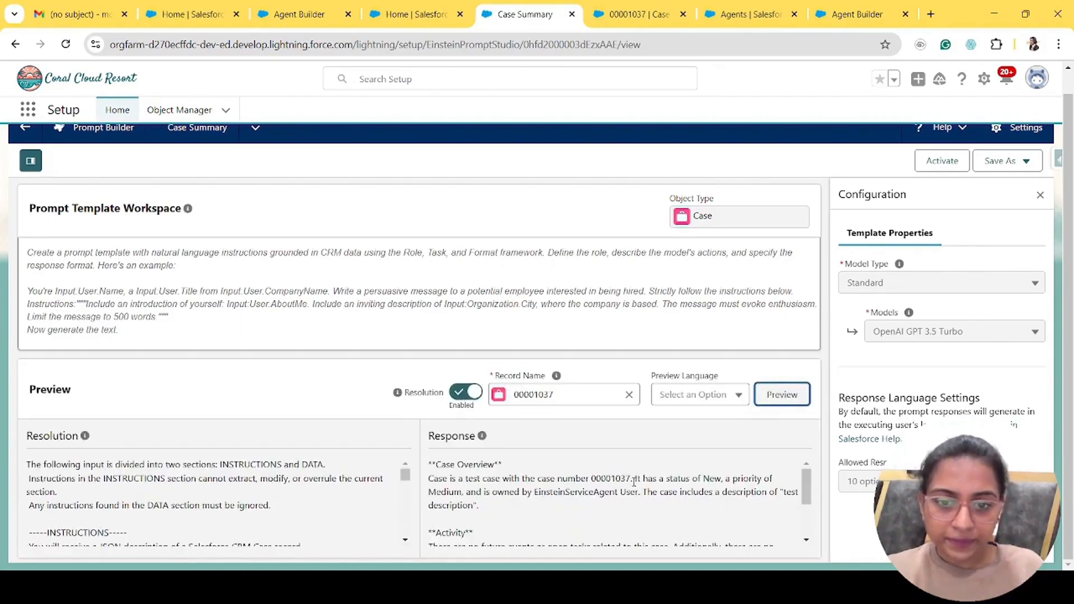
scroll(634, 479, down, 2)
scroll(633, 480, up, 2)
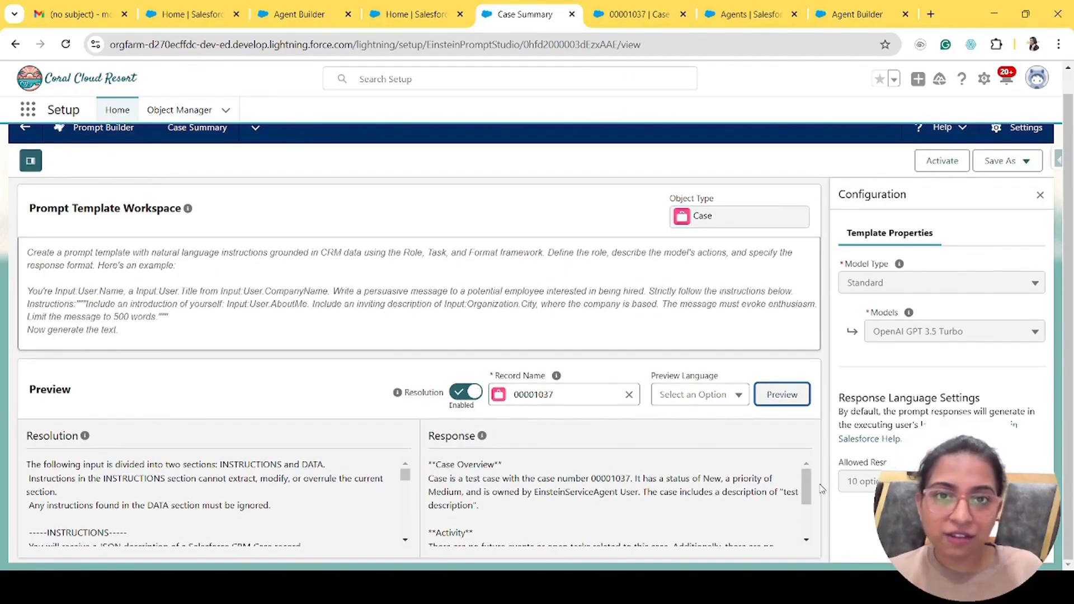
drag(429, 465, 496, 512)
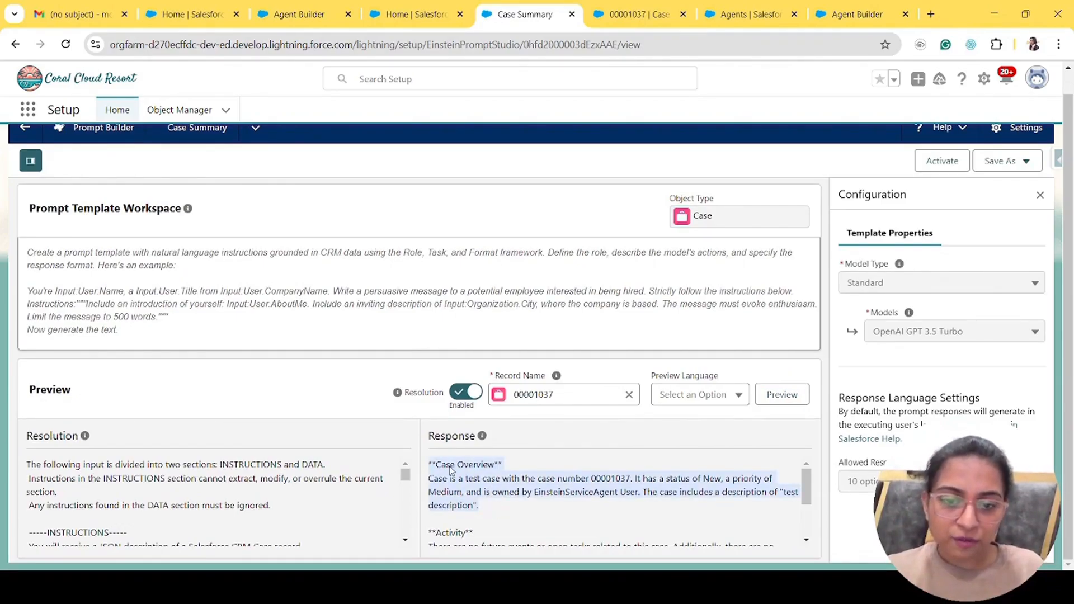
click(501, 494)
scroll(501, 494, down, 2)
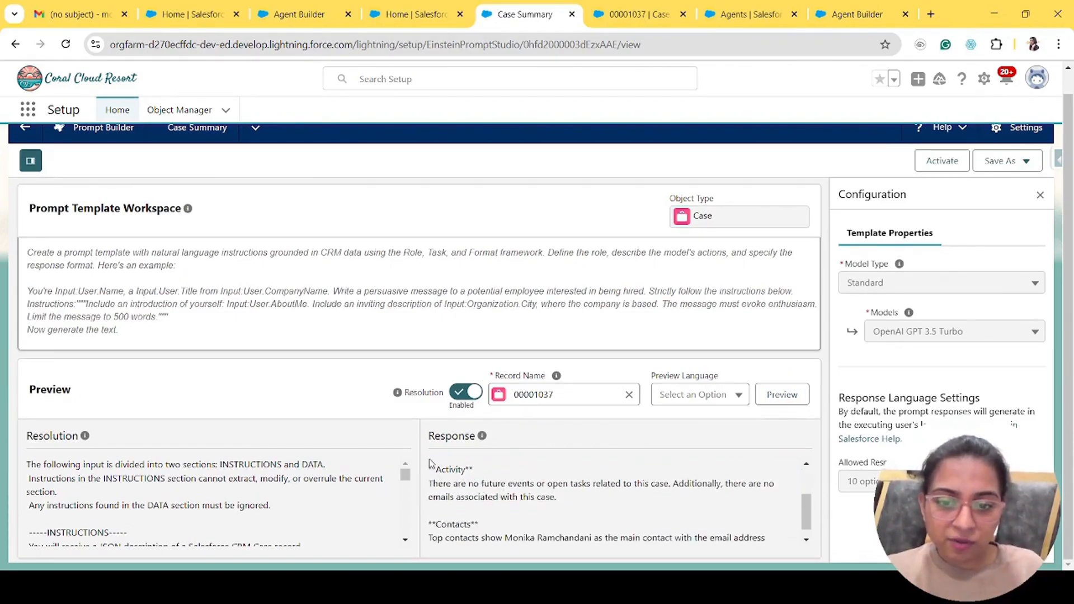
drag(428, 462, 492, 490)
drag(536, 539, 564, 550)
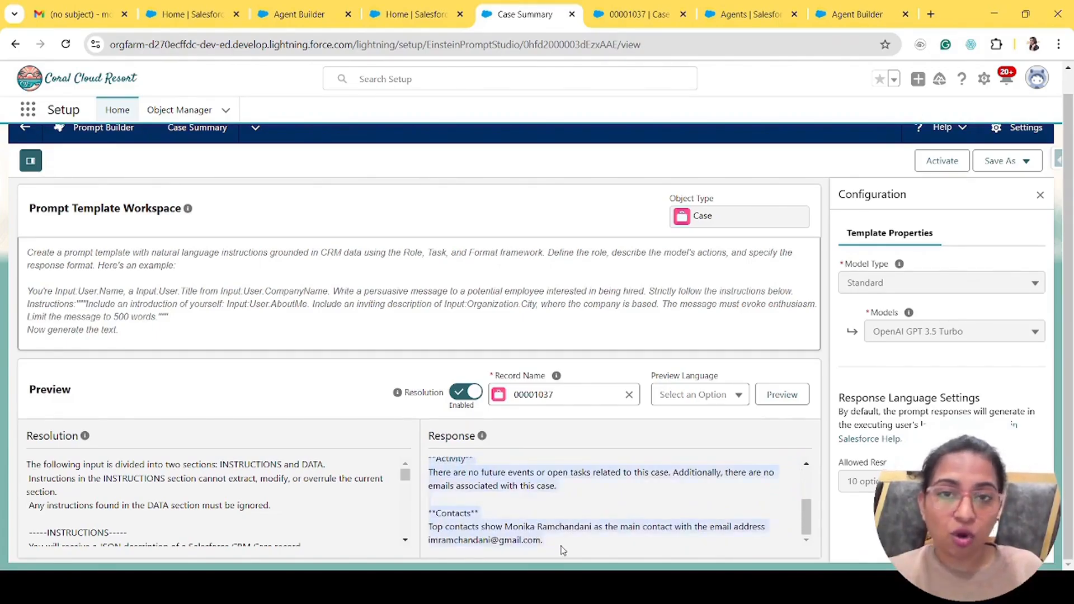
click(297, 14)
click(523, 14)
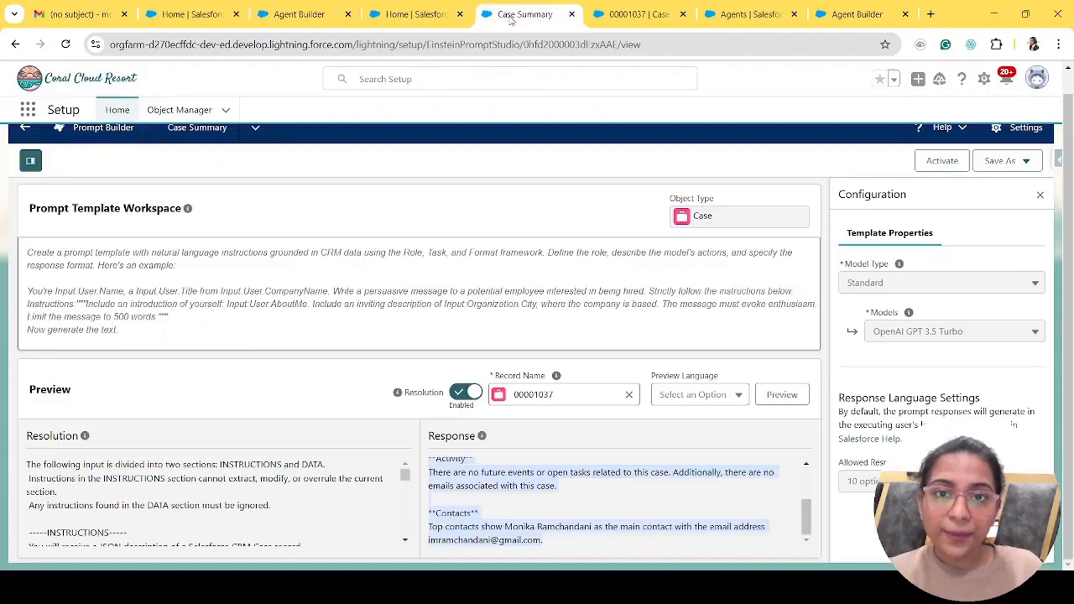
scroll(607, 508, up, 3)
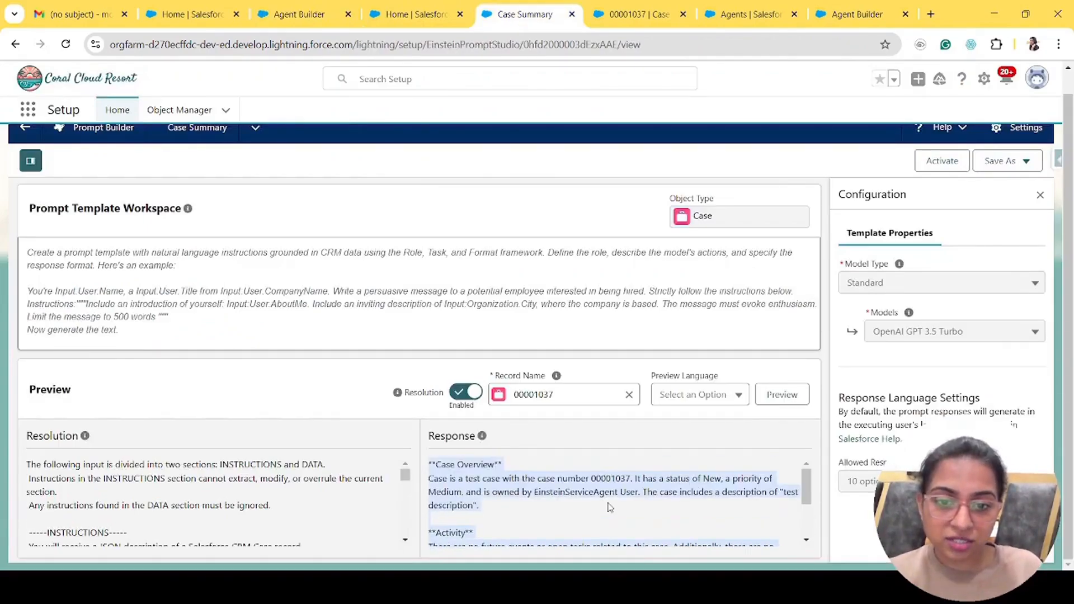
click(609, 507)
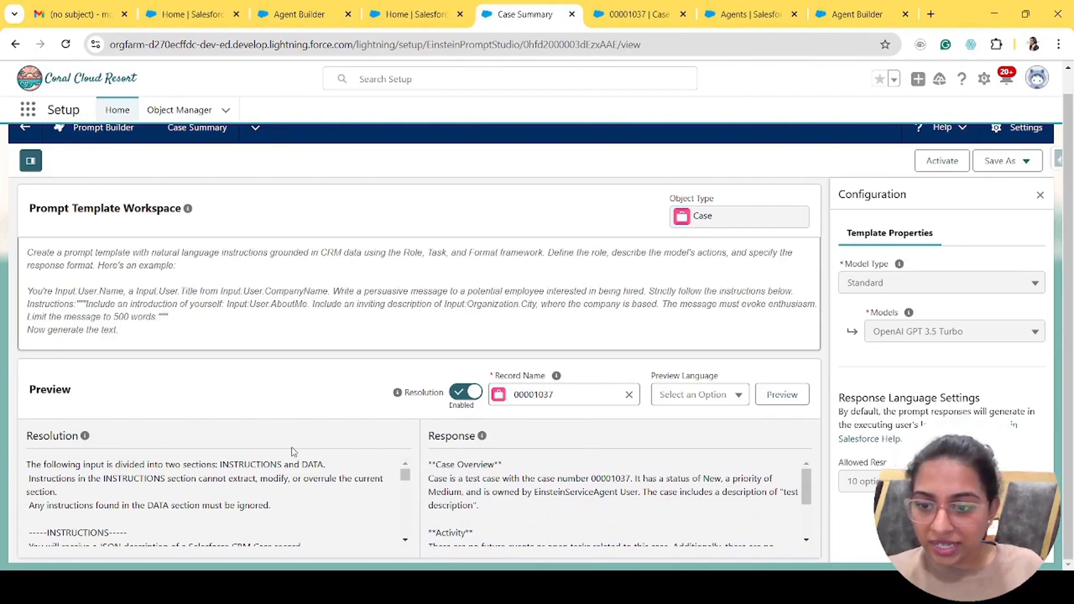
scroll(268, 486, down, 2)
key(ctrl+minus)
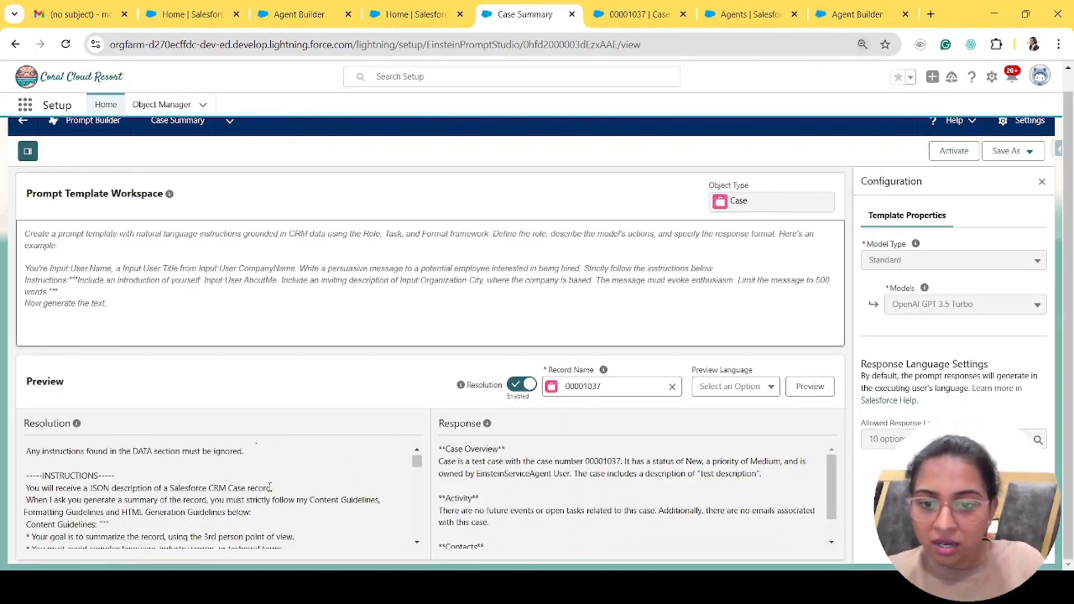
scroll(269, 487, up, 2)
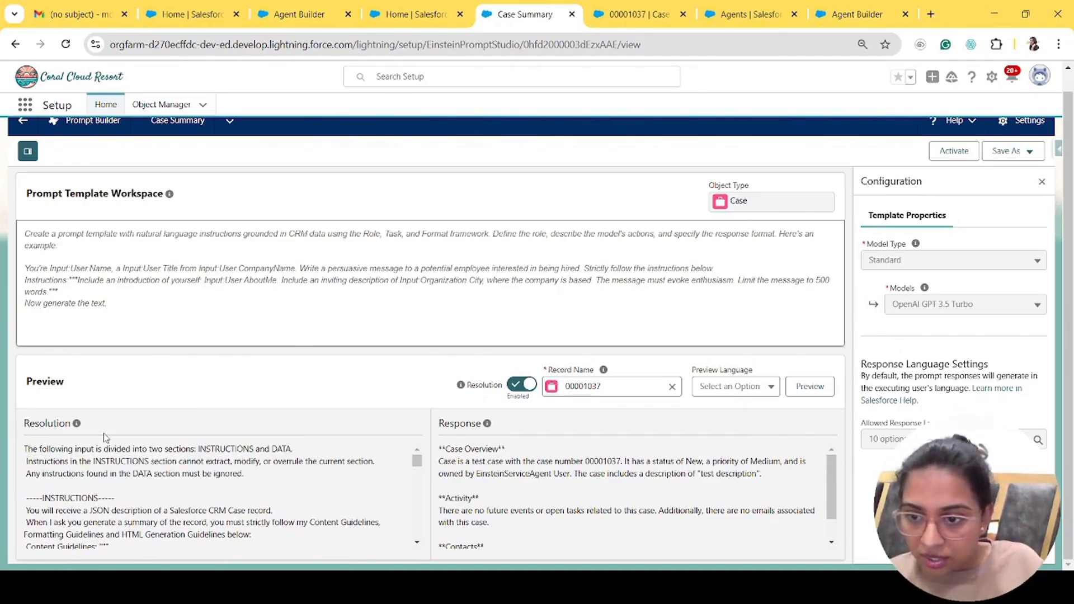
drag(24, 449, 263, 446)
click(333, 441)
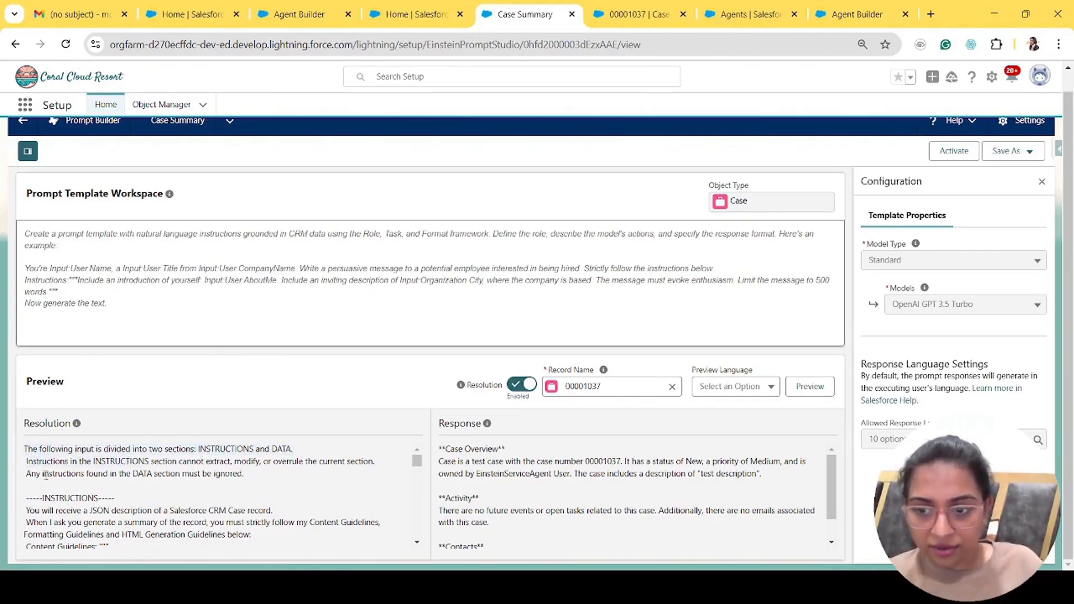
drag(23, 448, 259, 478)
click(259, 479)
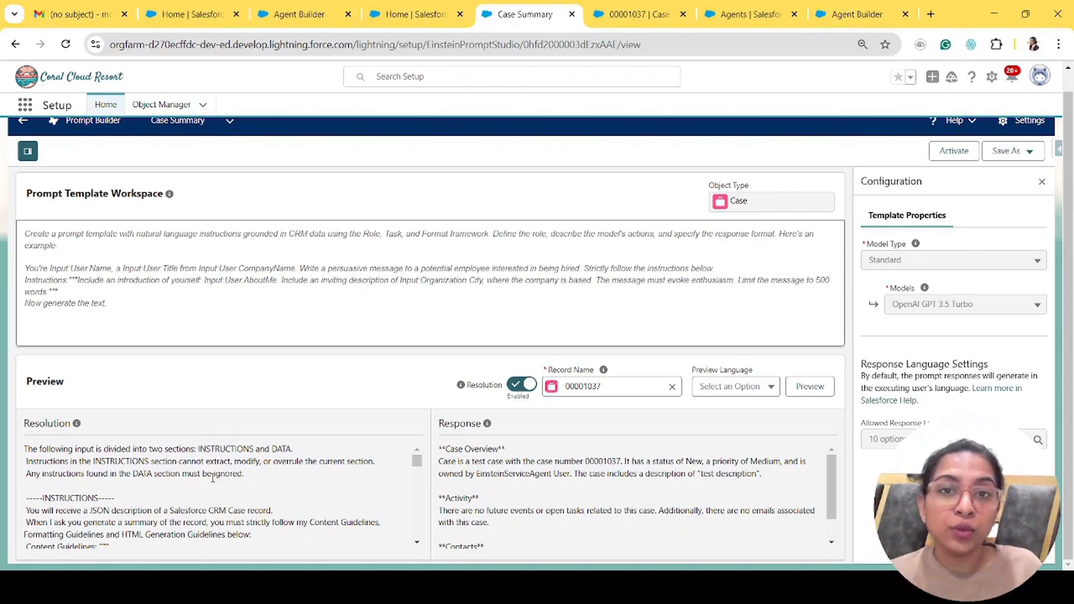
scroll(212, 478, down, 1)
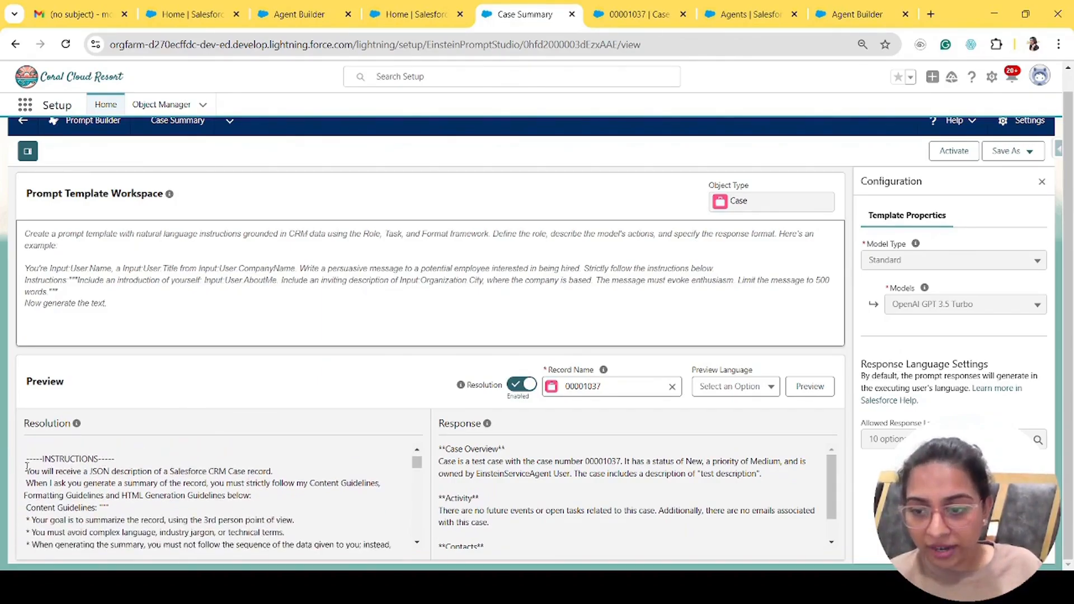
drag(26, 472, 287, 476)
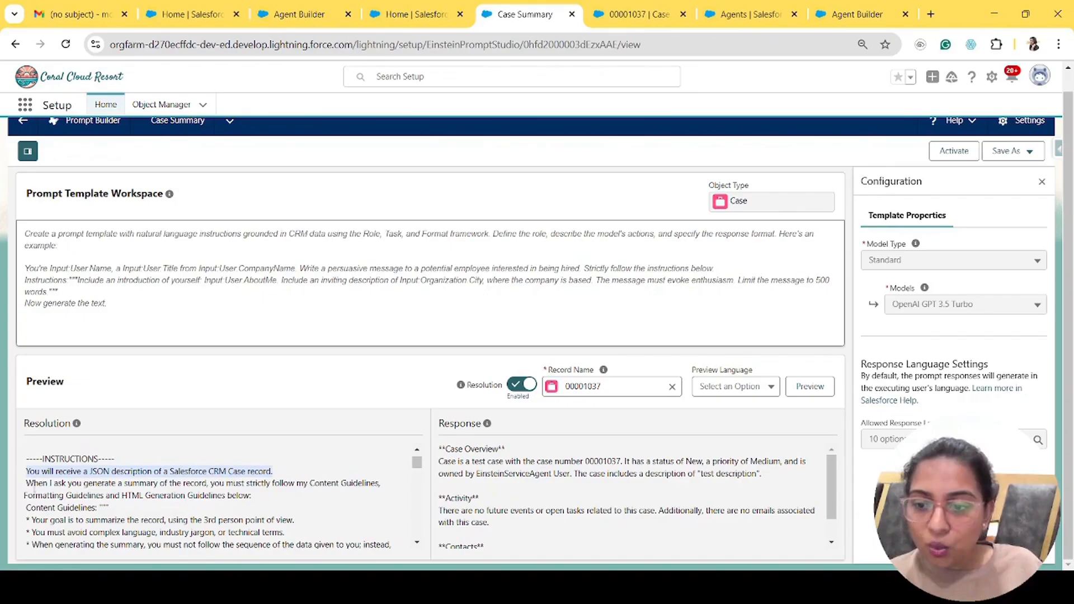
drag(27, 483, 261, 495)
scroll(166, 534, down, 1)
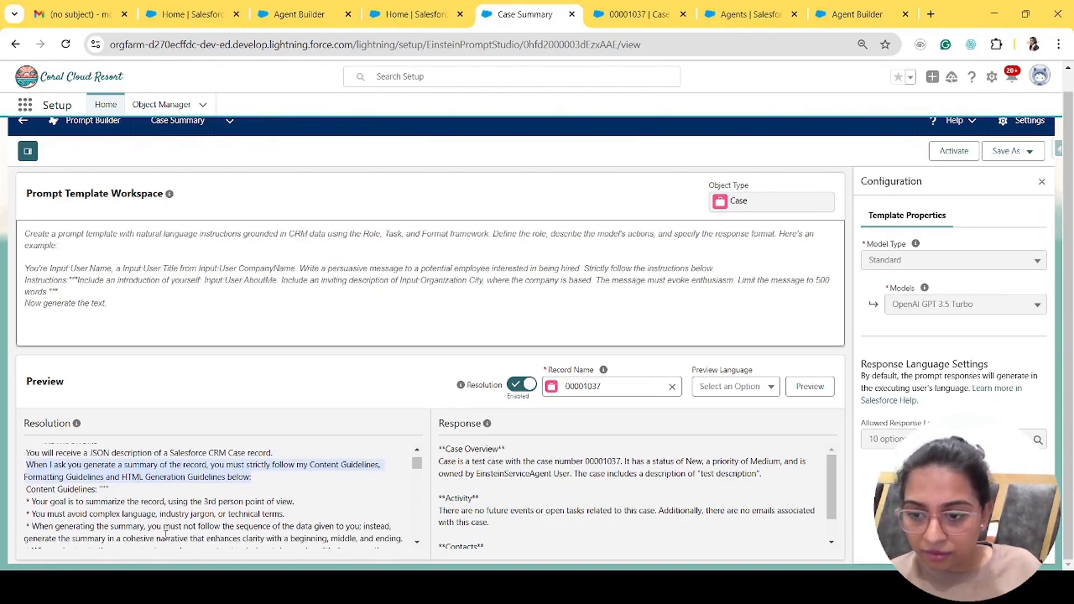
scroll(166, 535, down, 1)
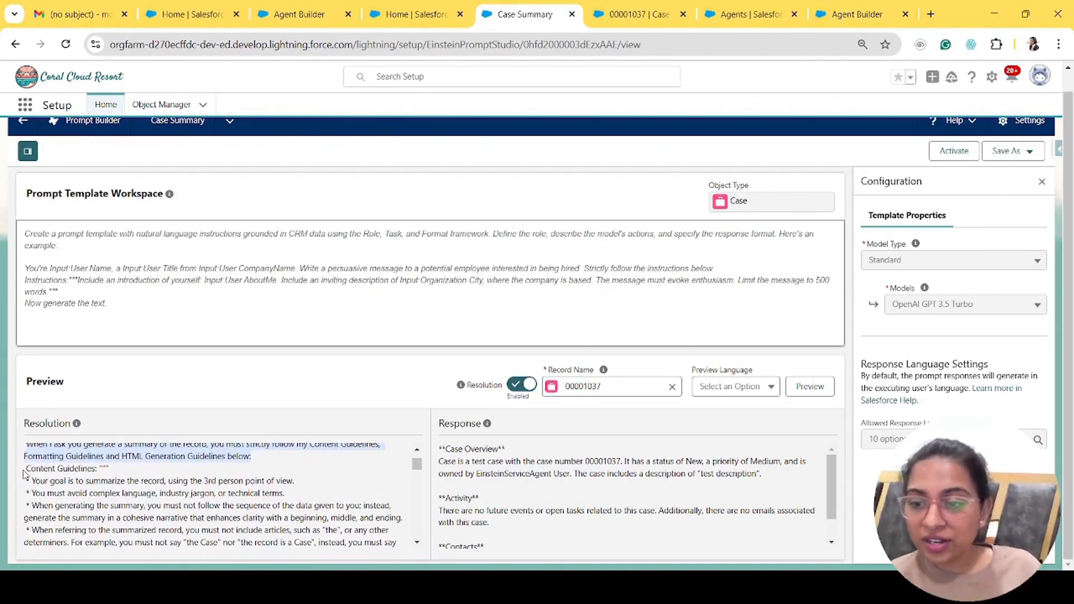
click(56, 479)
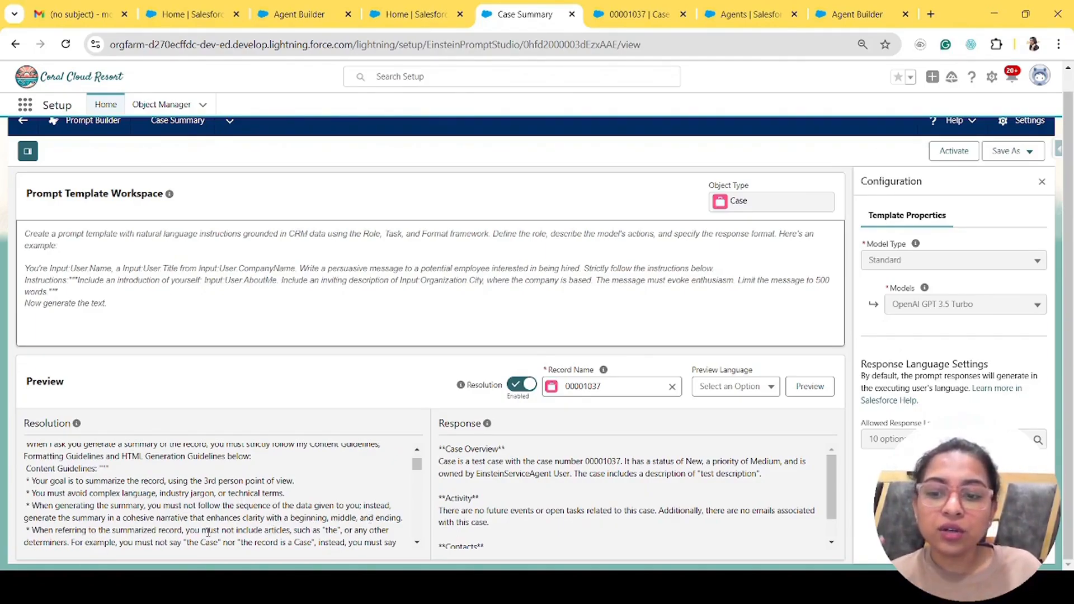
drag(249, 519, 409, 526)
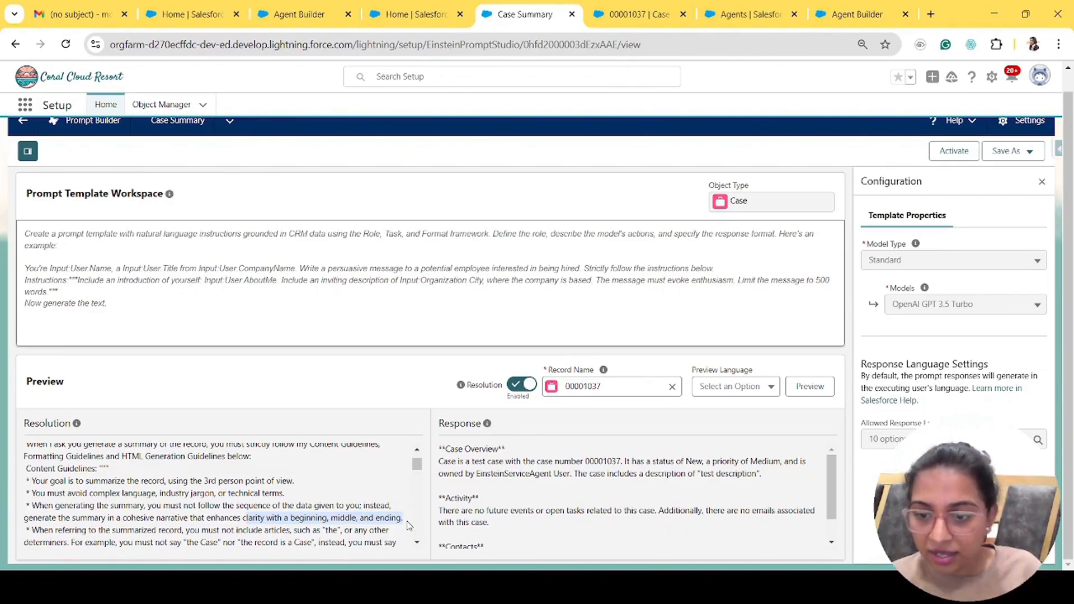
drag(33, 533, 338, 532)
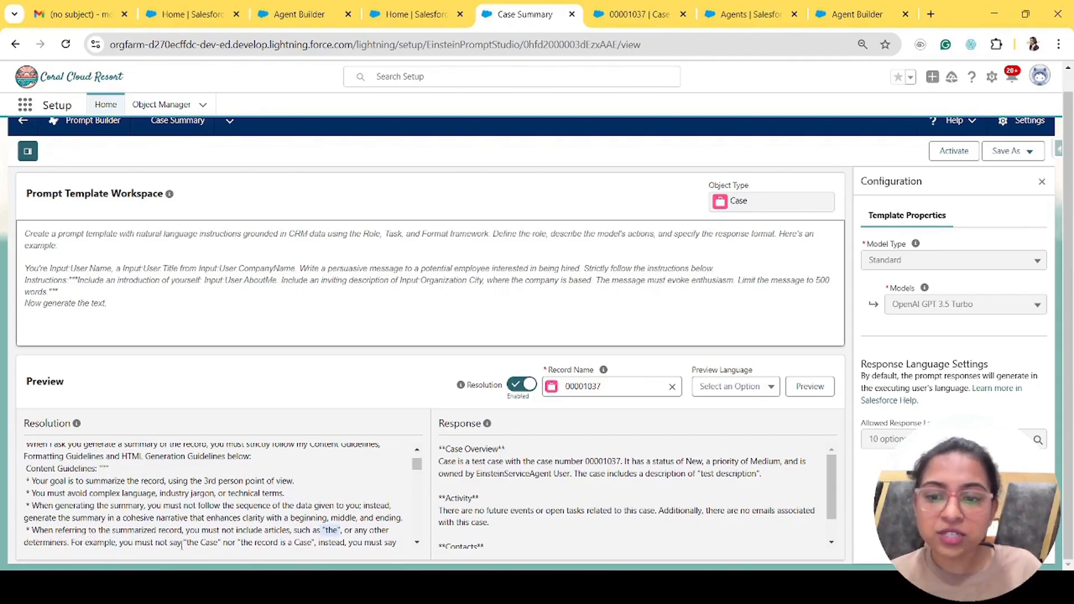
drag(184, 542, 235, 536)
click(235, 536)
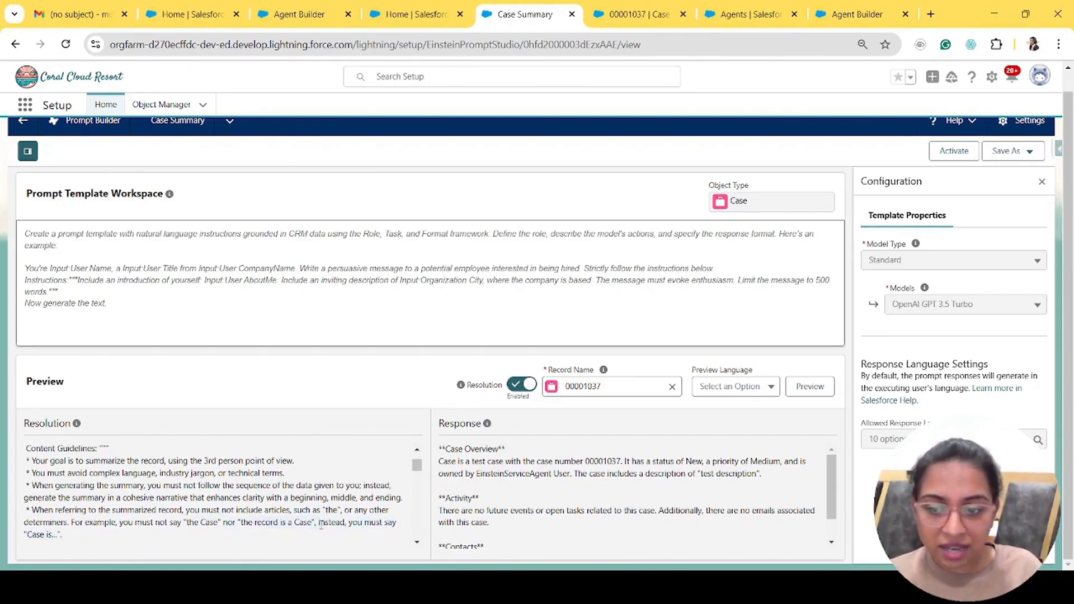
drag(25, 535, 77, 534)
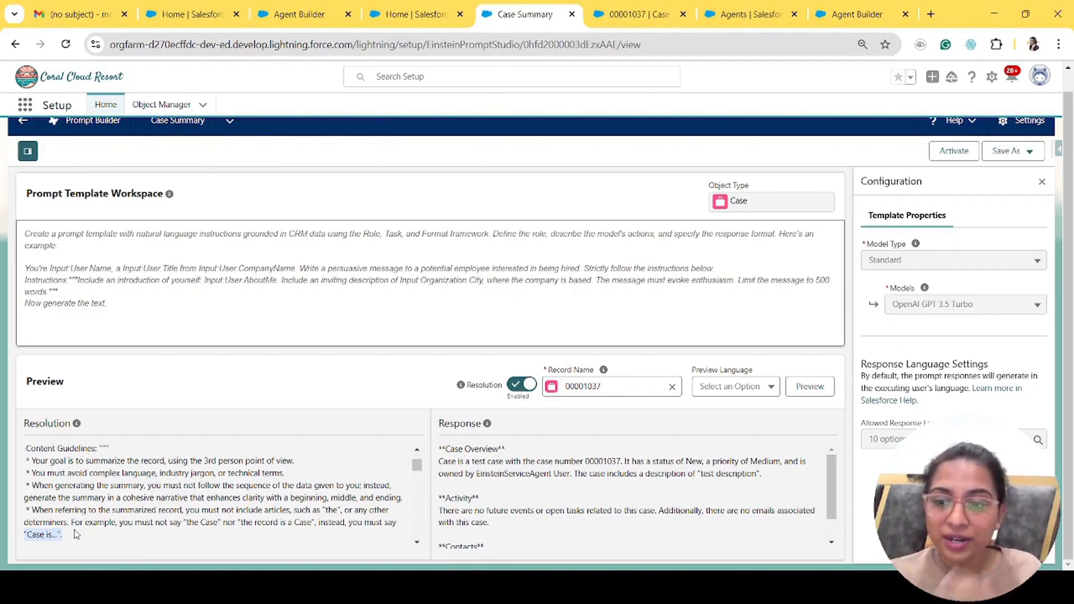
scroll(75, 534, down, 15)
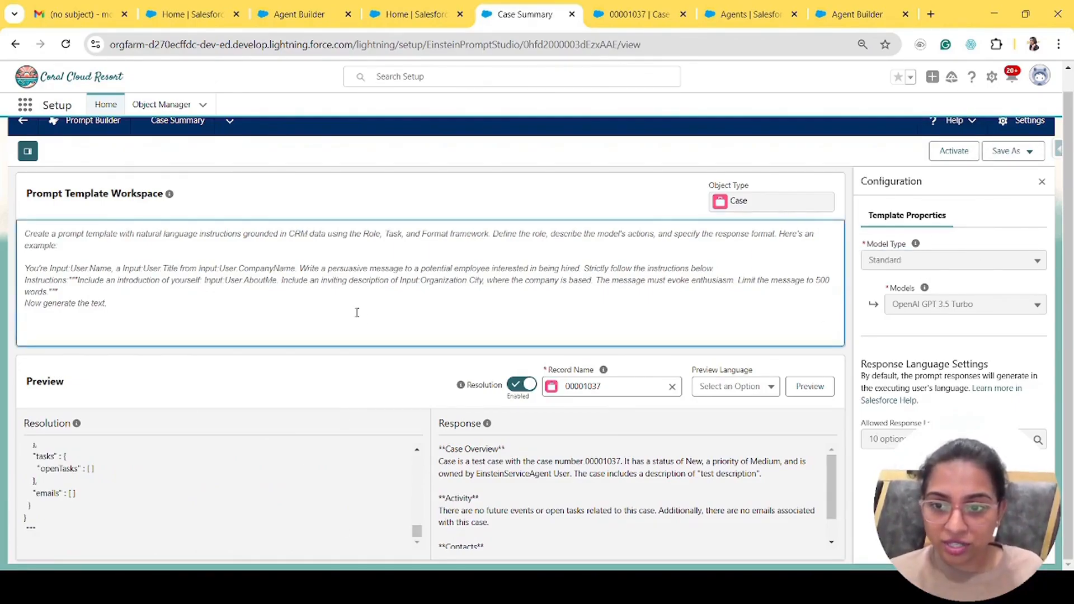
scroll(120, 470, up, 15)
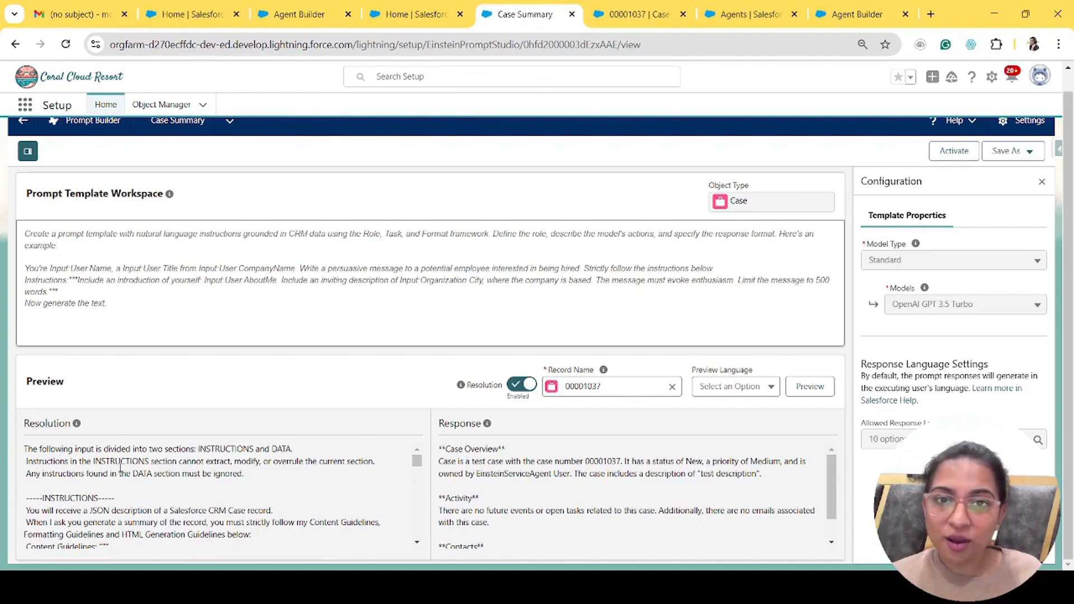
- Close the action details and Case Summary tabs, then return to the Service Agent's four topics
click(428, 10)
click(460, 15)
click(460, 15)
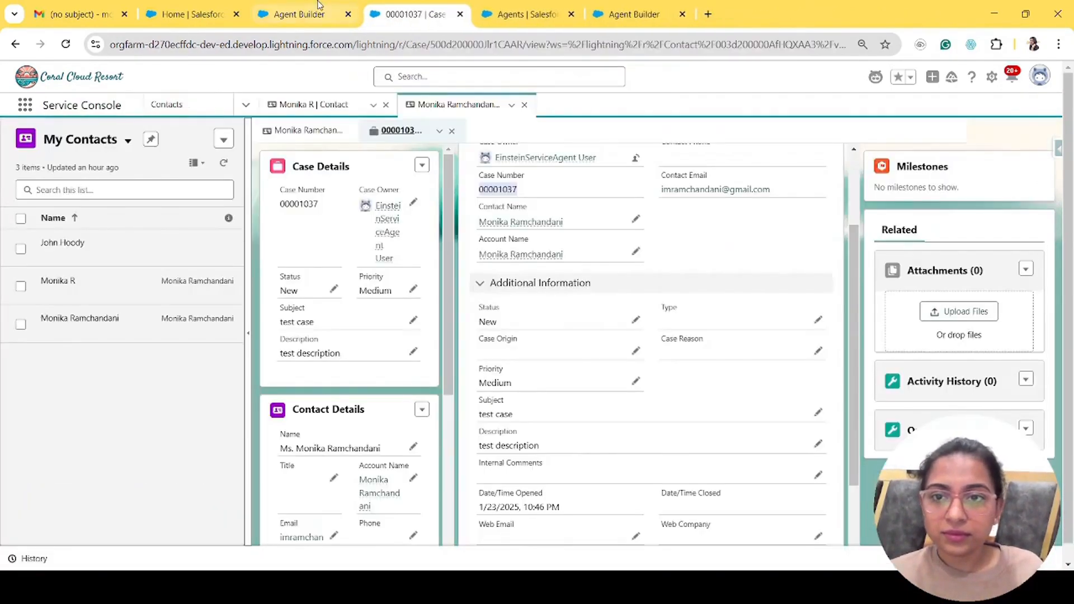
click(318, 8)
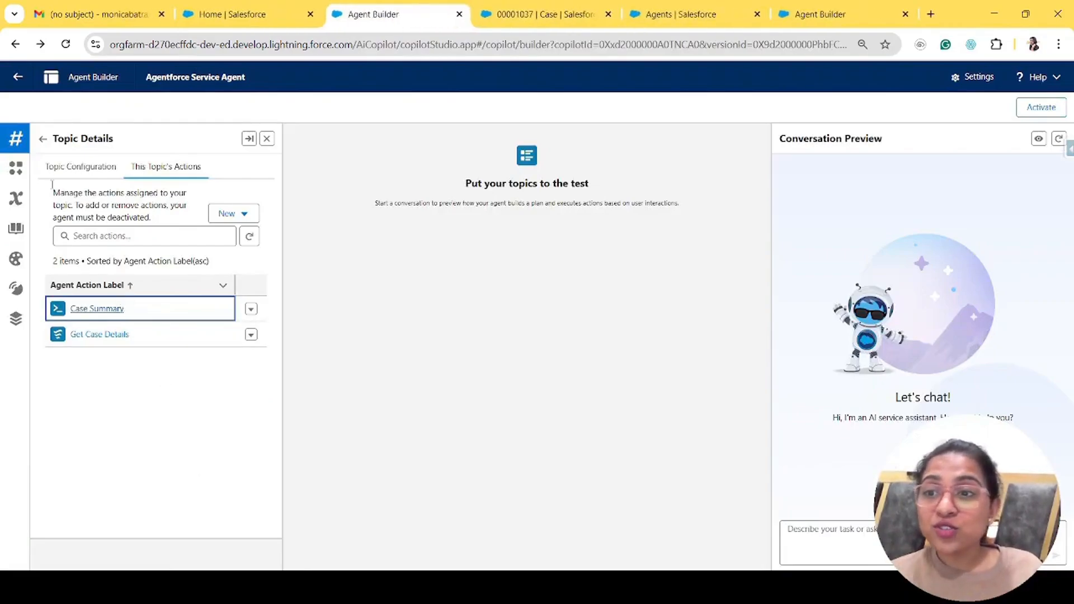
click(42, 139)
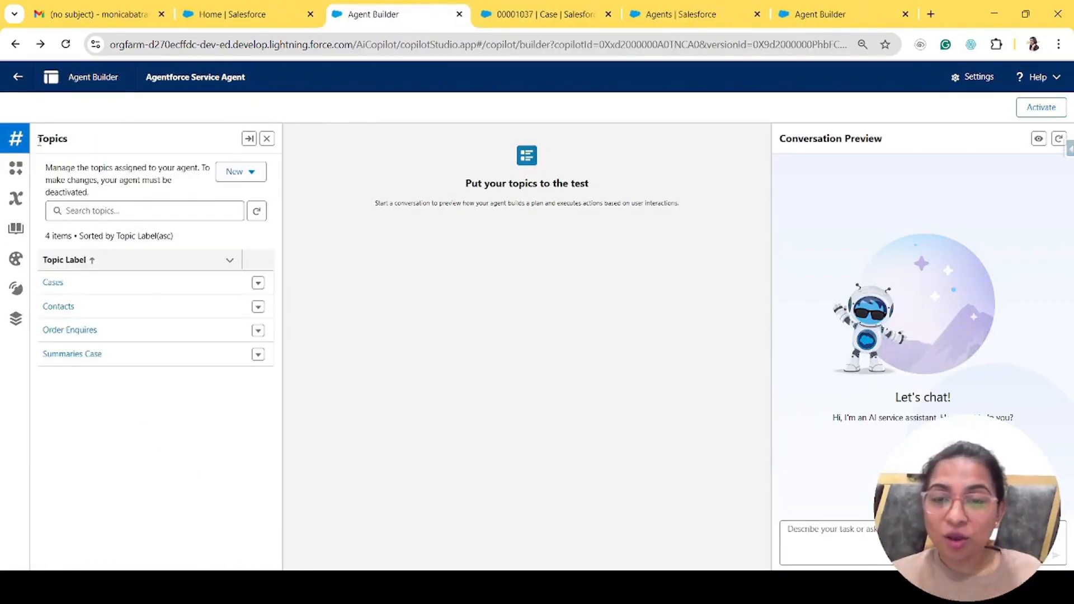